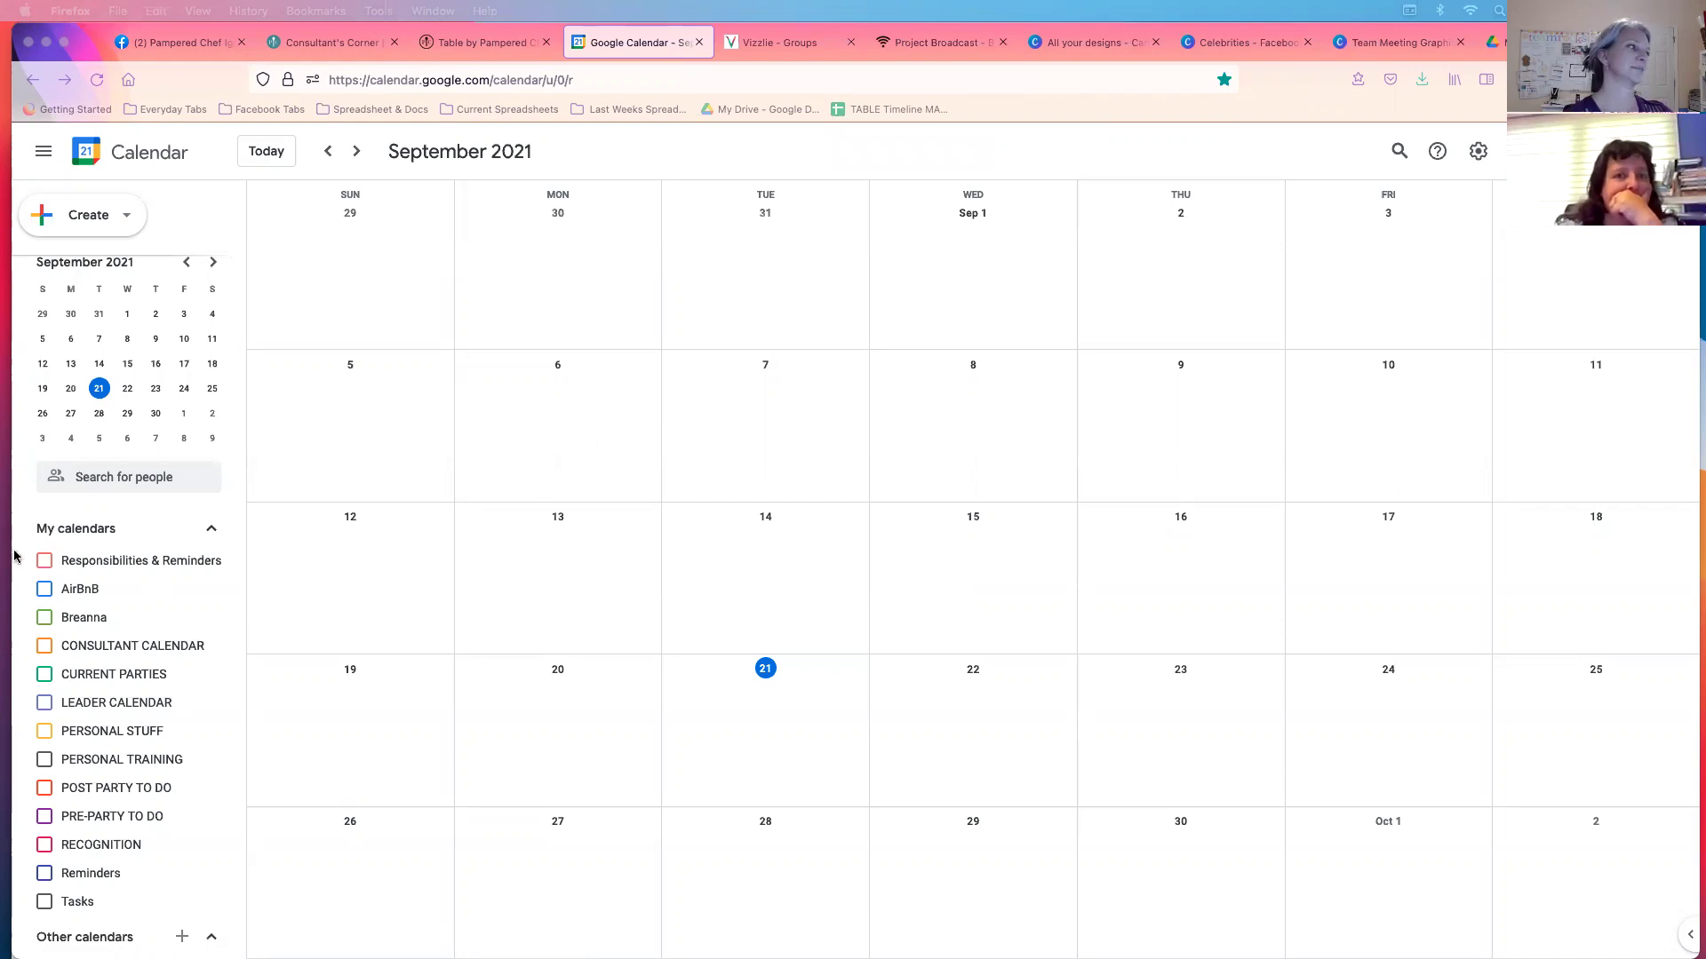
Step: View the form for creating a new calendar and return to the month view without creating one
scroll(51, 563, down, 2)
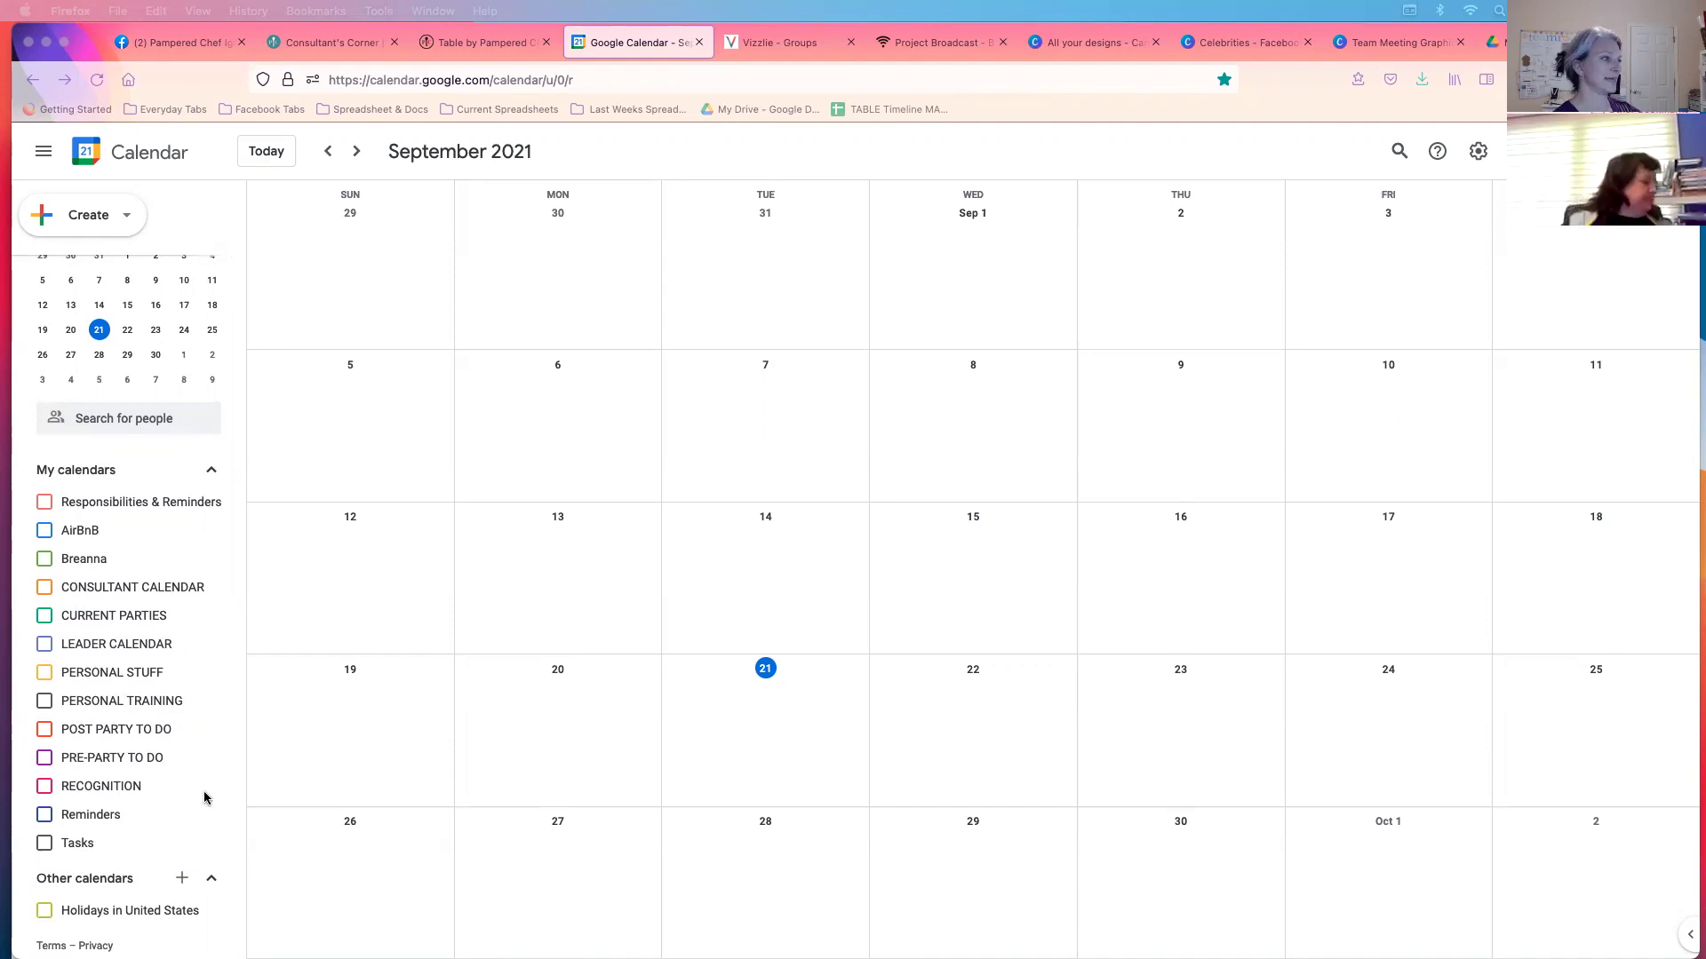
click(182, 879)
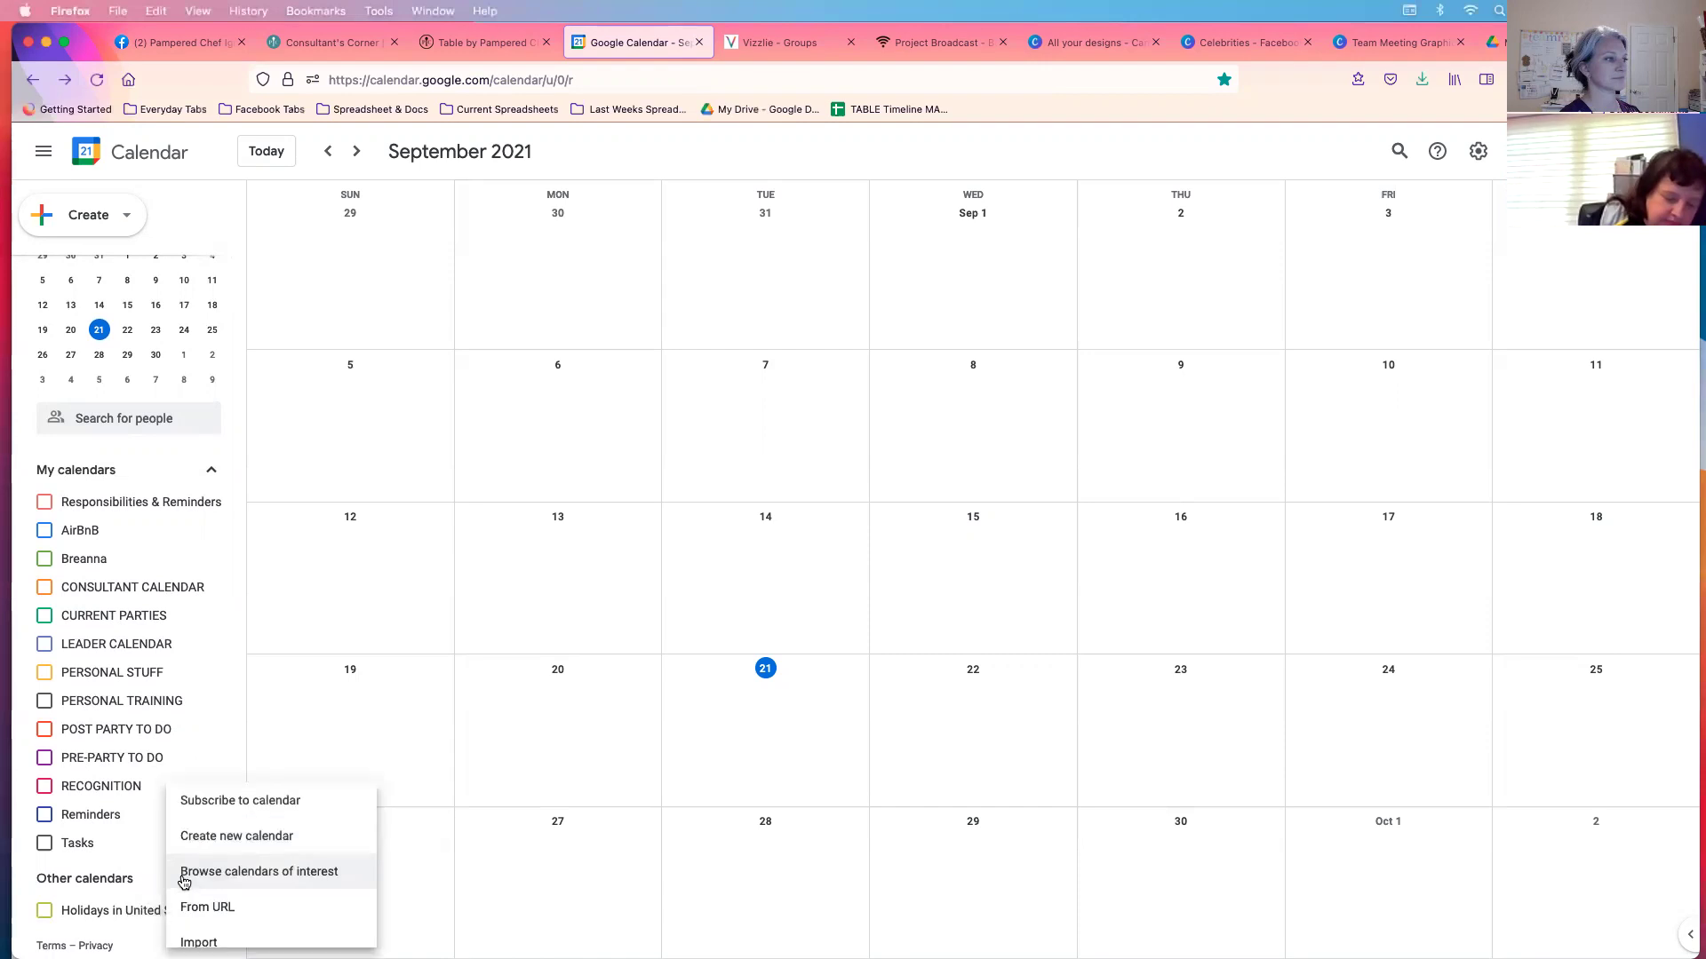
click(211, 830)
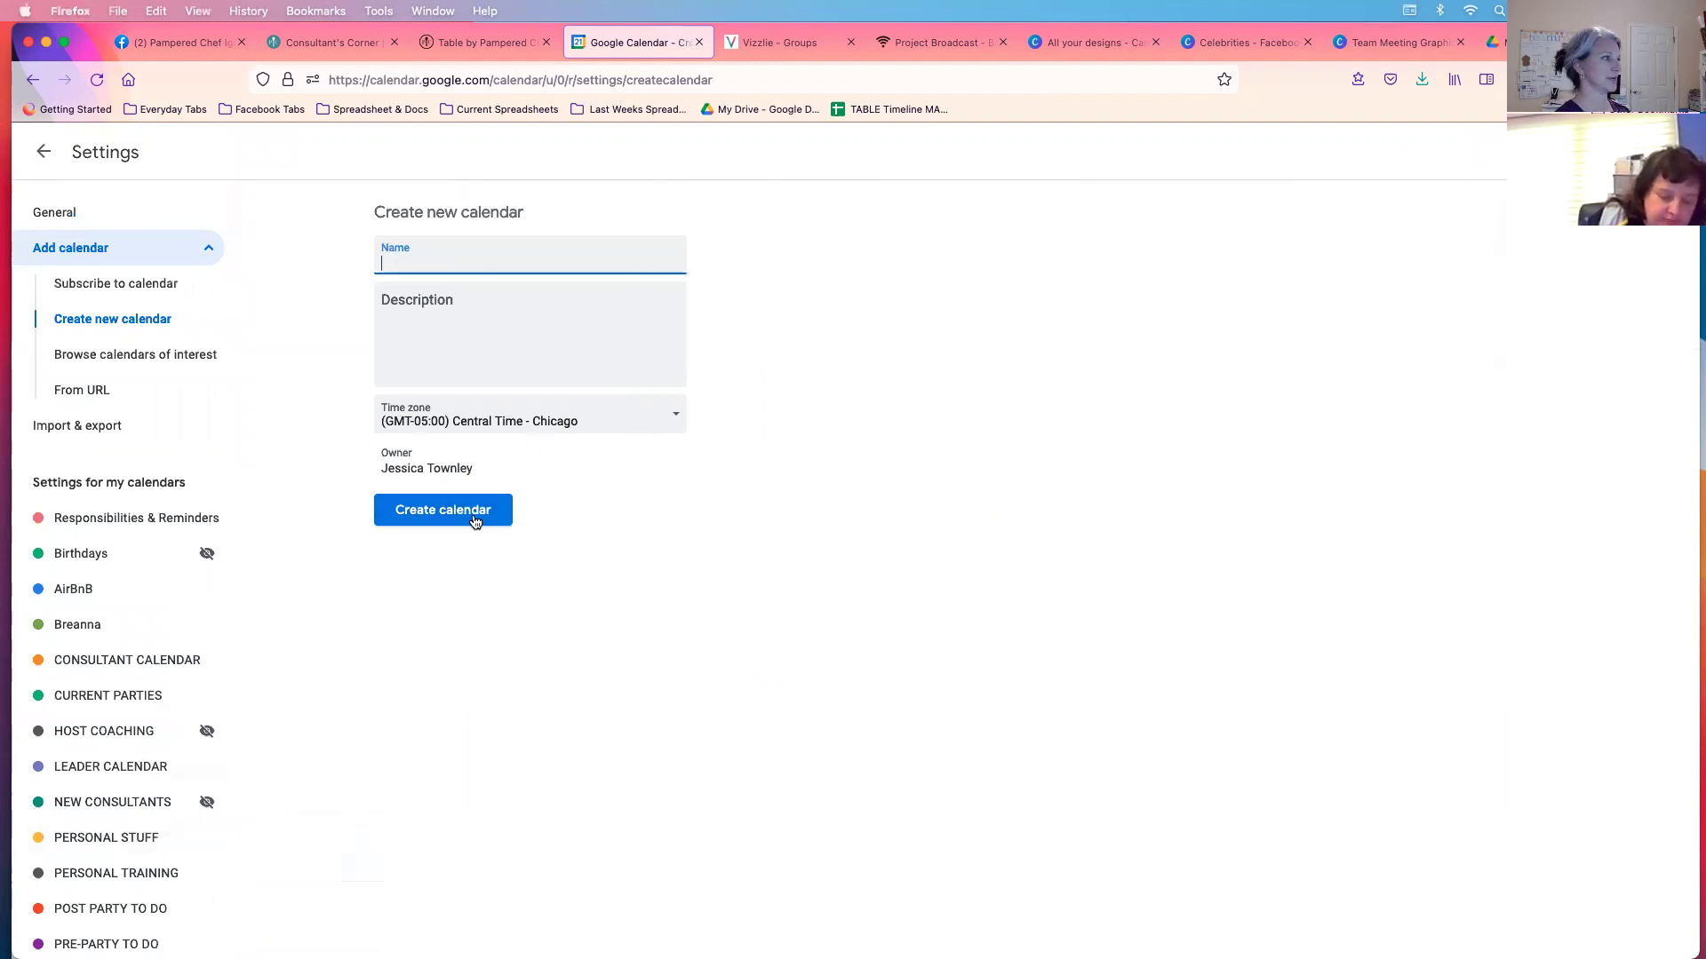
click(58, 154)
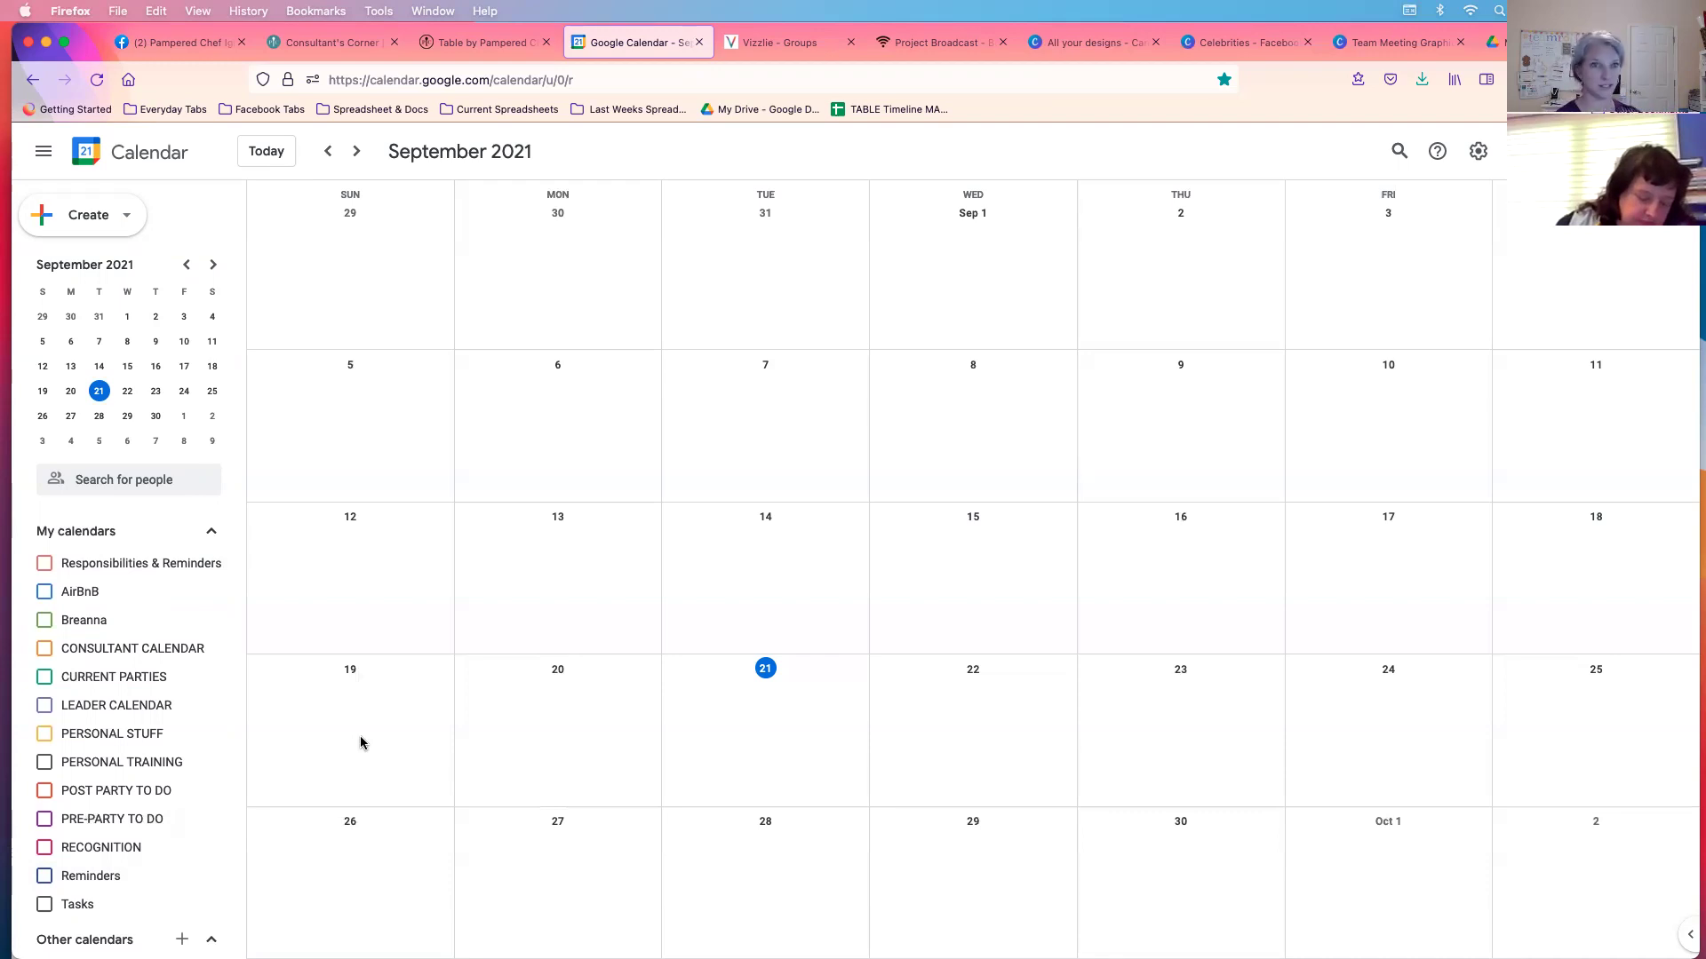
Step: Show the Reminders and Tasks calendars in the September 2021 month view
mouse_move(68, 791)
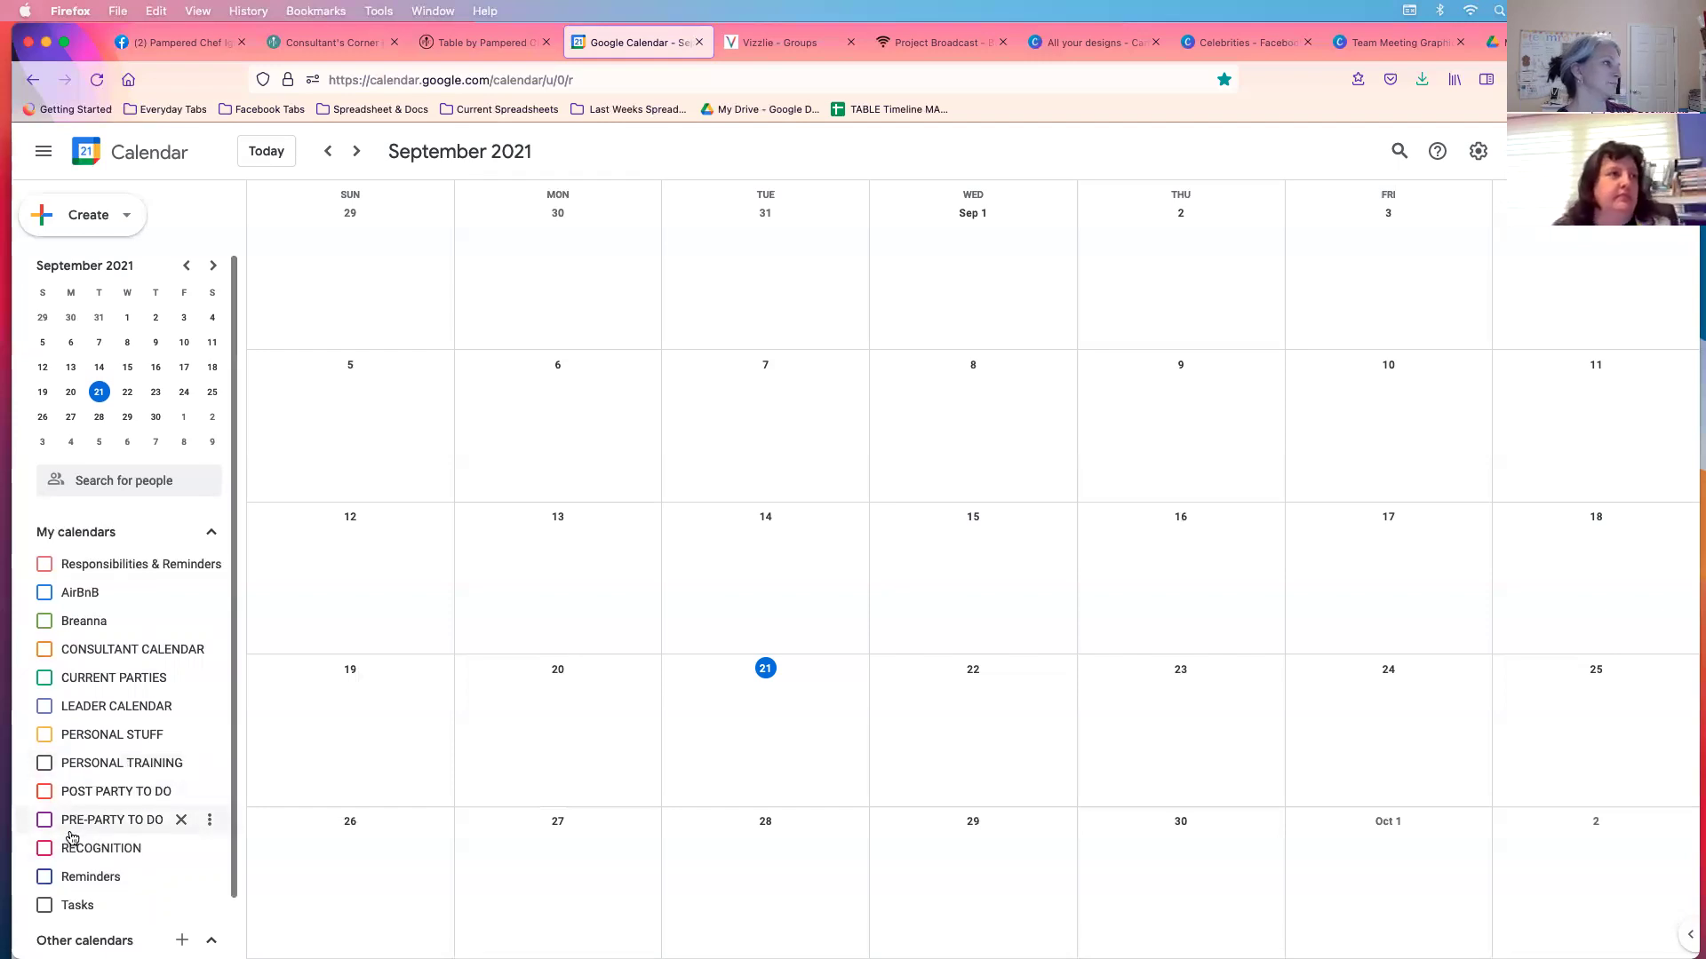
scroll(66, 835, down, 1)
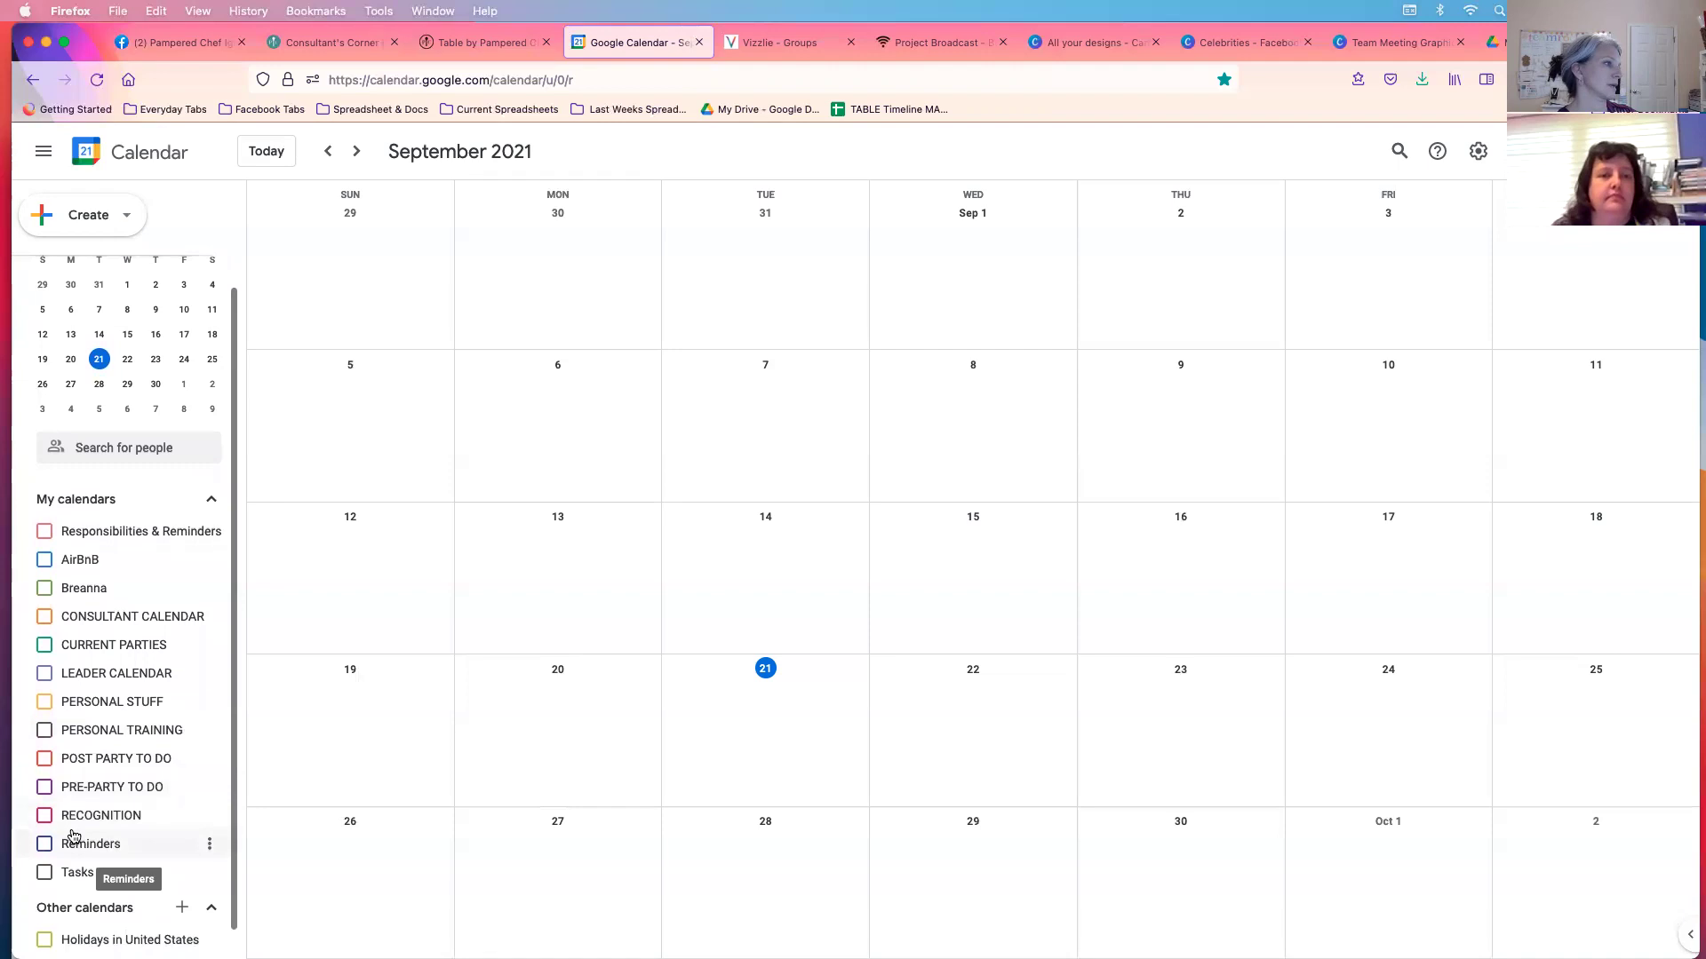
scroll(173, 591, up, 1)
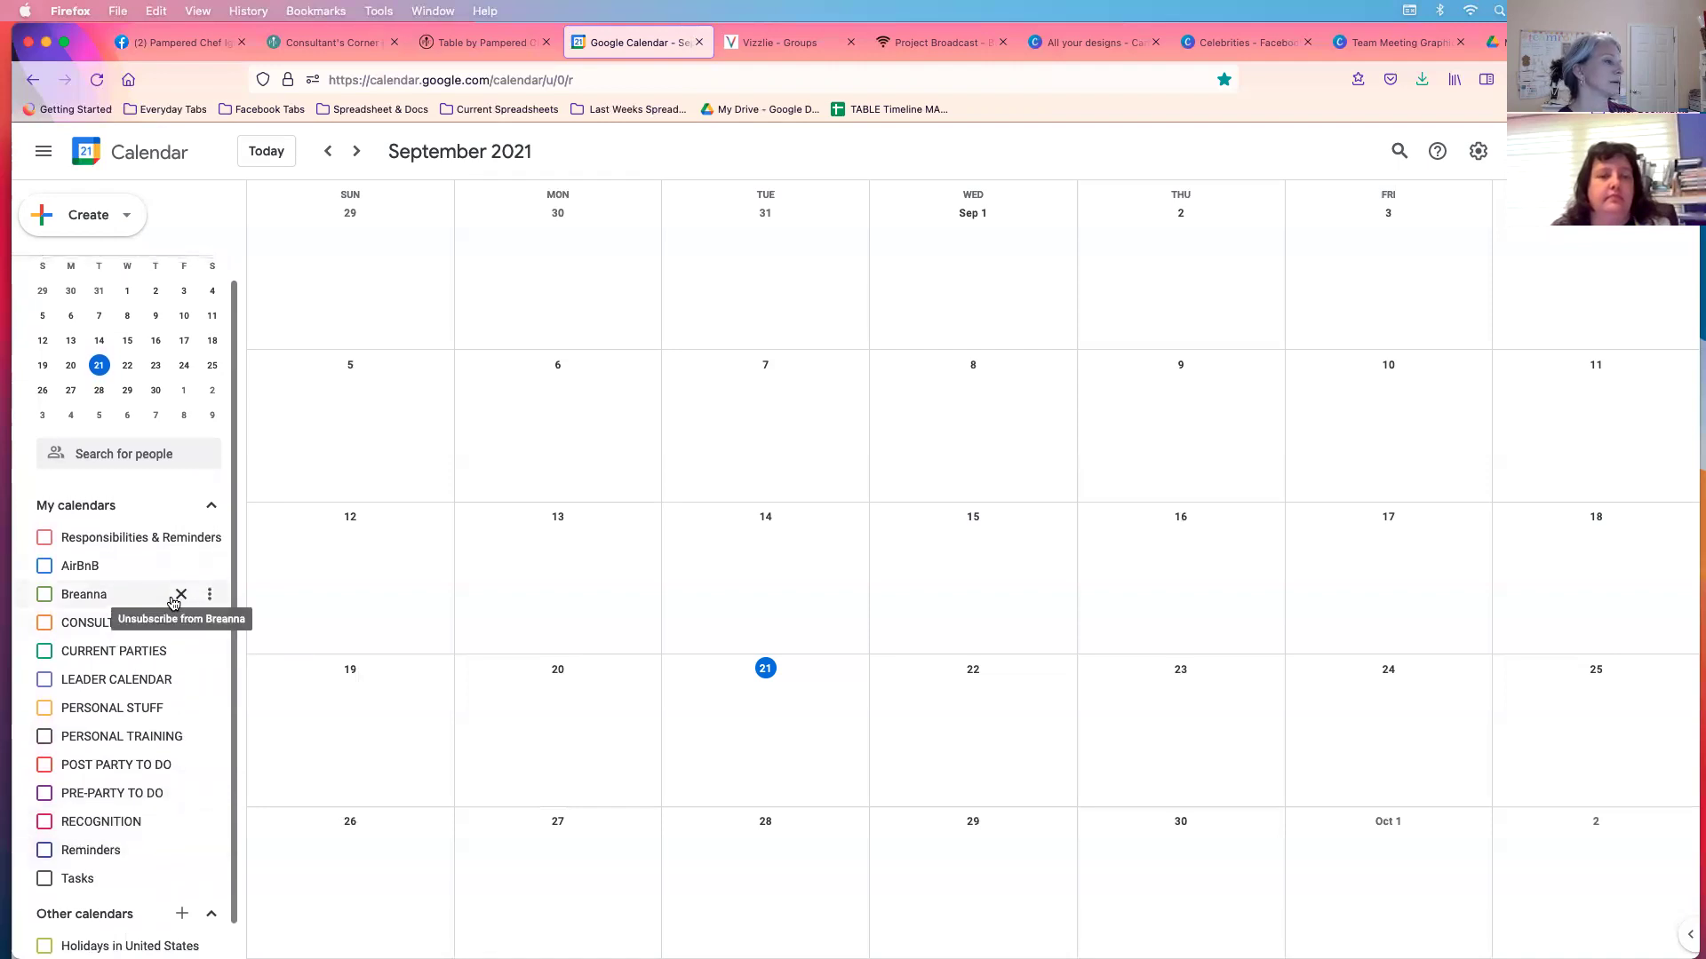
click(45, 853)
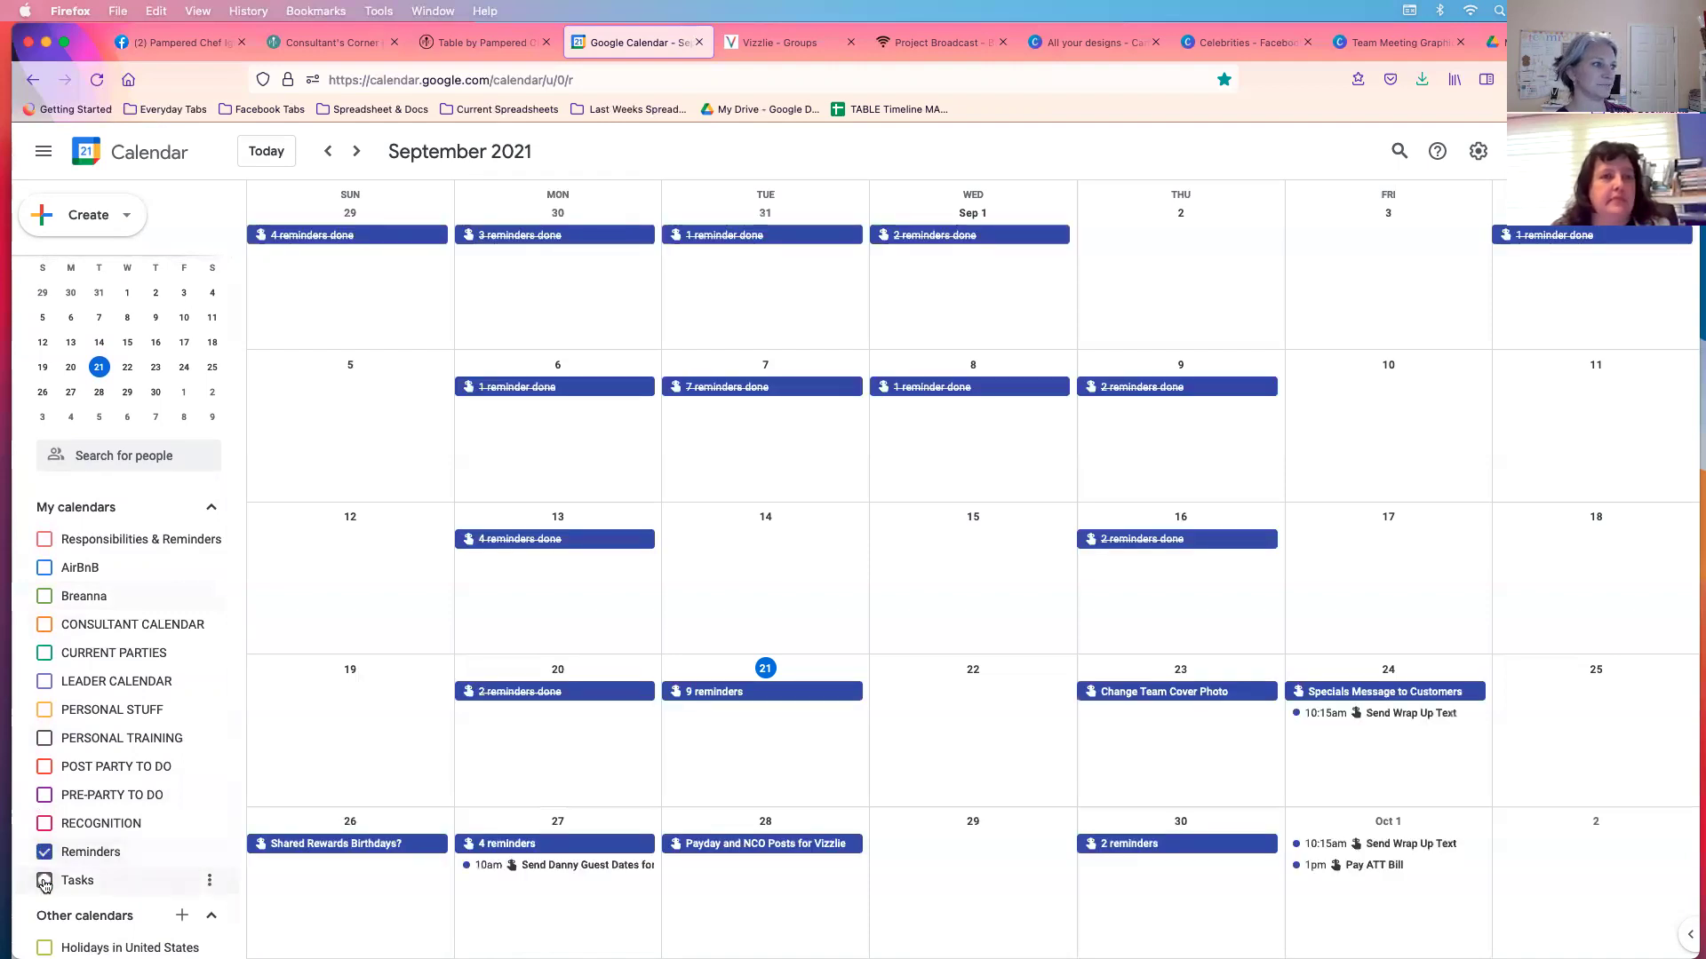
click(44, 881)
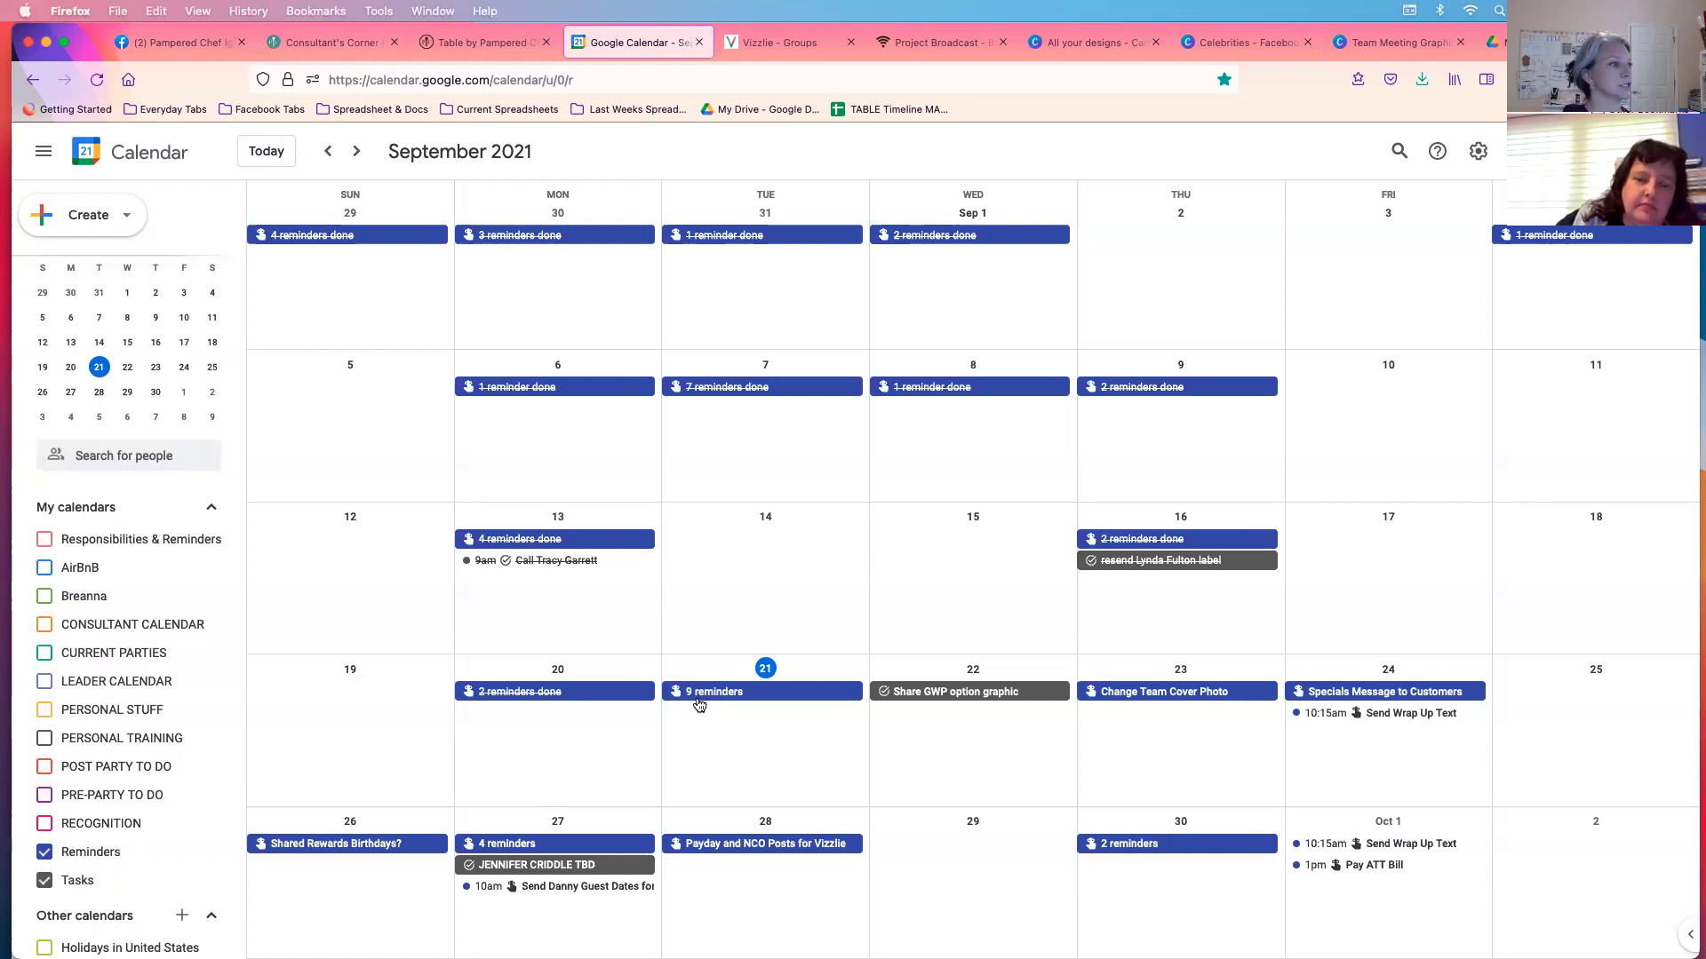
Step: Mark the "Set Up Team Meeting Event" reminder on Tuesday, September 21 as done and close that day's reminder list
click(699, 702)
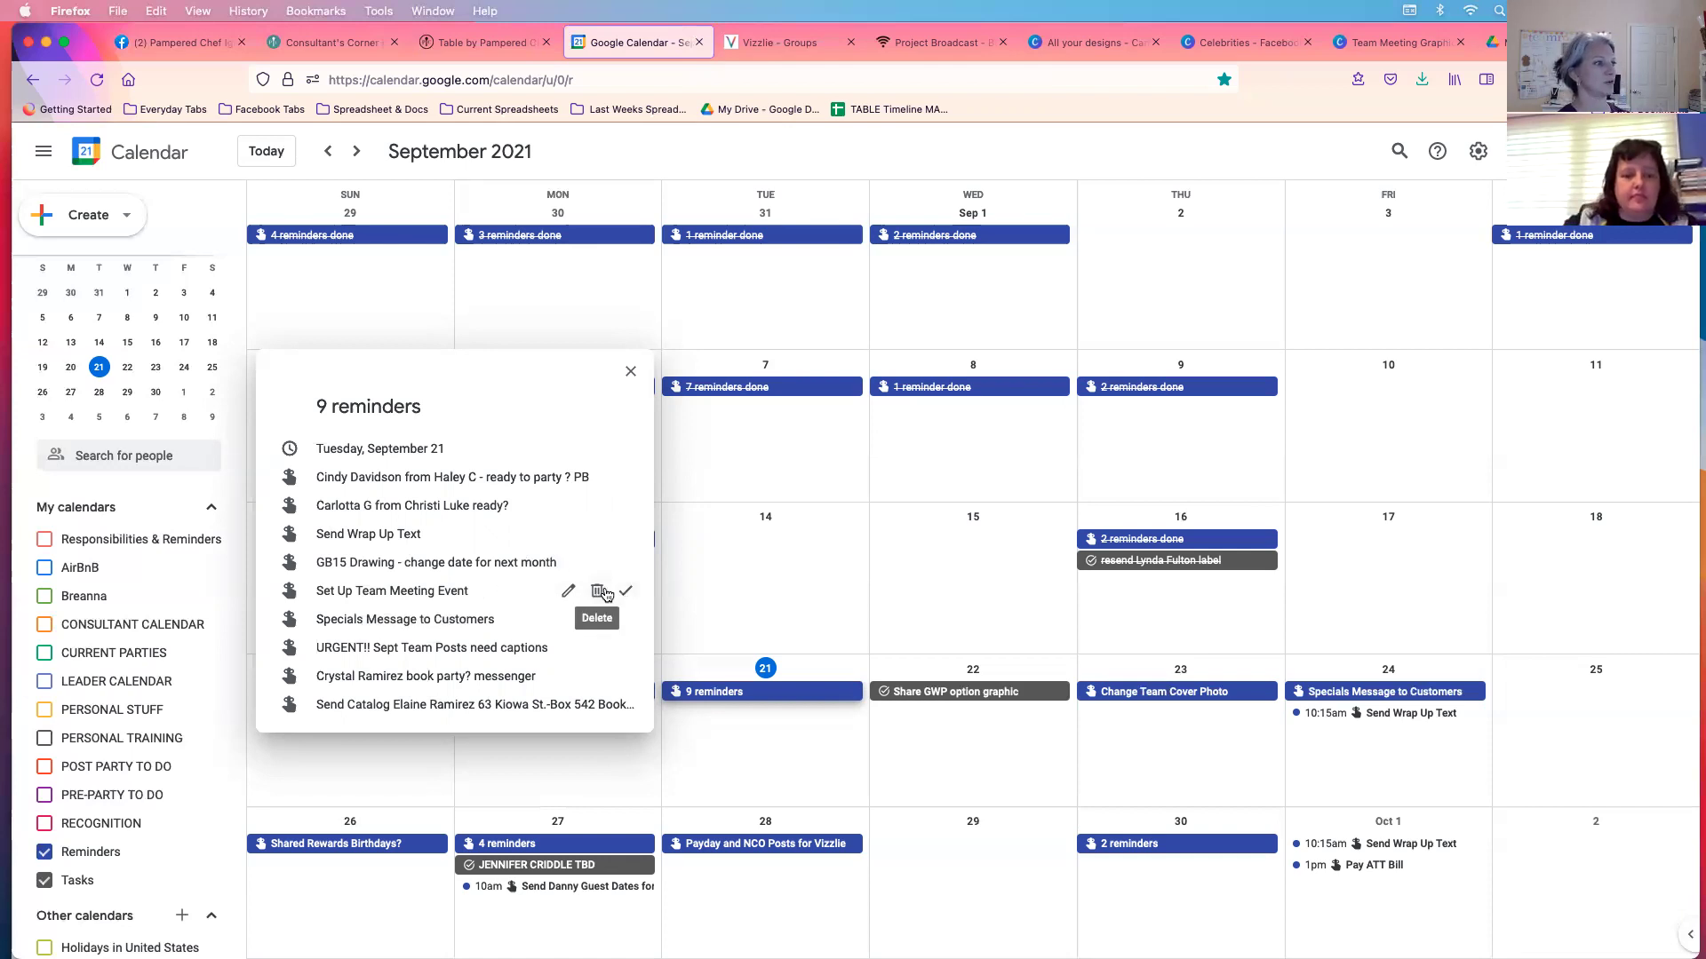
click(625, 591)
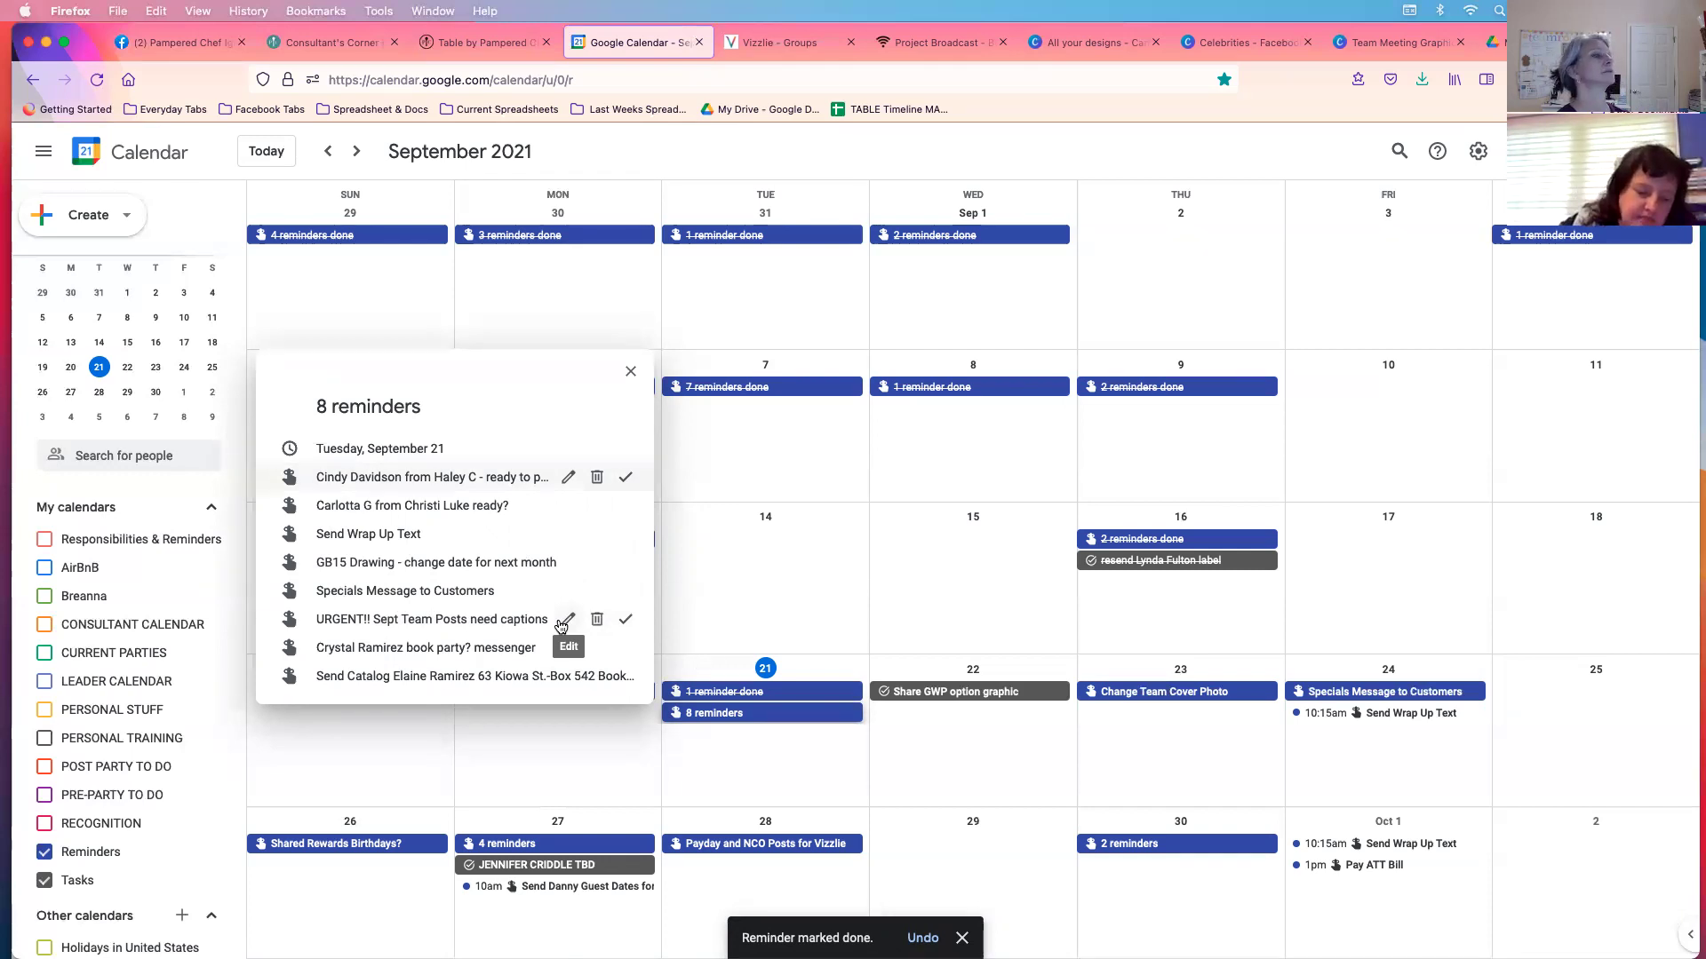
click(626, 370)
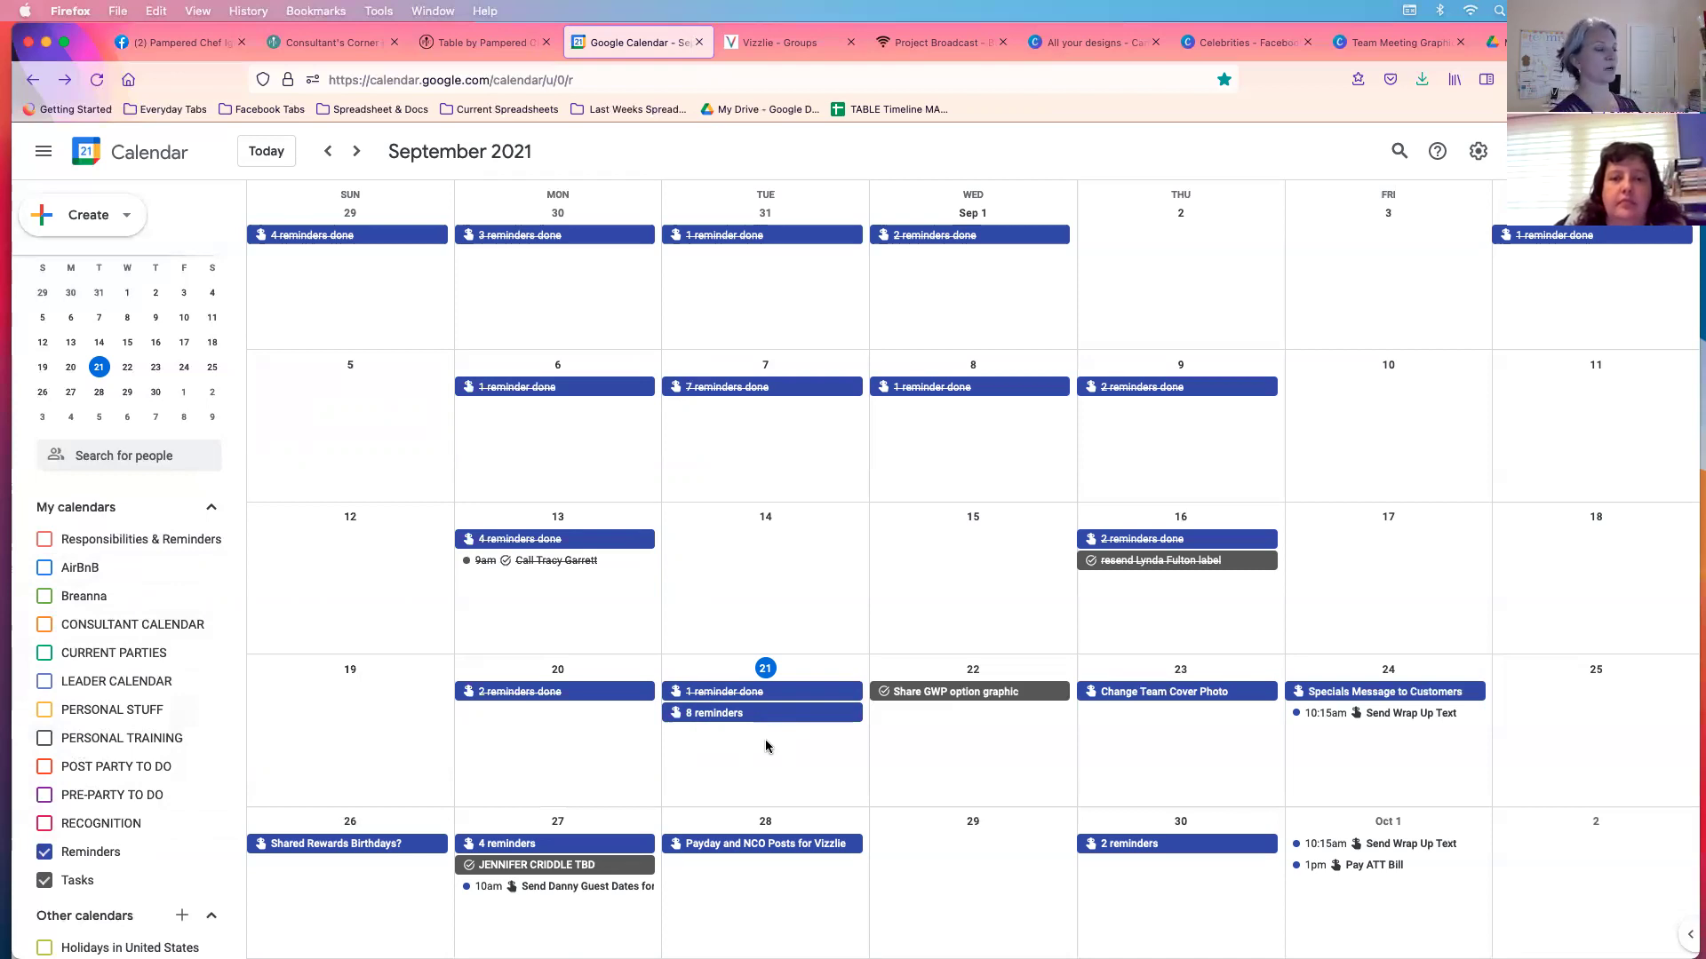
Step: View the details of the September 22 task "Share GWP option graphic" and the completed reminders of September 7
click(953, 692)
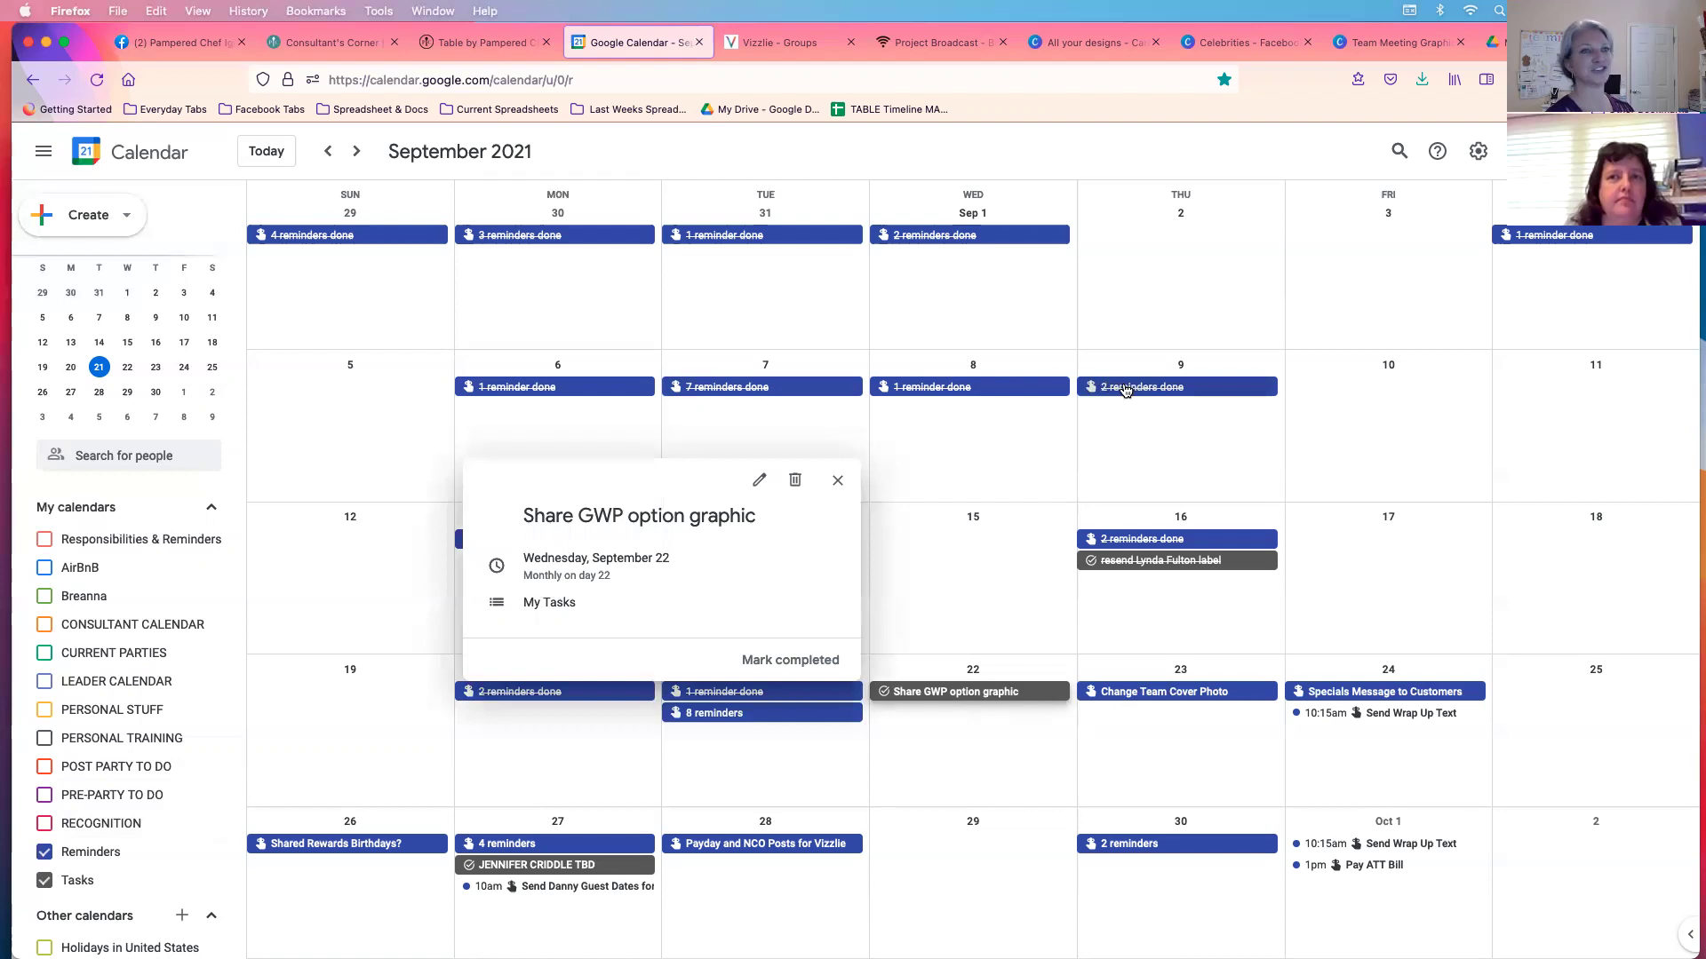
click(760, 387)
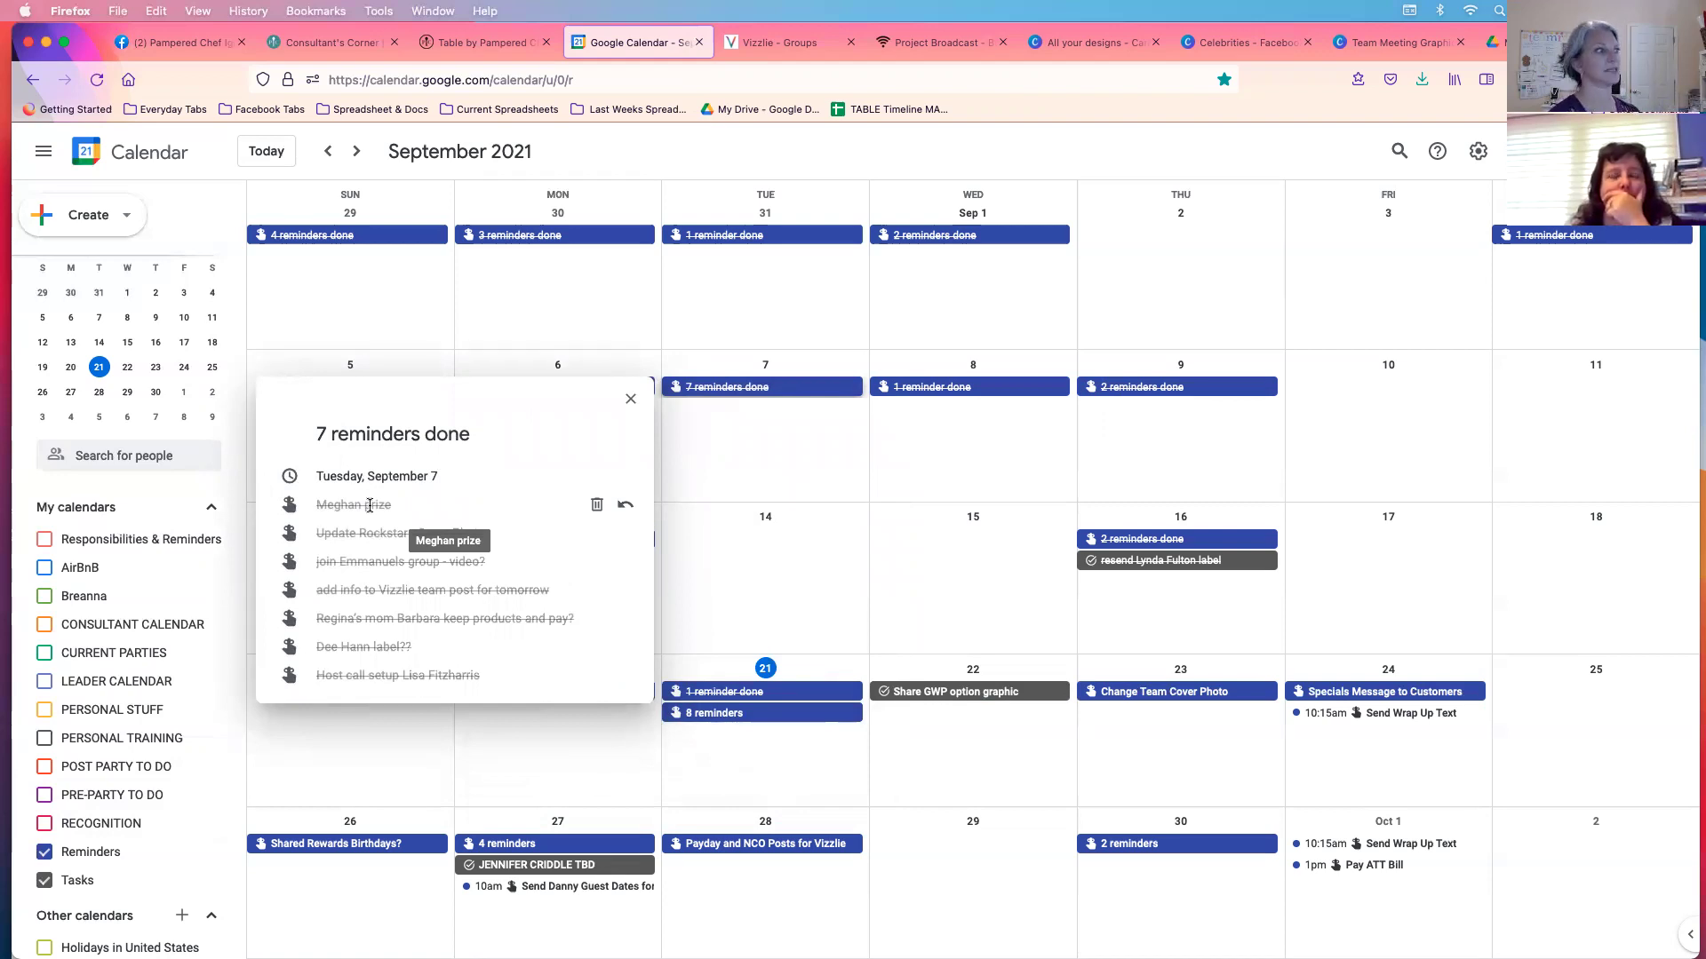
click(630, 399)
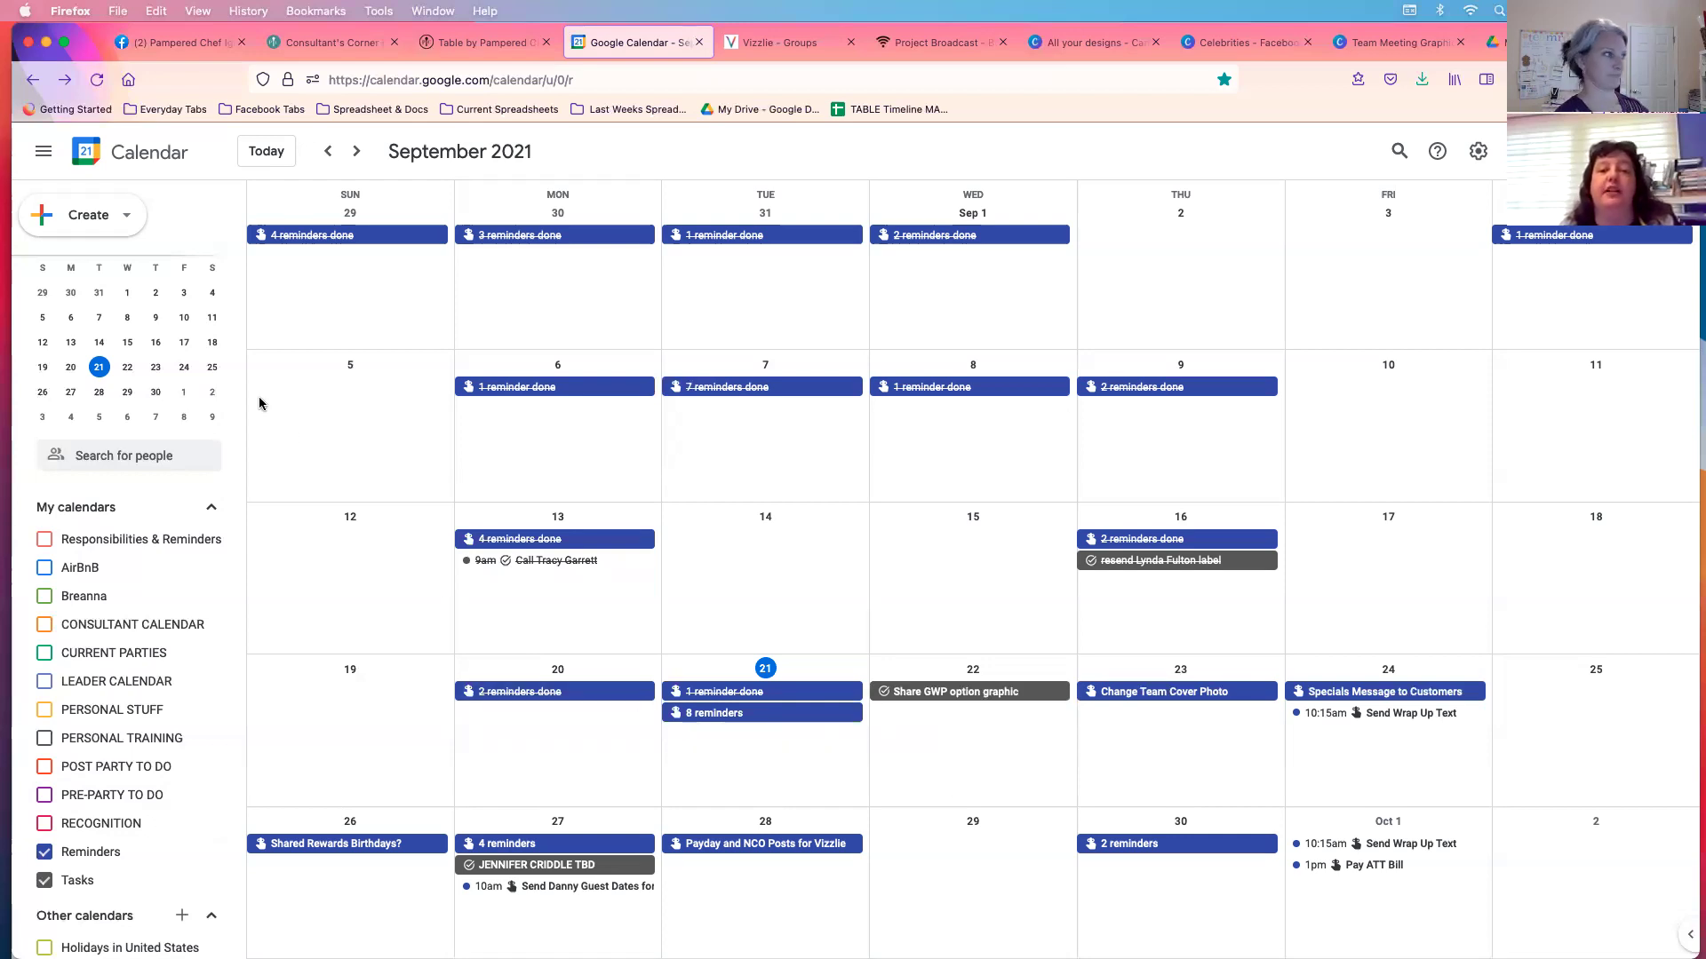
Step: Examine the calendar settings, including the list of own calendars and the options for adding a calendar, and return to the month view
click(95, 218)
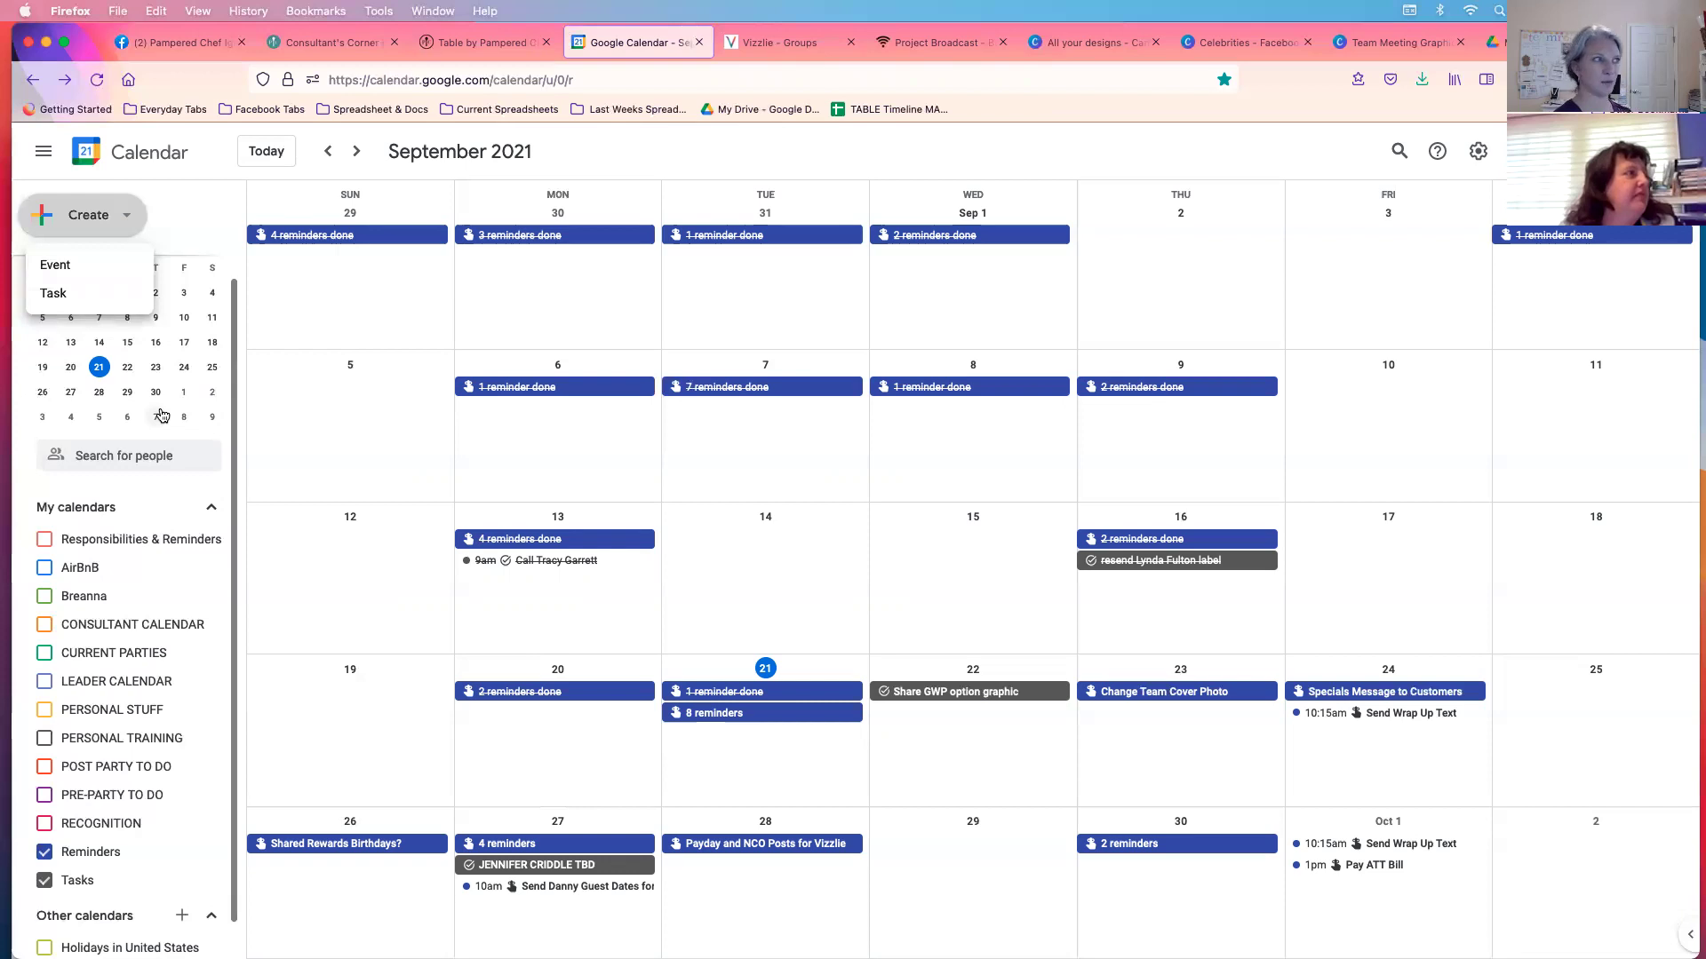
click(1477, 153)
click(1477, 155)
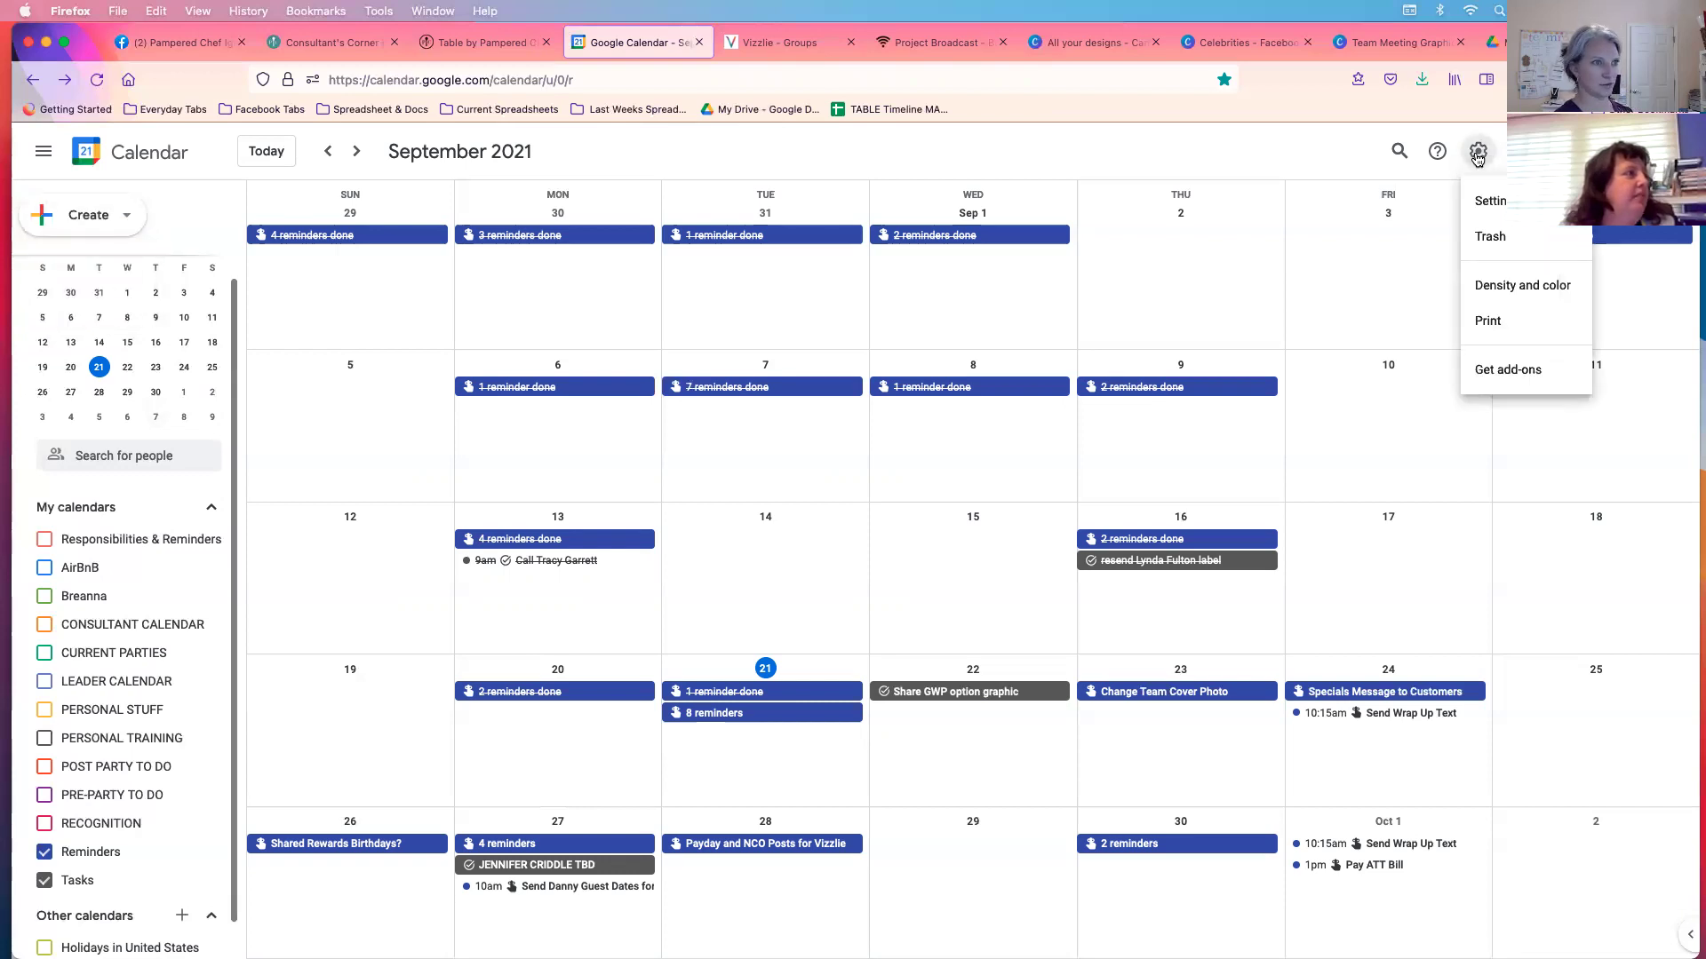
click(1491, 202)
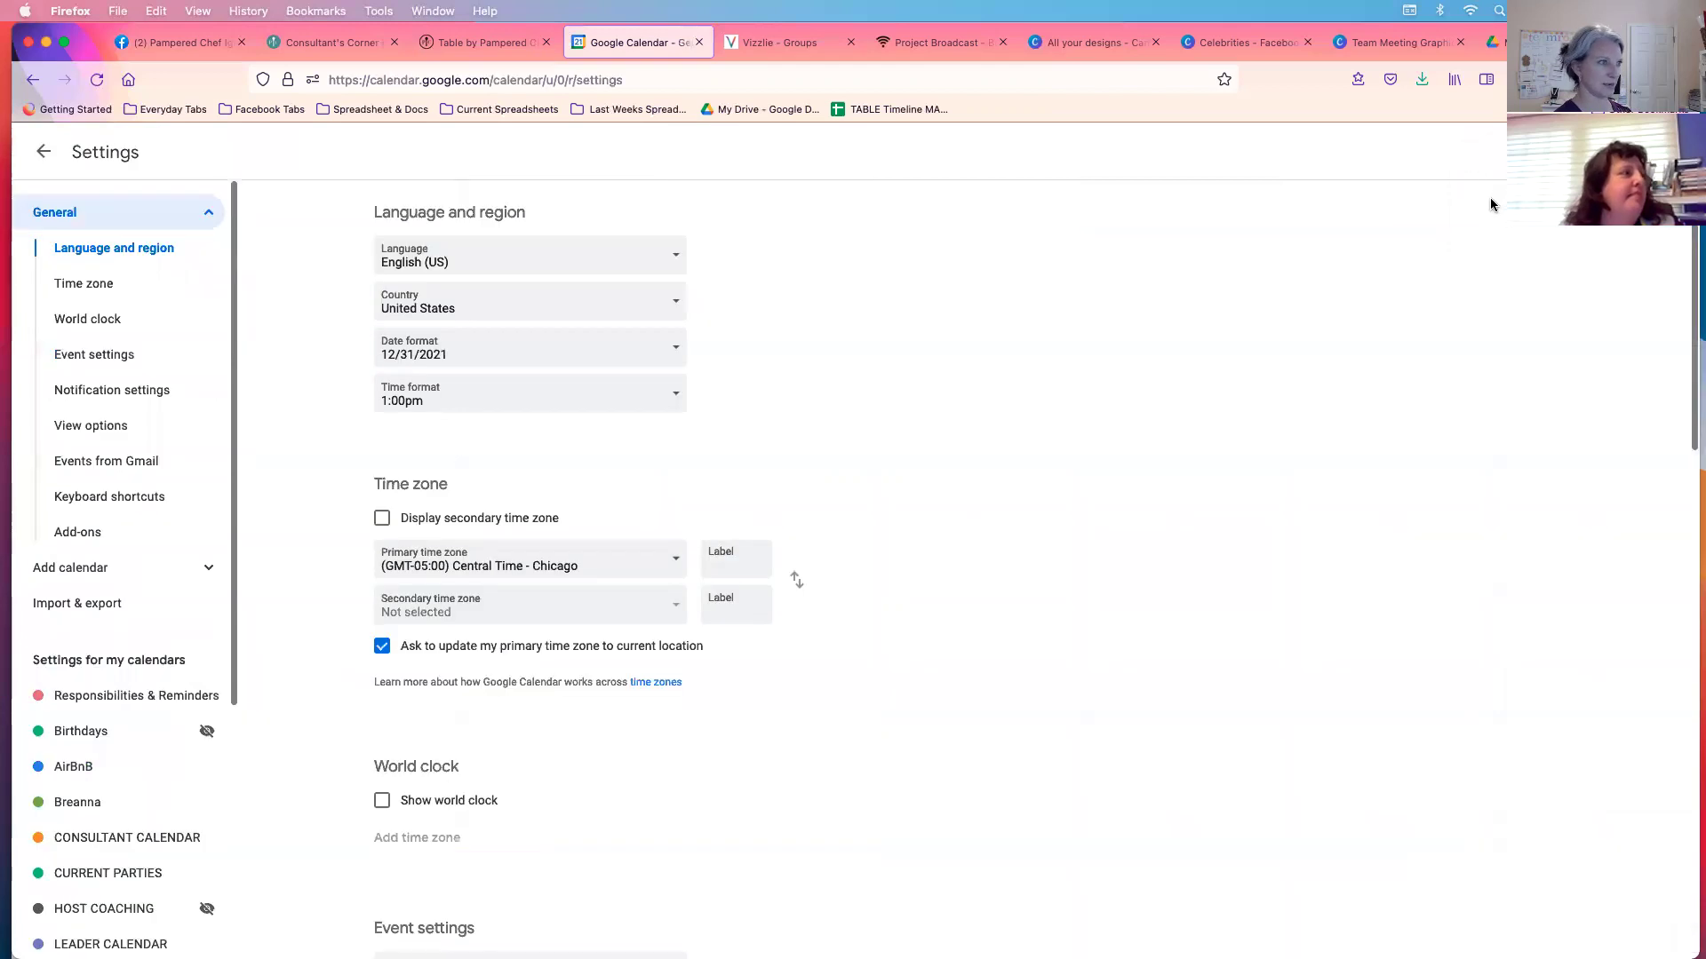
scroll(123, 620, down, 3)
scroll(124, 620, down, 4)
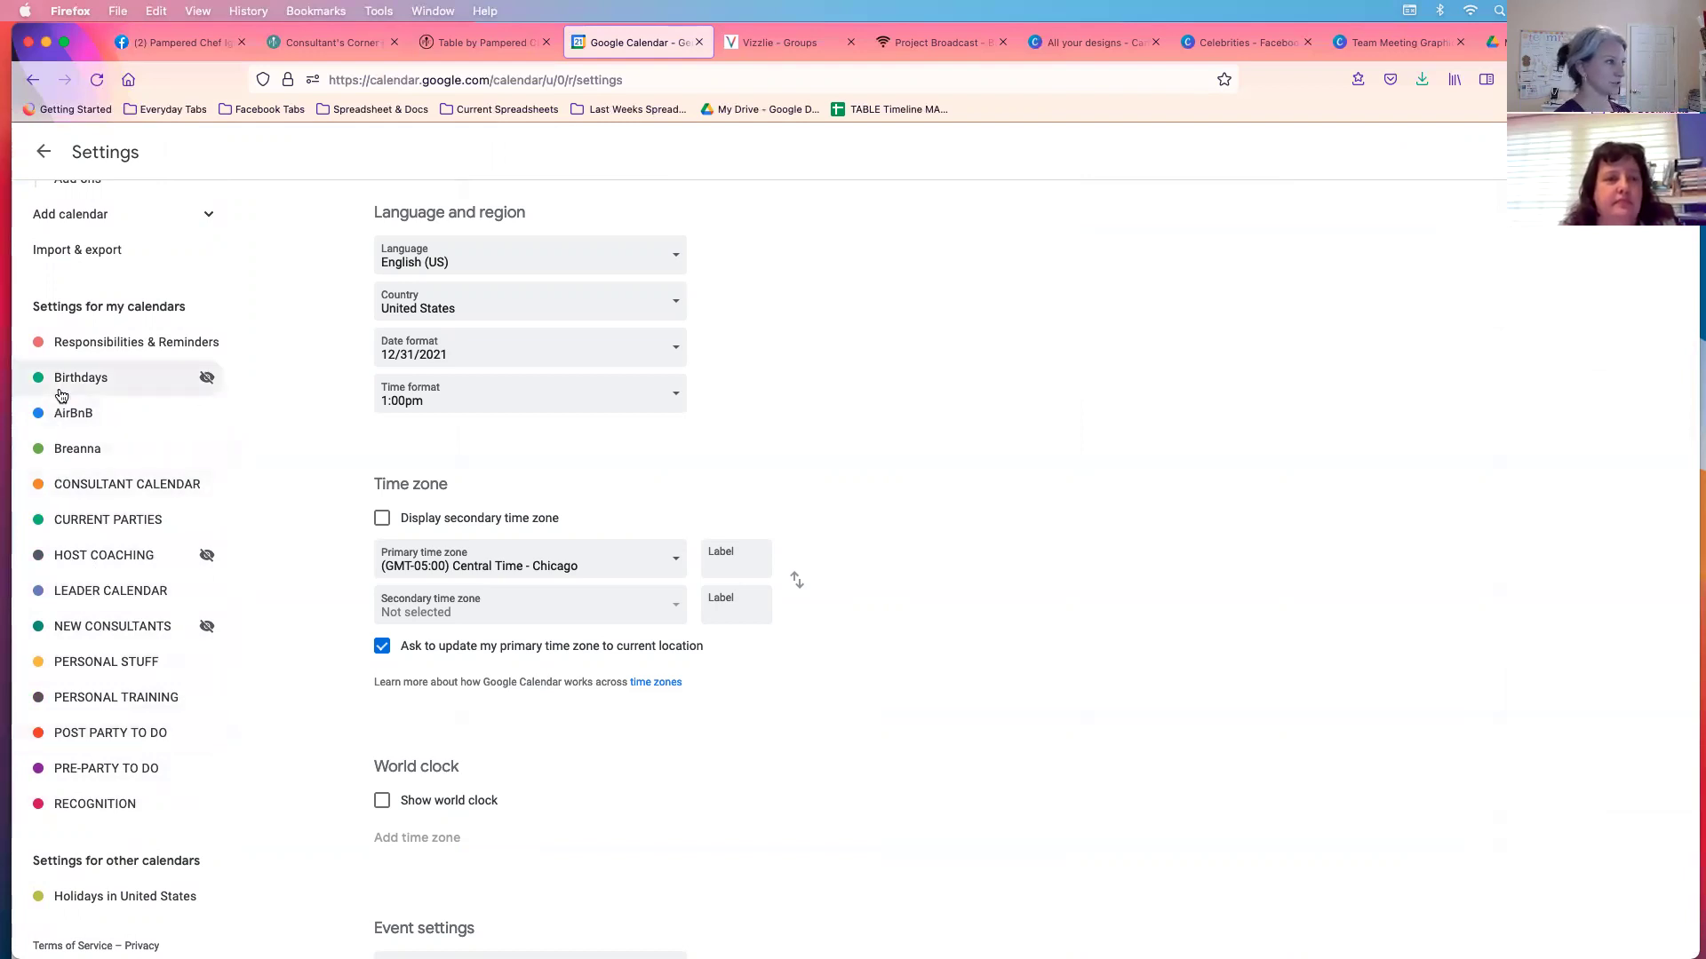
click(210, 215)
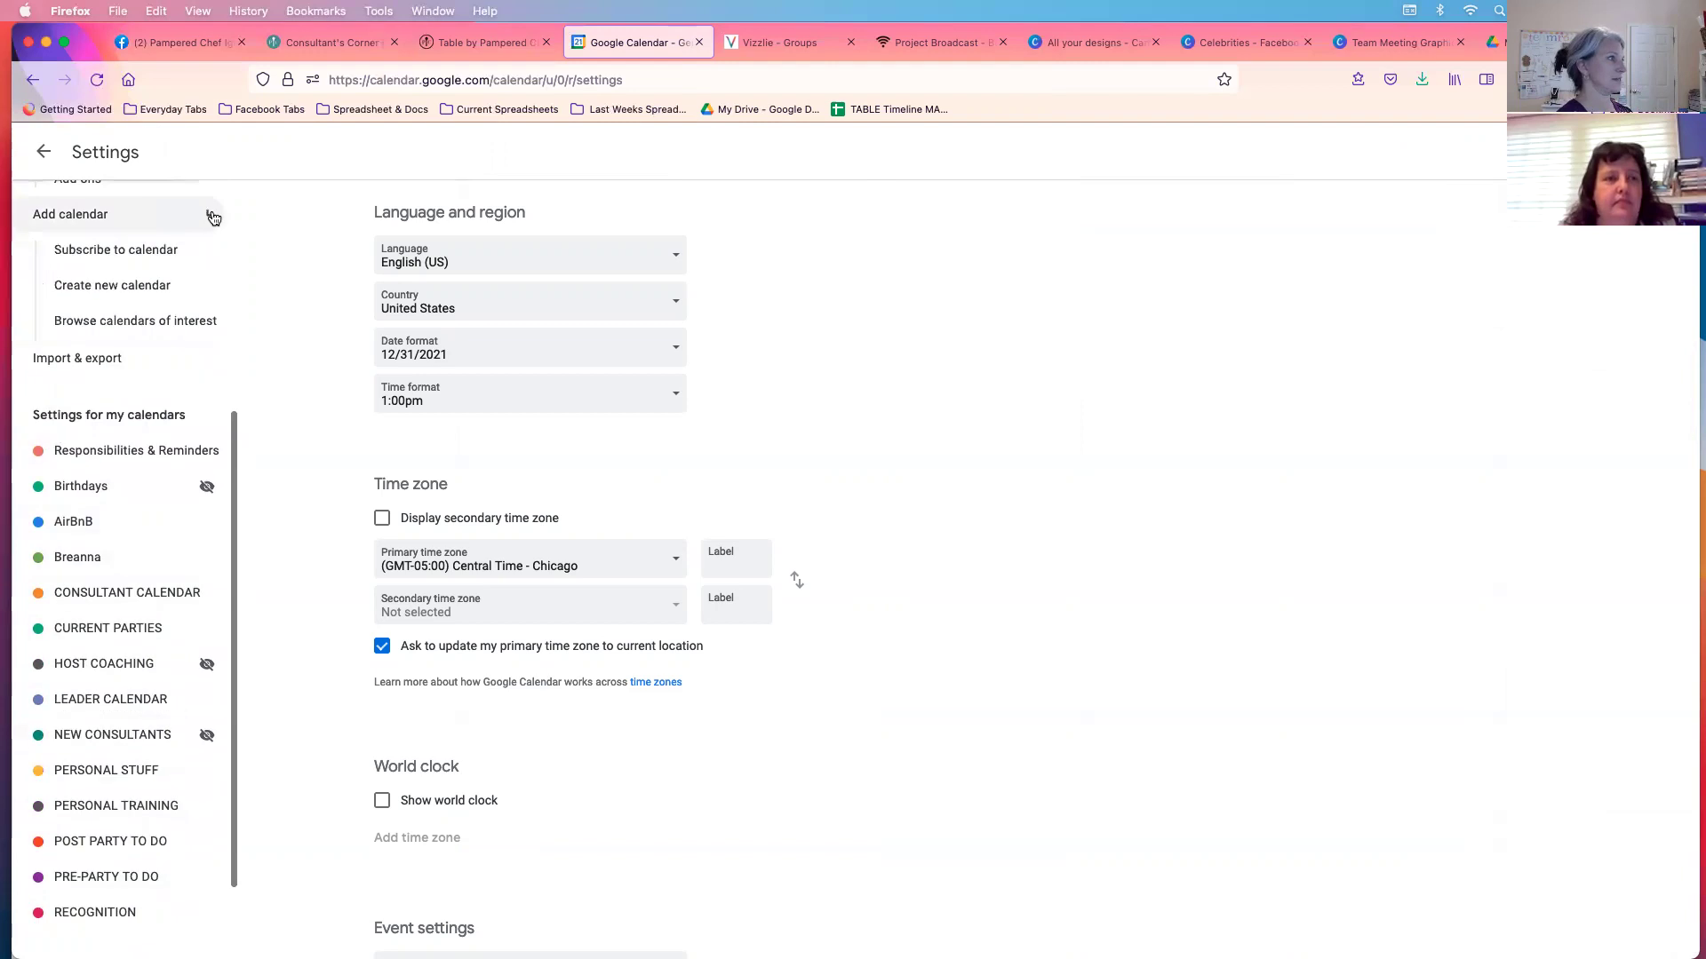
click(211, 215)
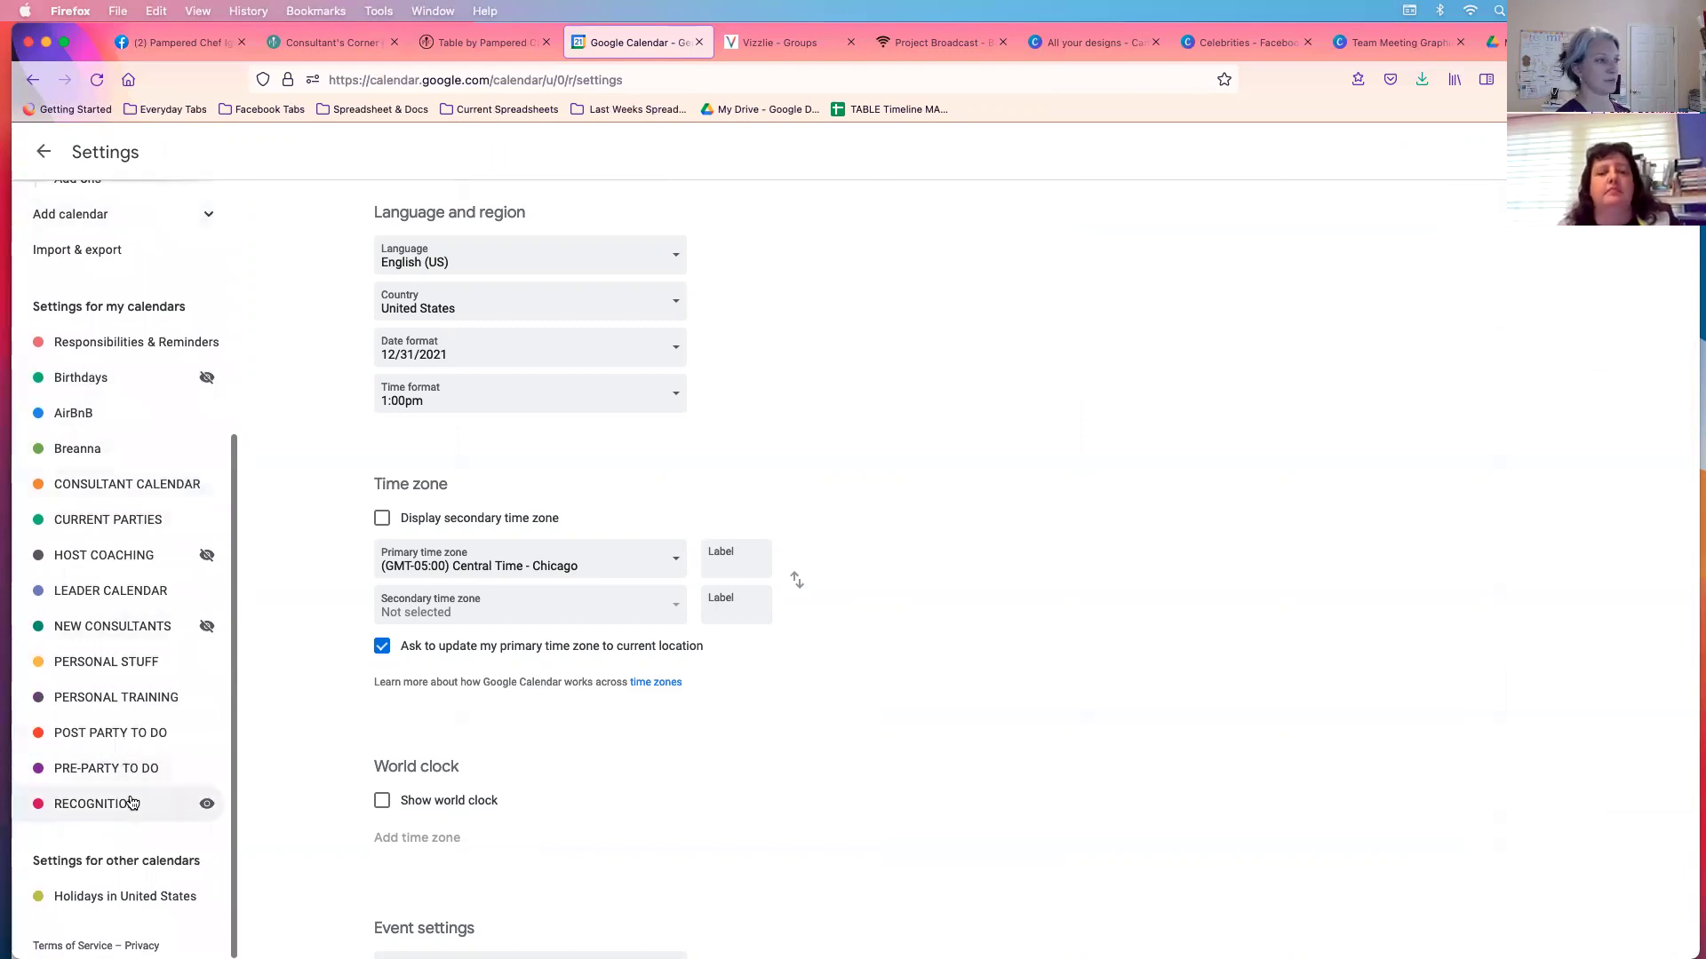
scroll(95, 692, up, 3)
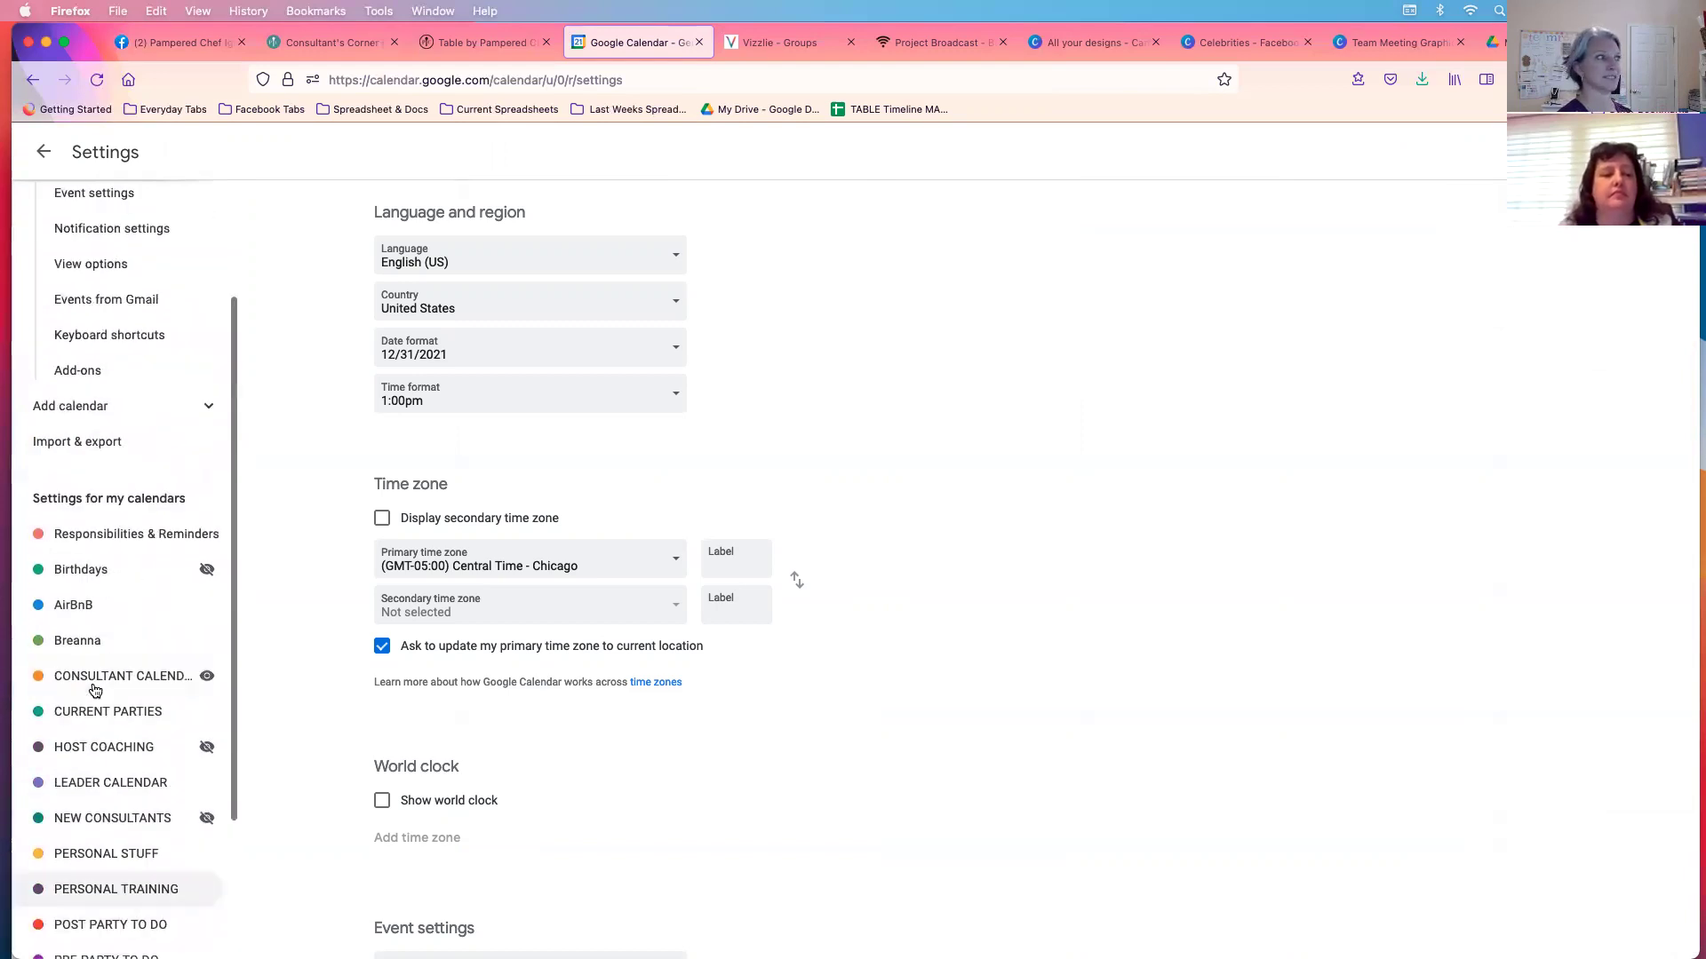
scroll(95, 691, up, 3)
click(43, 151)
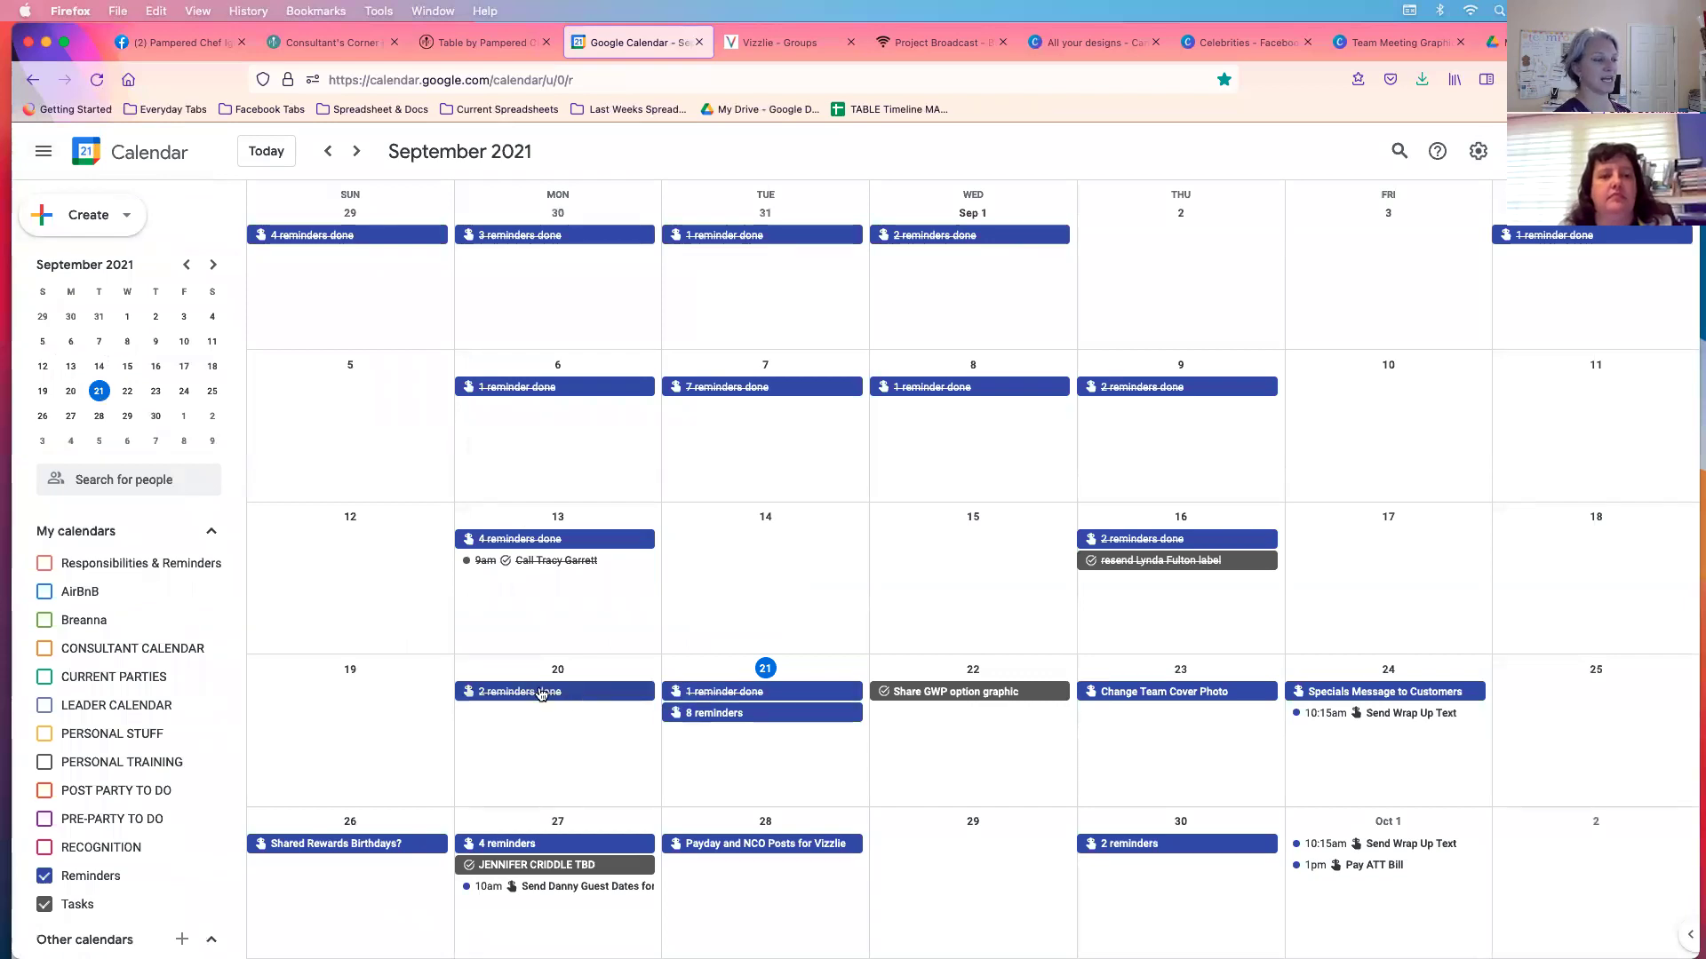
Step: View the list of completed reminders for Monday, September 20 and close it
click(541, 692)
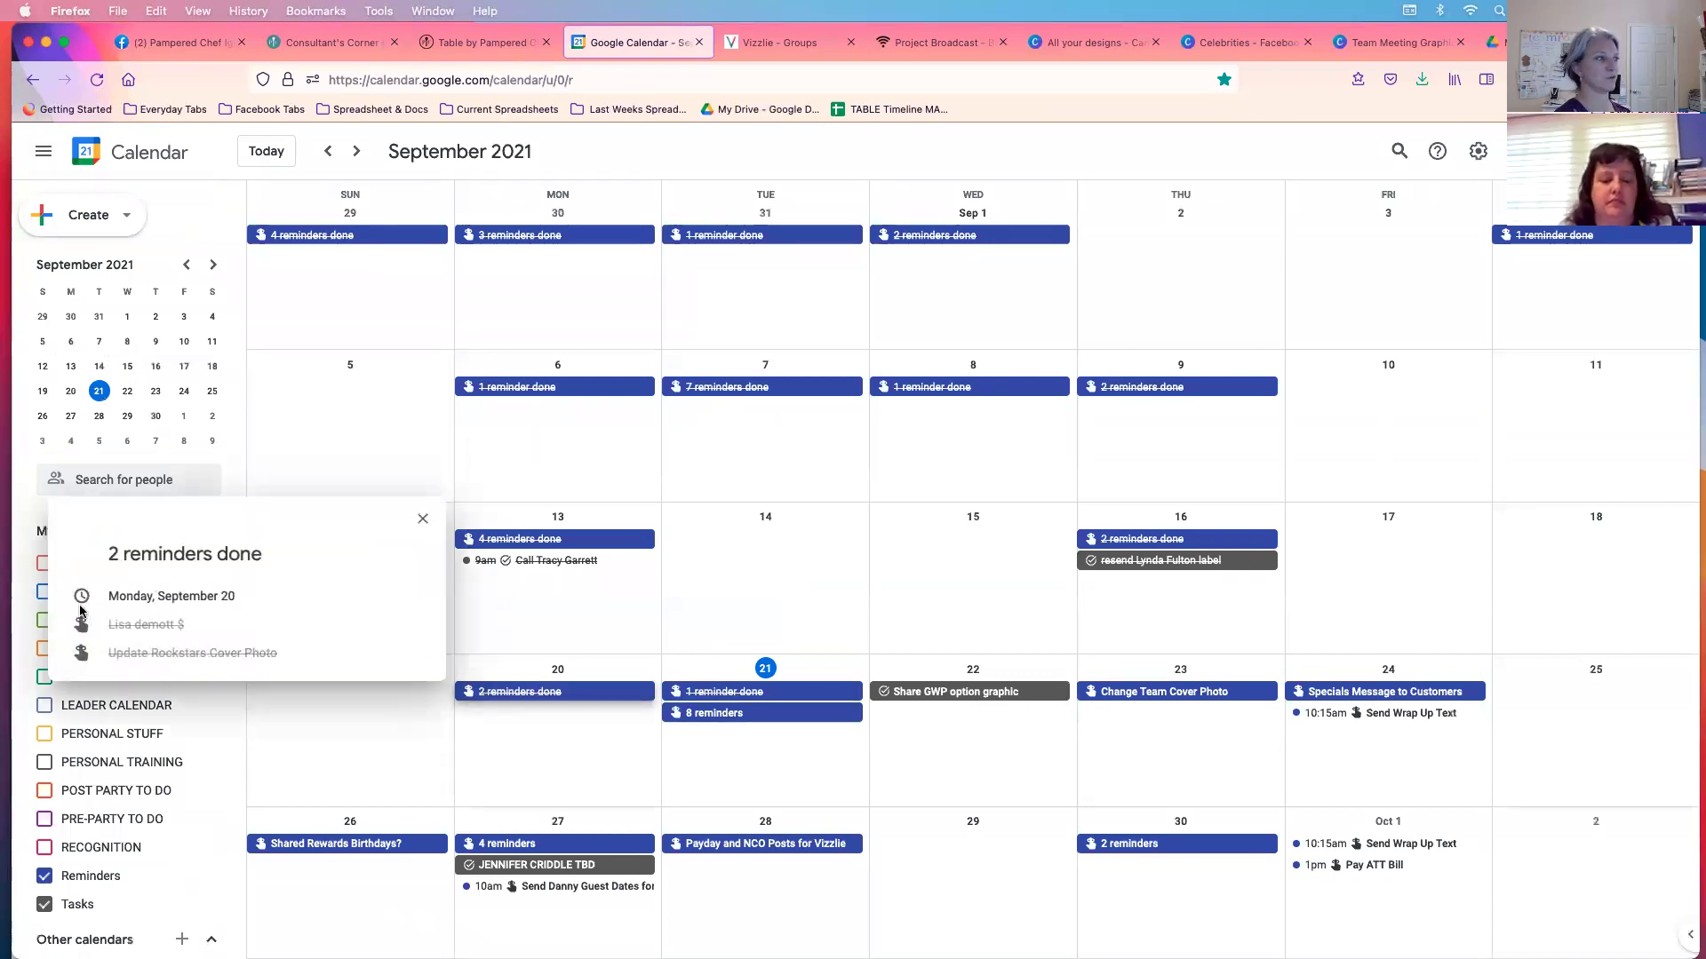
mouse_move(271, 630)
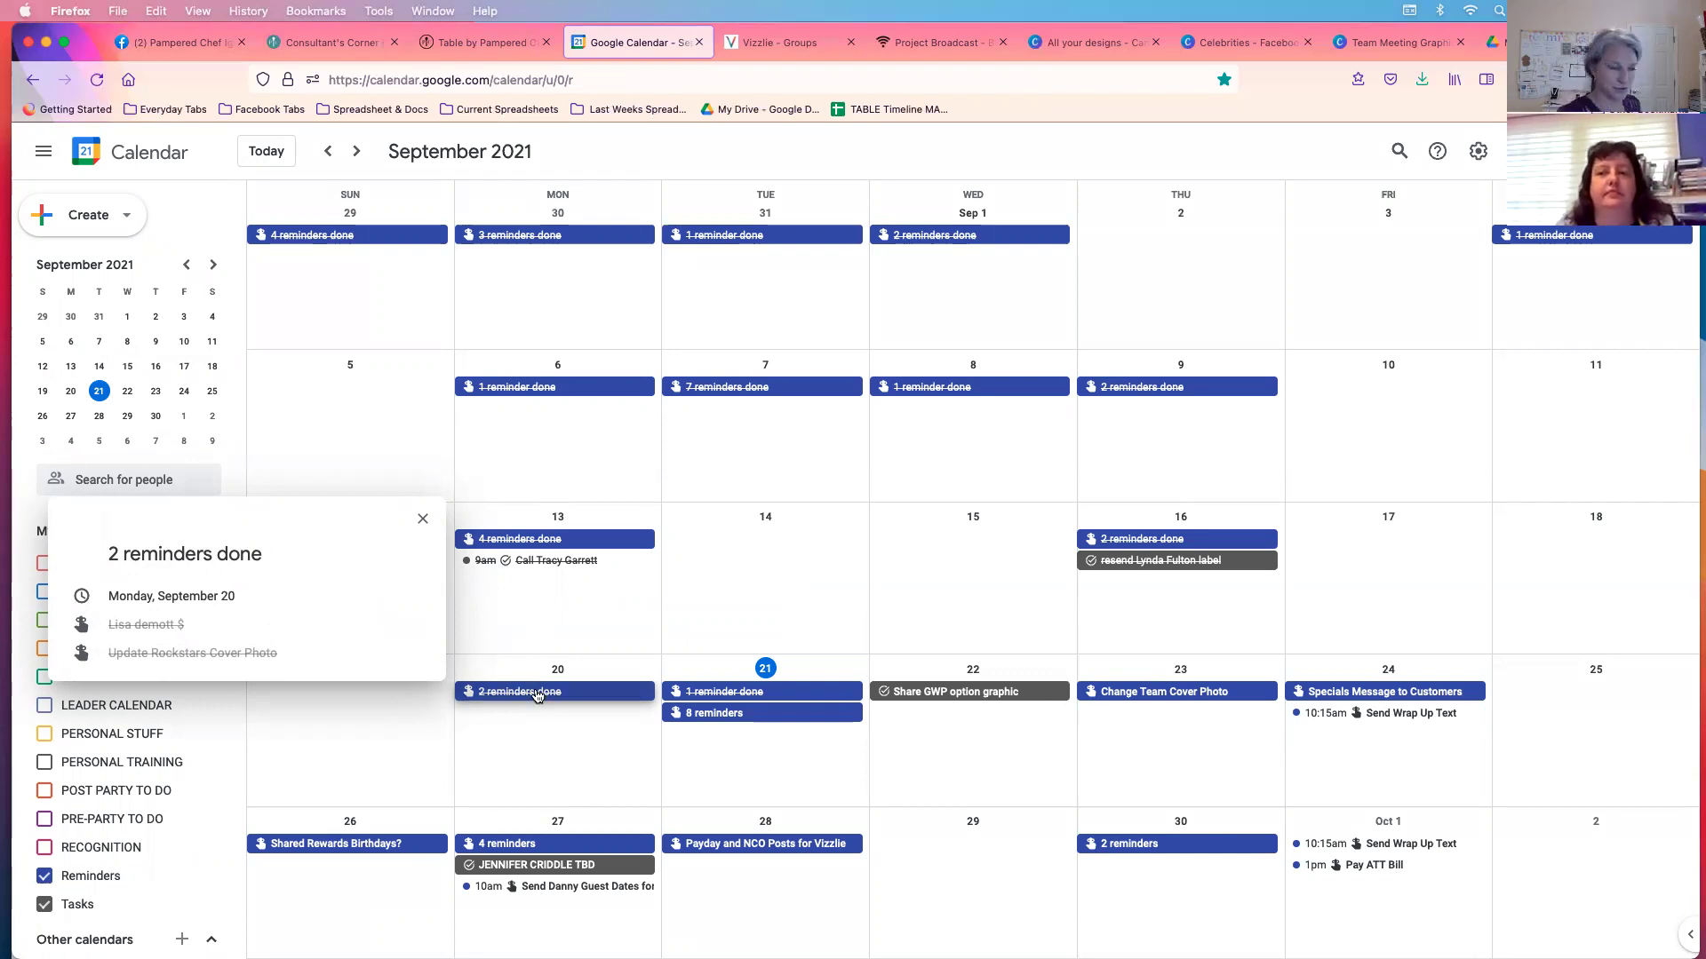
click(422, 519)
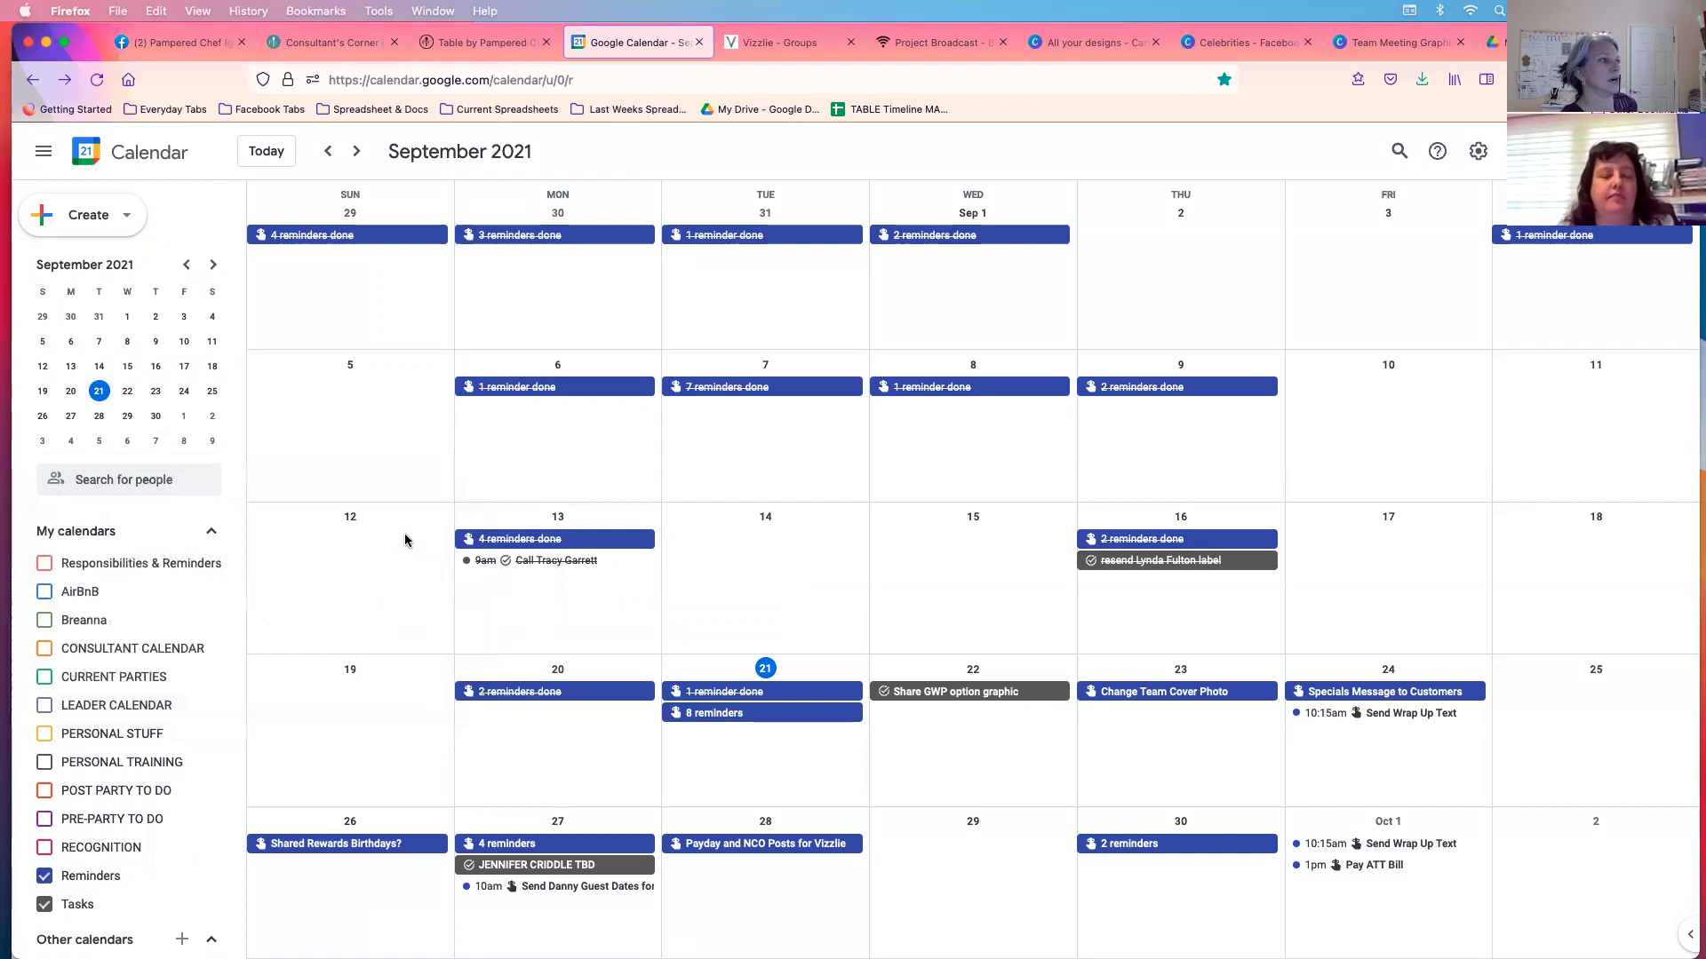
Step: Start a new all-day reminder for September 21, 2021 and open its date for editing
click(80, 217)
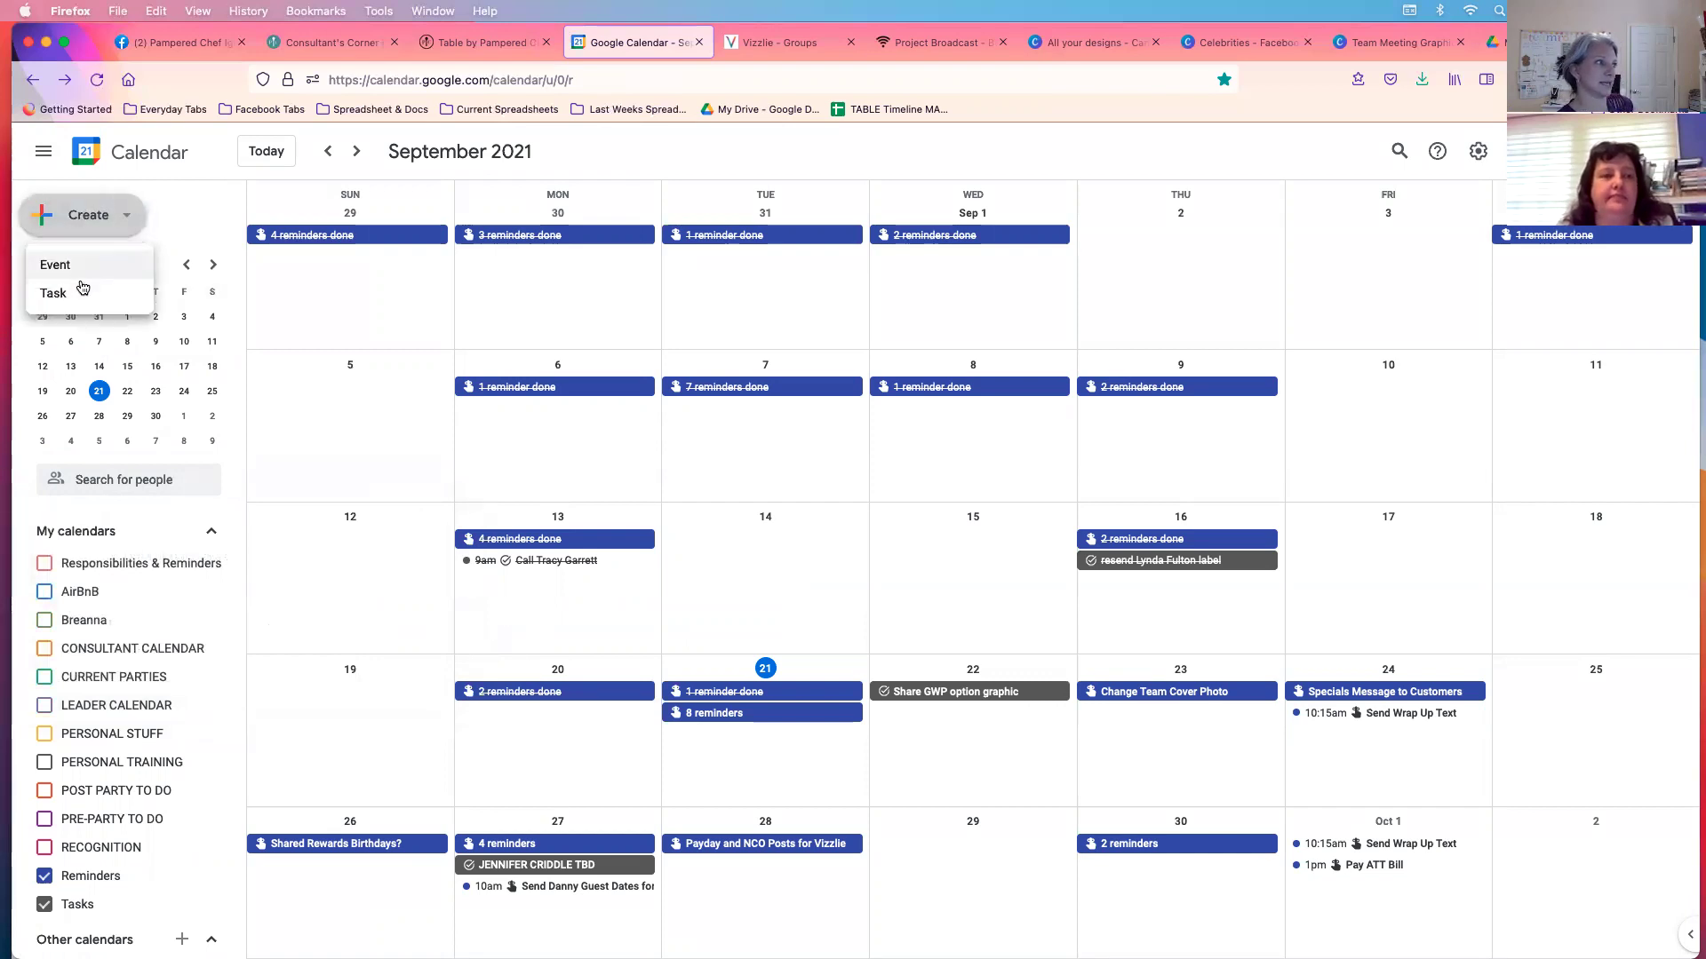
click(87, 218)
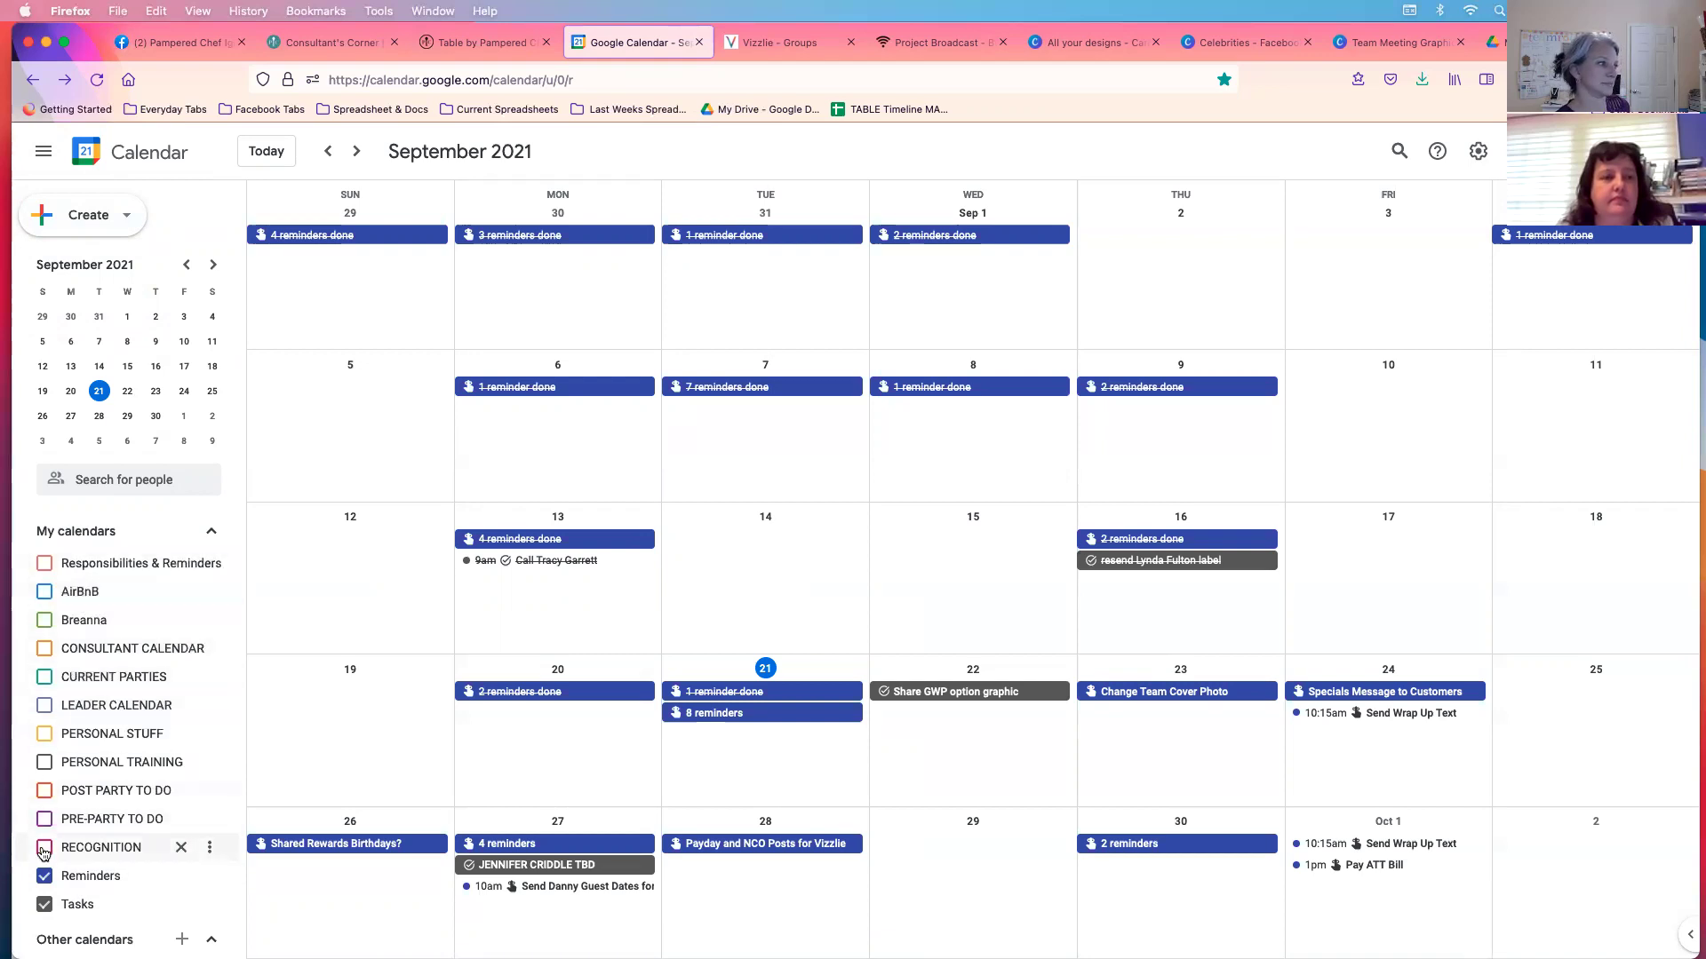
click(103, 216)
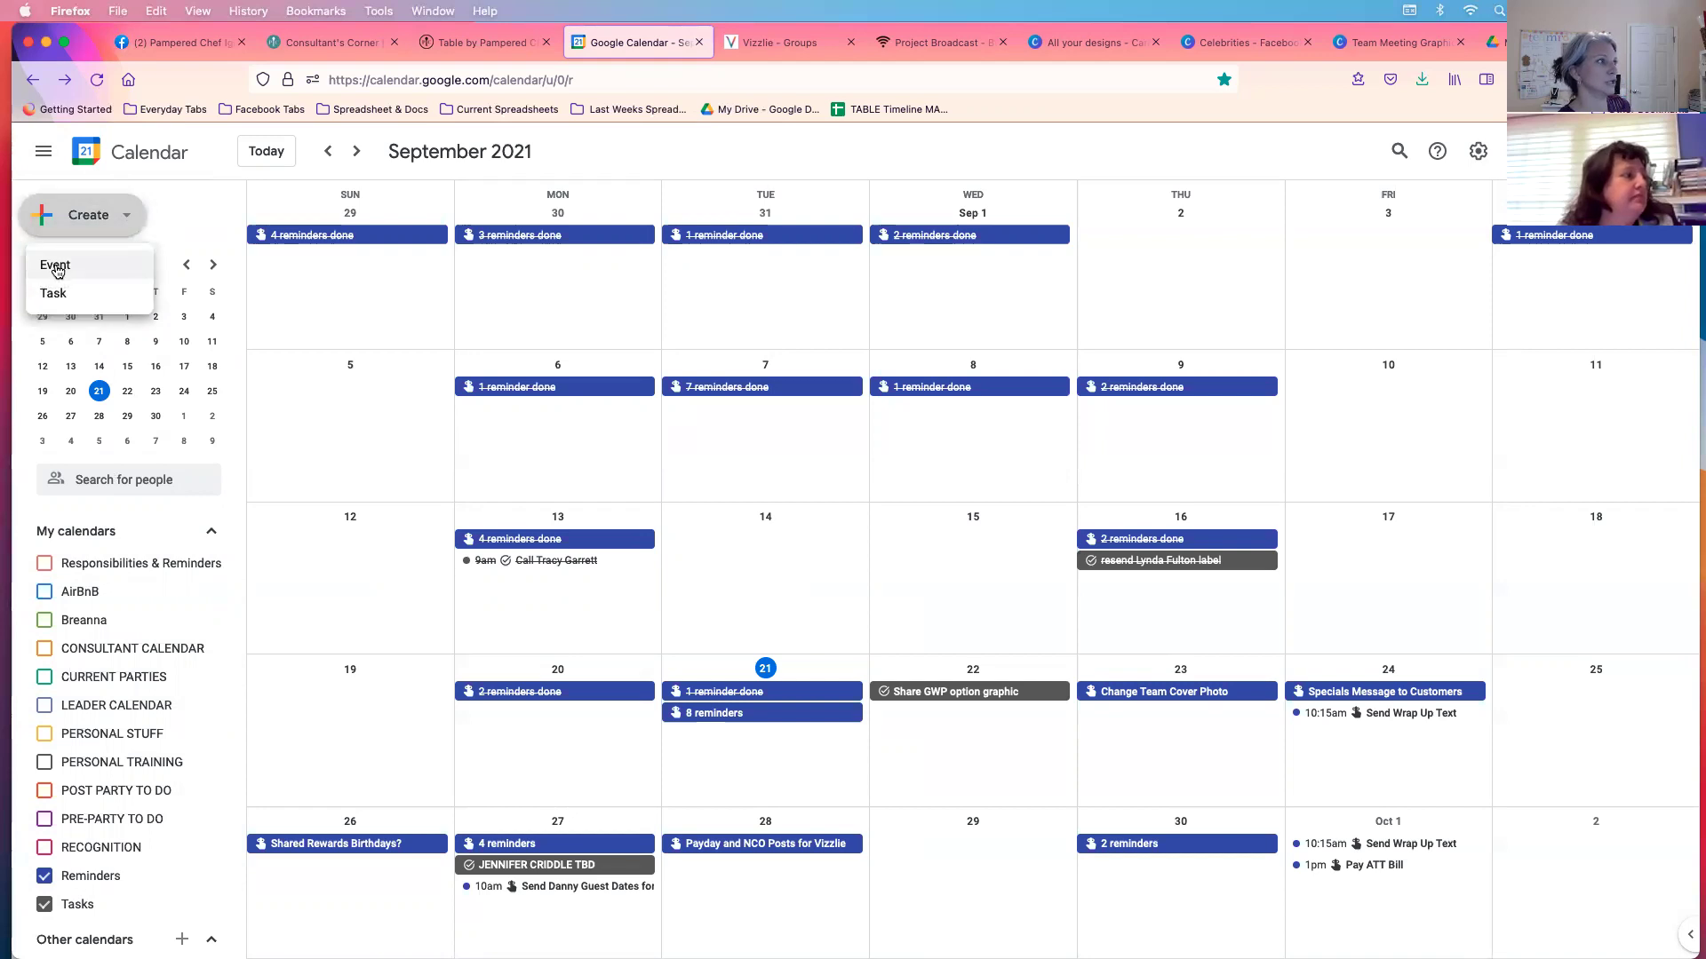
click(56, 267)
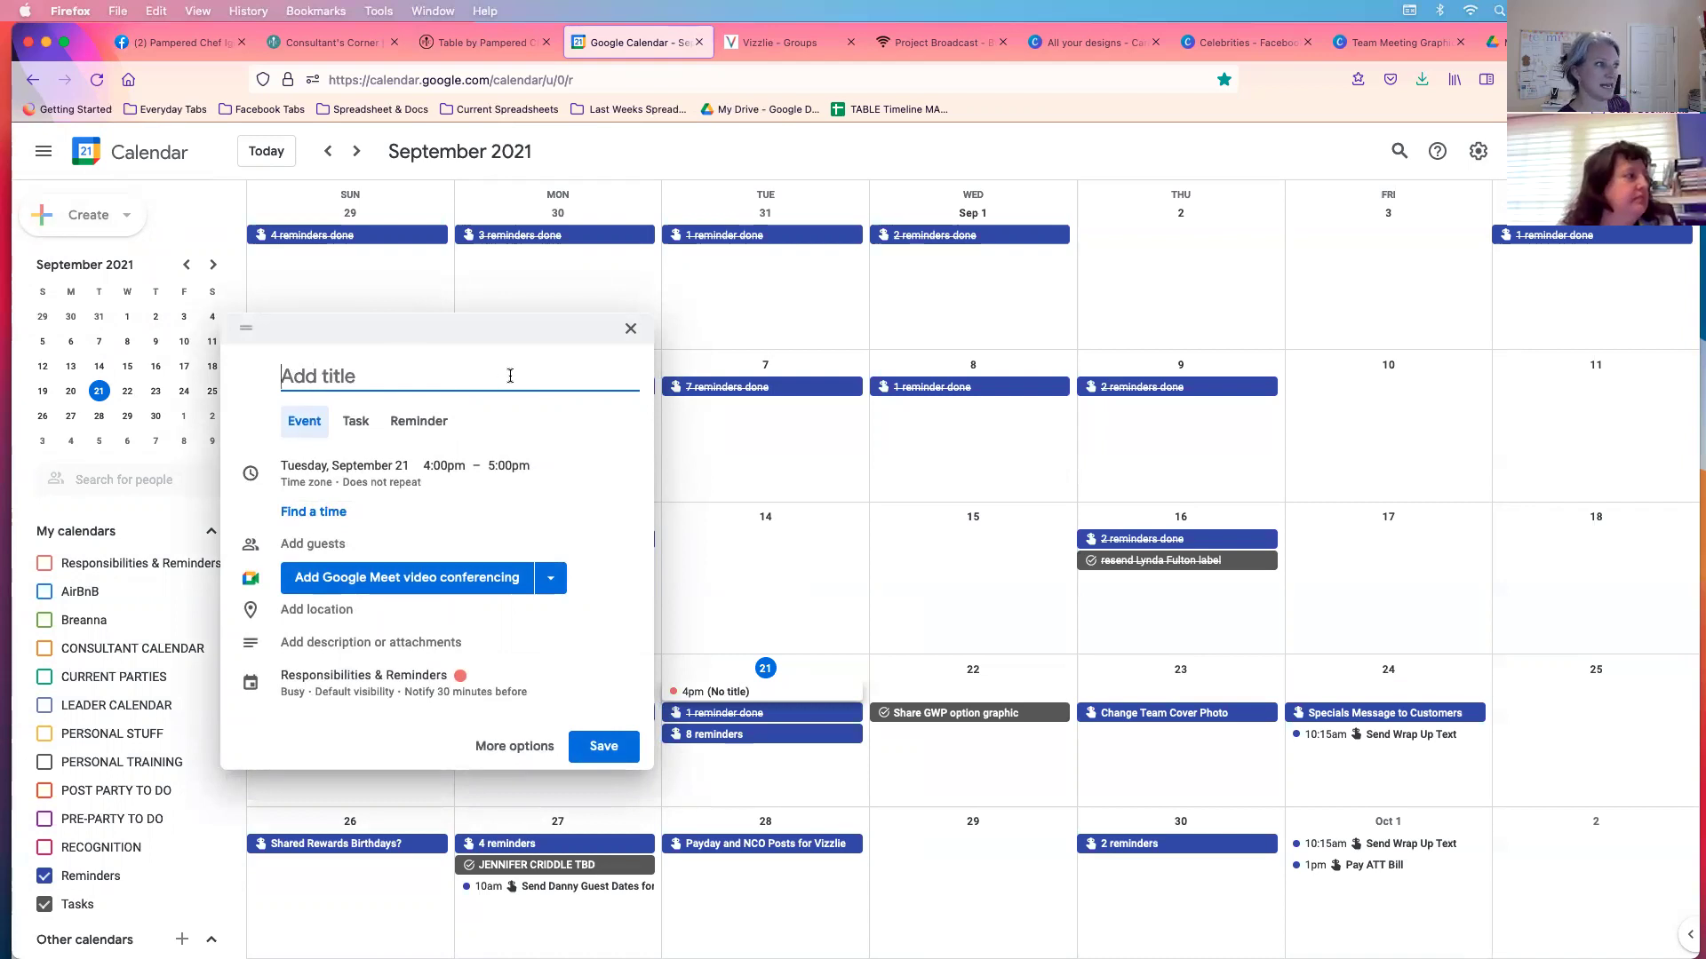
click(427, 427)
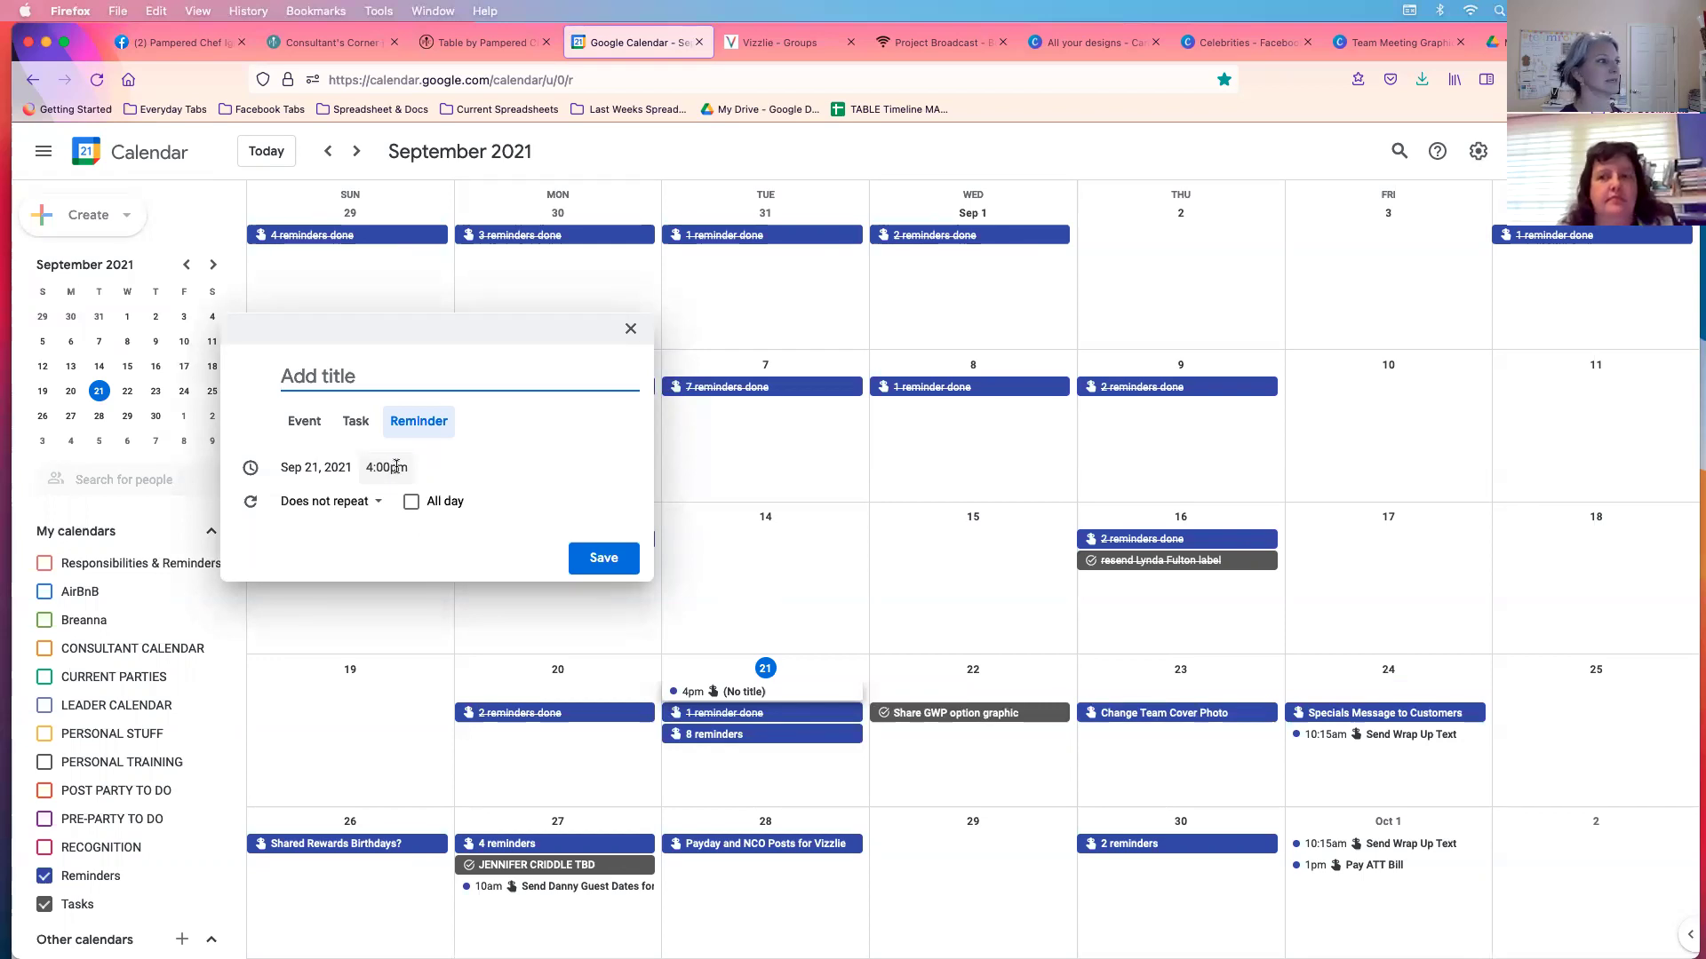
click(411, 502)
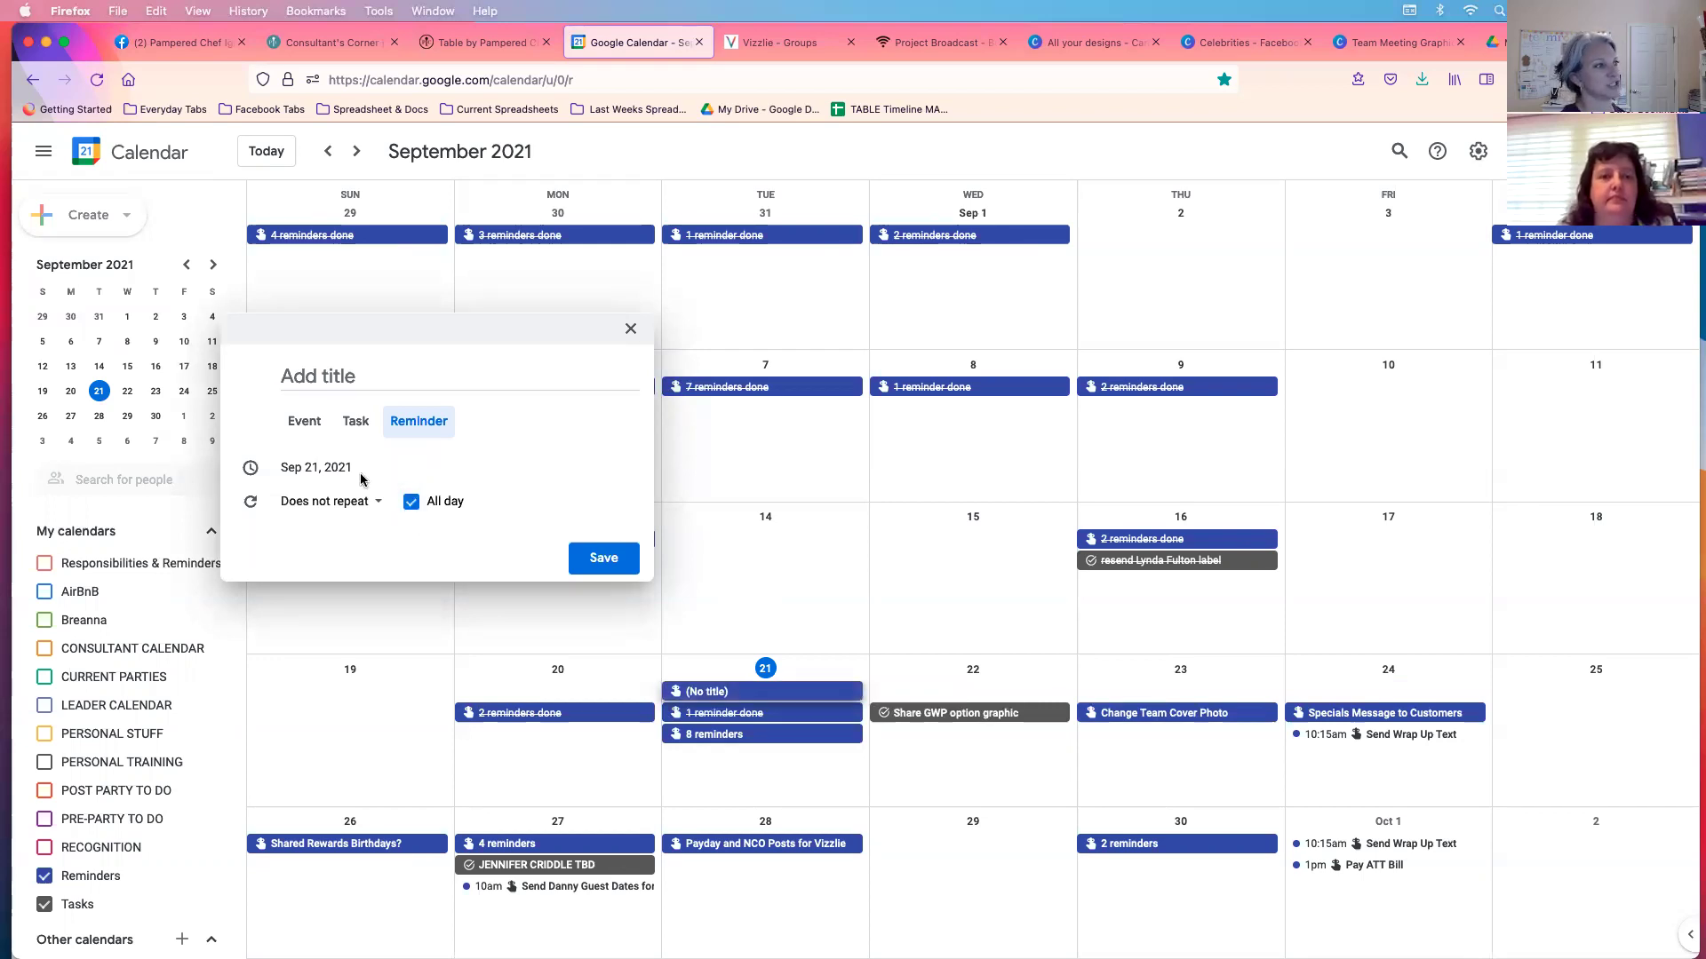
click(291, 468)
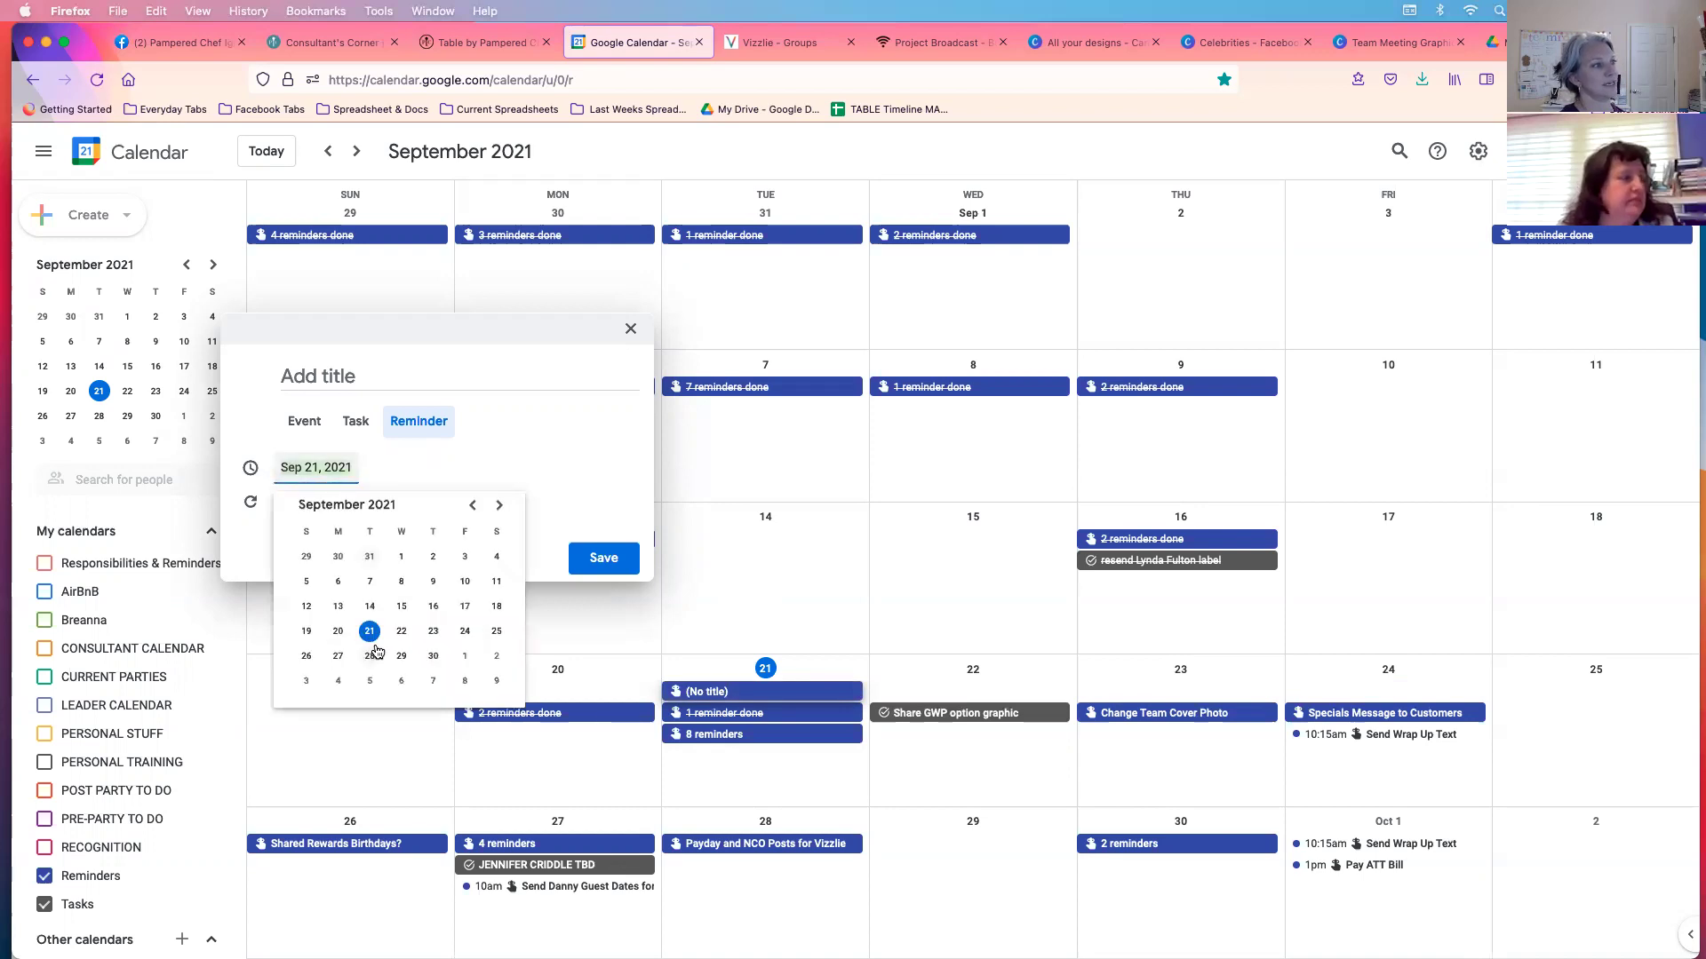
Step: Switch the new September 21 entry to an event and view its date picker, all-day and repeat options
click(309, 422)
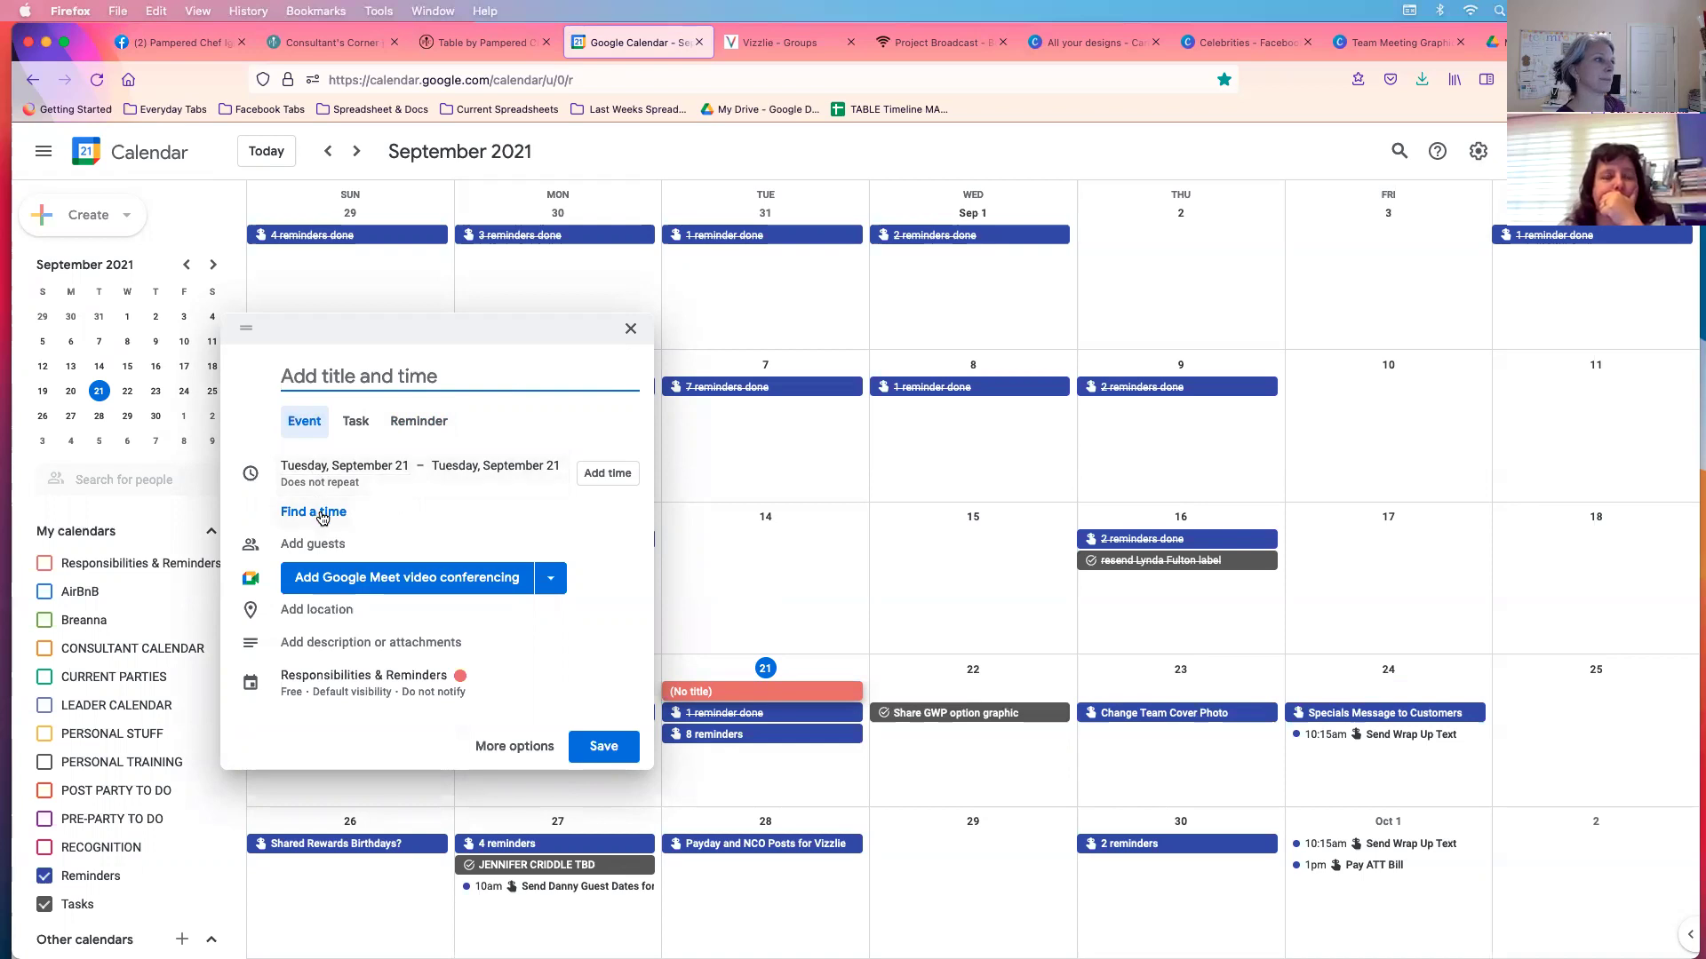
click(348, 463)
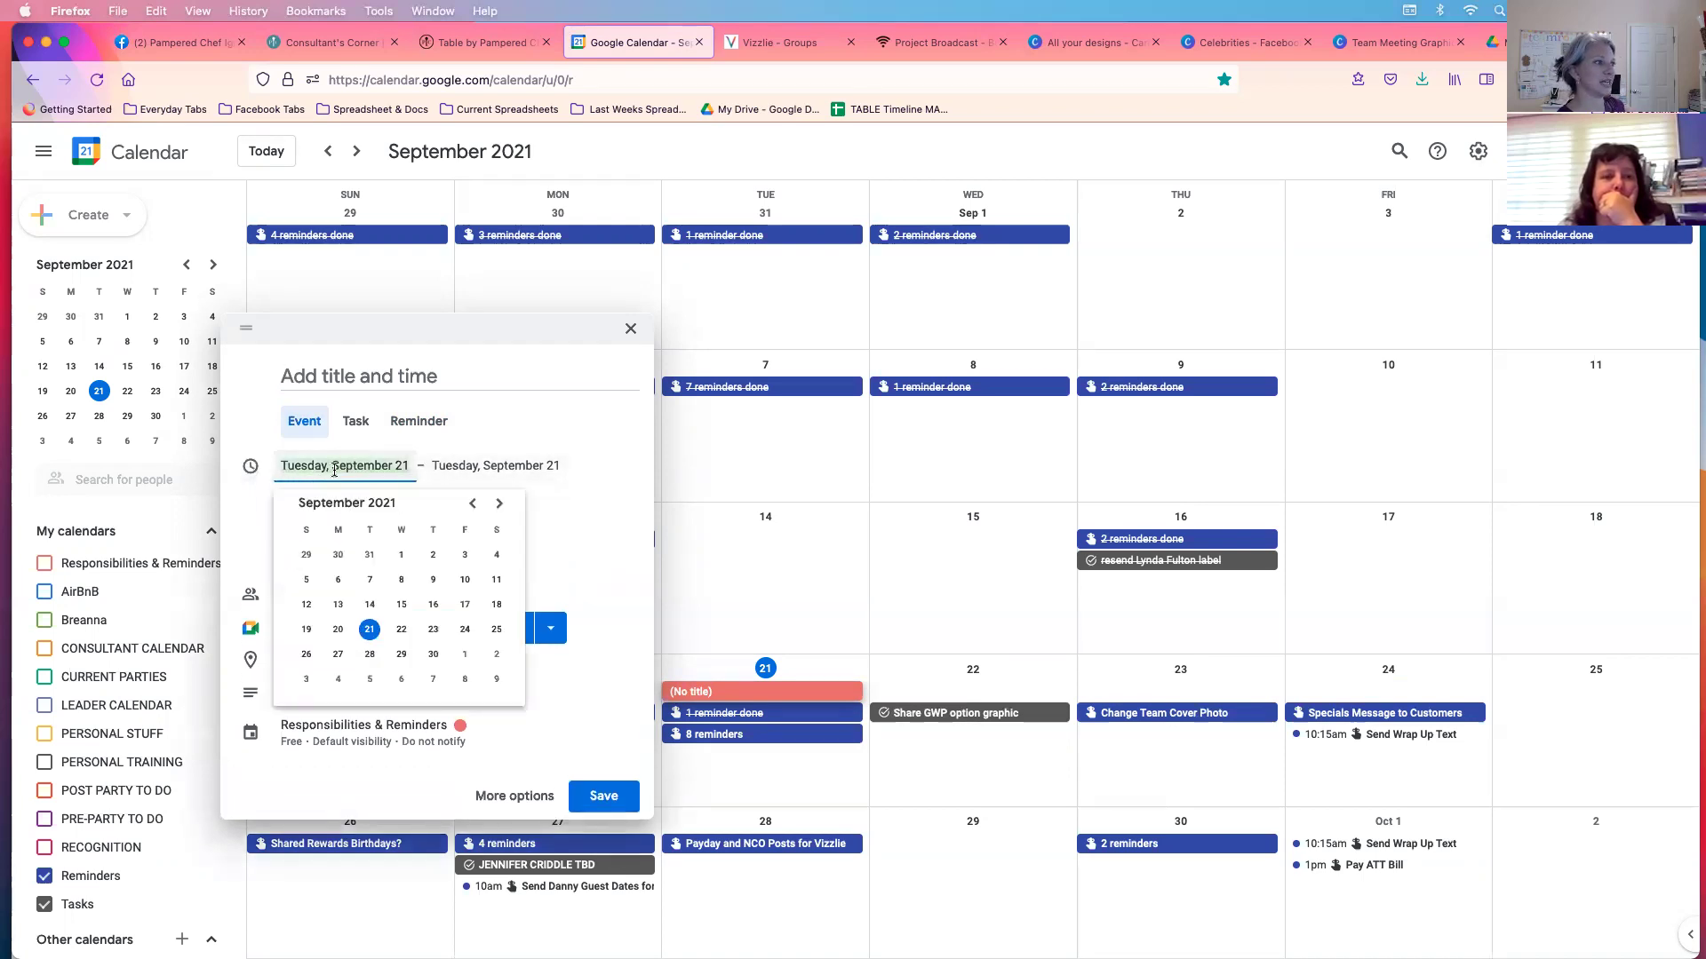
click(241, 523)
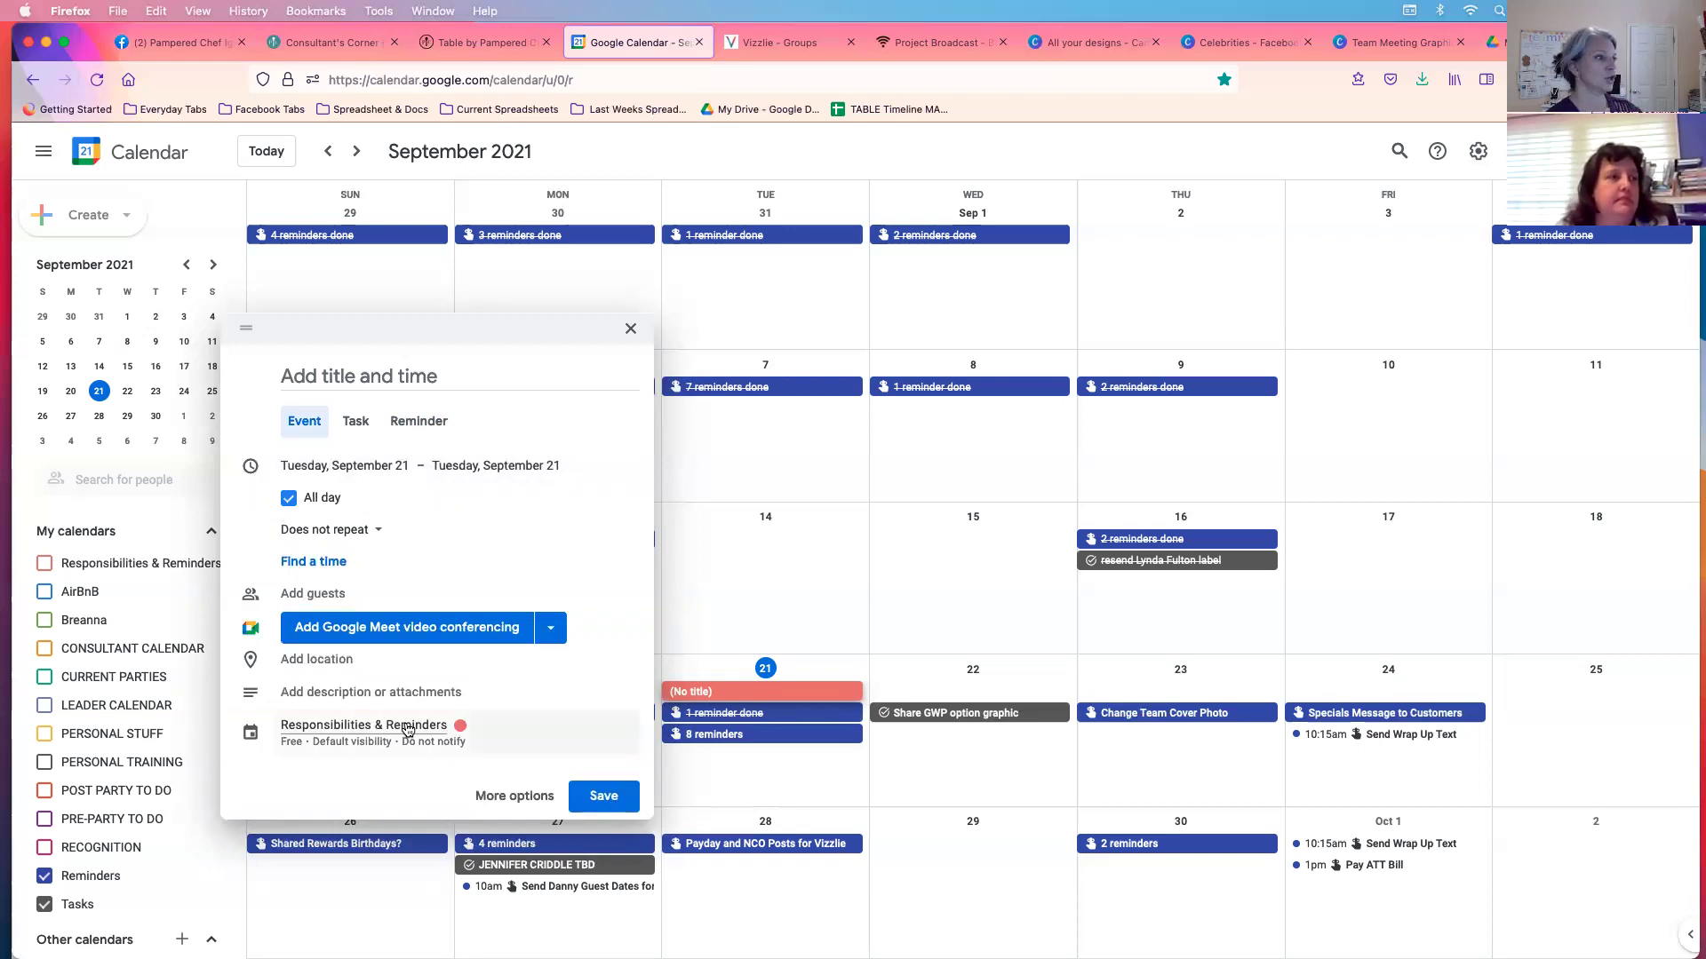
Step: View the event's description field and the list of calendars it can be assigned to, and discard the unsaved event
click(347, 693)
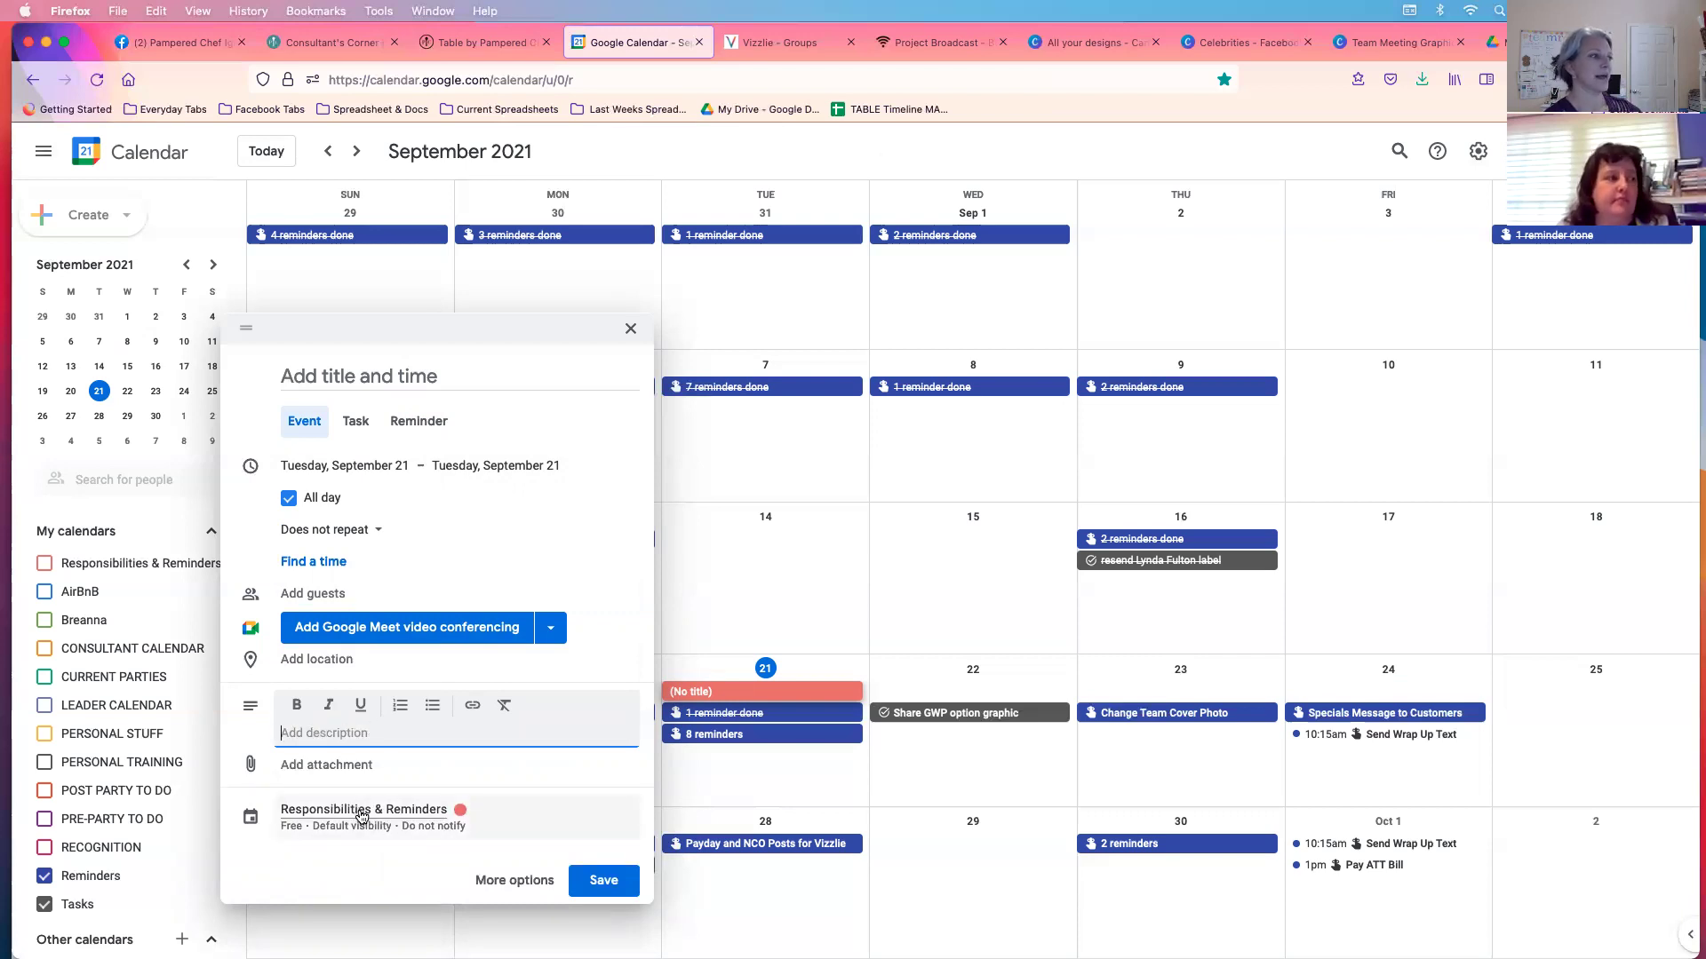
click(305, 813)
click(333, 723)
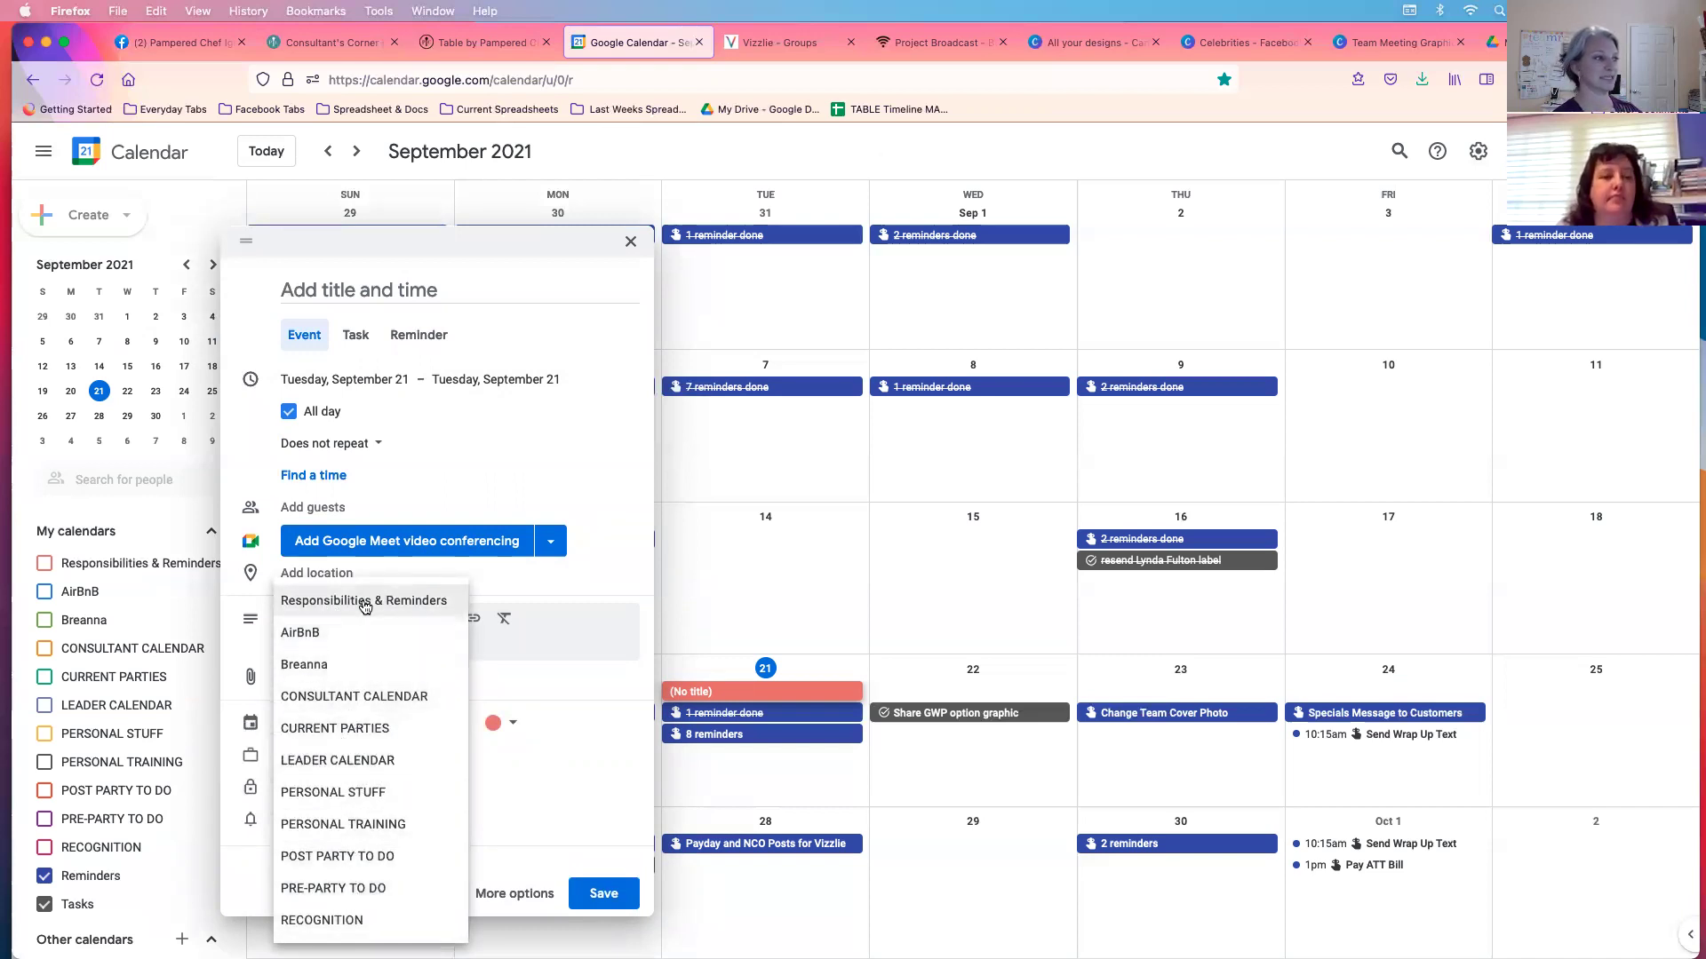
click(564, 676)
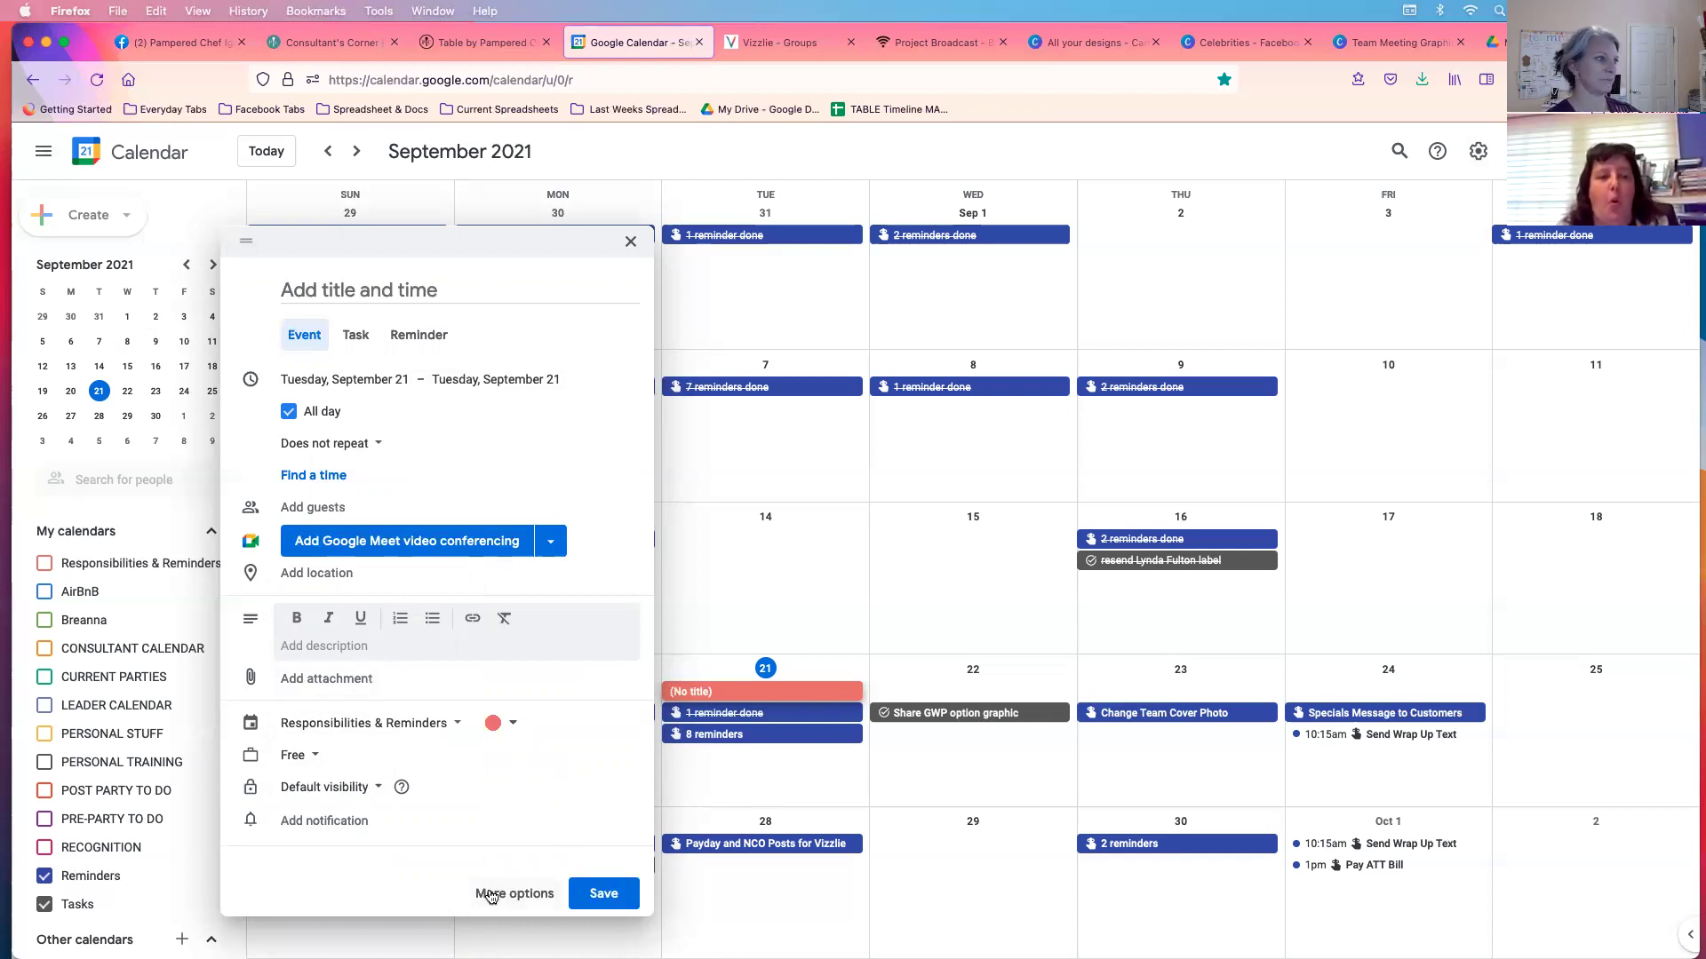
click(632, 241)
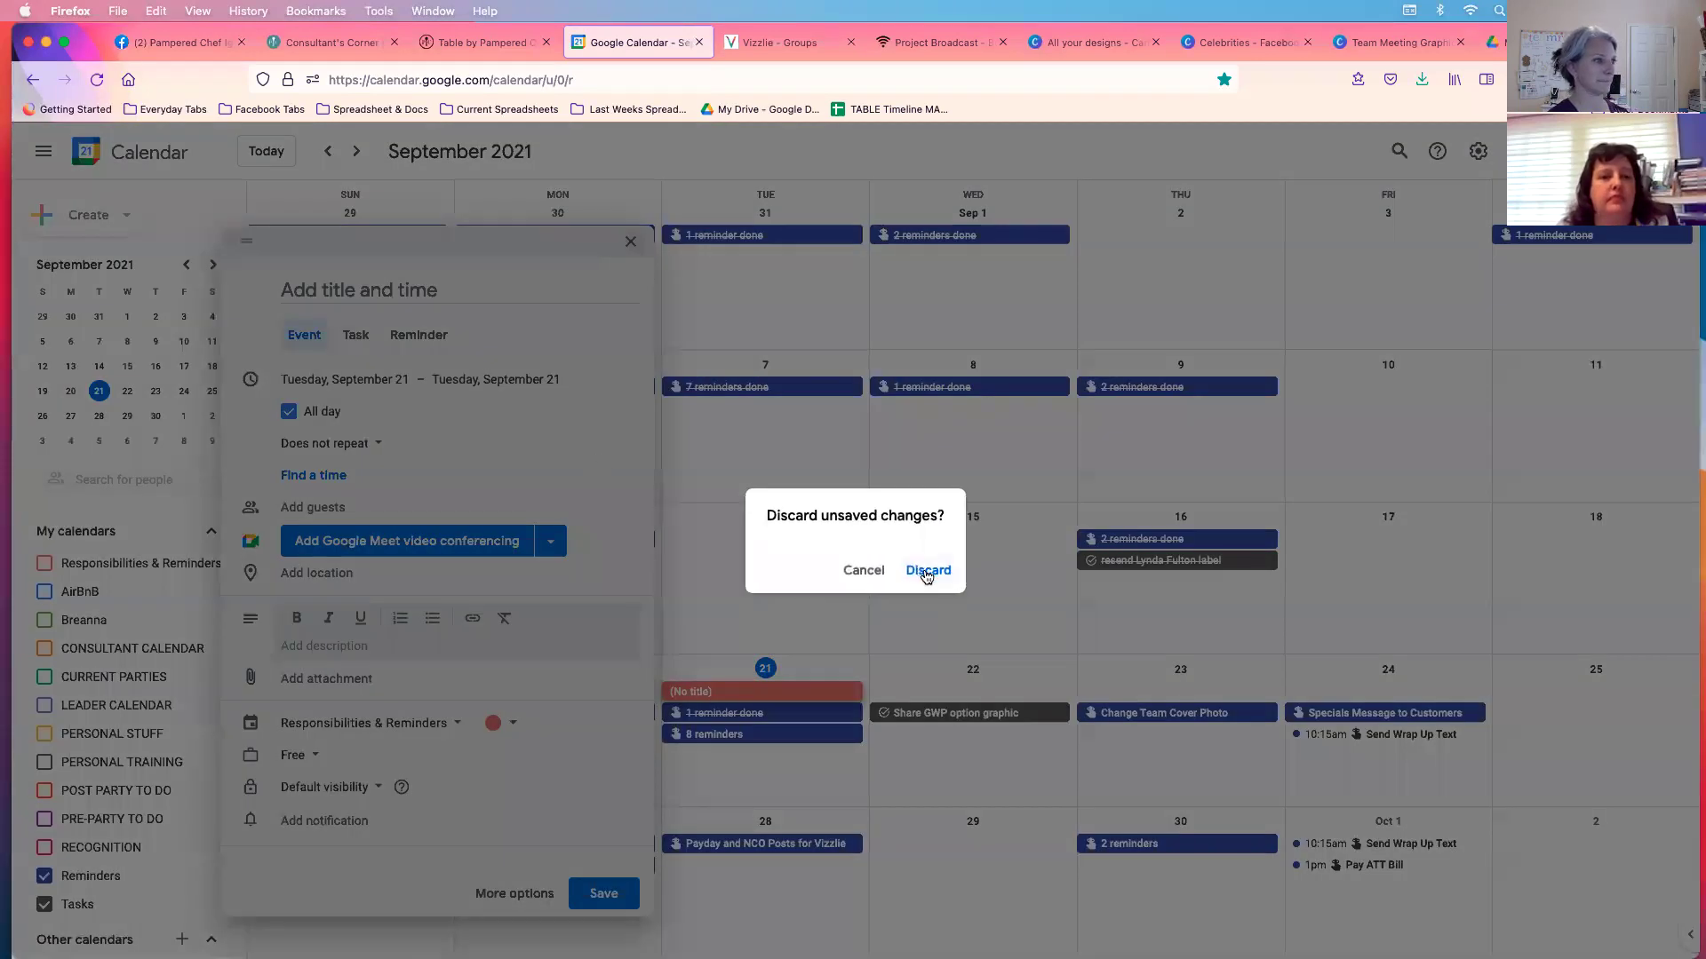
click(924, 573)
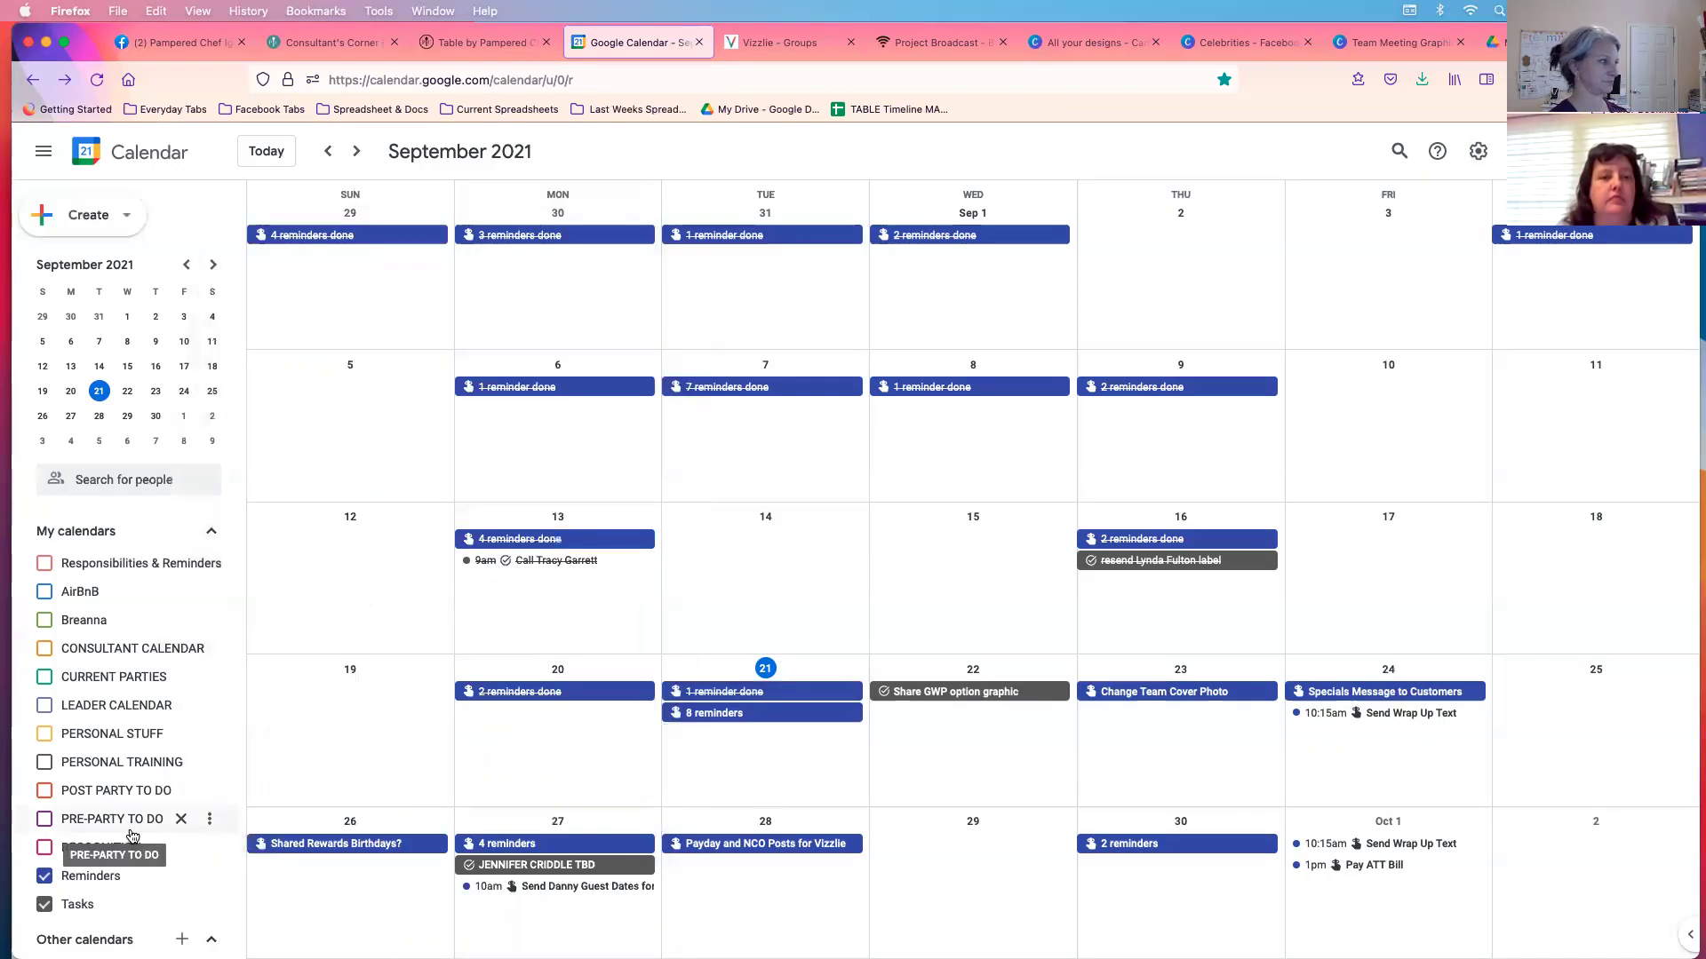
Step: Show the PRE-PARTY TO DO, POST PARTY TO DO and CURRENT PARTIES calendars in the September month view
click(45, 819)
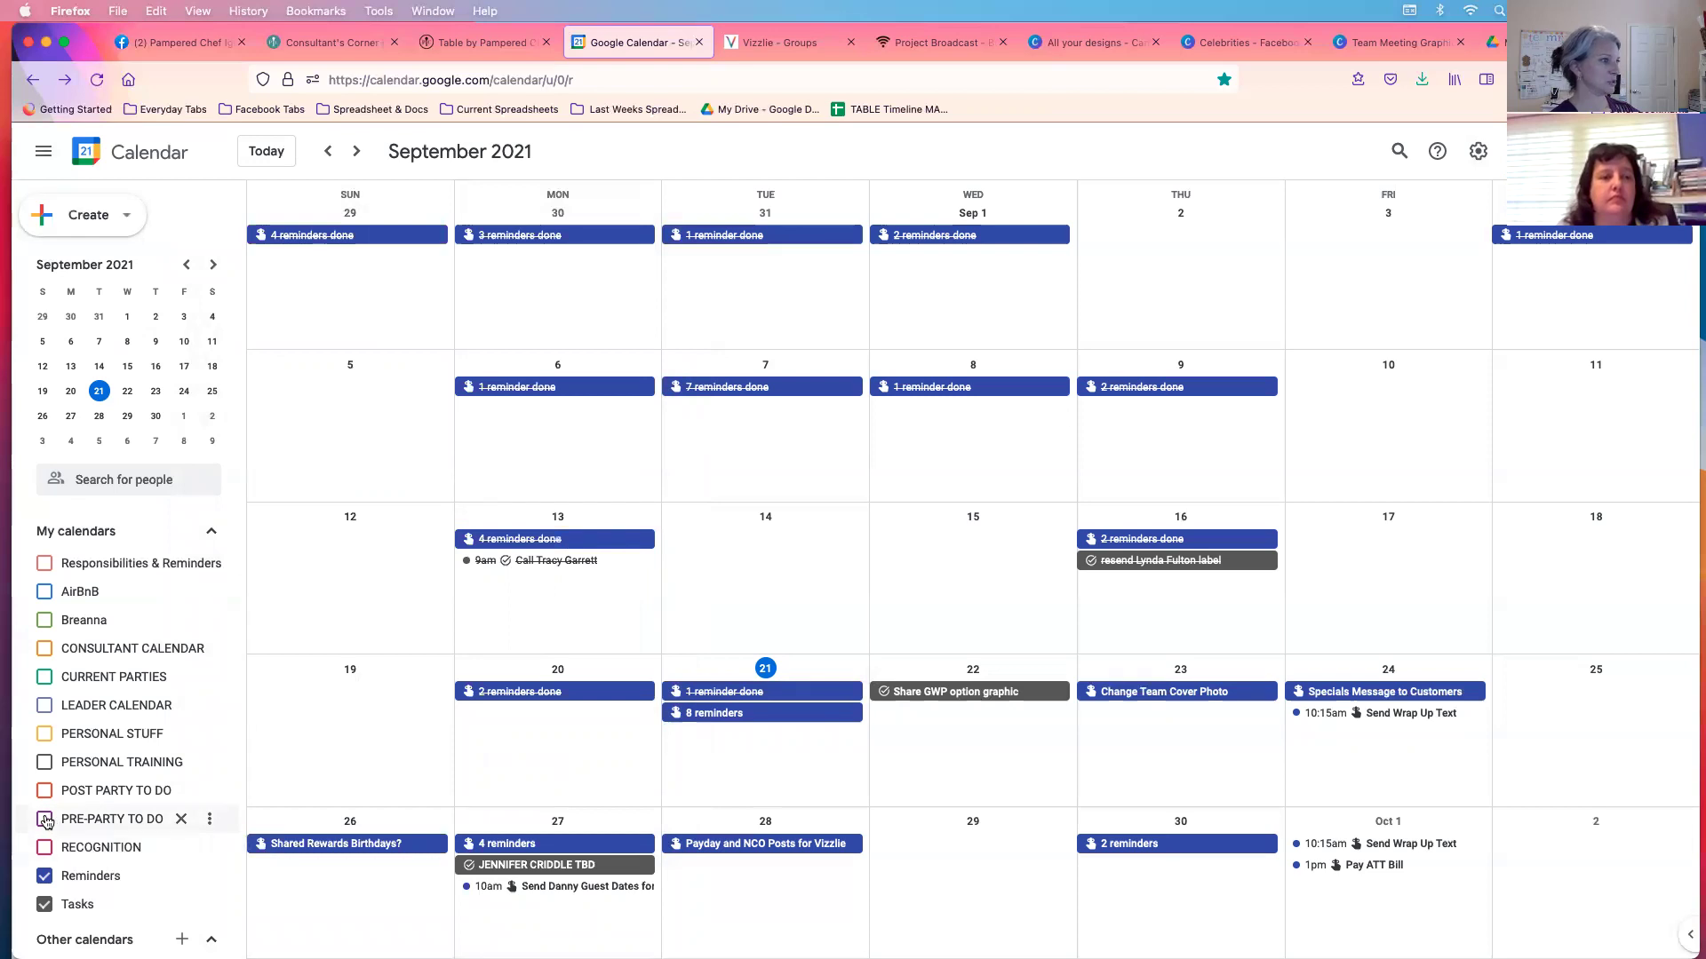
click(44, 790)
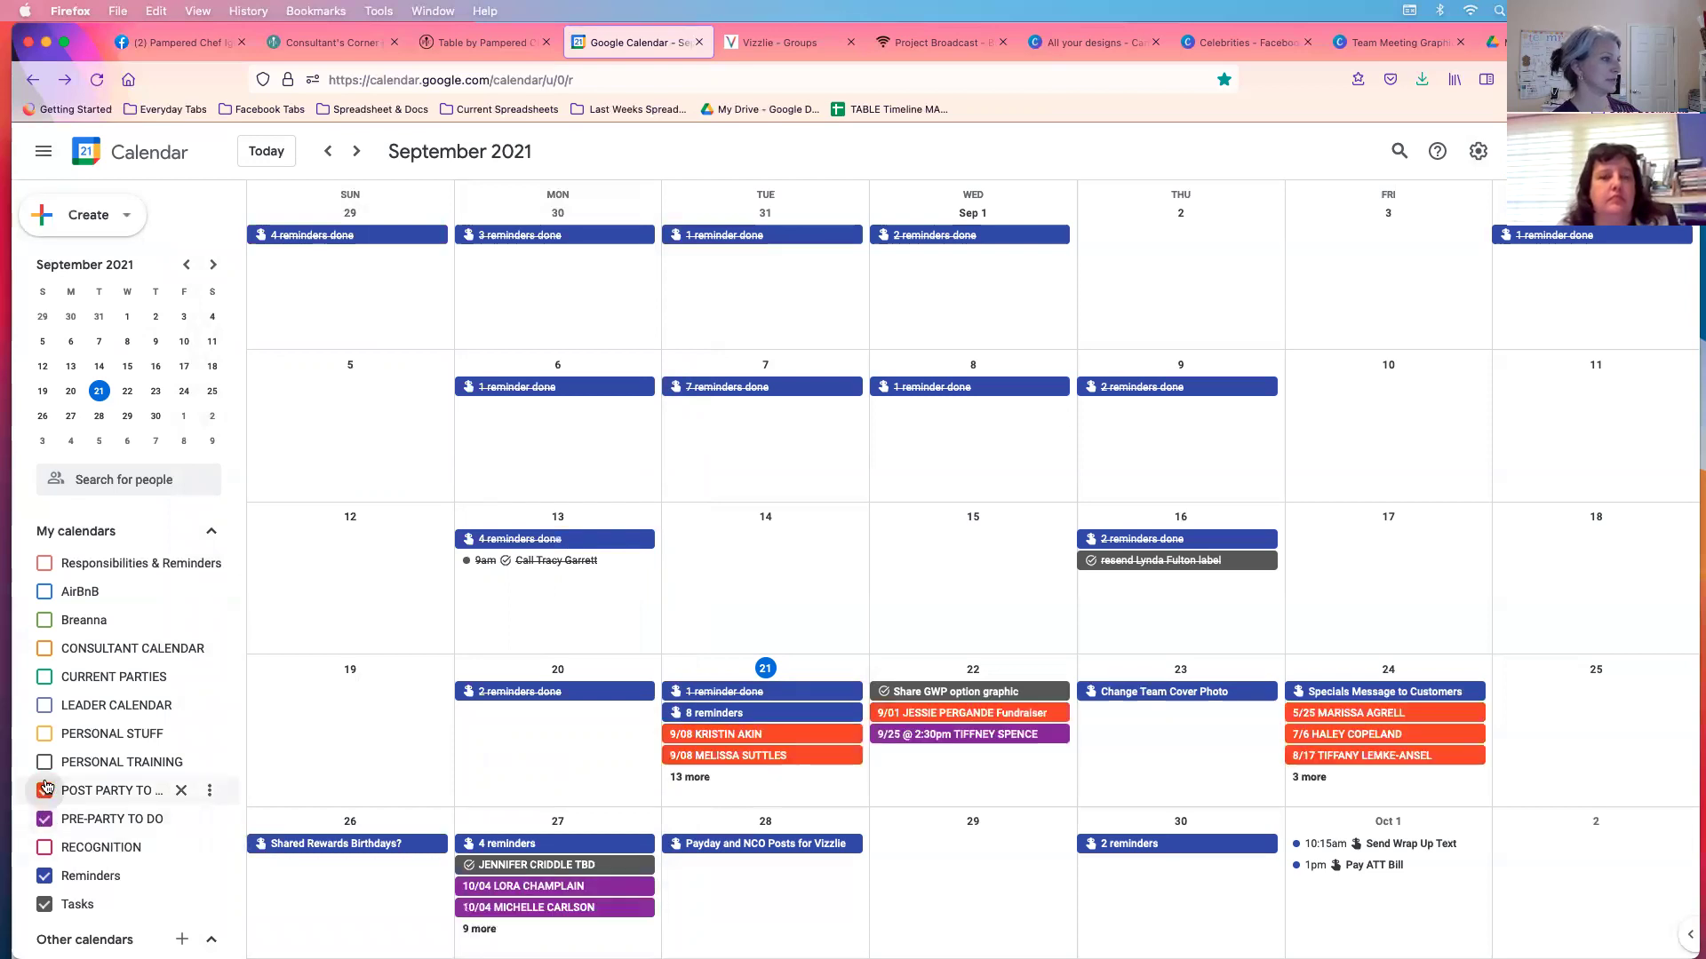
click(46, 677)
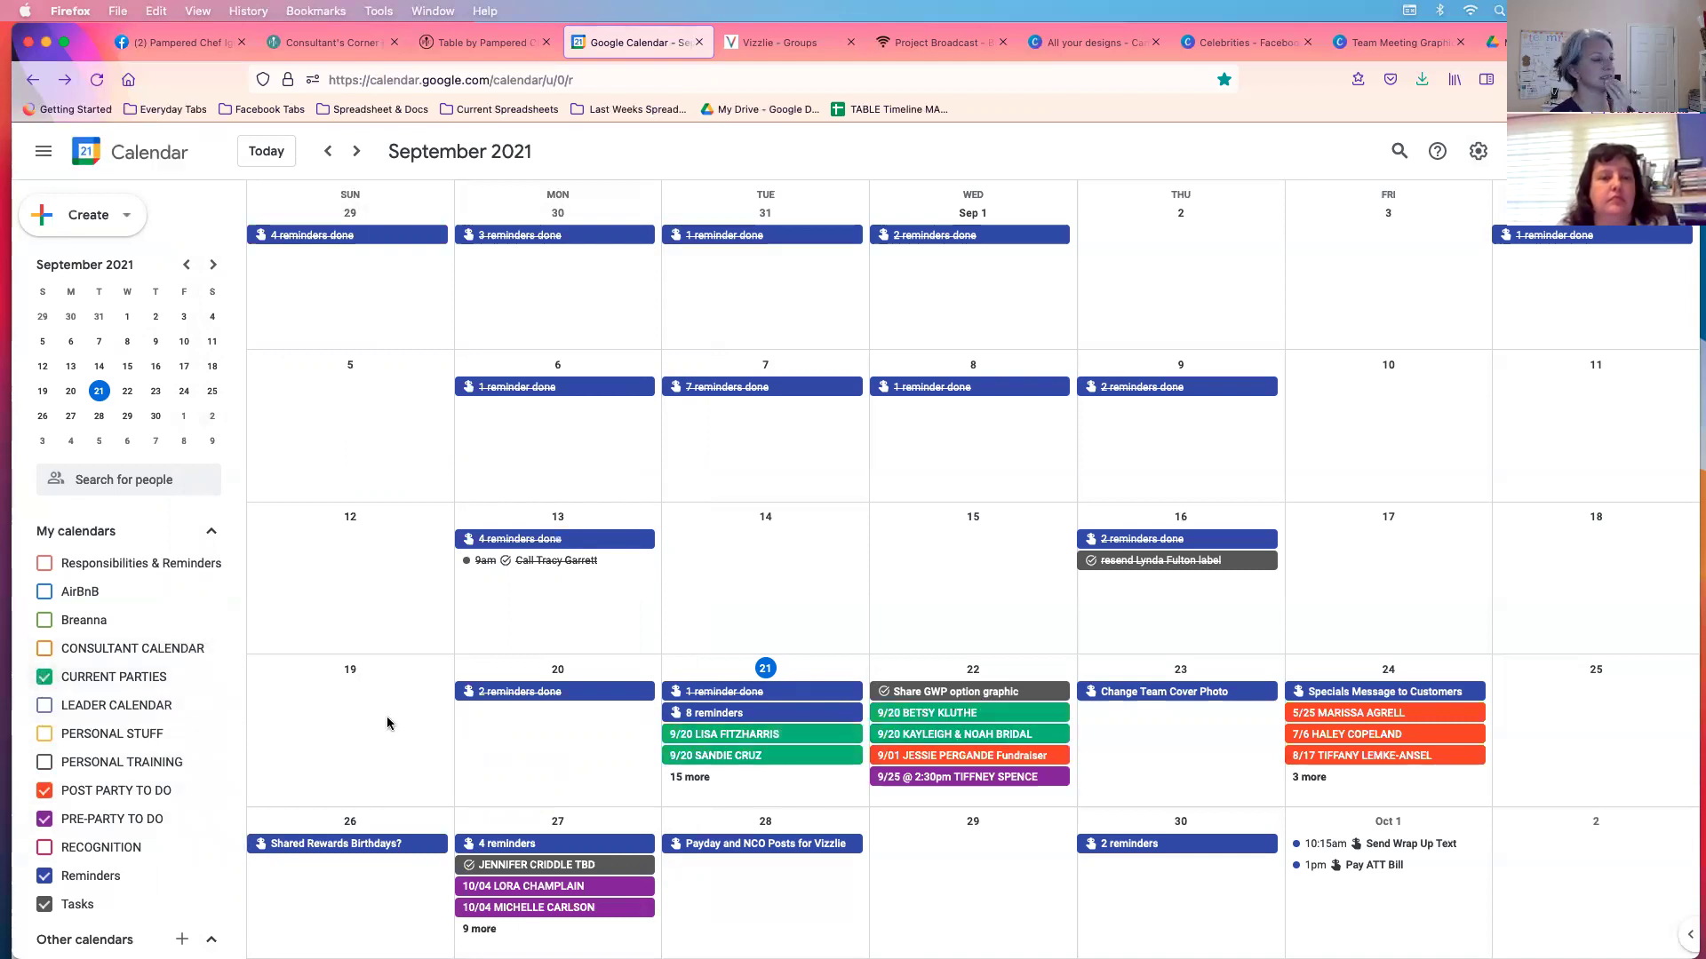
Step: Expand all entries for September 21 and open the spreadsheet attached to the first 9/20 event from CURRENT PARTIES
click(695, 778)
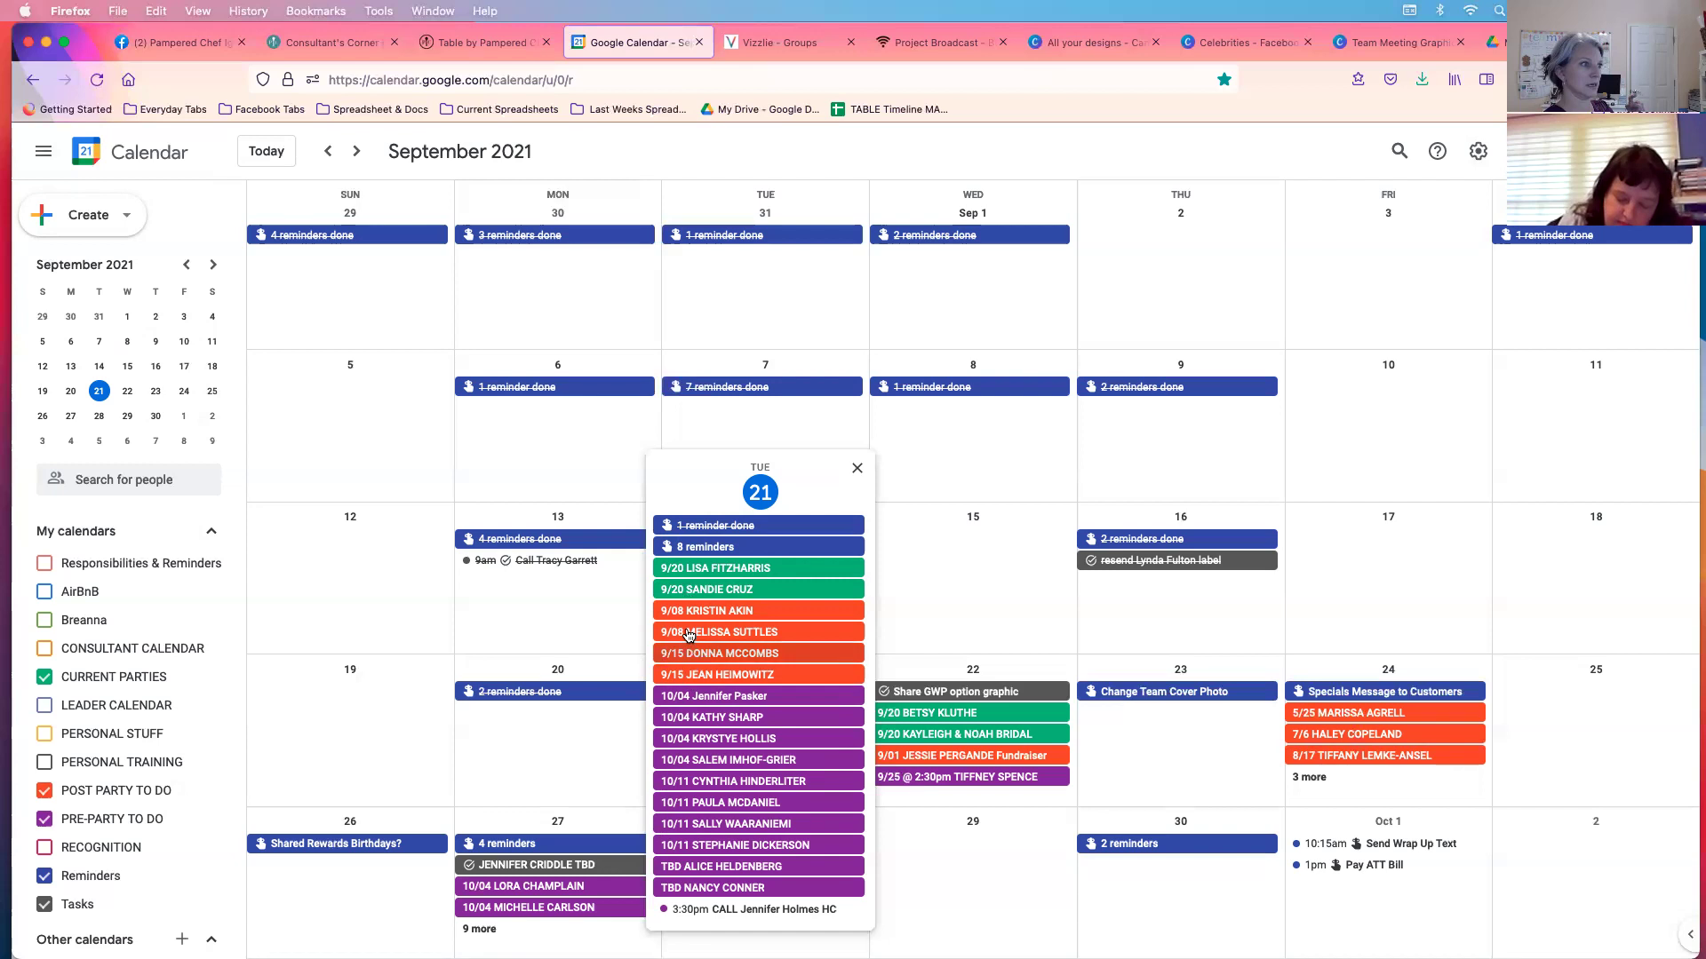
click(720, 570)
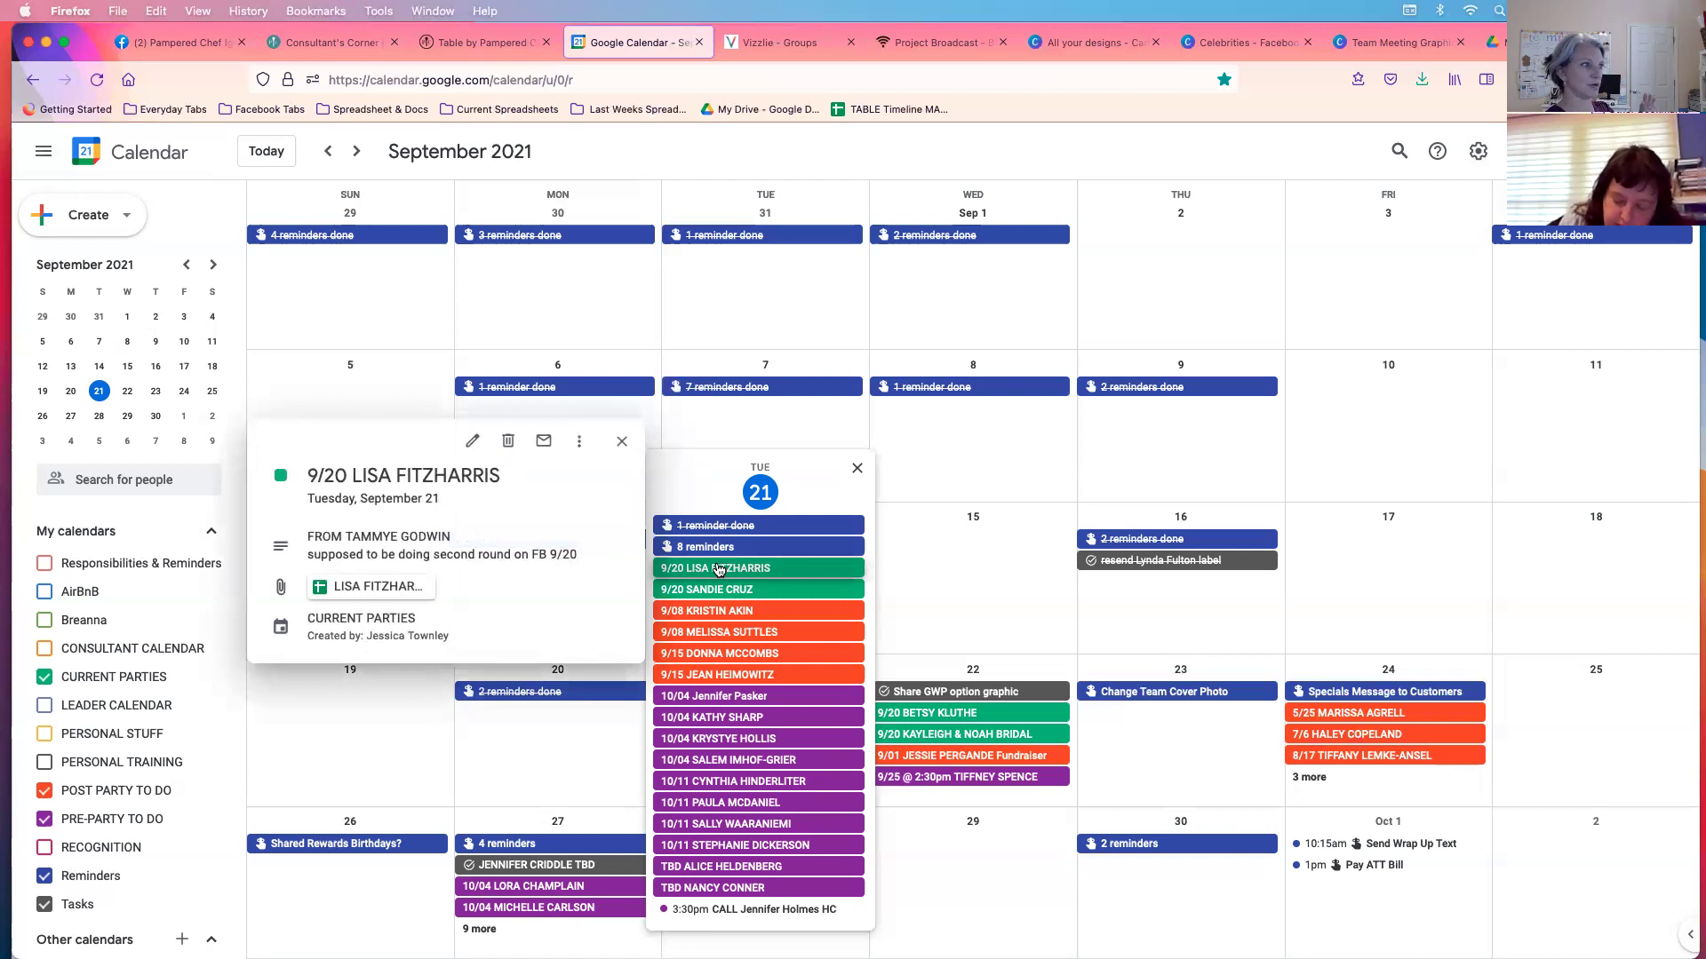
click(372, 589)
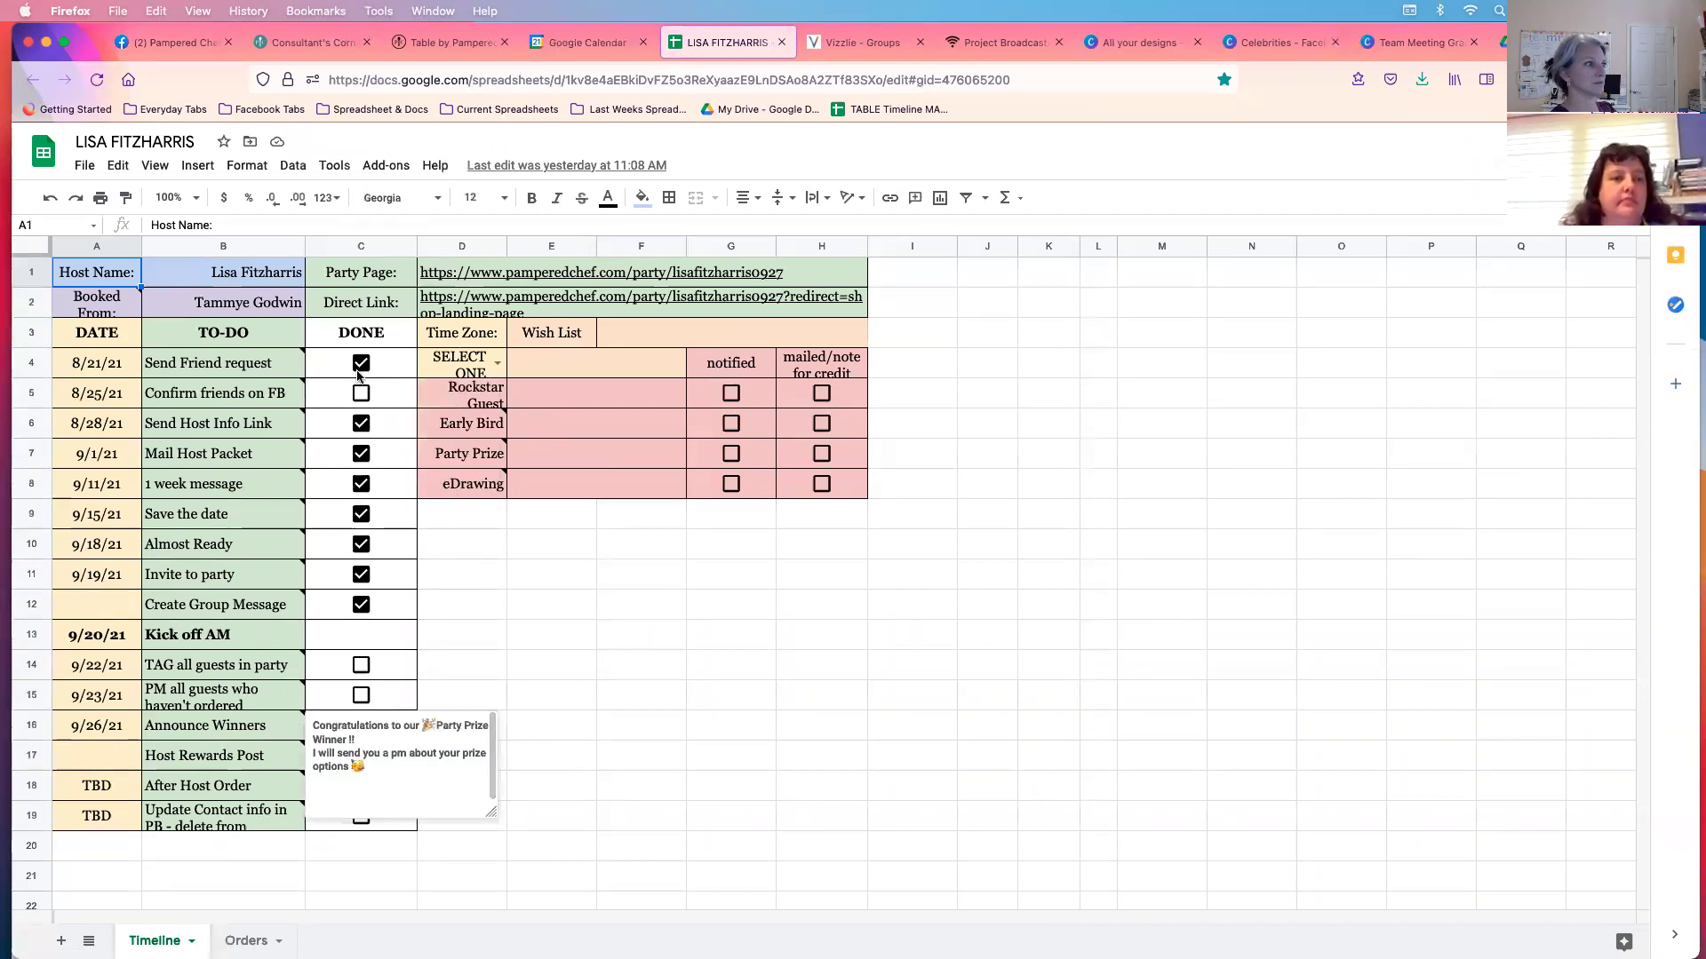
Step: Mark "Confirm friends on FB" as done and examine the timeline date formulas before and after the 9/20/21 kick-off
click(240, 585)
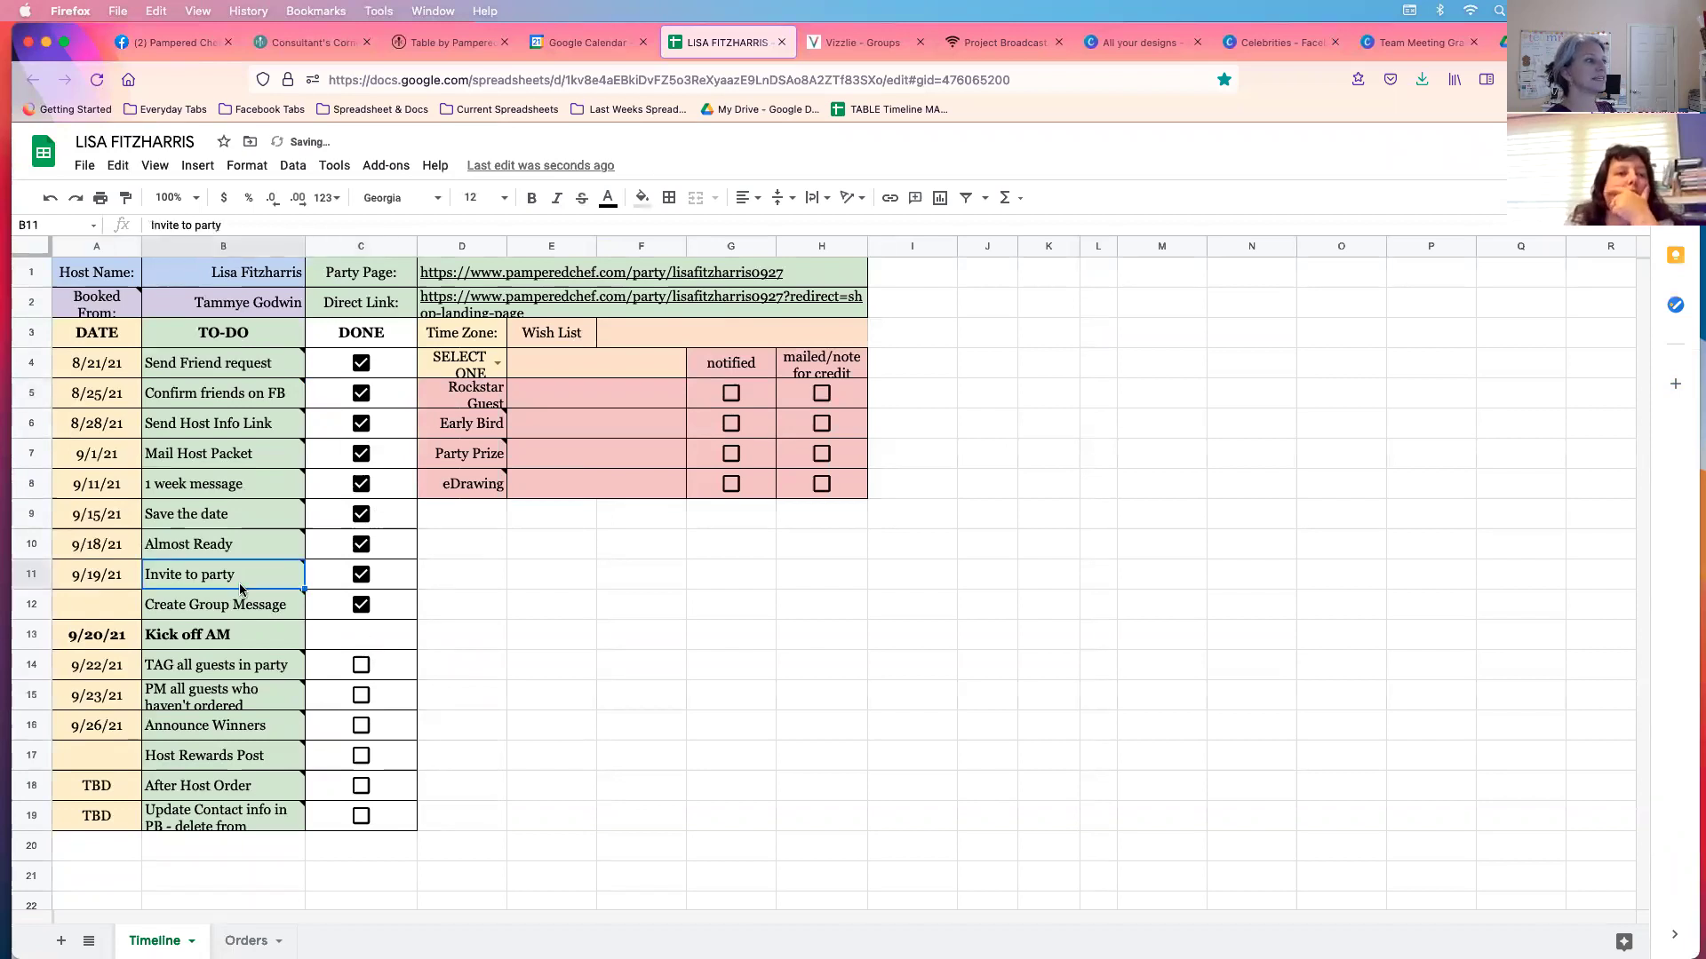
click(114, 640)
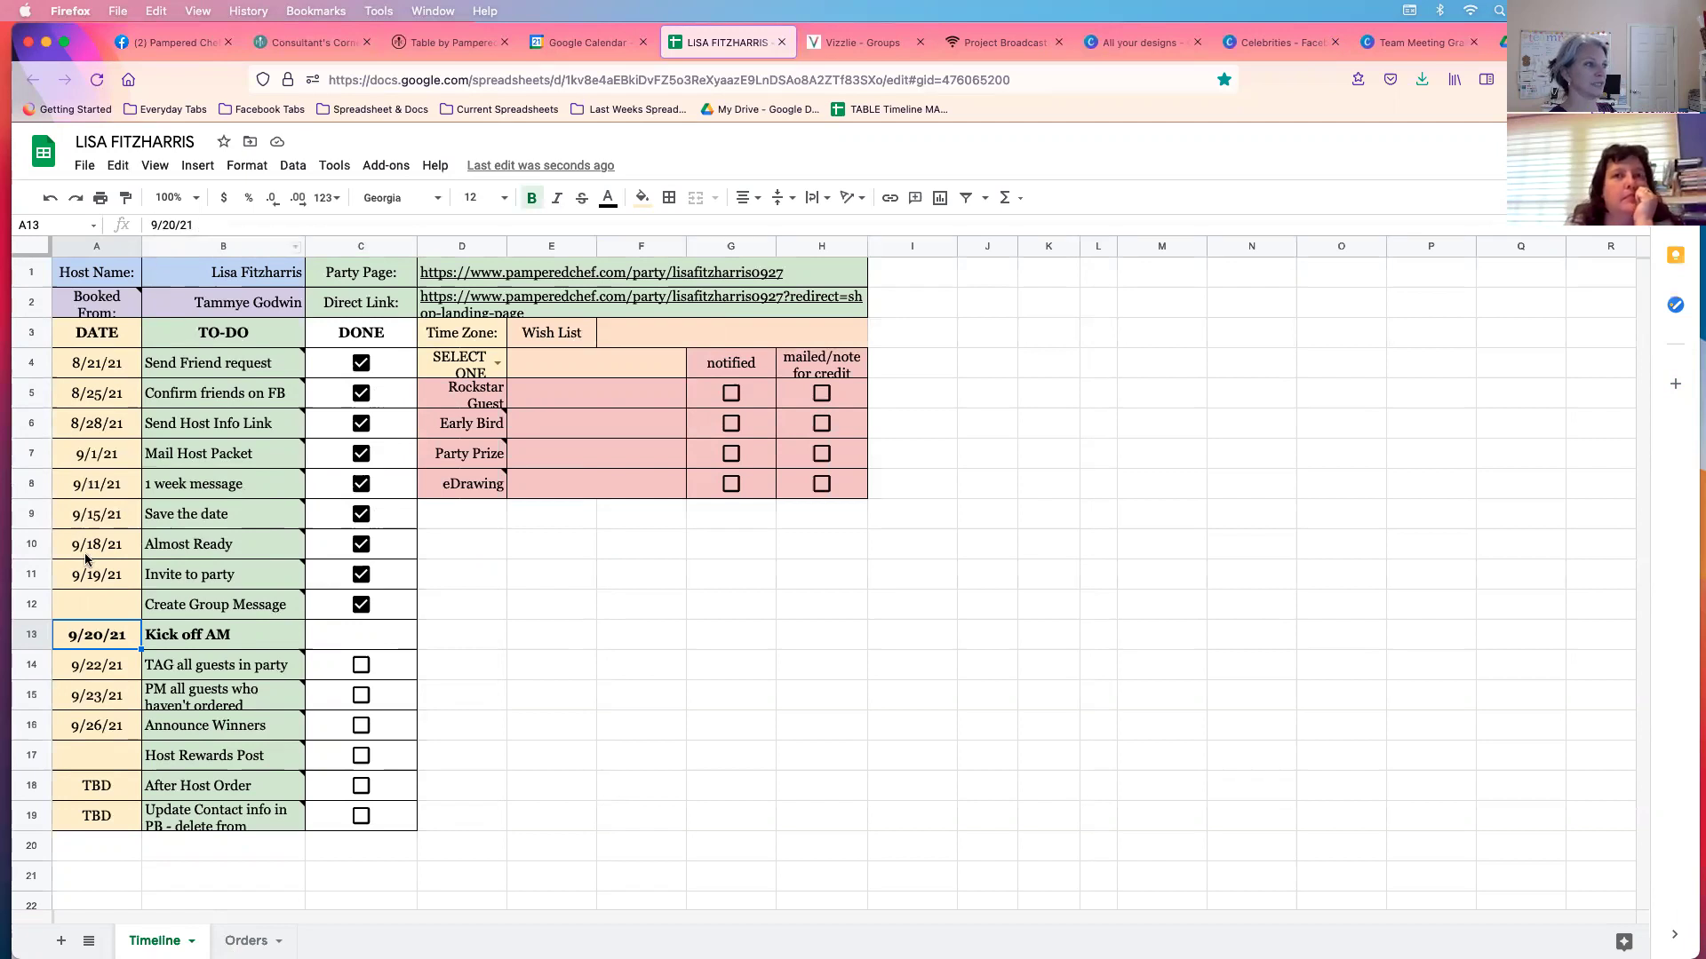
click(95, 578)
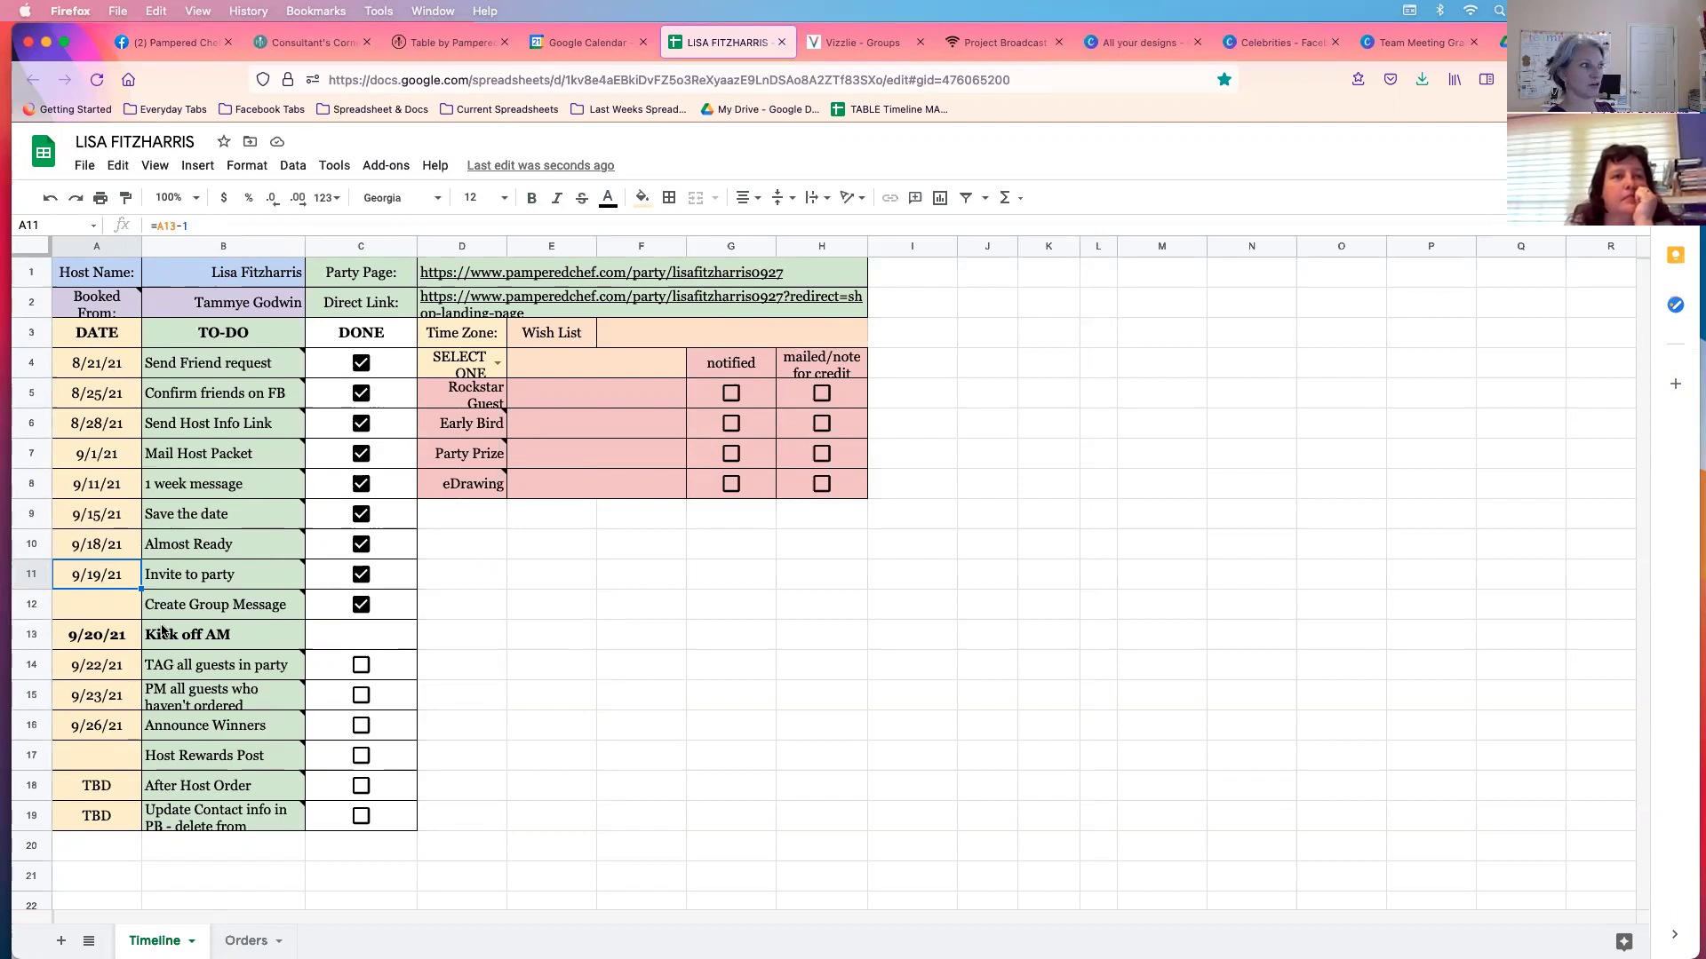
mouse_move(180, 576)
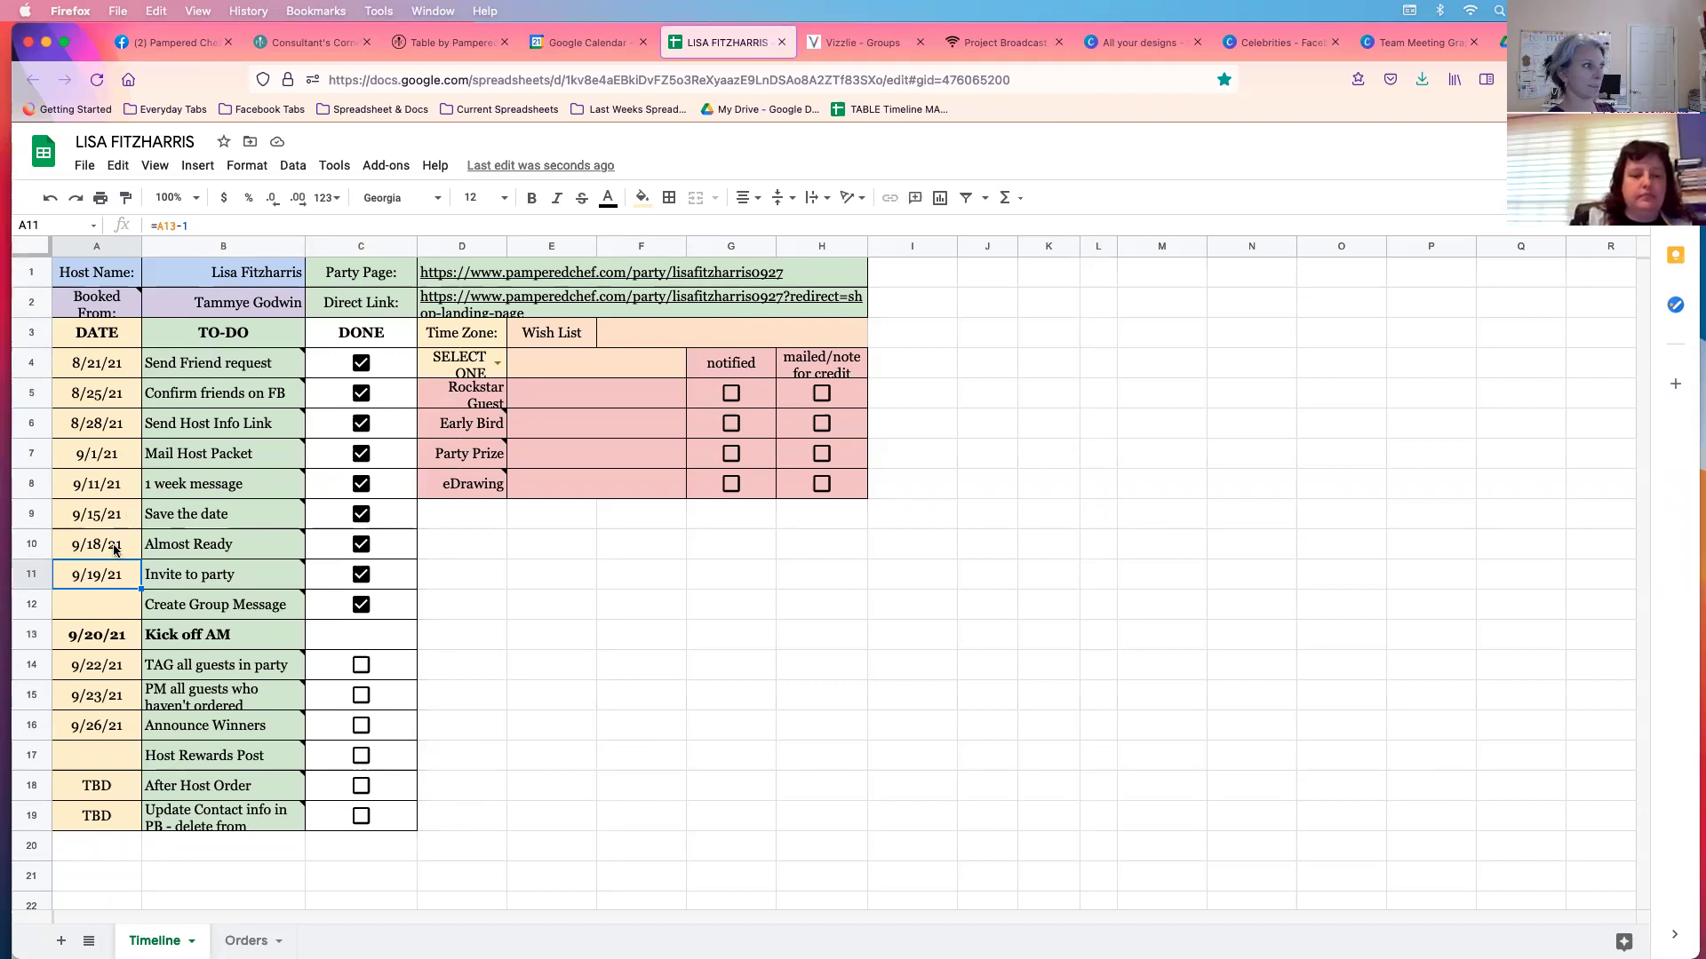
click(124, 668)
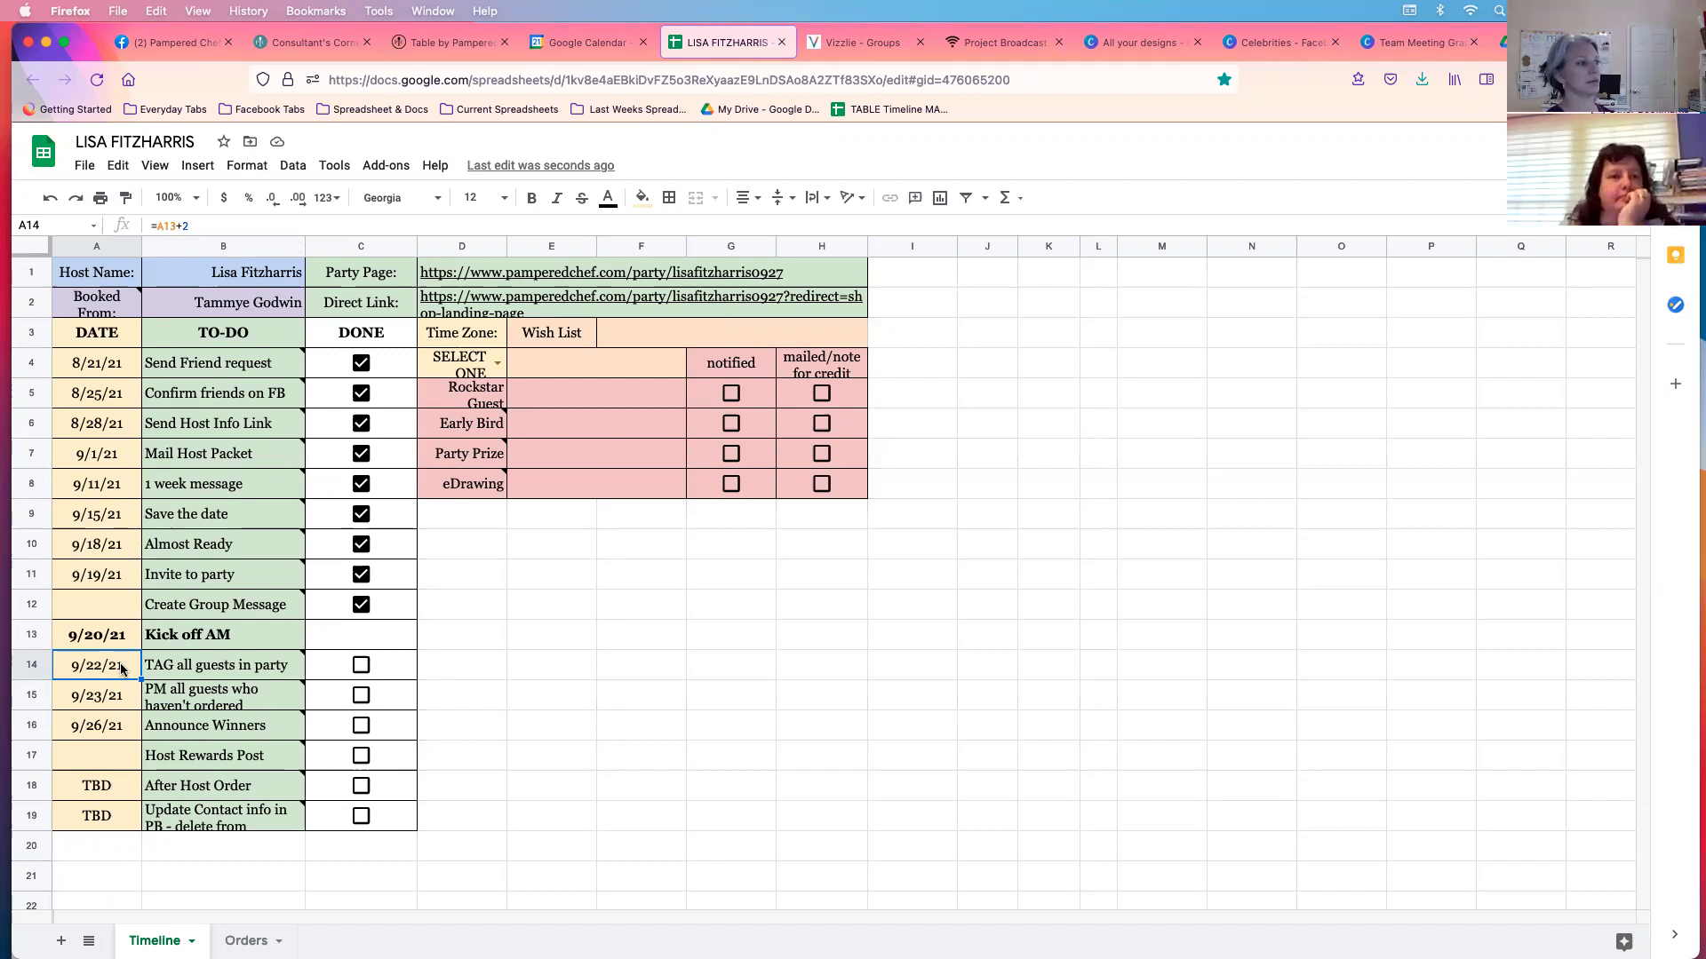
Step: Read the message notes attached to "Announce Winners" and "PM all guests who haven't ordered" in the timeline
mouse_move(173, 730)
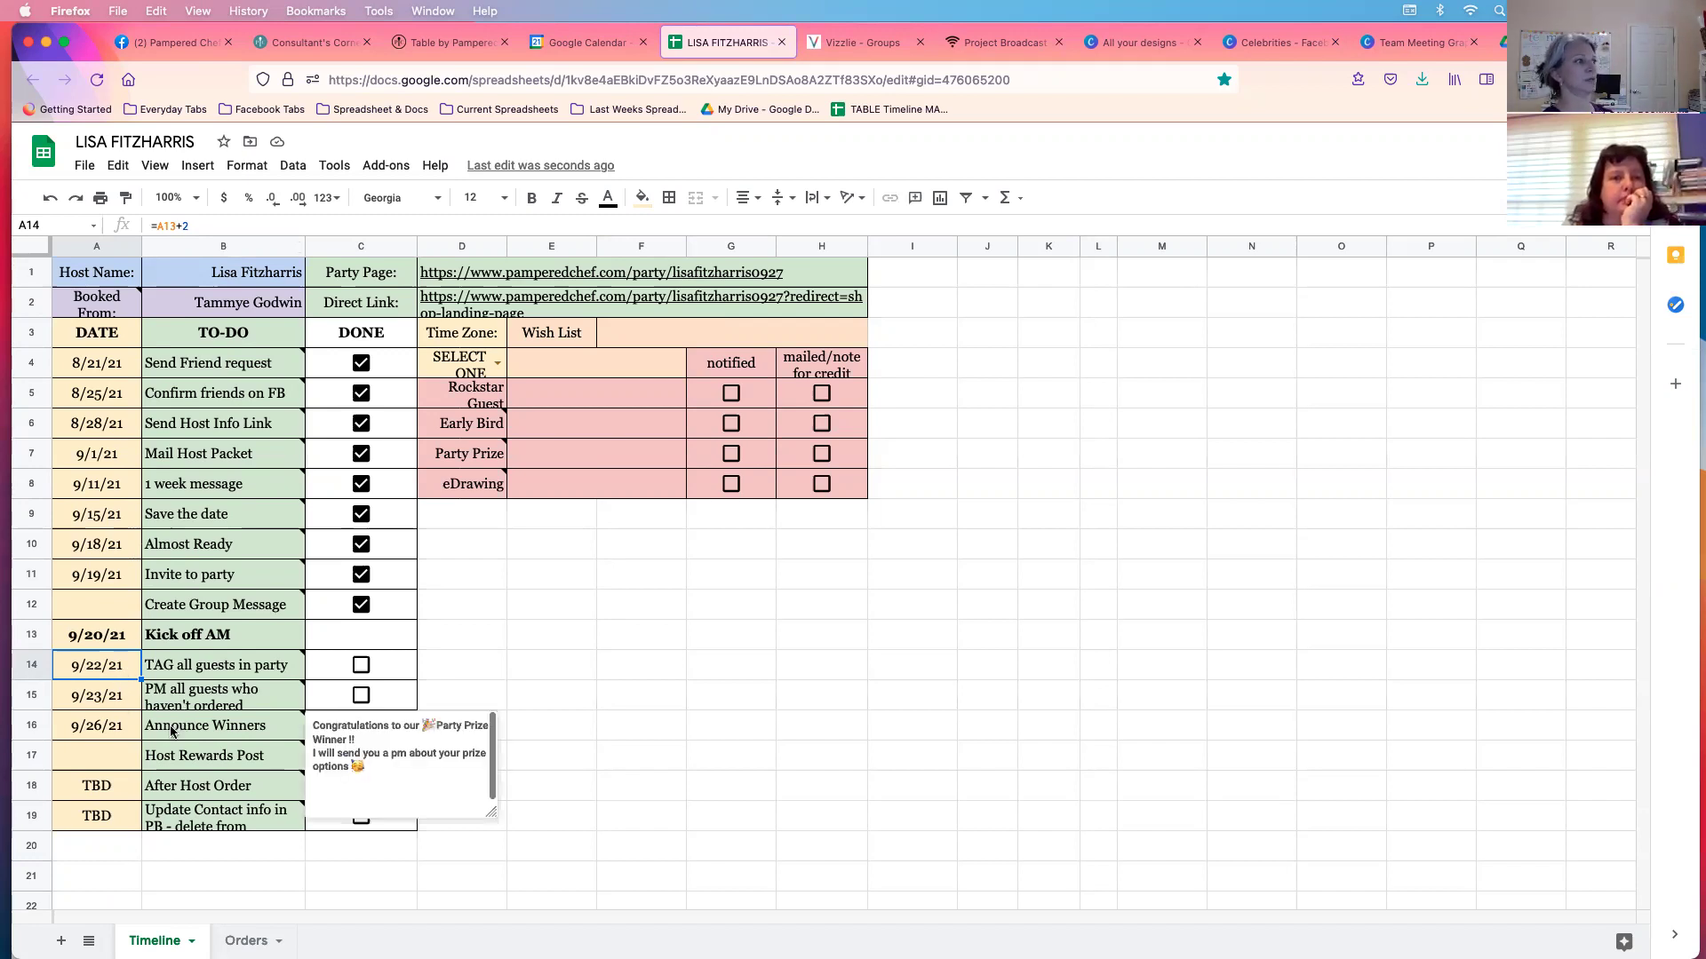
mouse_move(187, 700)
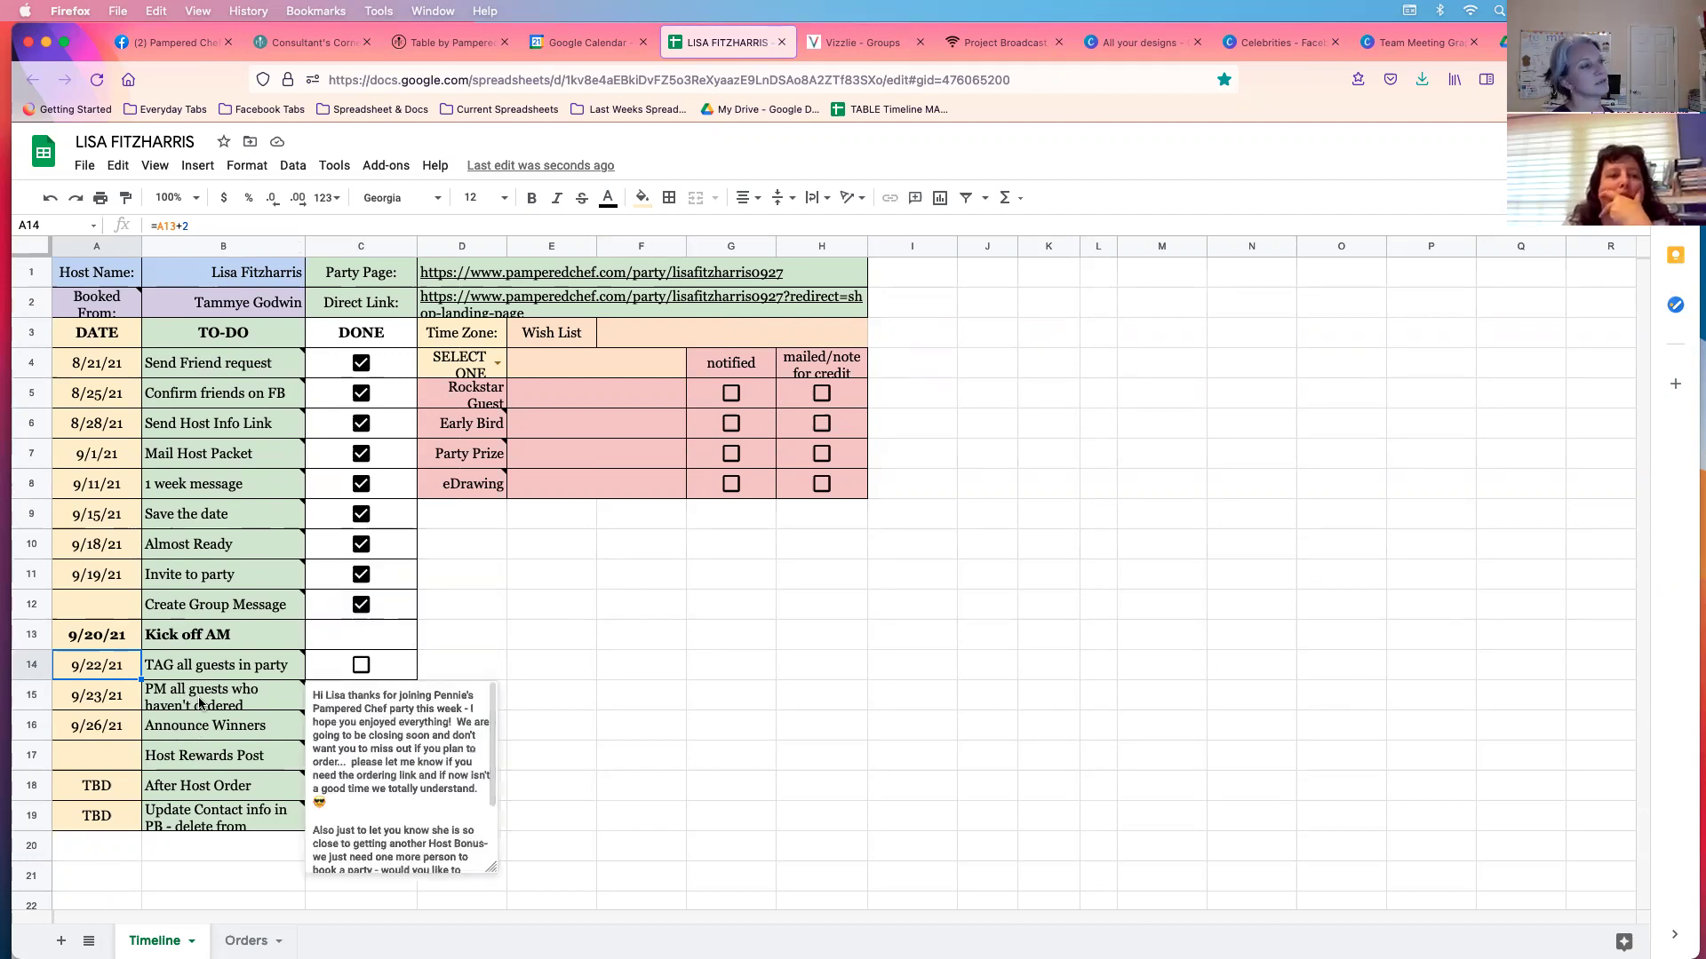
drag(313, 695, 475, 819)
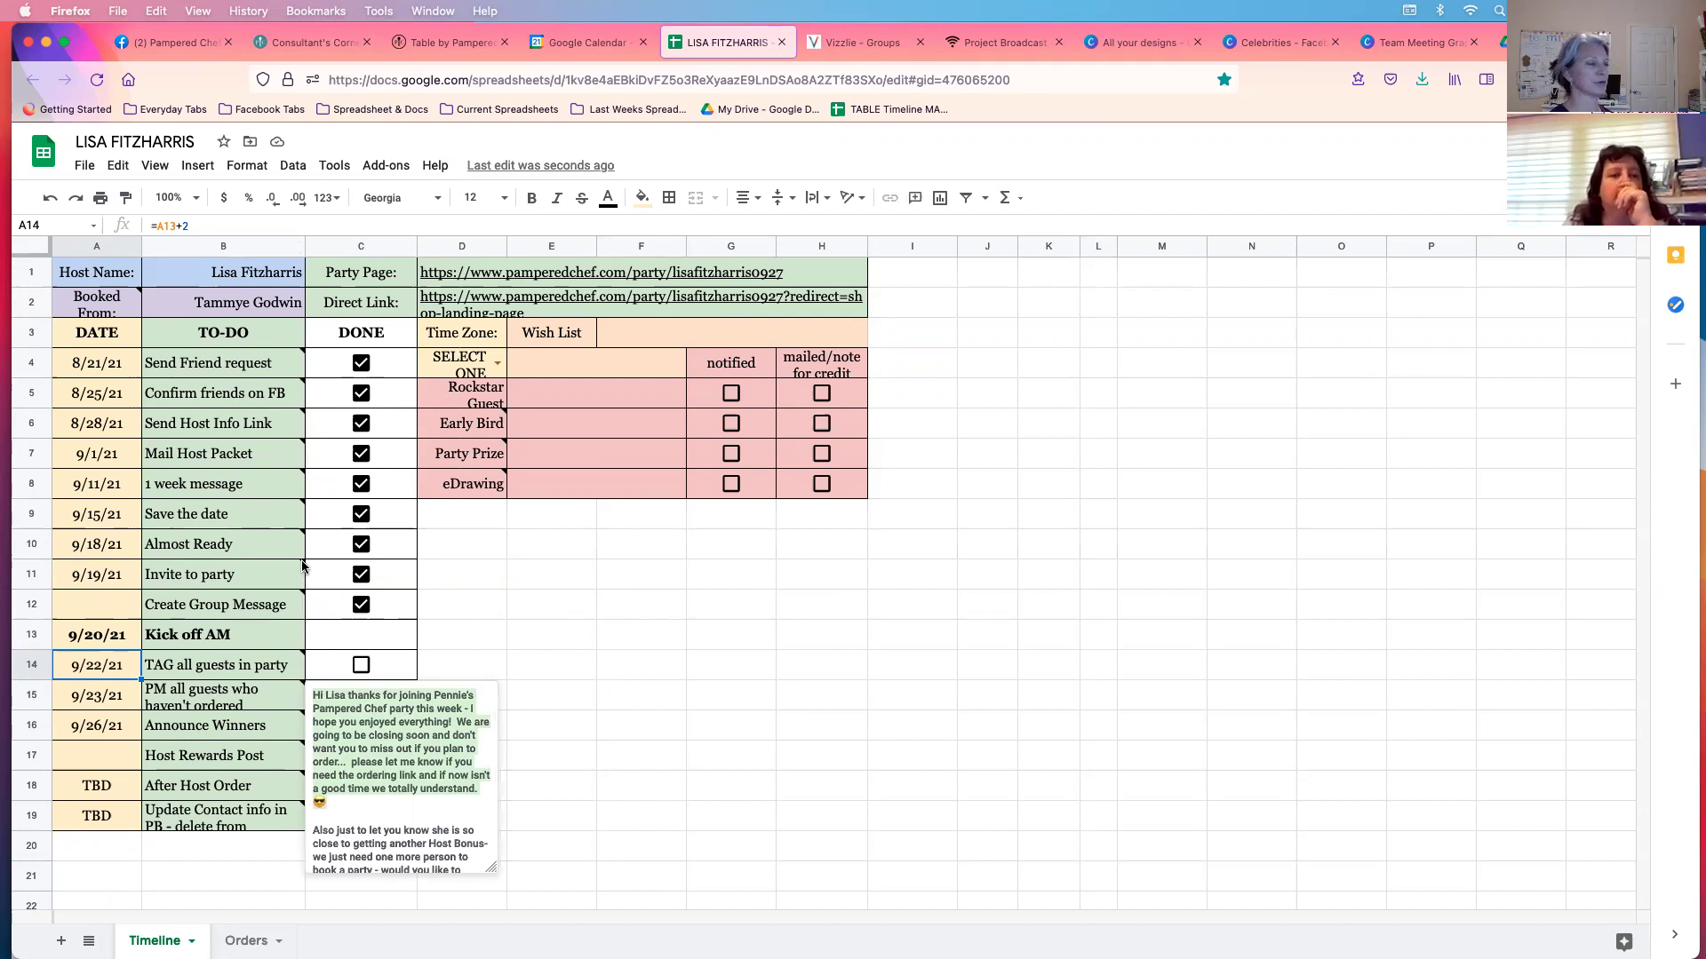
click(437, 607)
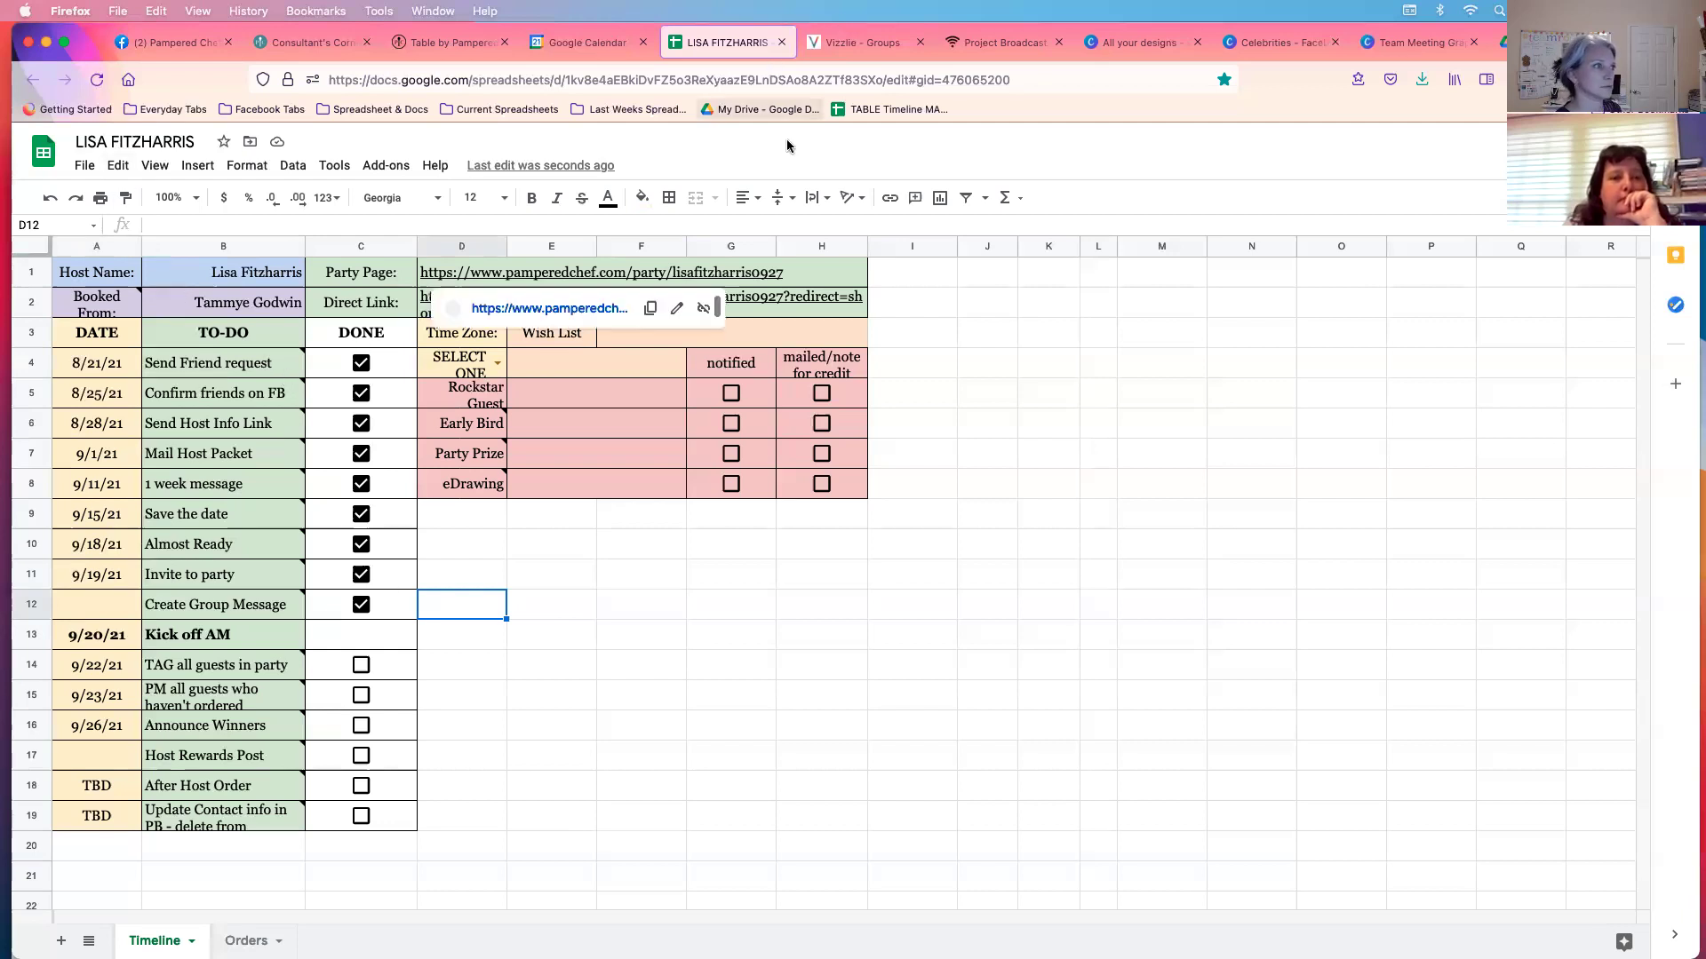
Step: Return to Google Calendar and close the 9/20 party's event details, keeping the September 21 list open
drag(504, 42, 504, 87)
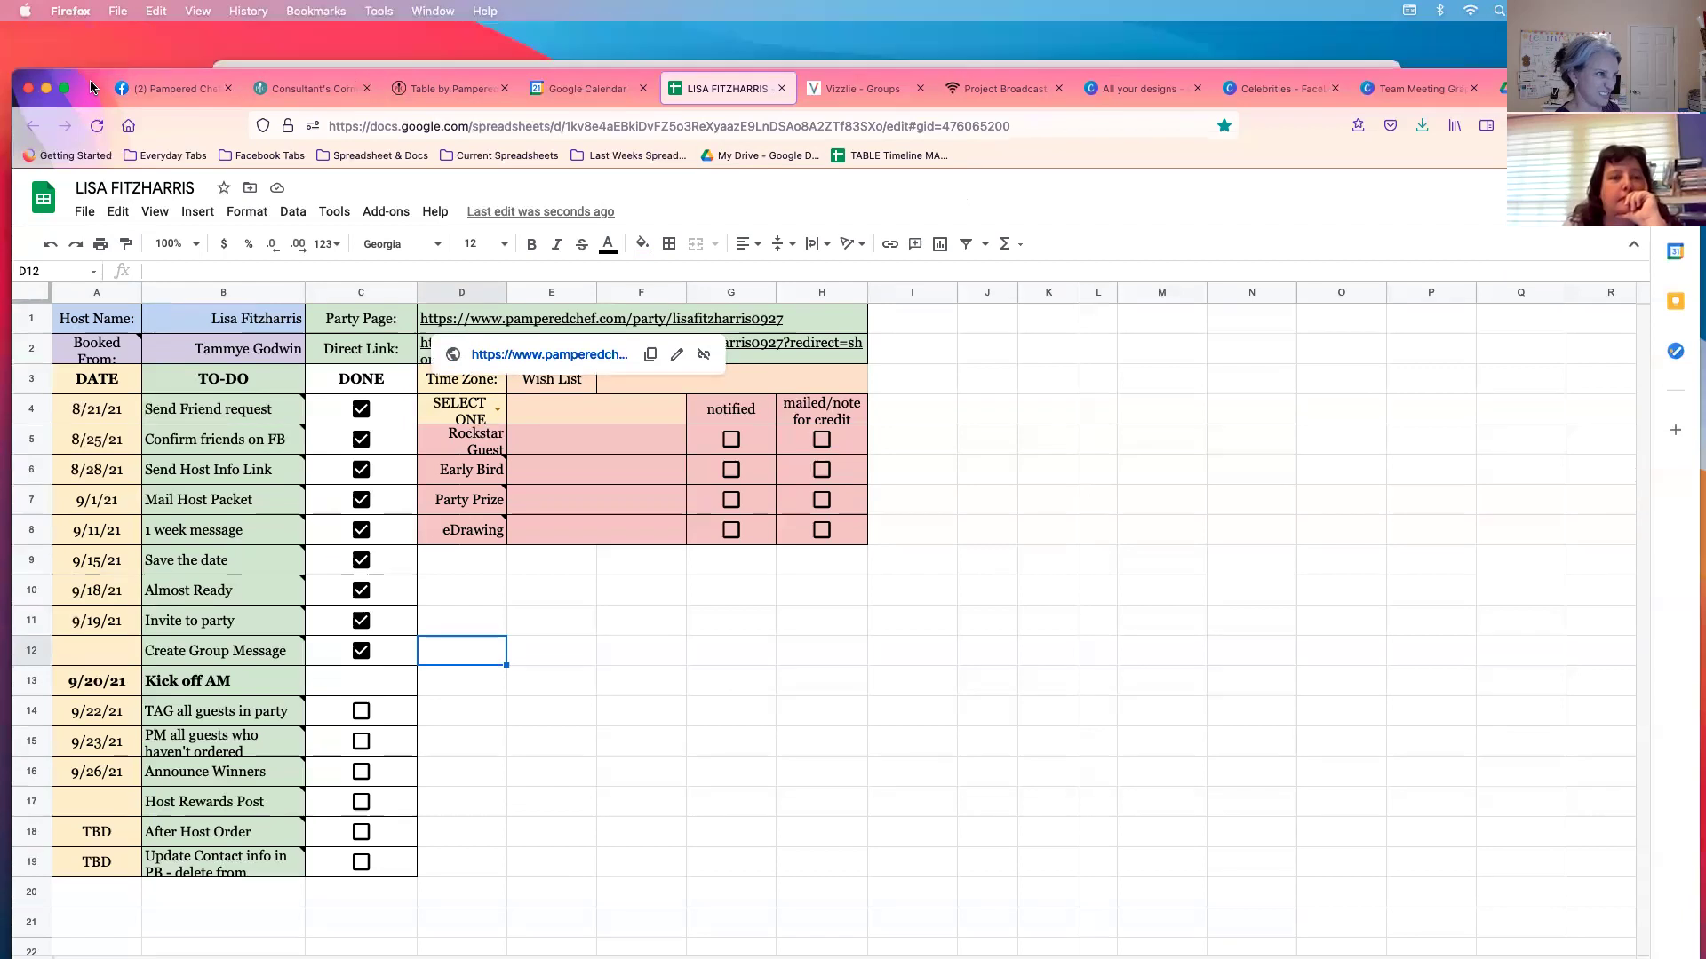
click(582, 87)
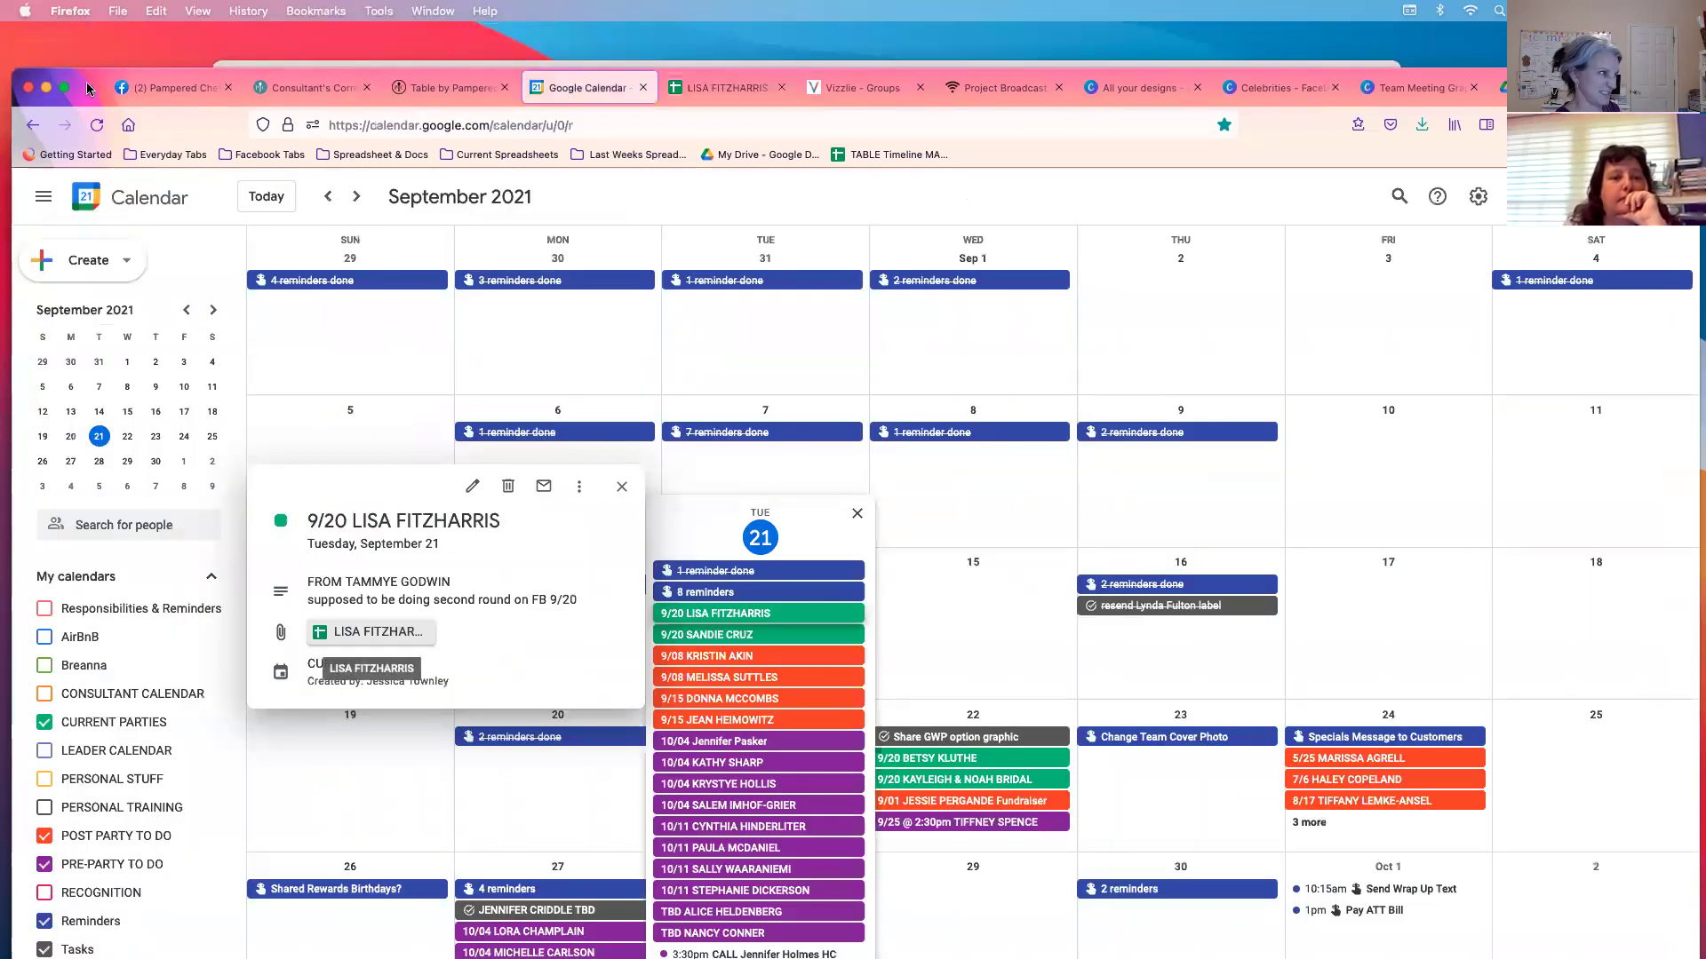
drag(89, 74, 92, 27)
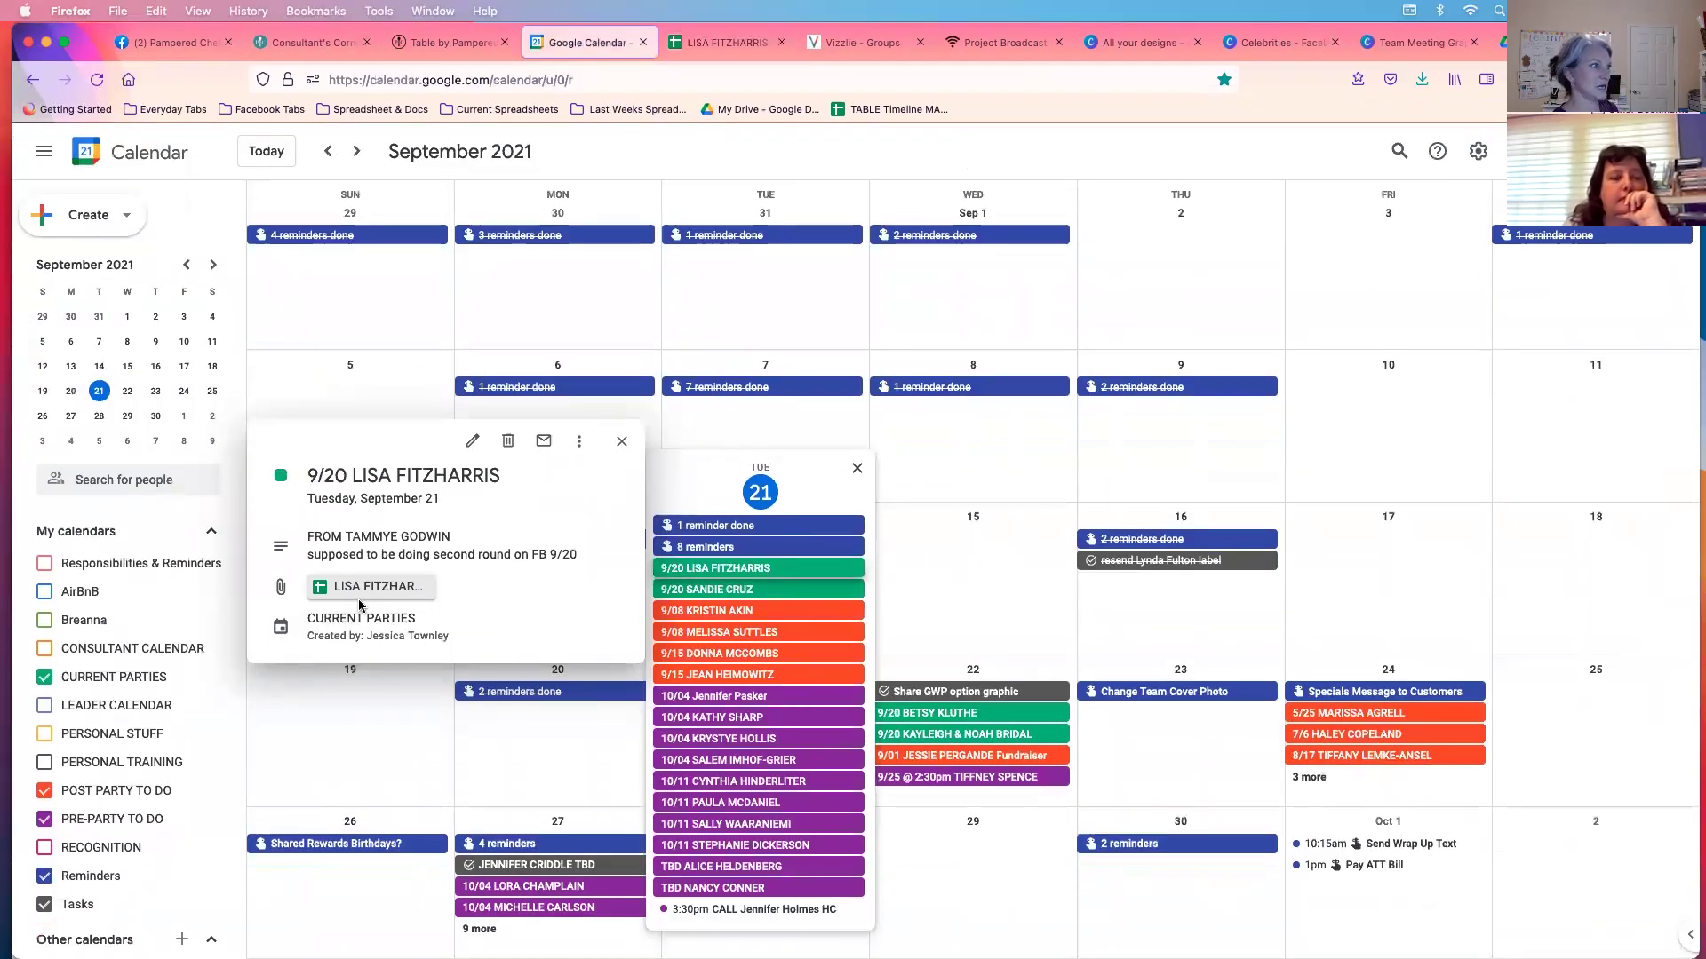
click(621, 442)
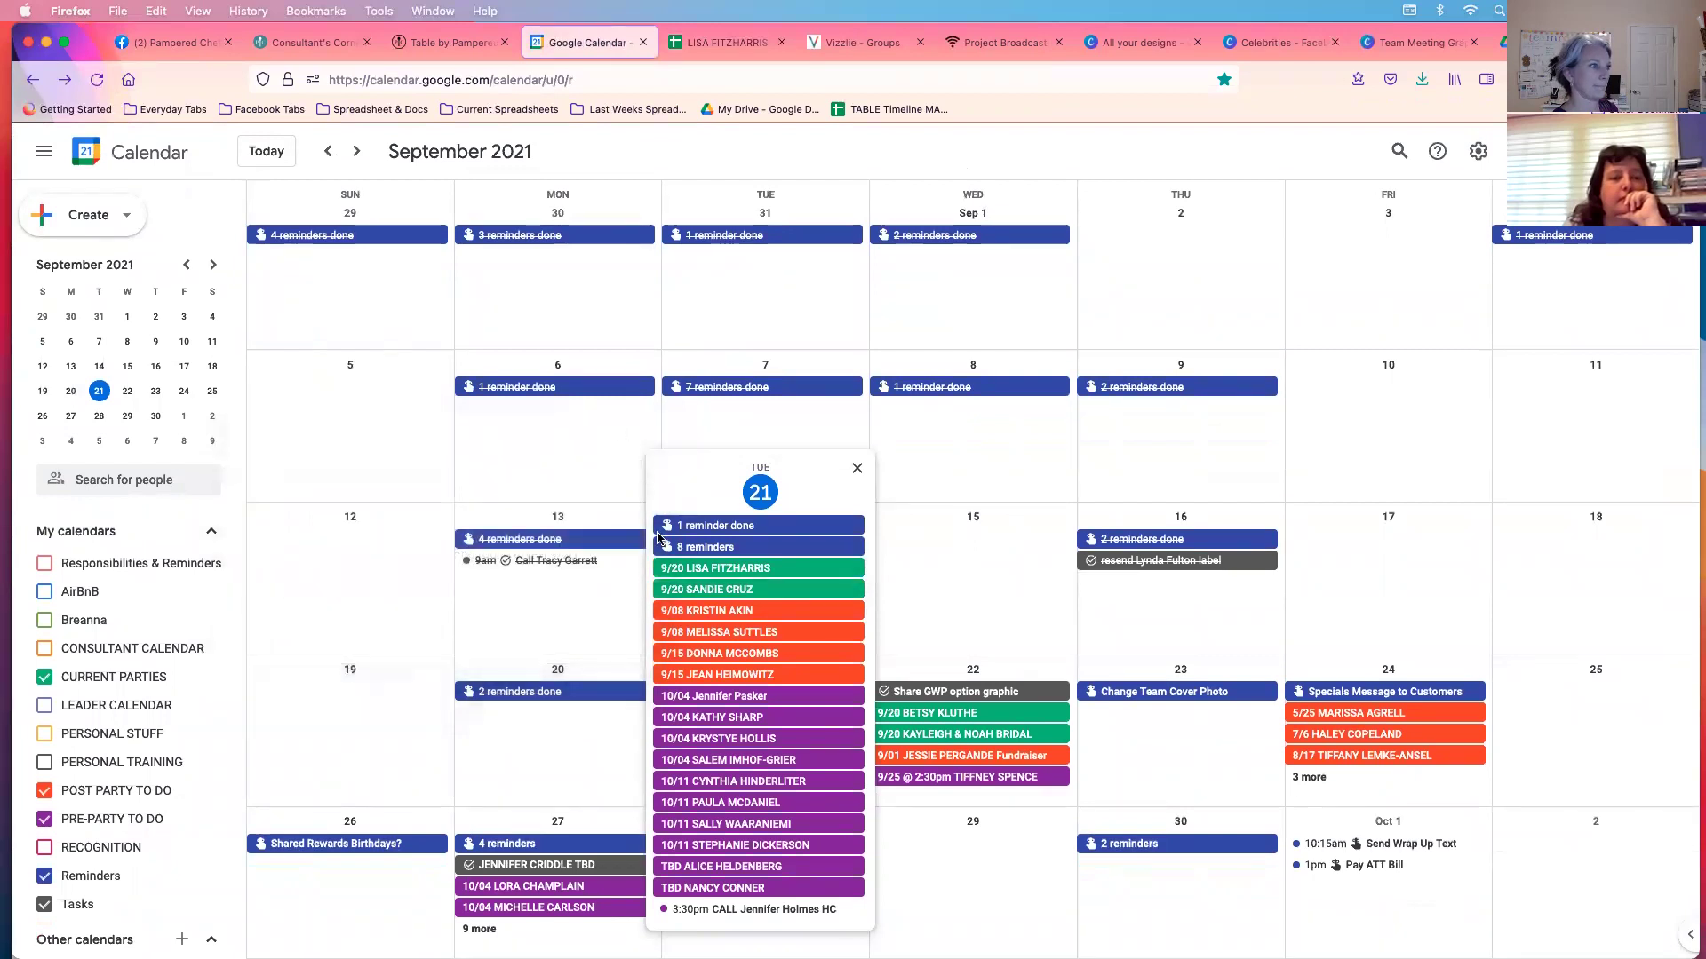
Step: Open the spreadsheet attached to the second 10/04 pre-party event and inspect its first message for "2 Weeks Out"
click(686, 697)
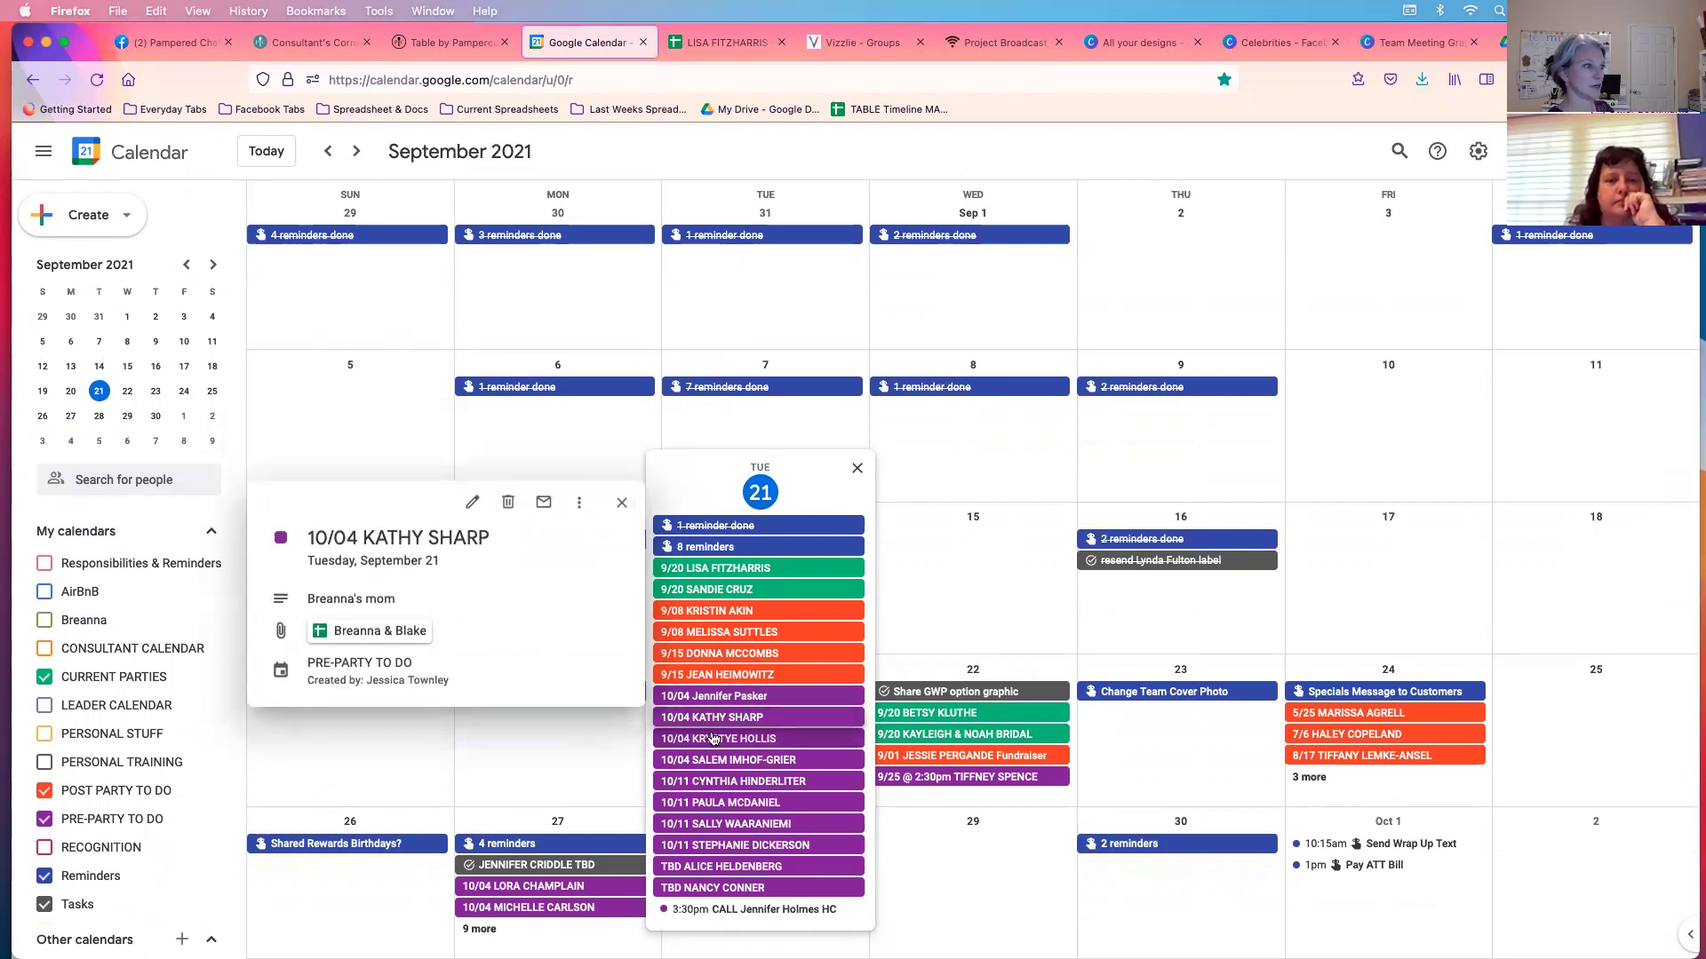
click(373, 634)
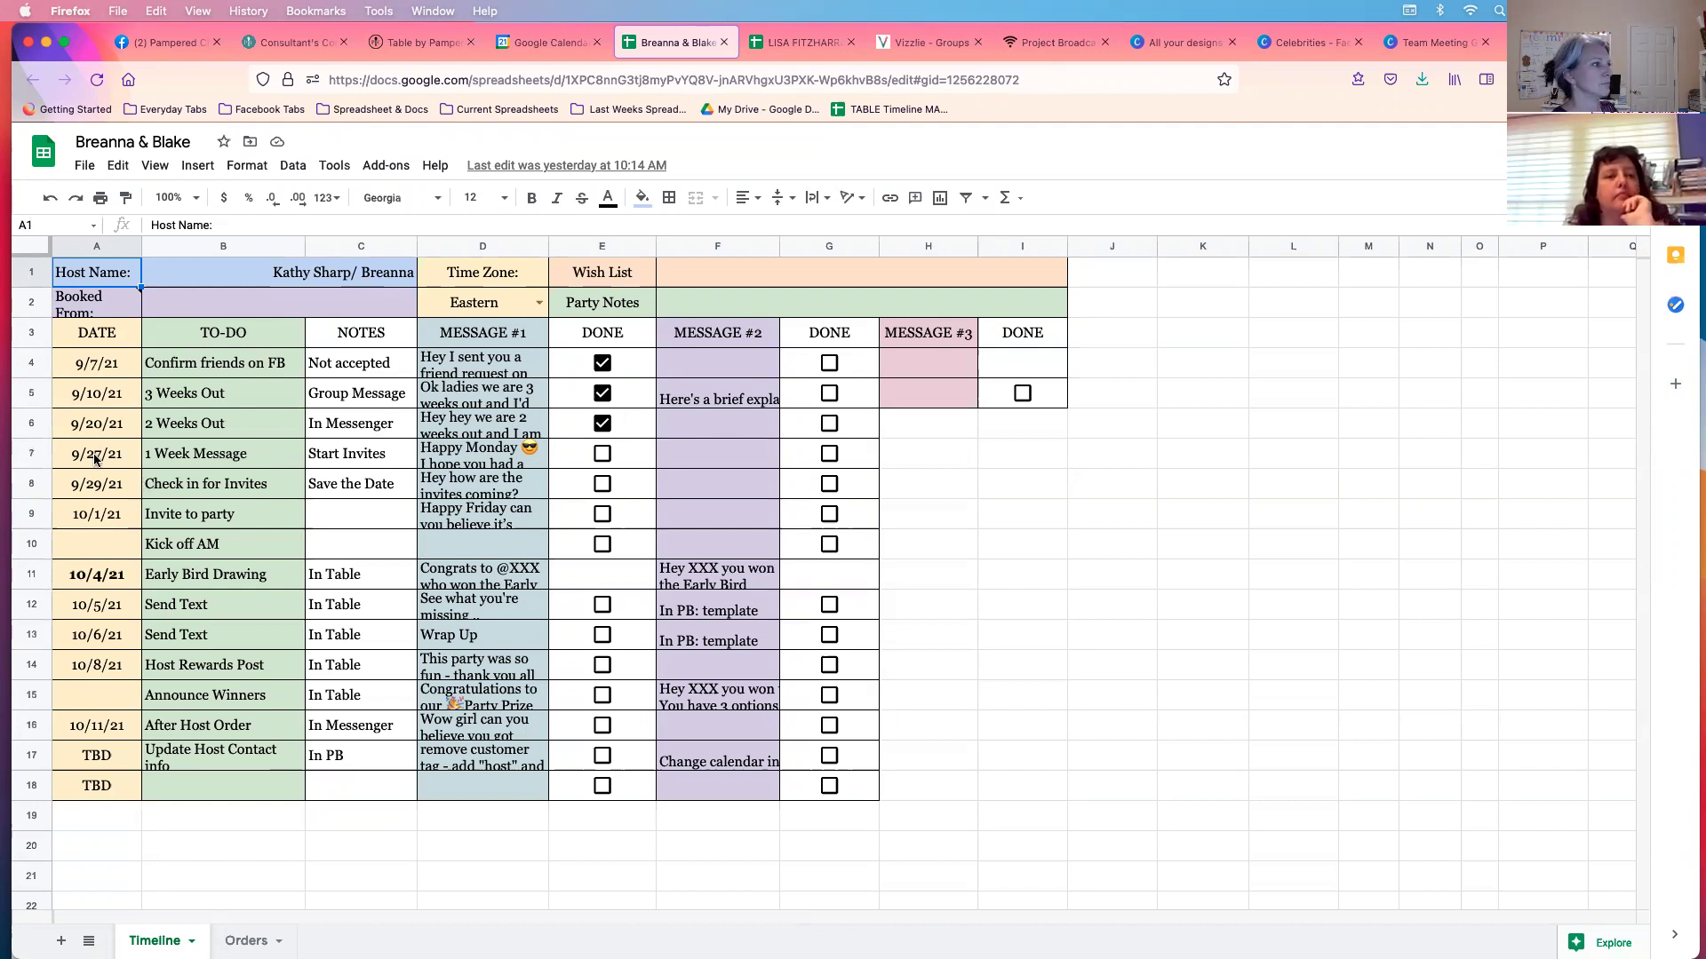
click(508, 426)
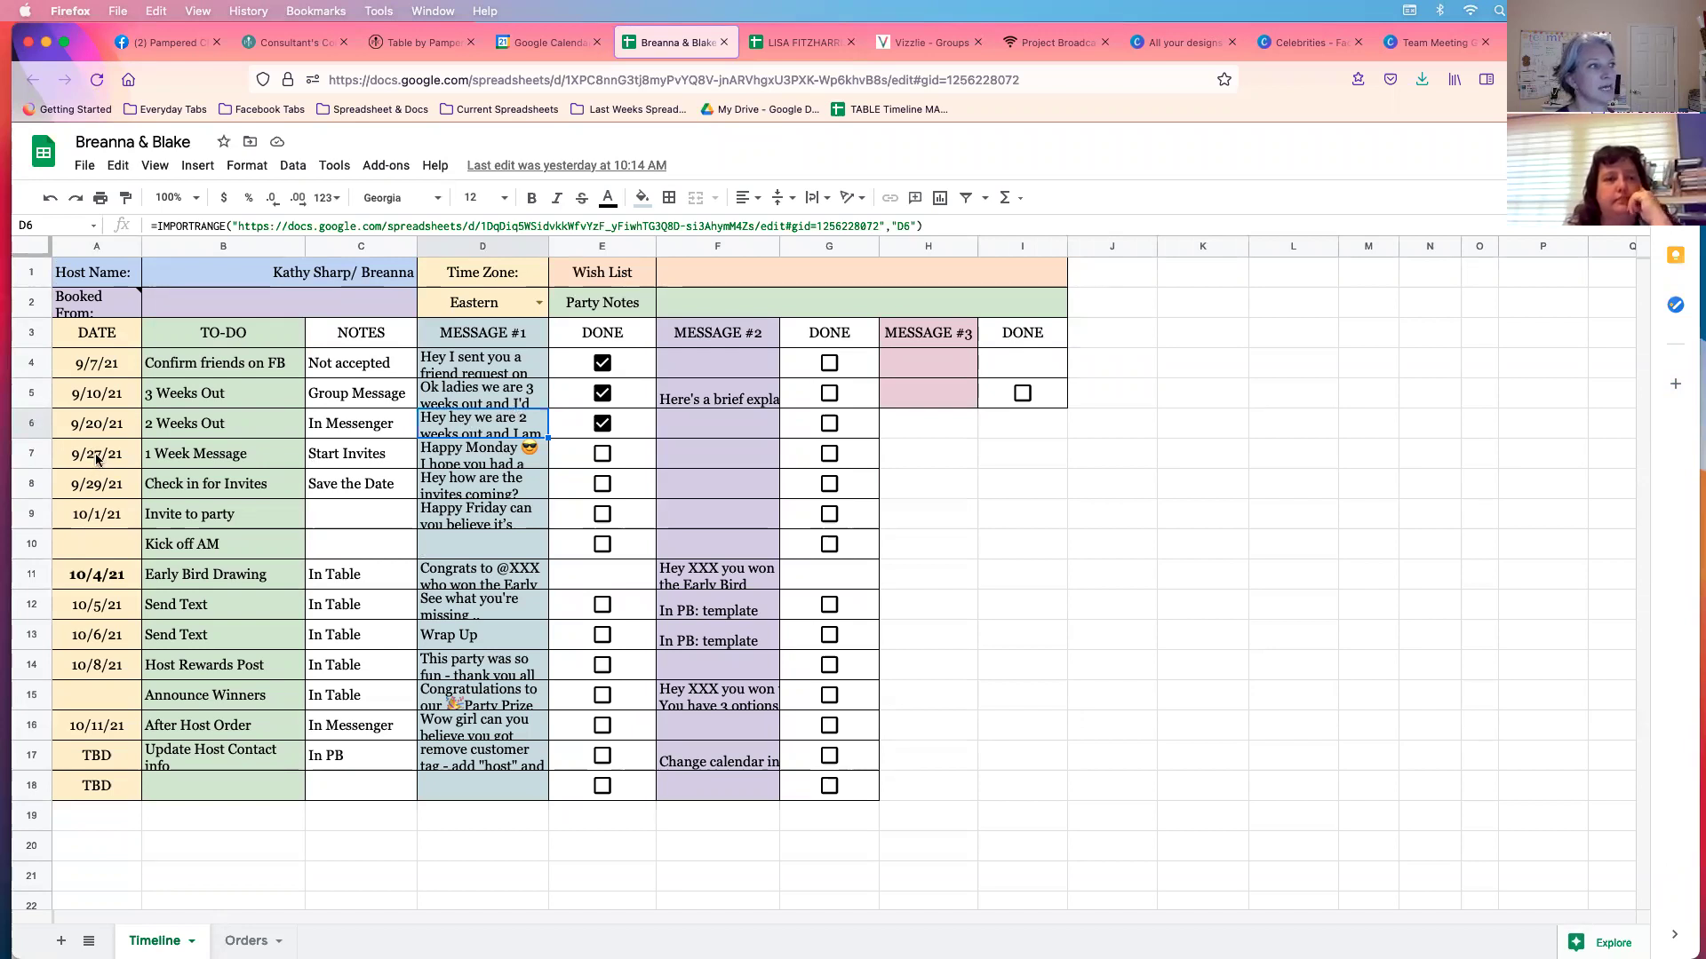
Step: From the calendar, open the spreadsheet attached to the first 10/11 pre-party event and mark "Send Host Info Link" as done
click(546, 43)
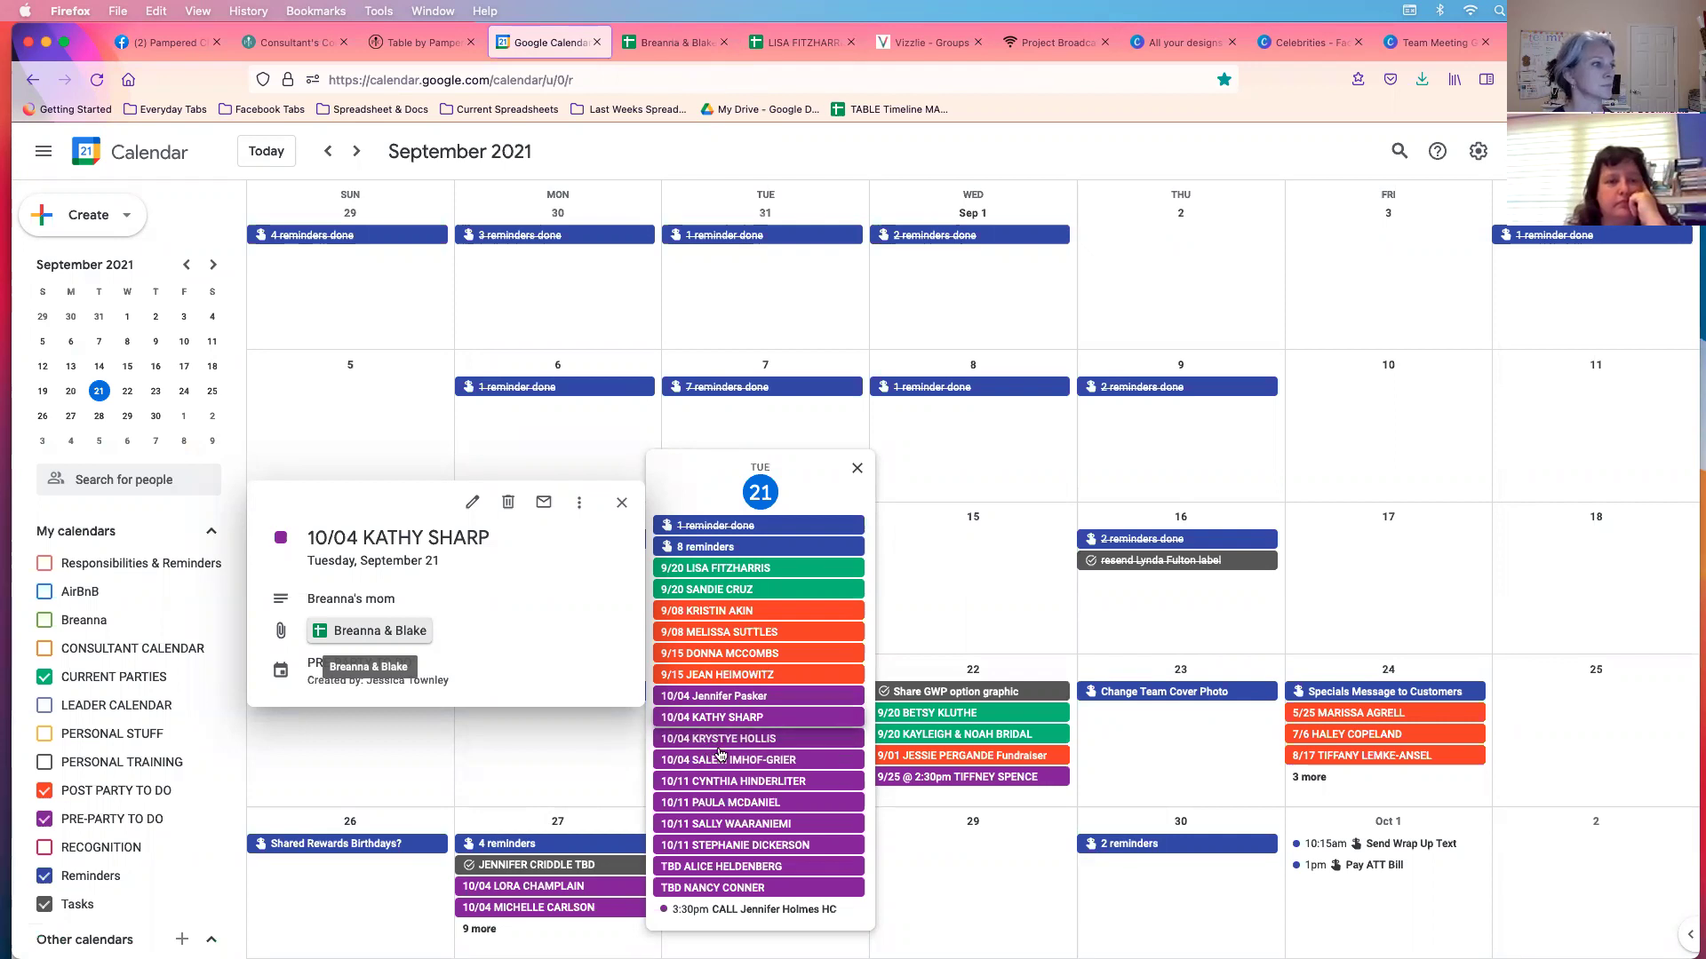
click(718, 783)
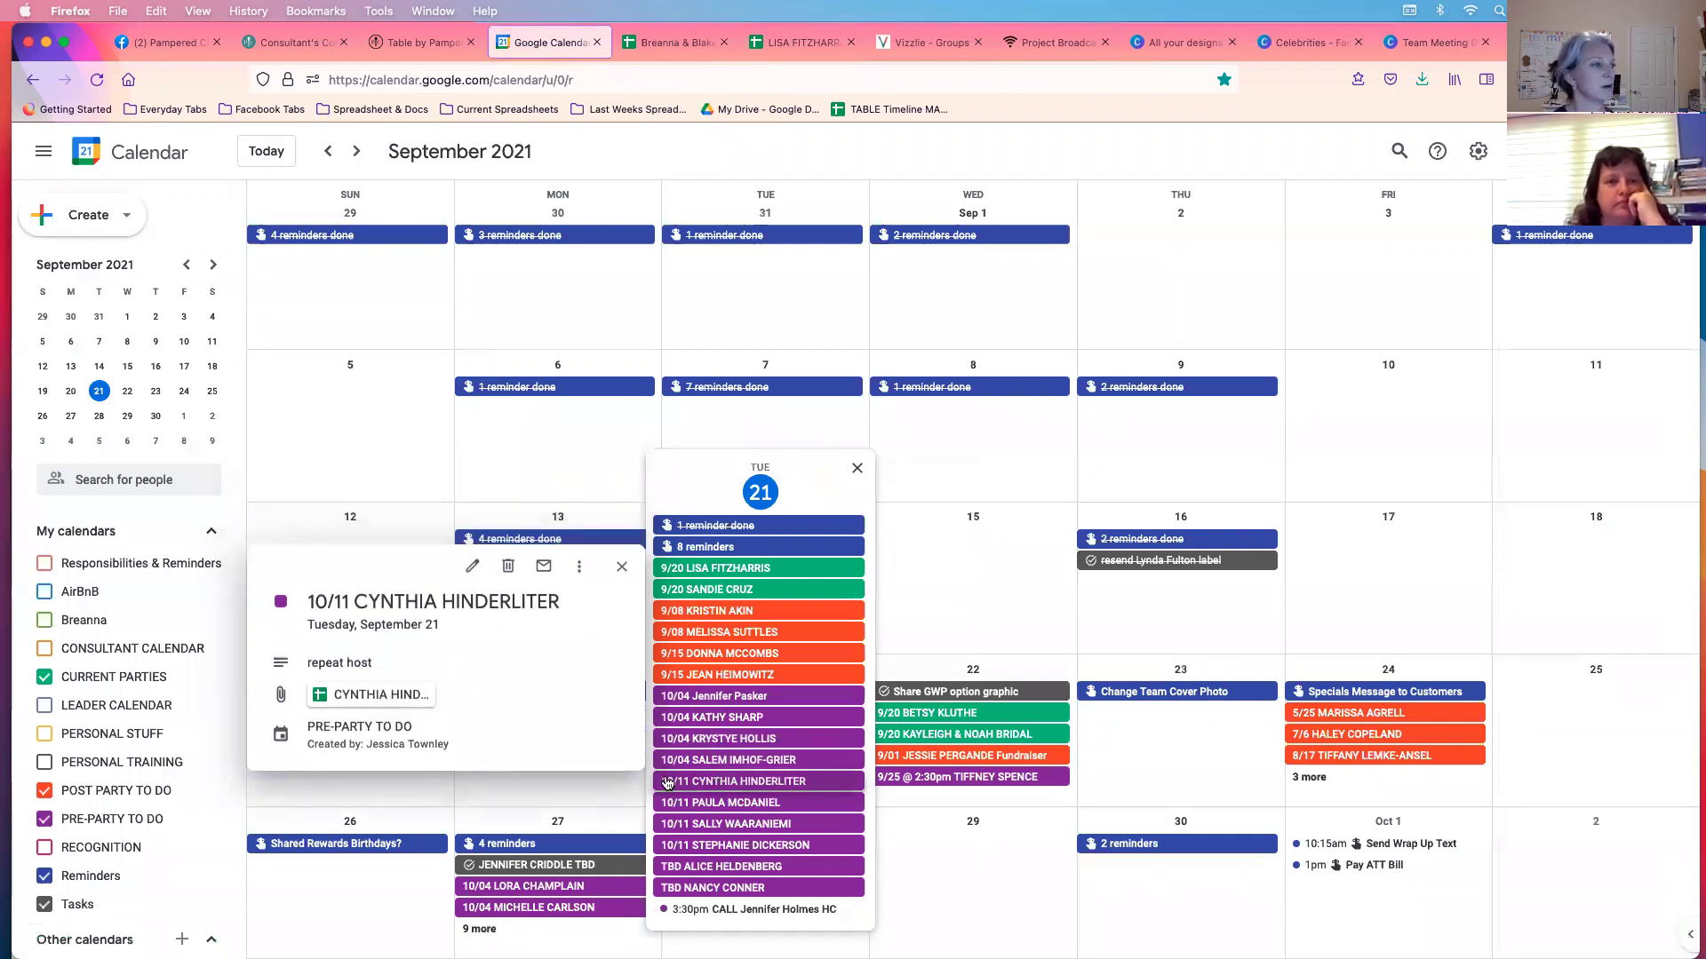
click(401, 695)
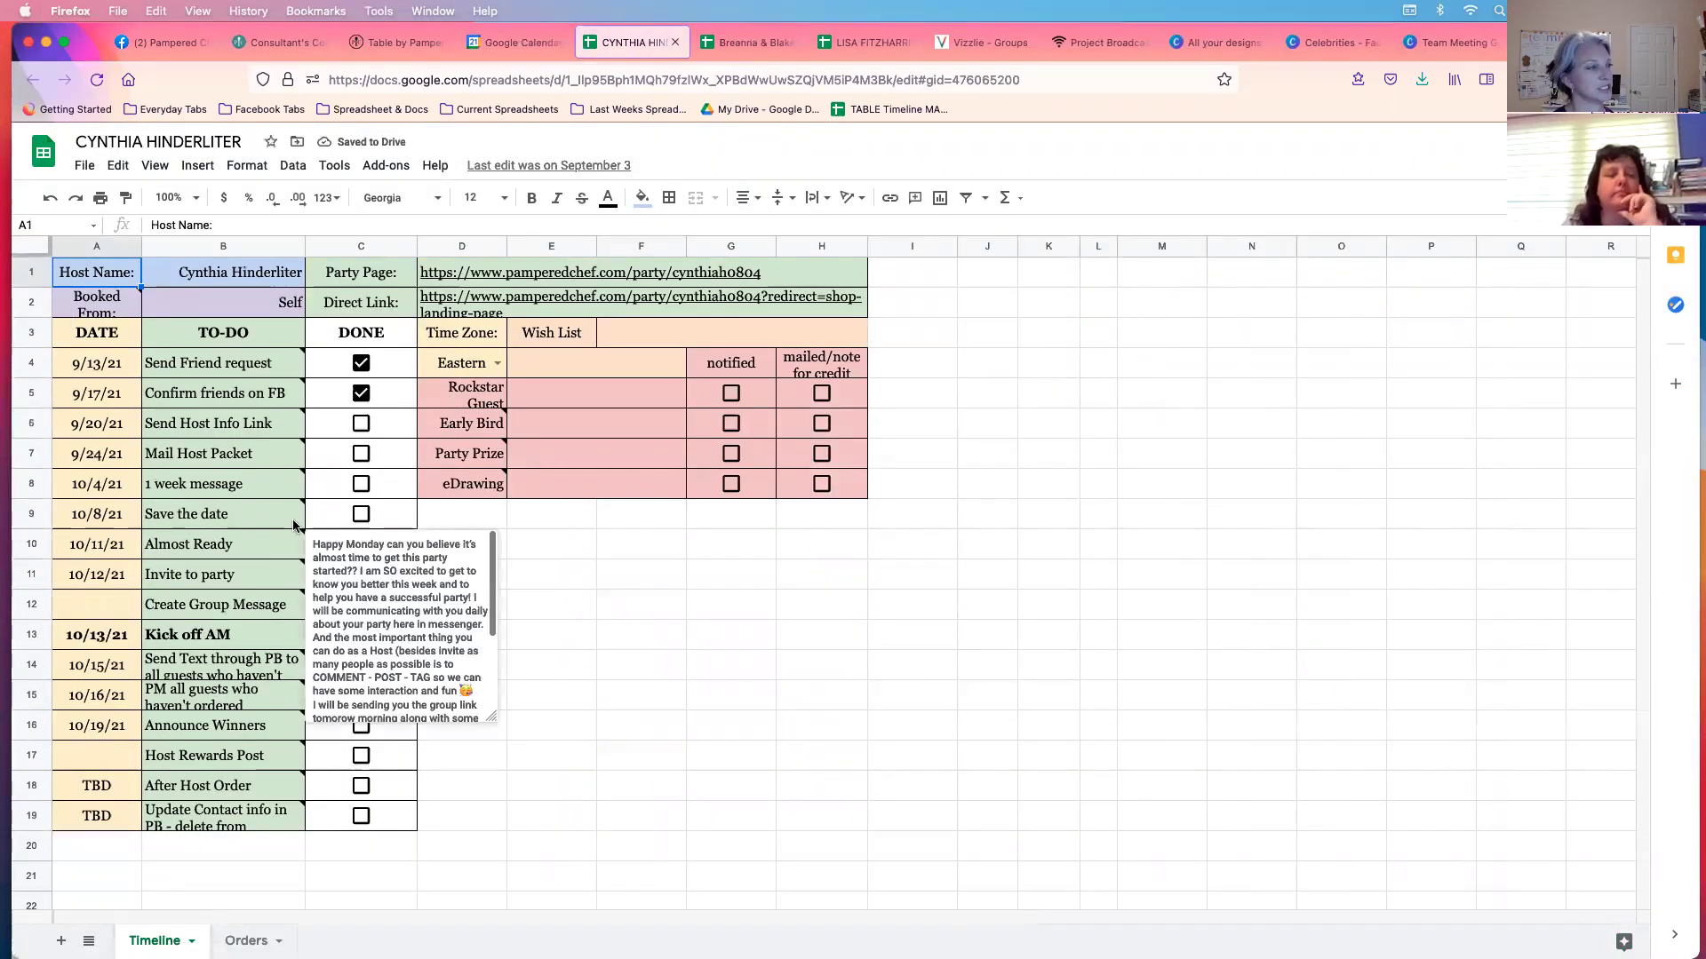
mouse_move(301, 515)
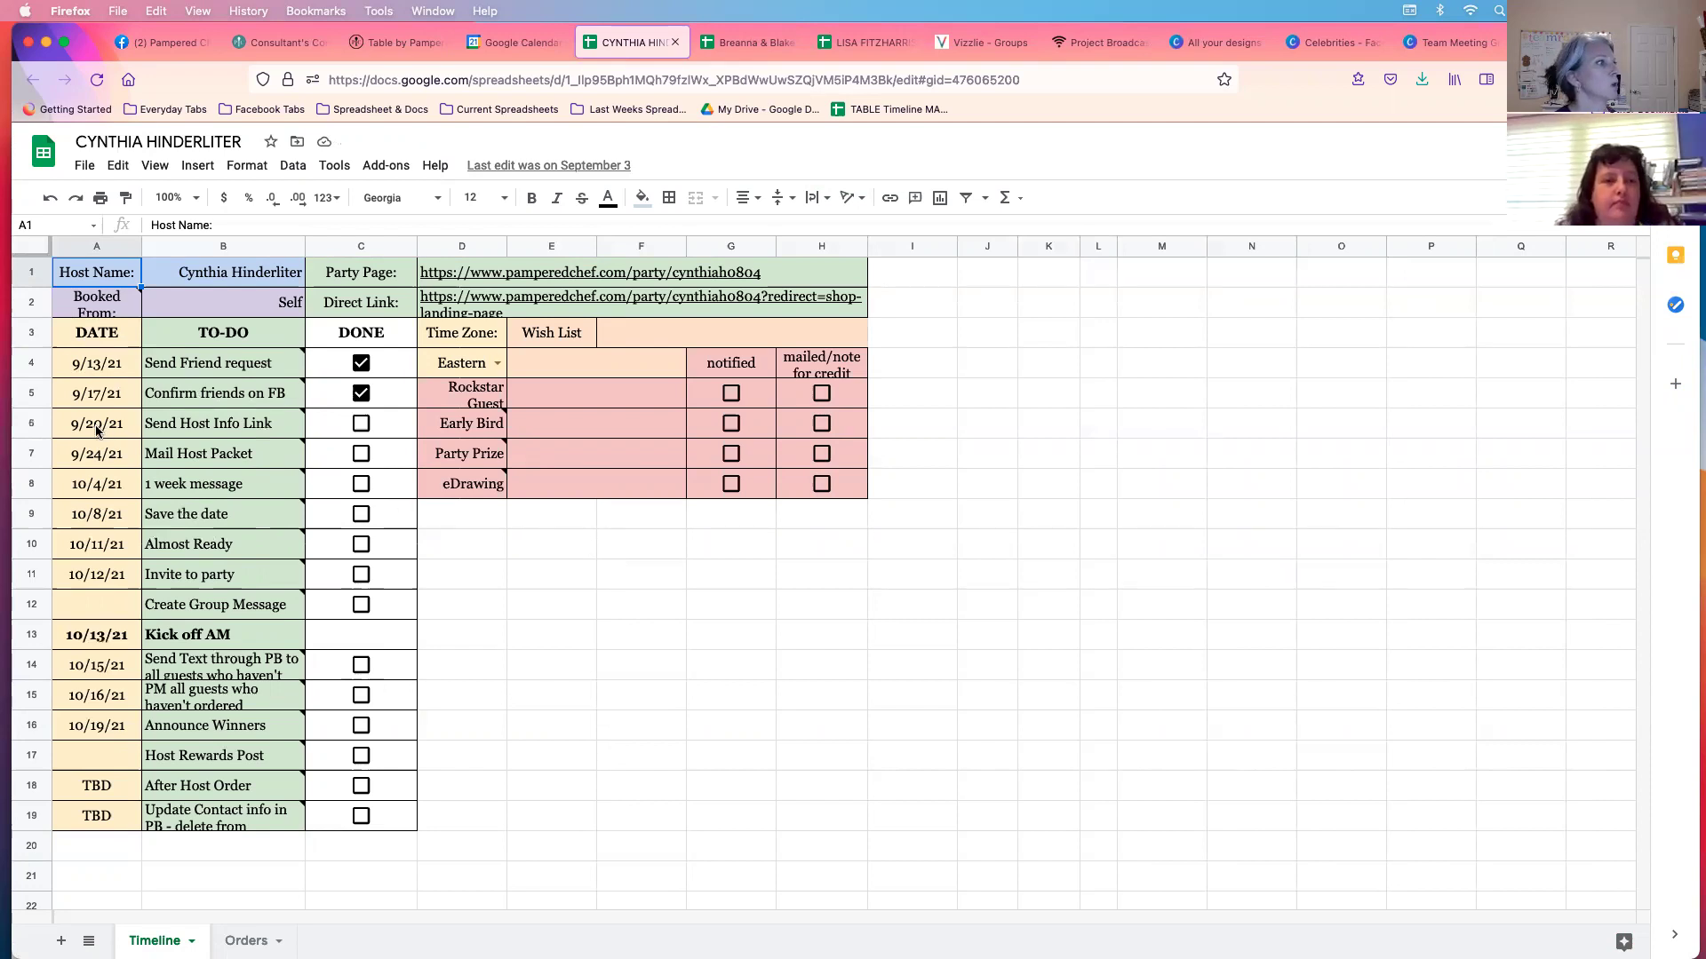
click(361, 423)
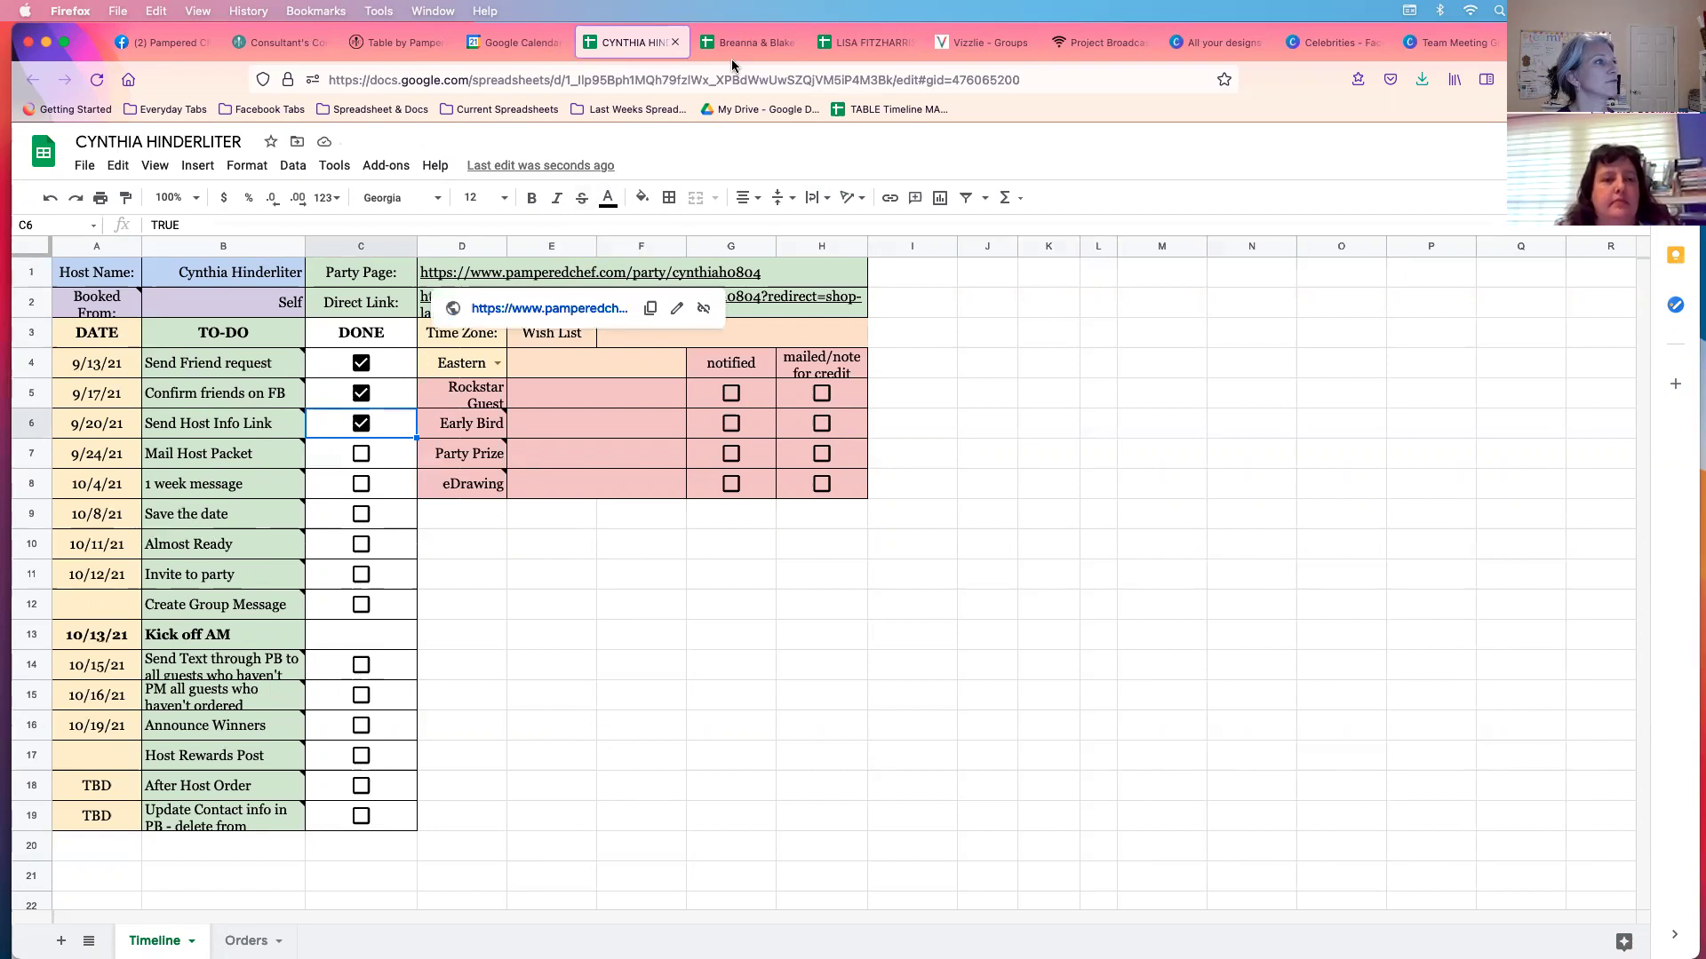
Step: Close the 10/11 host's spreadsheet and event details, and move that pre-party event from September 21 to September 24
drag(78, 65, 78, 104)
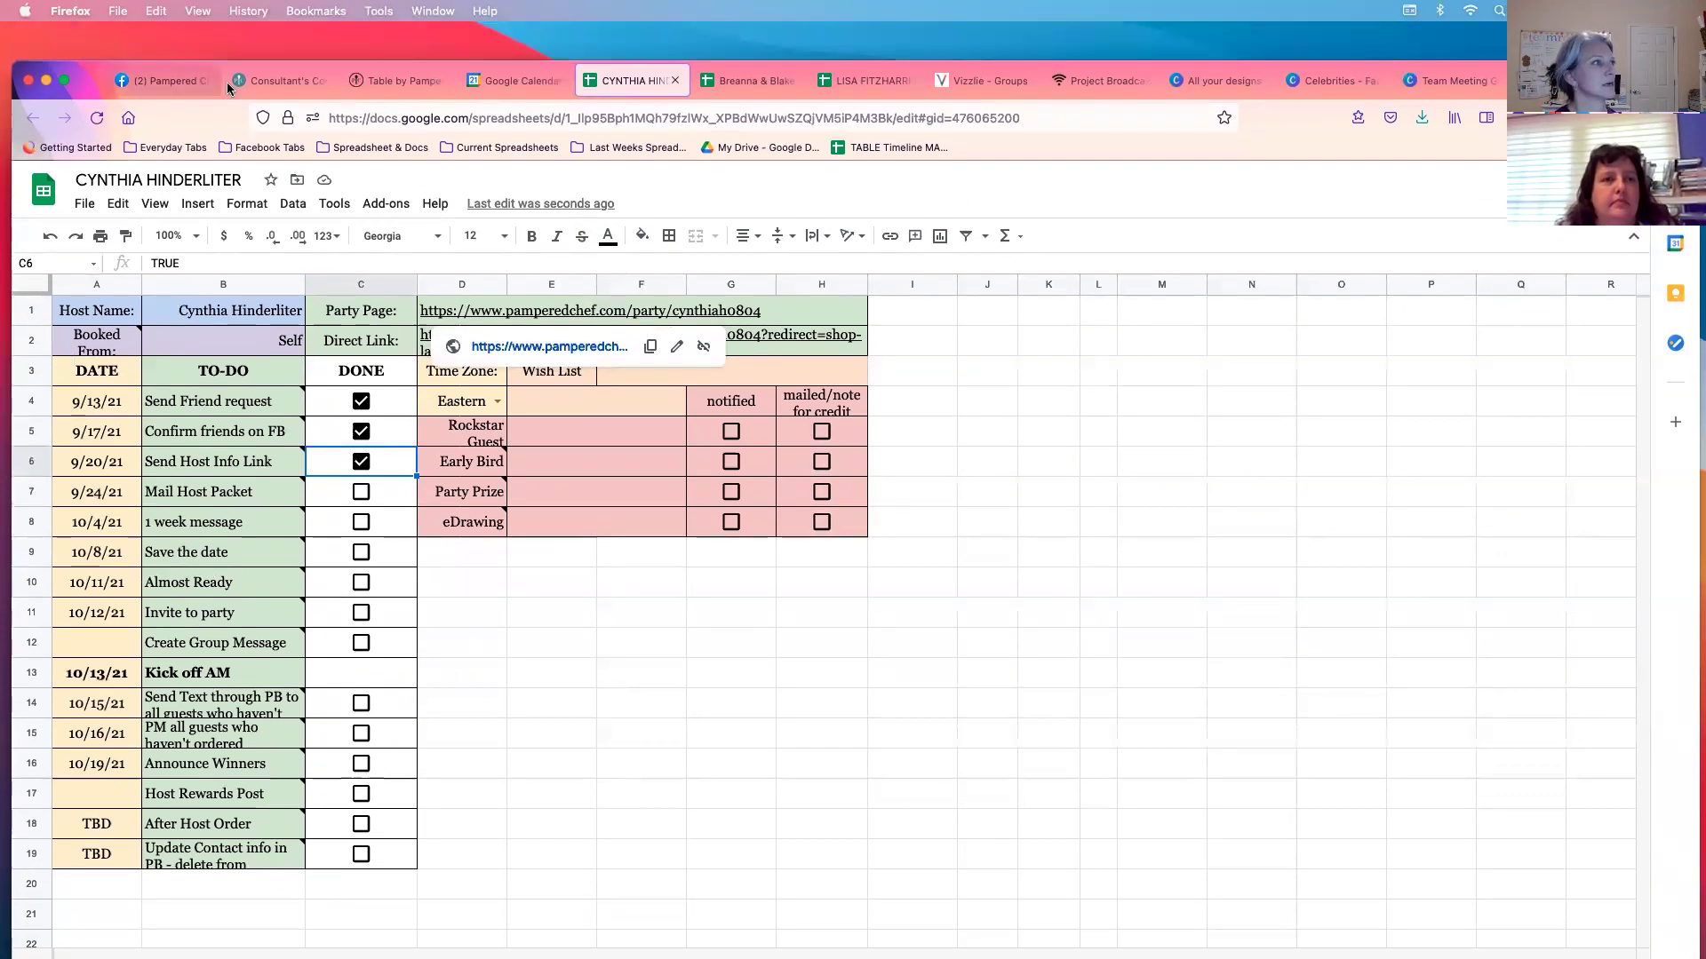
click(675, 82)
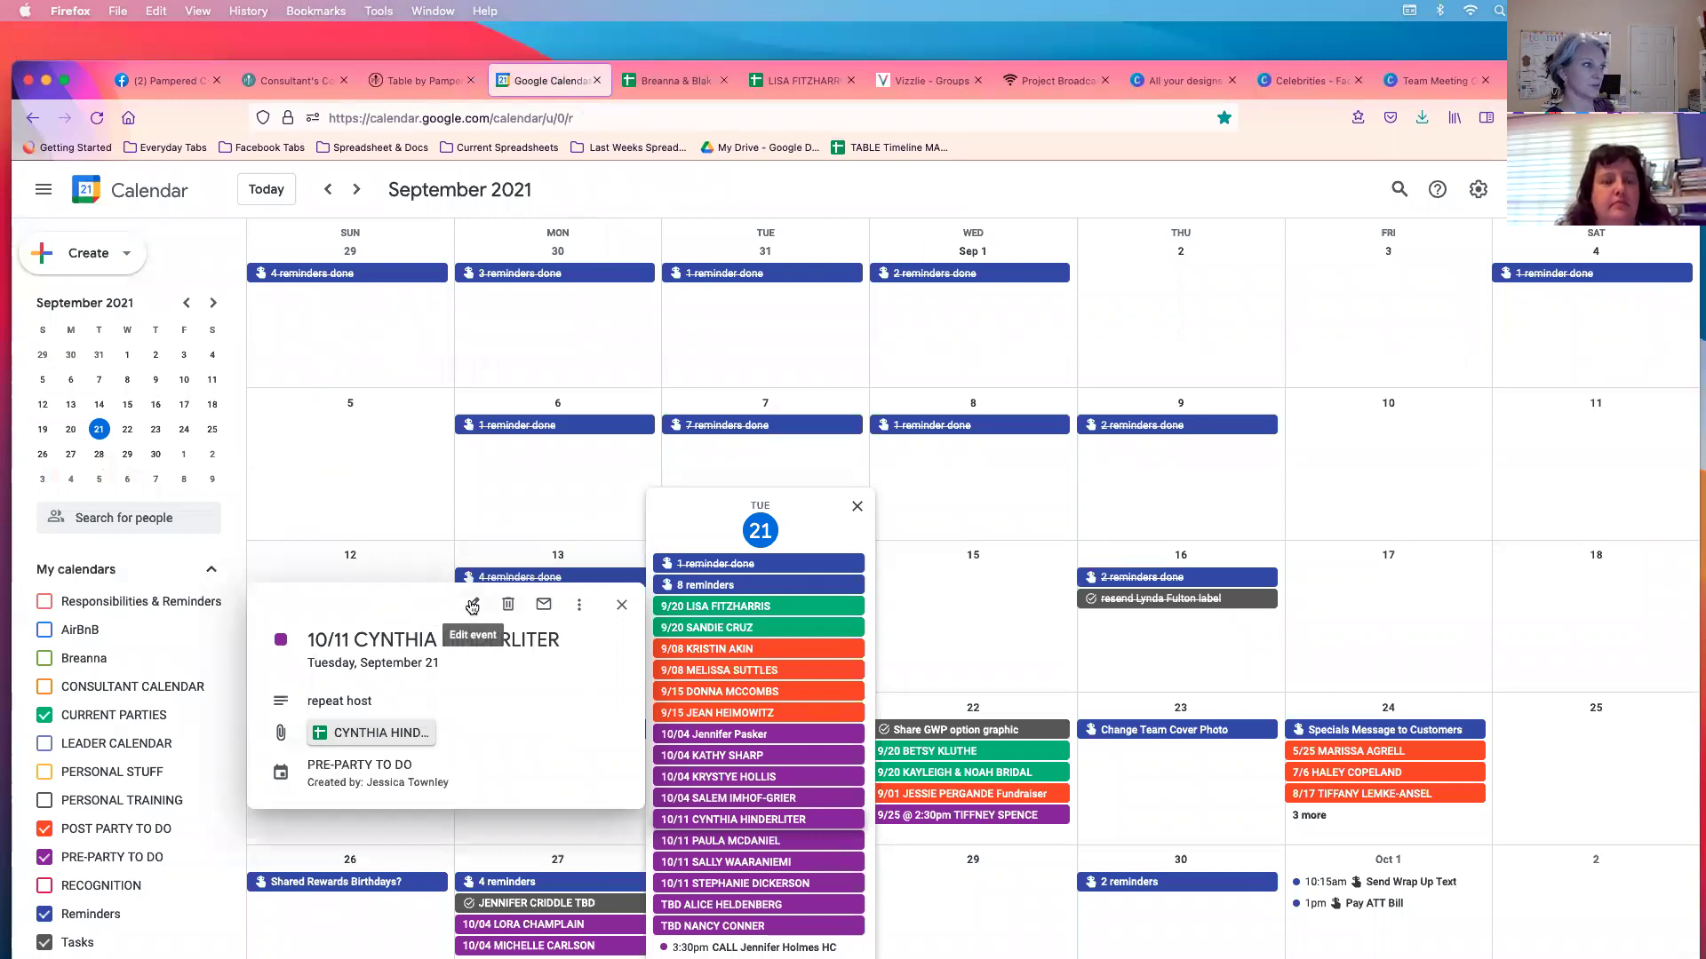
click(621, 606)
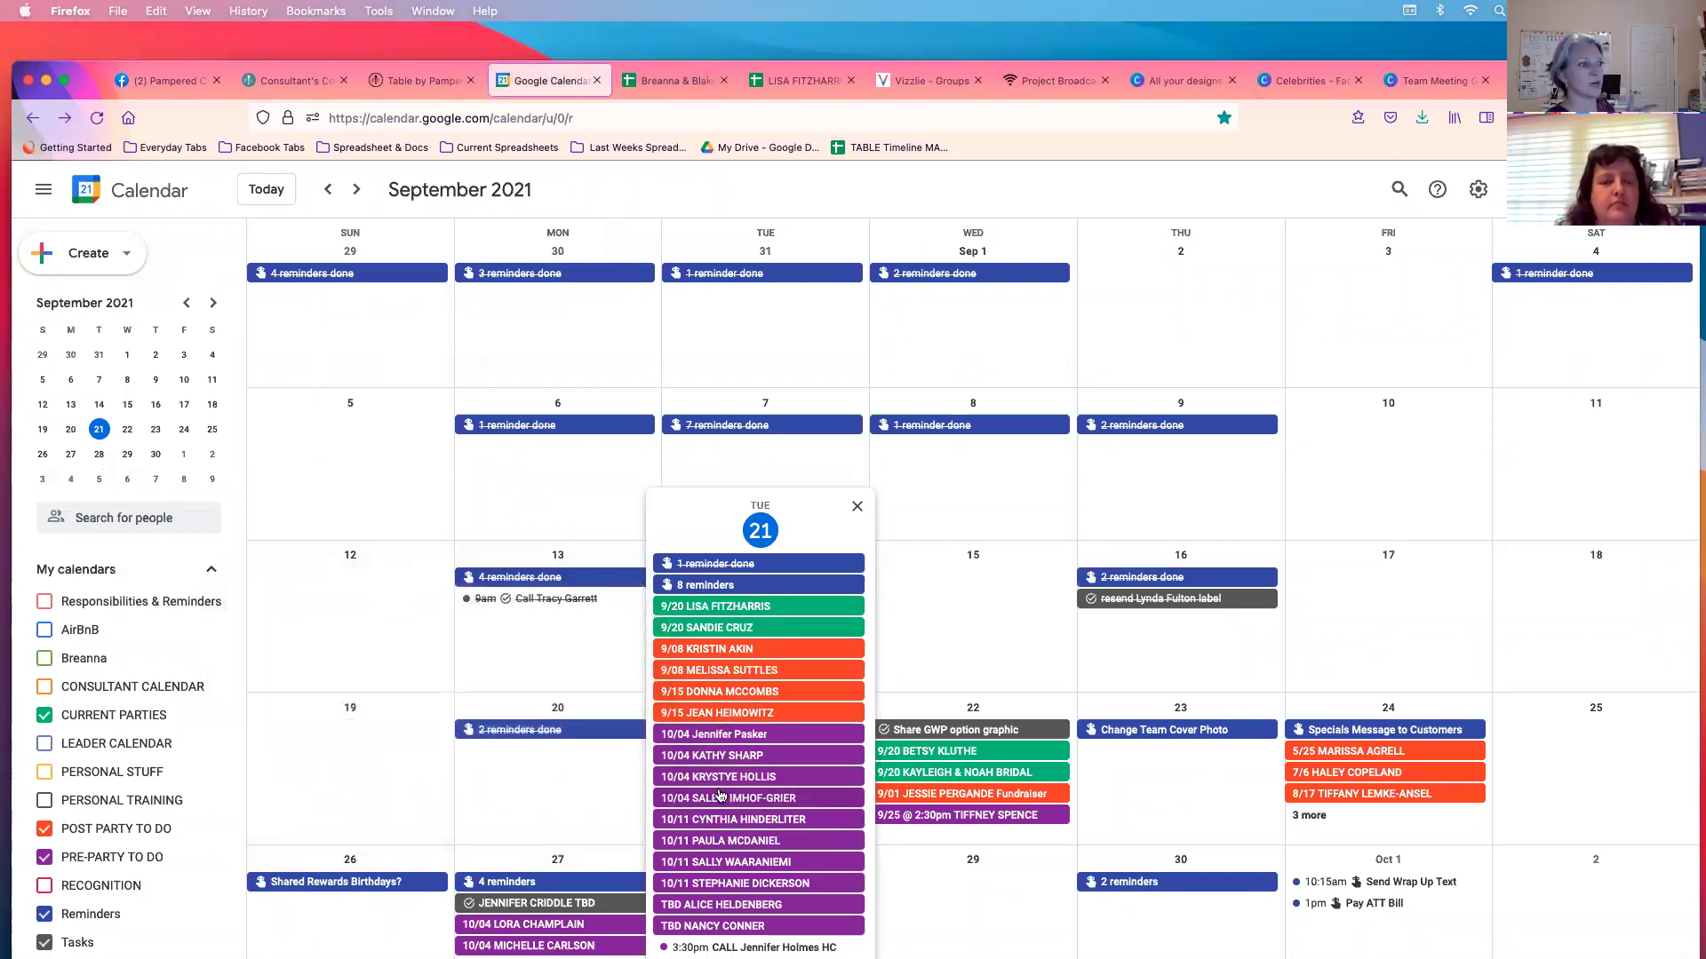
drag(720, 823, 1359, 800)
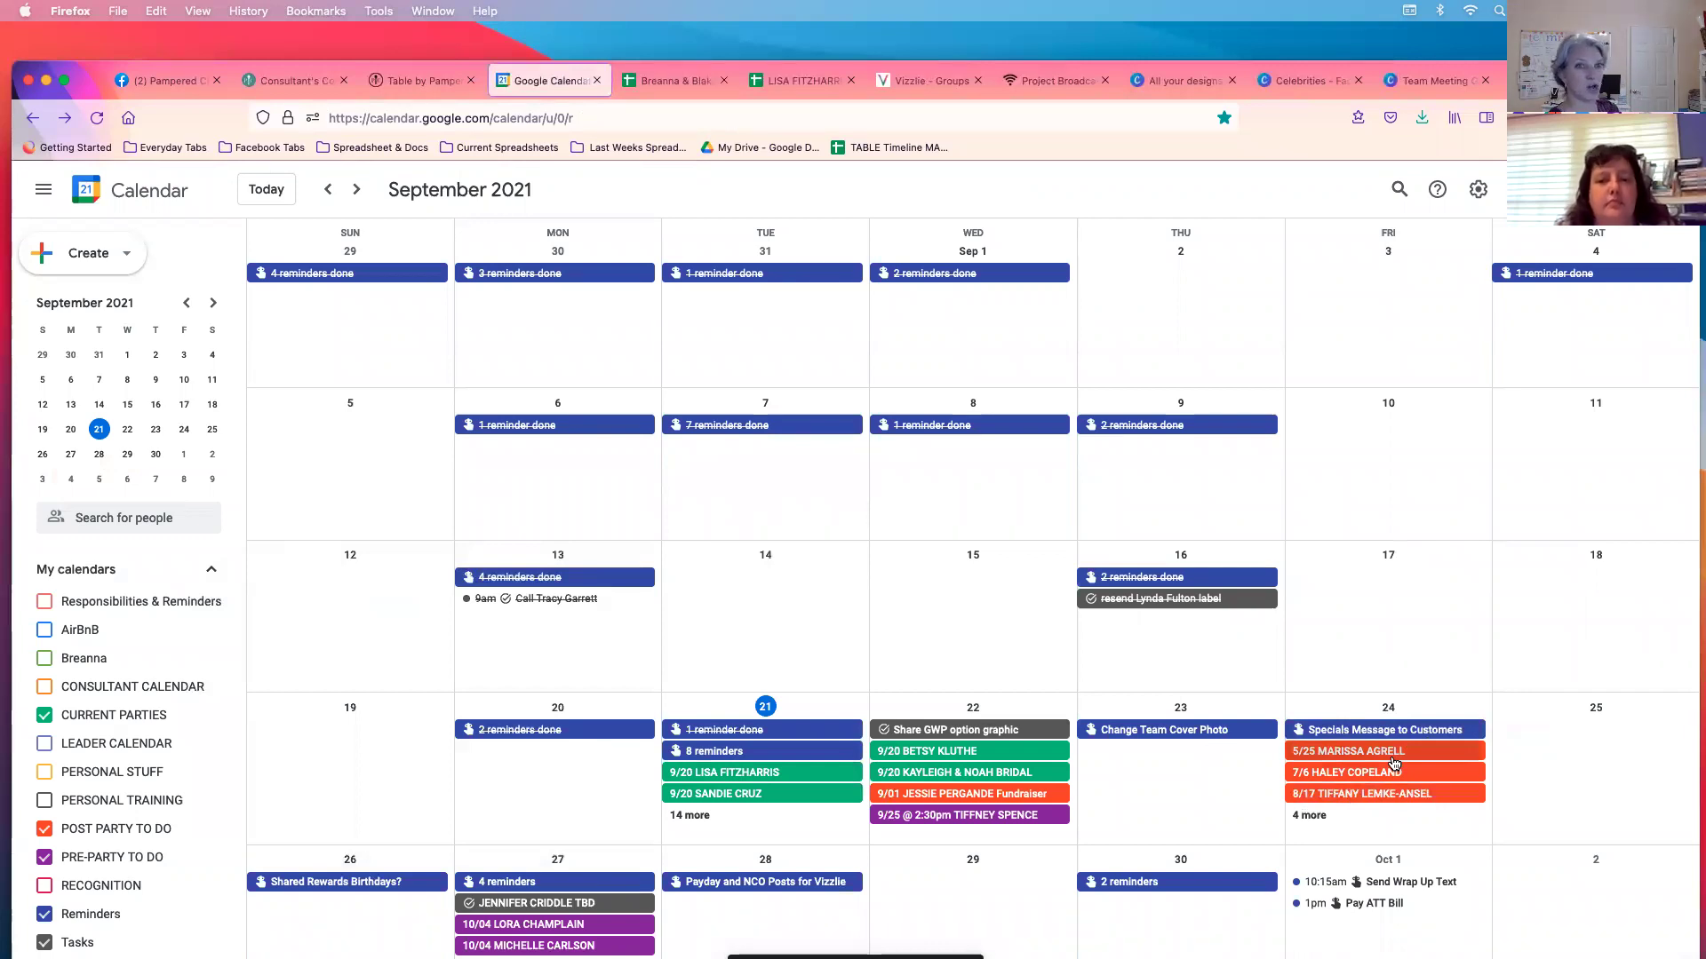
Step: Return the calendar to the current month, review the full September 21 list and close it
key(k)
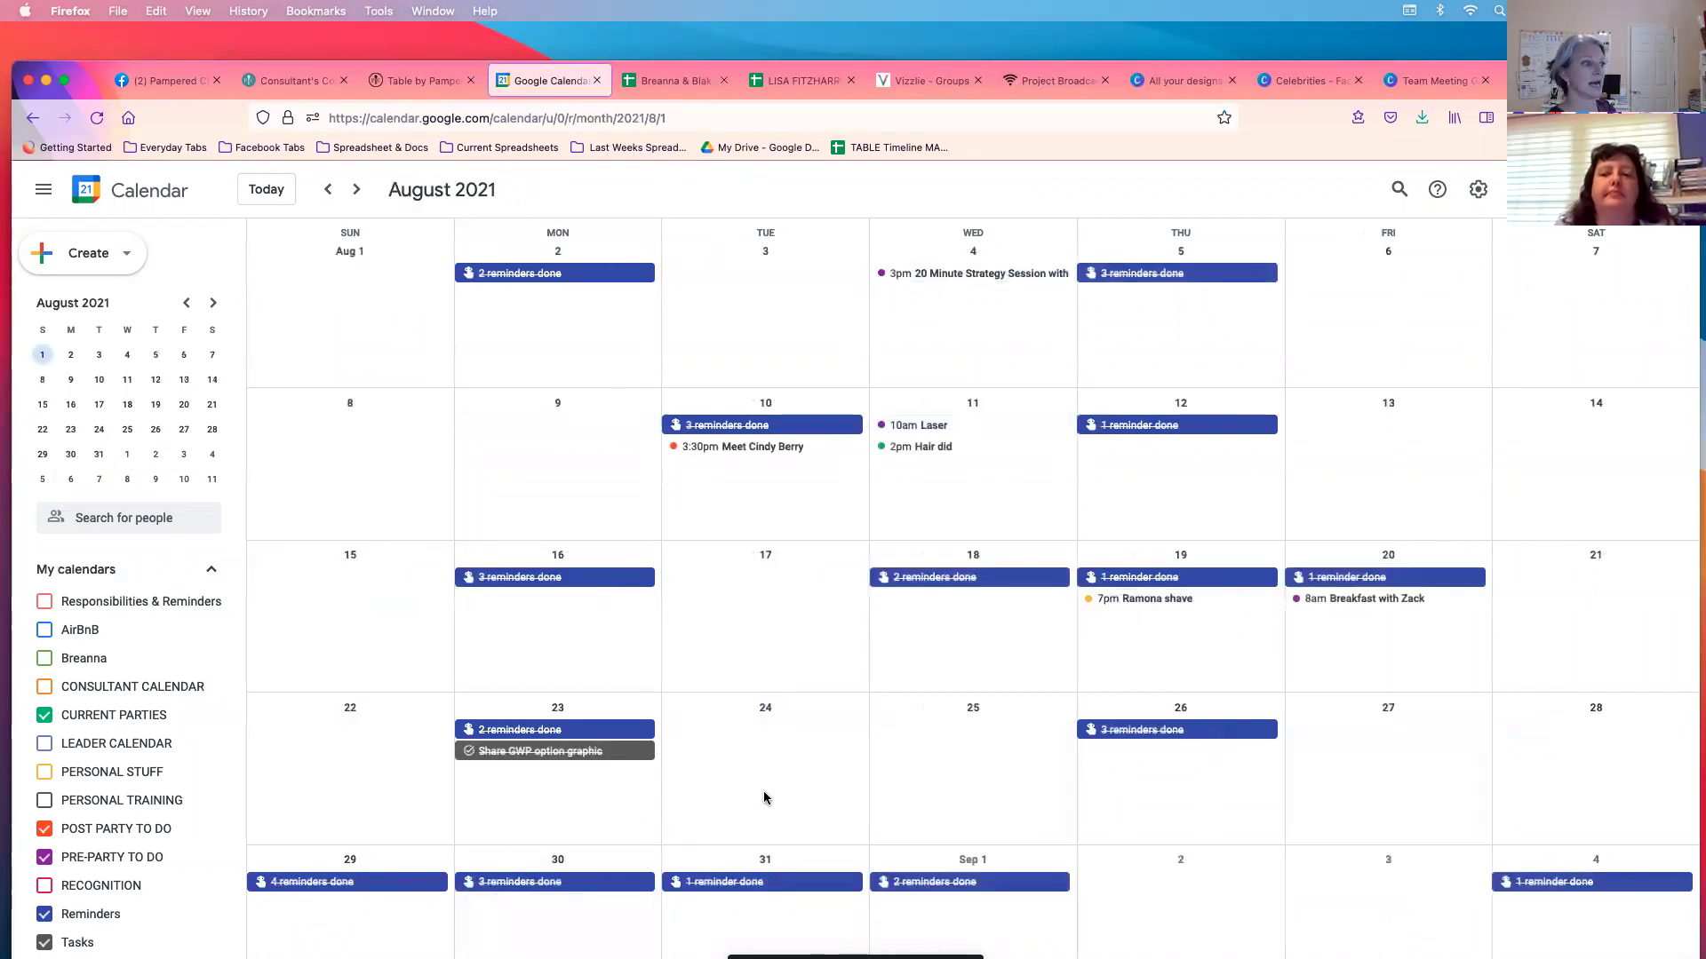
click(267, 190)
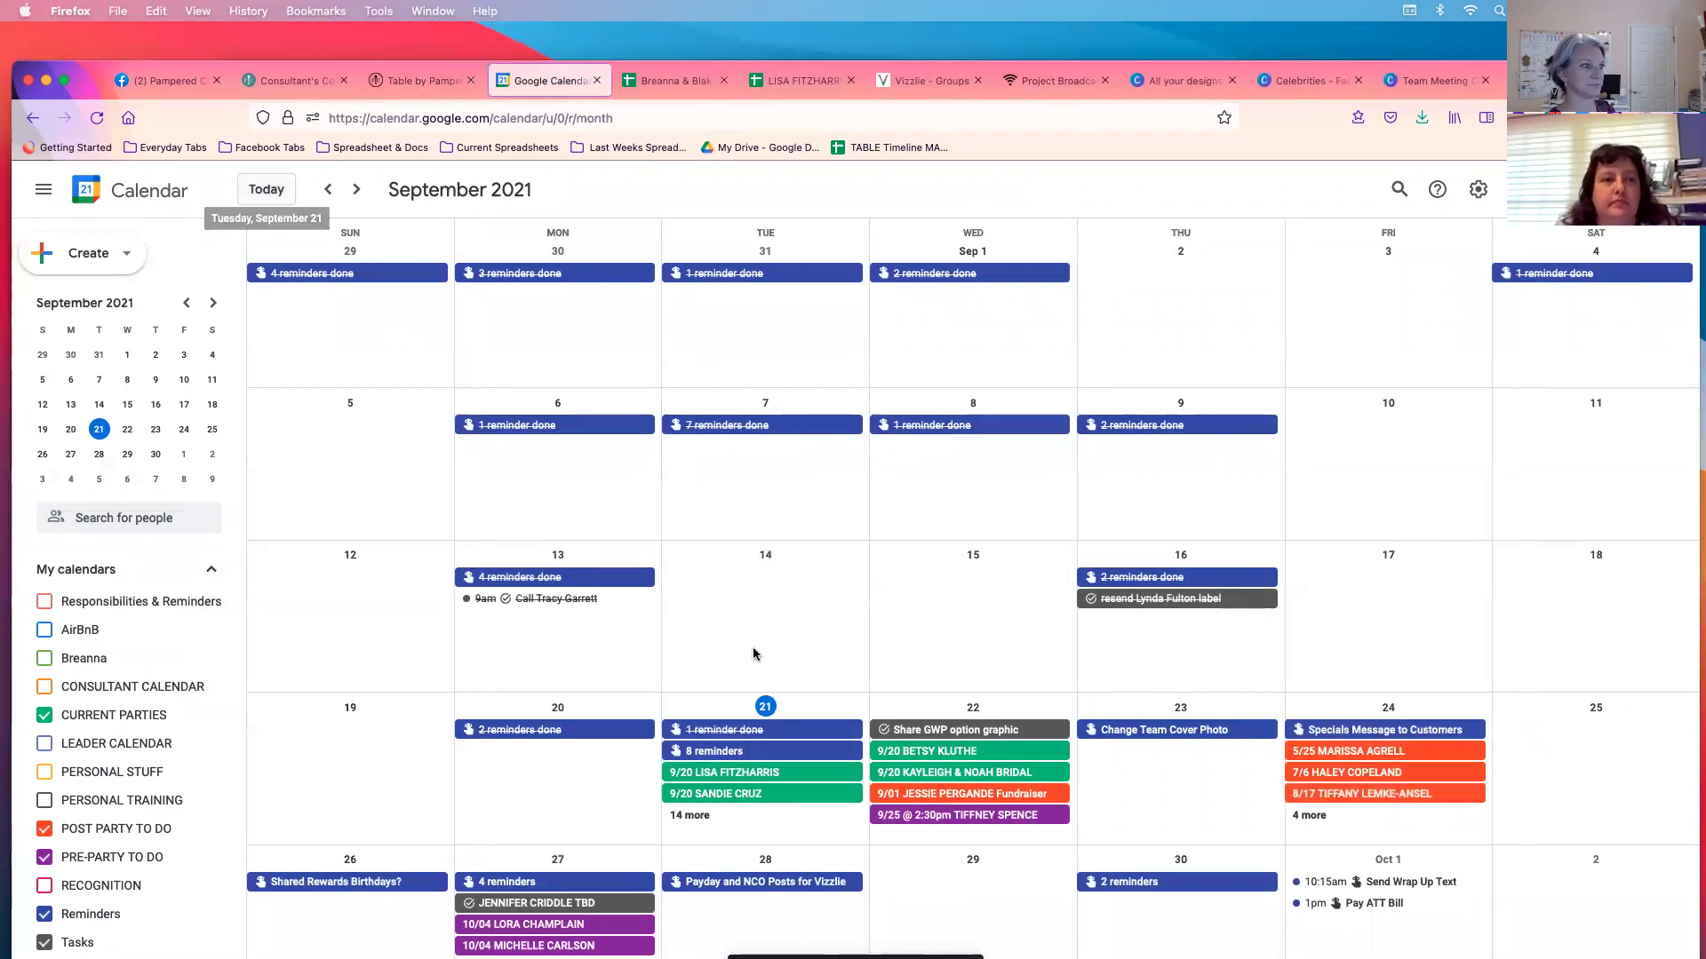
click(689, 816)
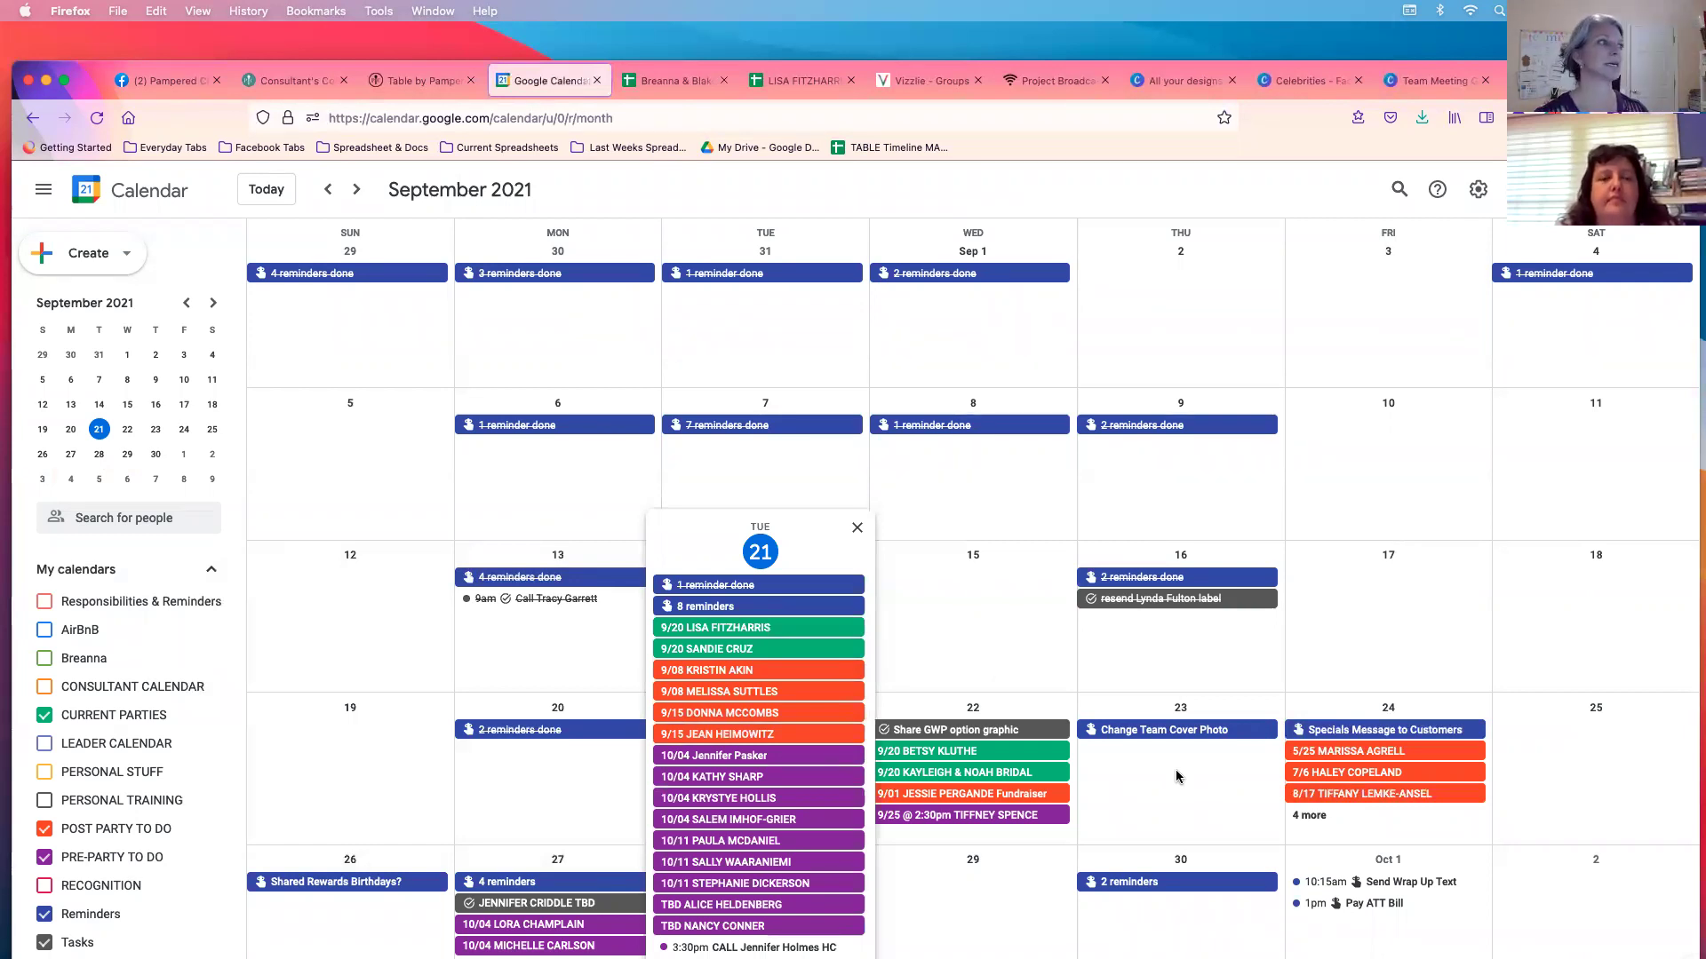
drag(84, 78, 85, 52)
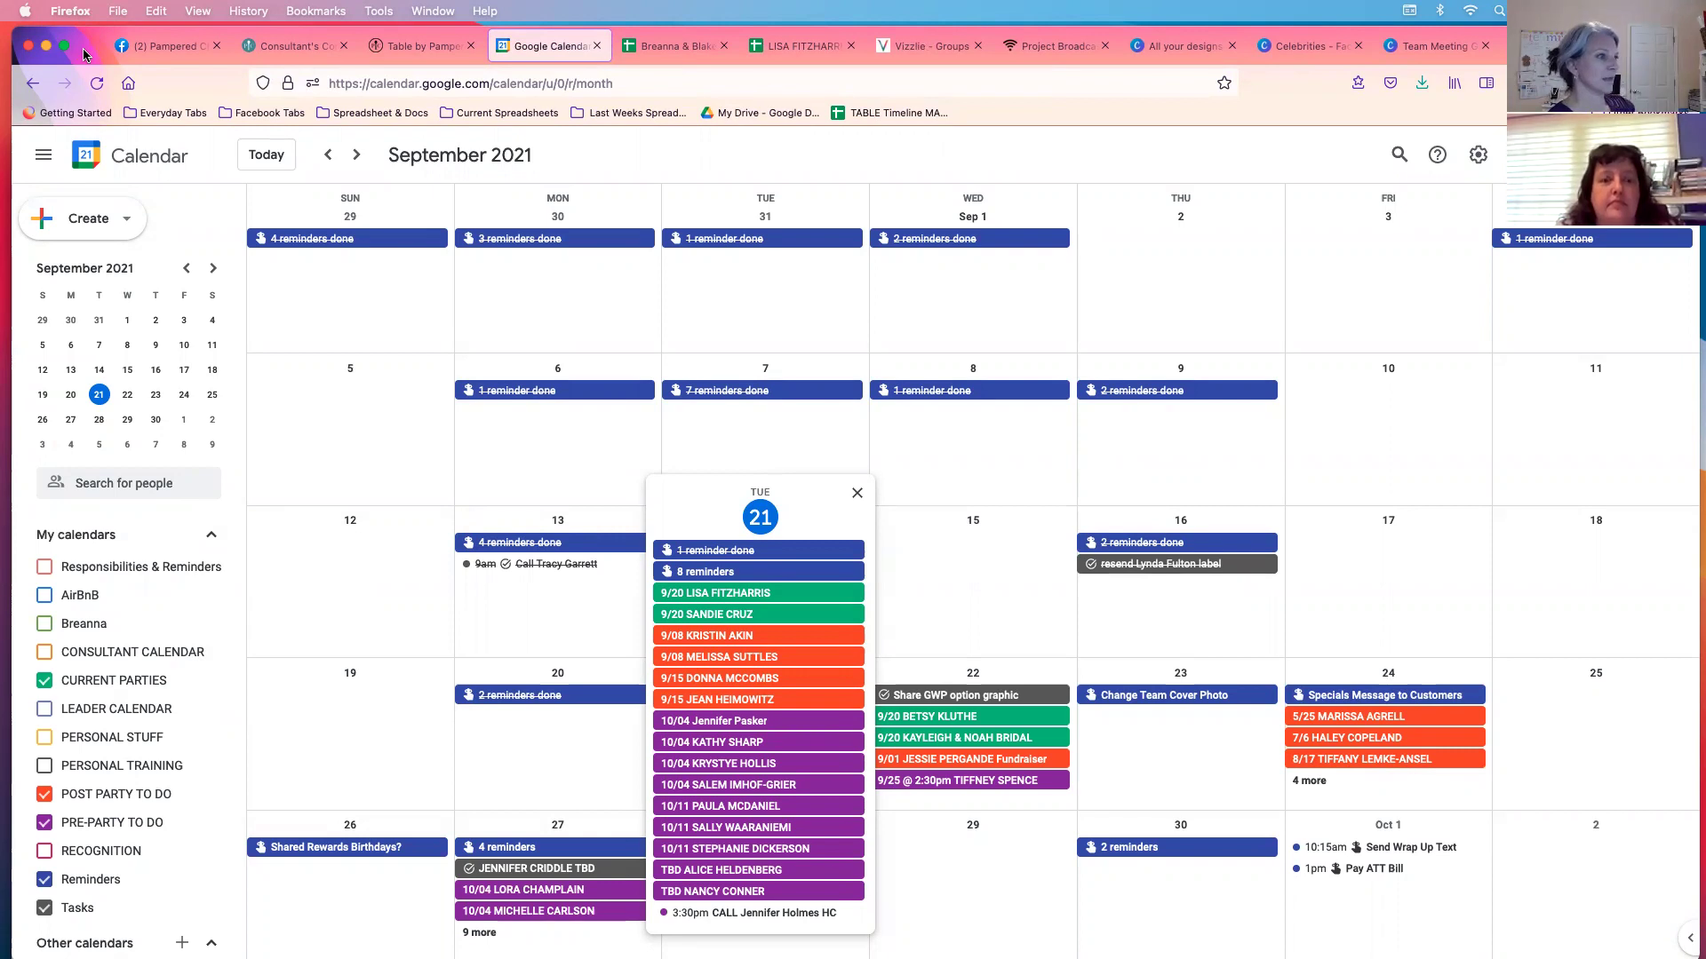
click(857, 493)
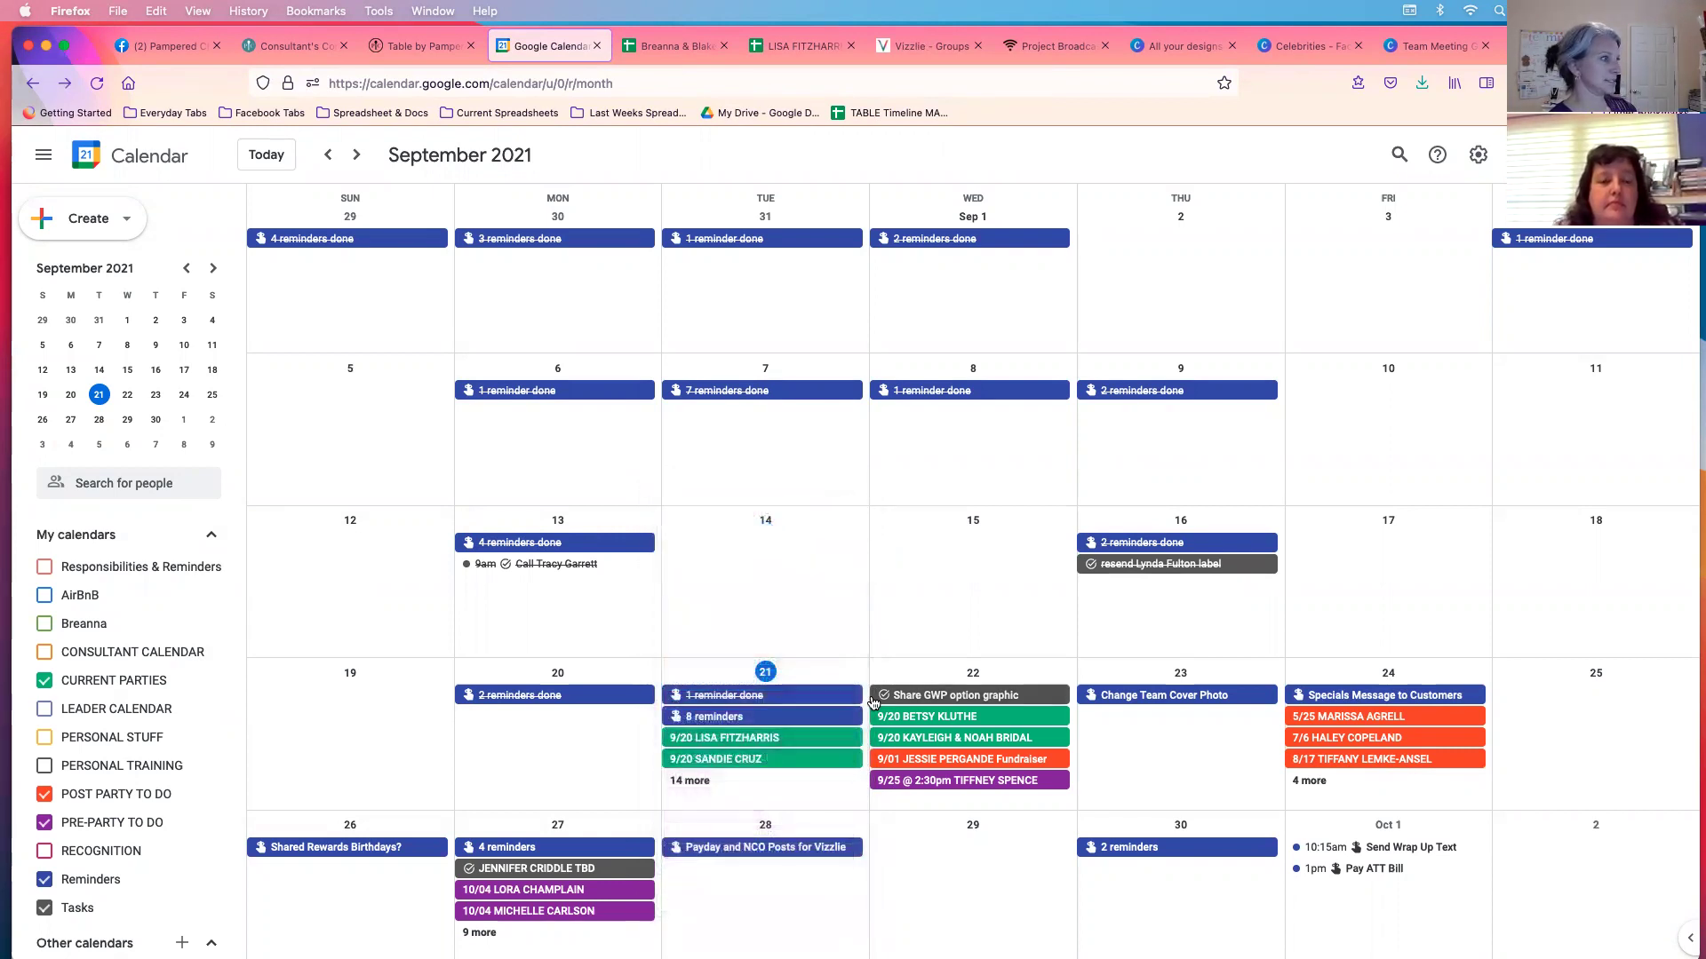
Step: Show the Personal Training, Personal Stuff, Leader, Consultant, Responsibilities & Reminders and Recognition calendars, plus the one listed below AirBnB
click(43, 766)
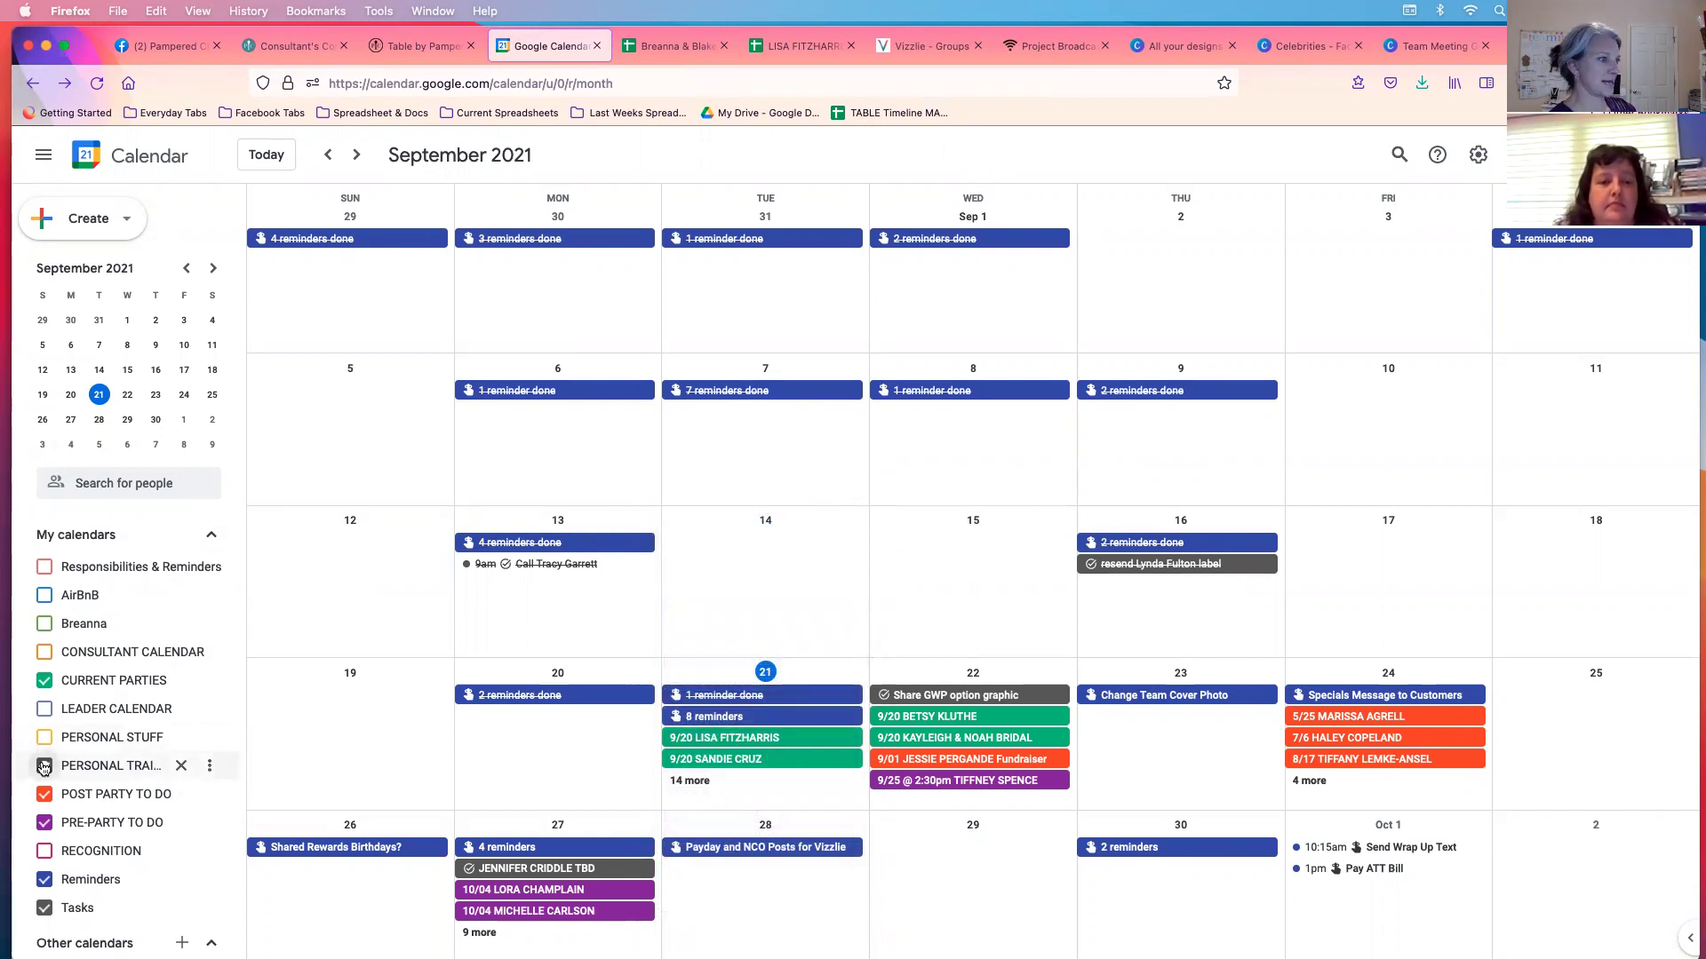
click(44, 737)
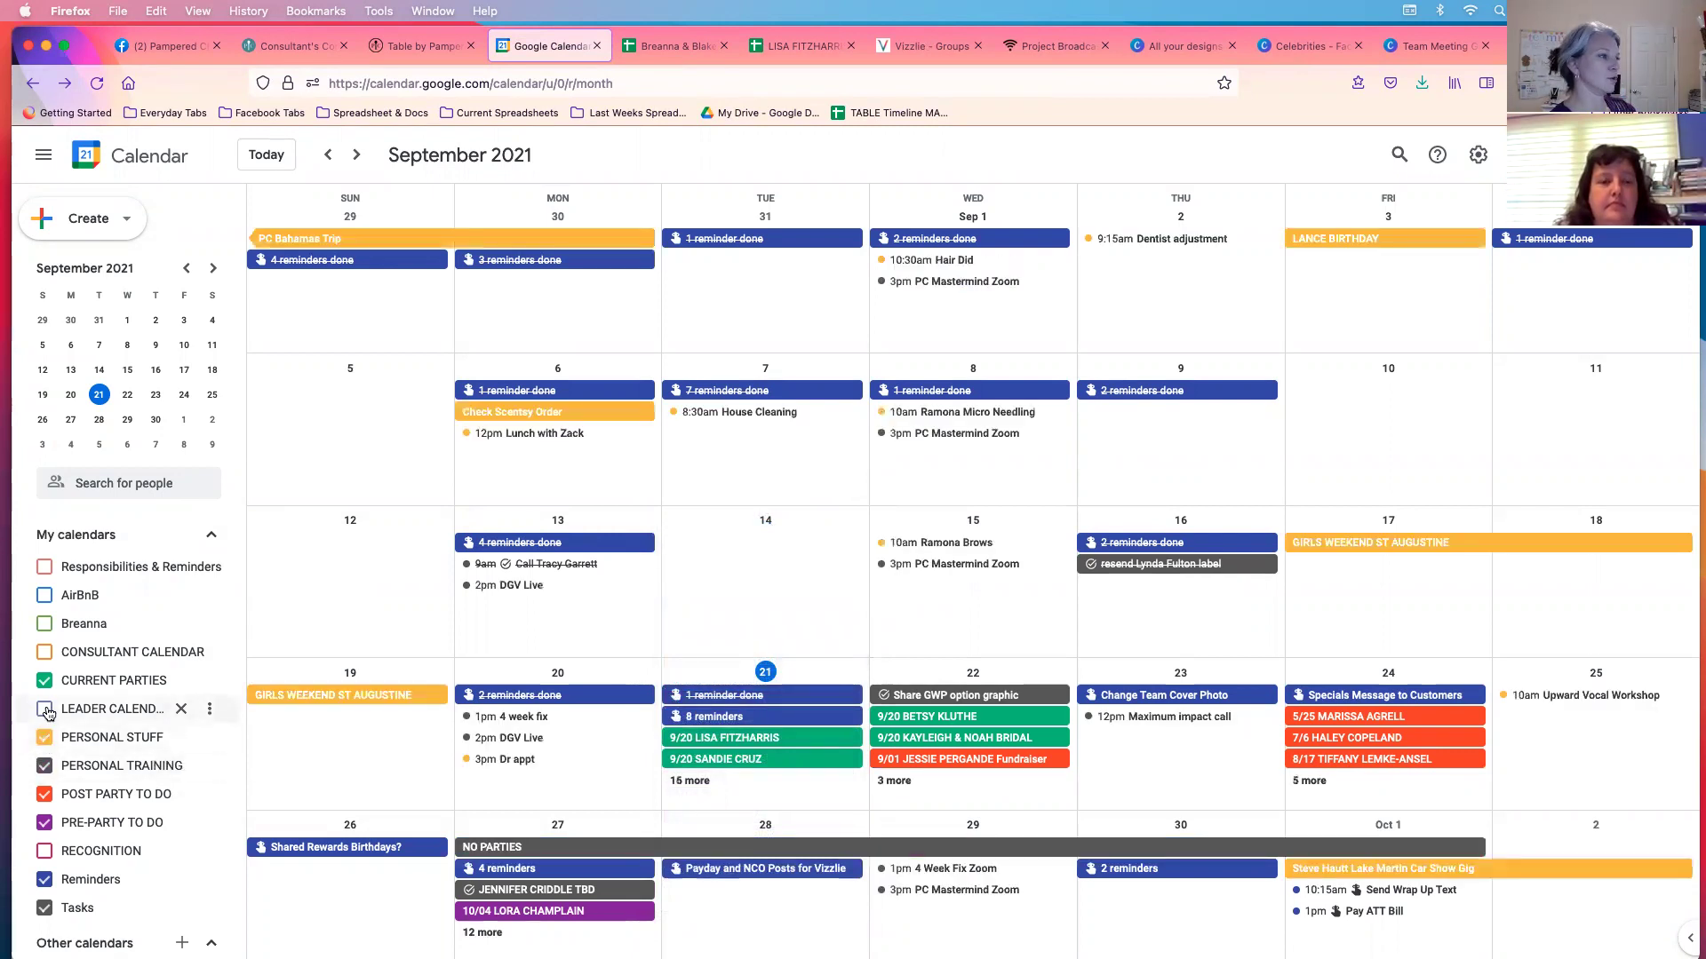
click(44, 709)
click(45, 652)
click(46, 625)
click(45, 567)
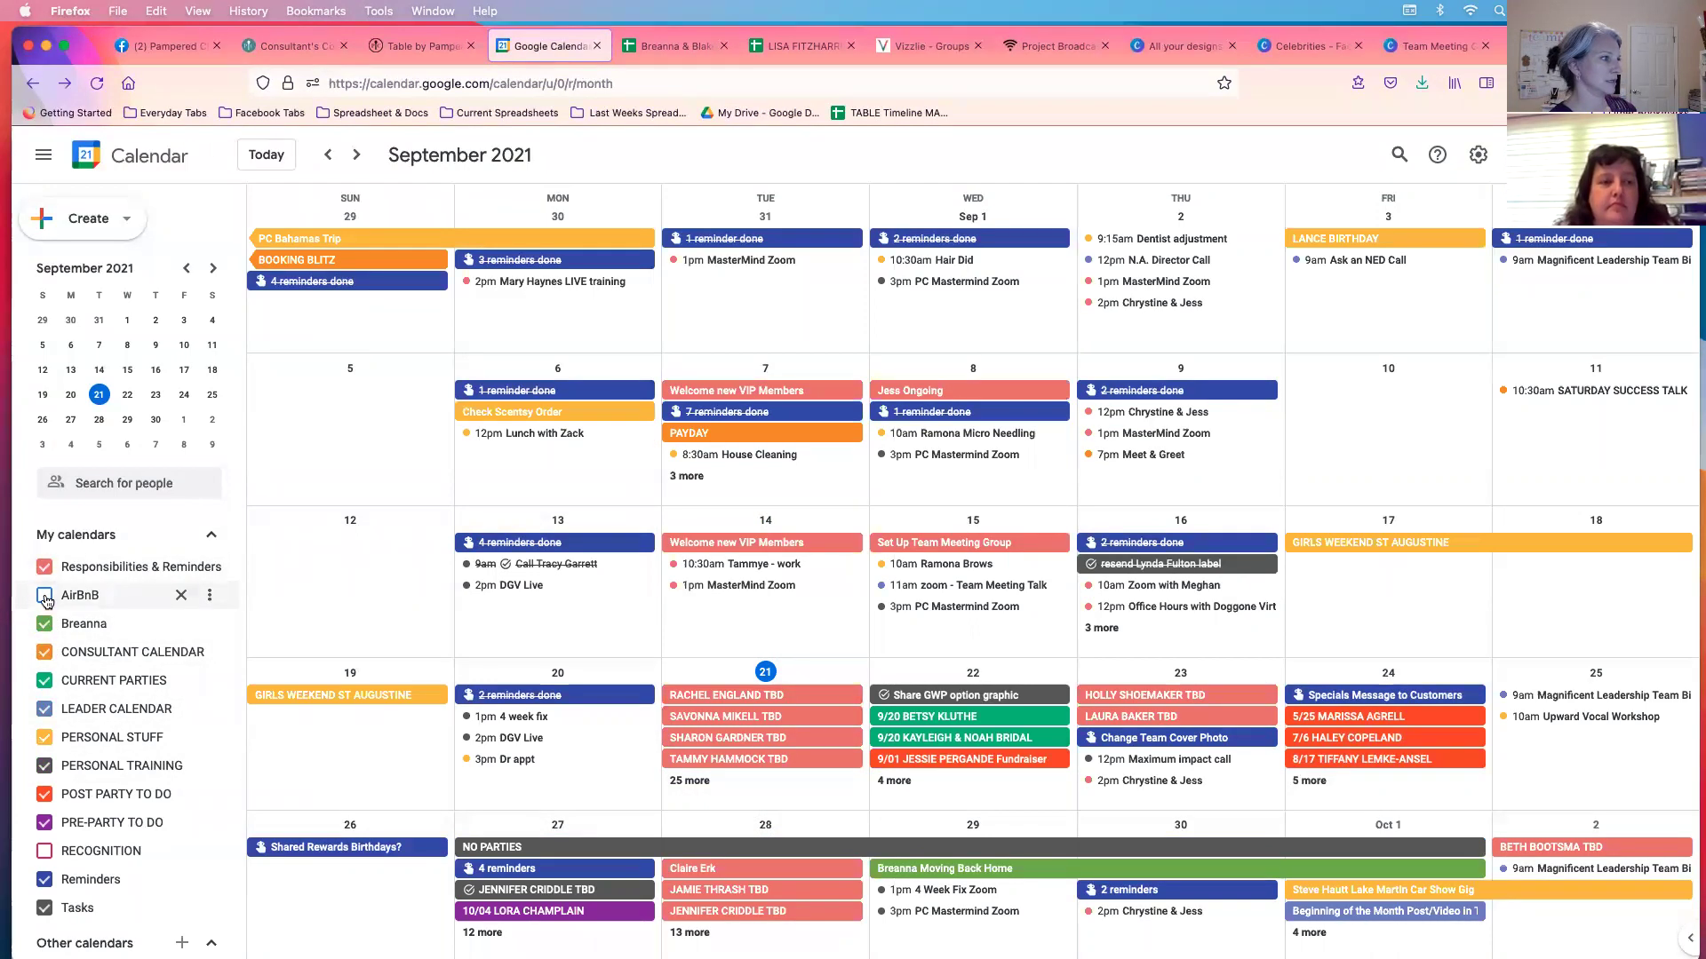
click(45, 853)
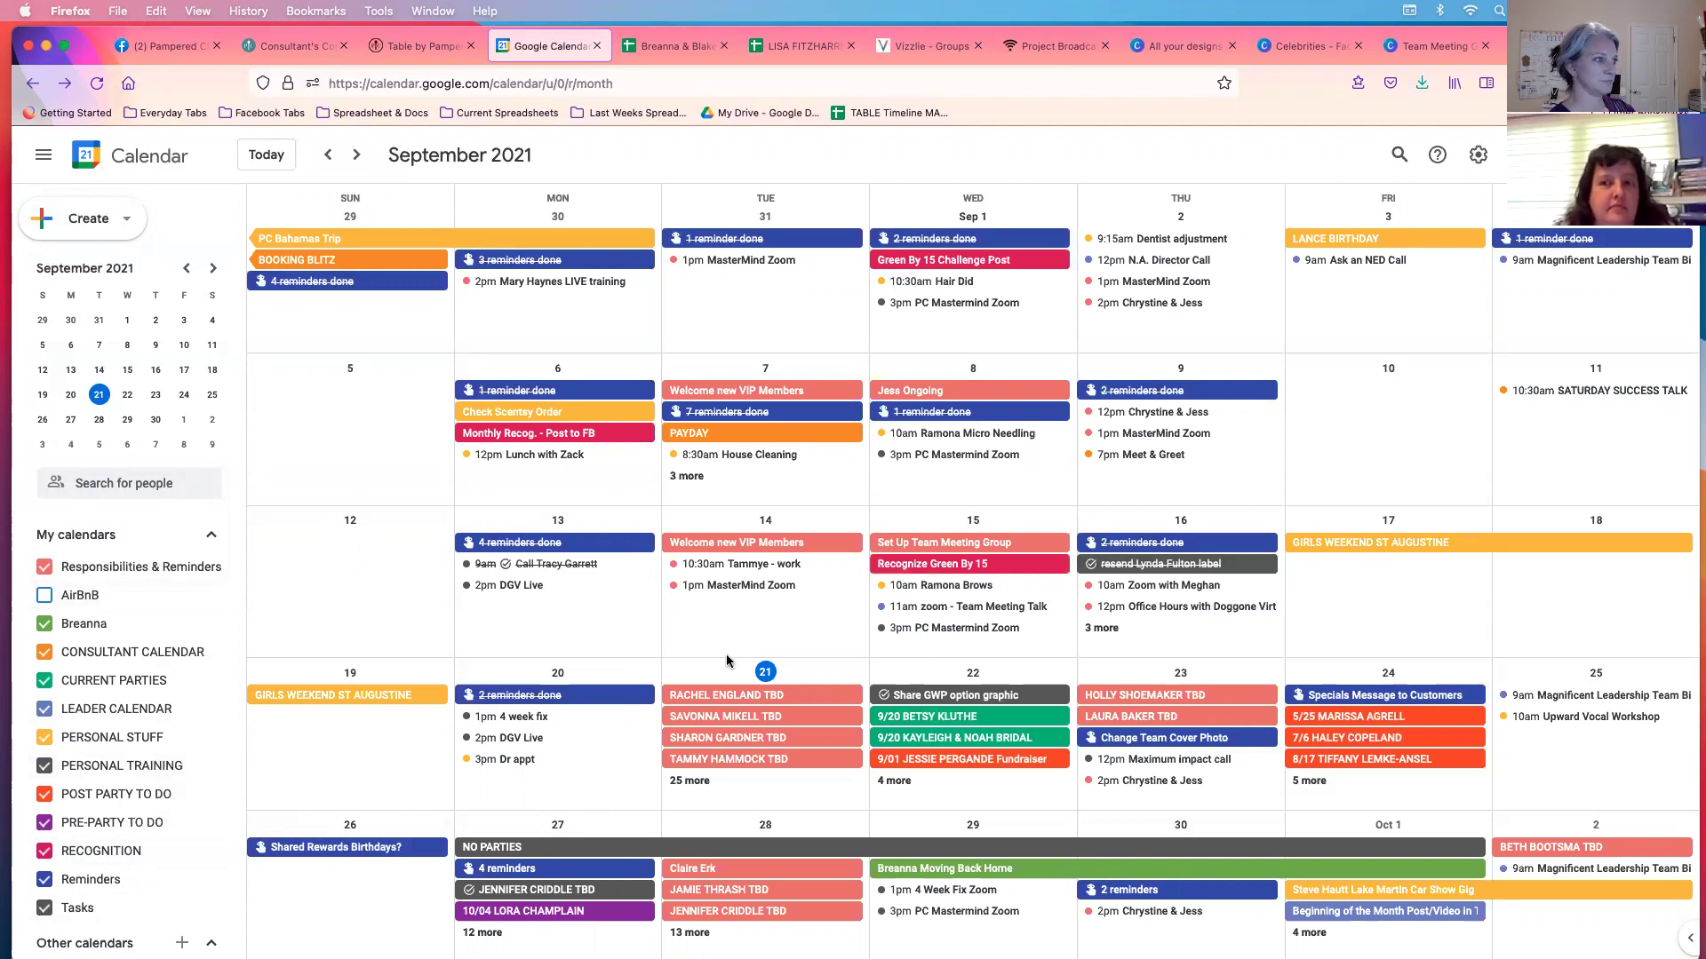
Step: Edit the first TBD event on September 21, adding the description line 9/21. posted on her FB Wall "hit me up"
click(695, 781)
scroll(695, 784, down, 5)
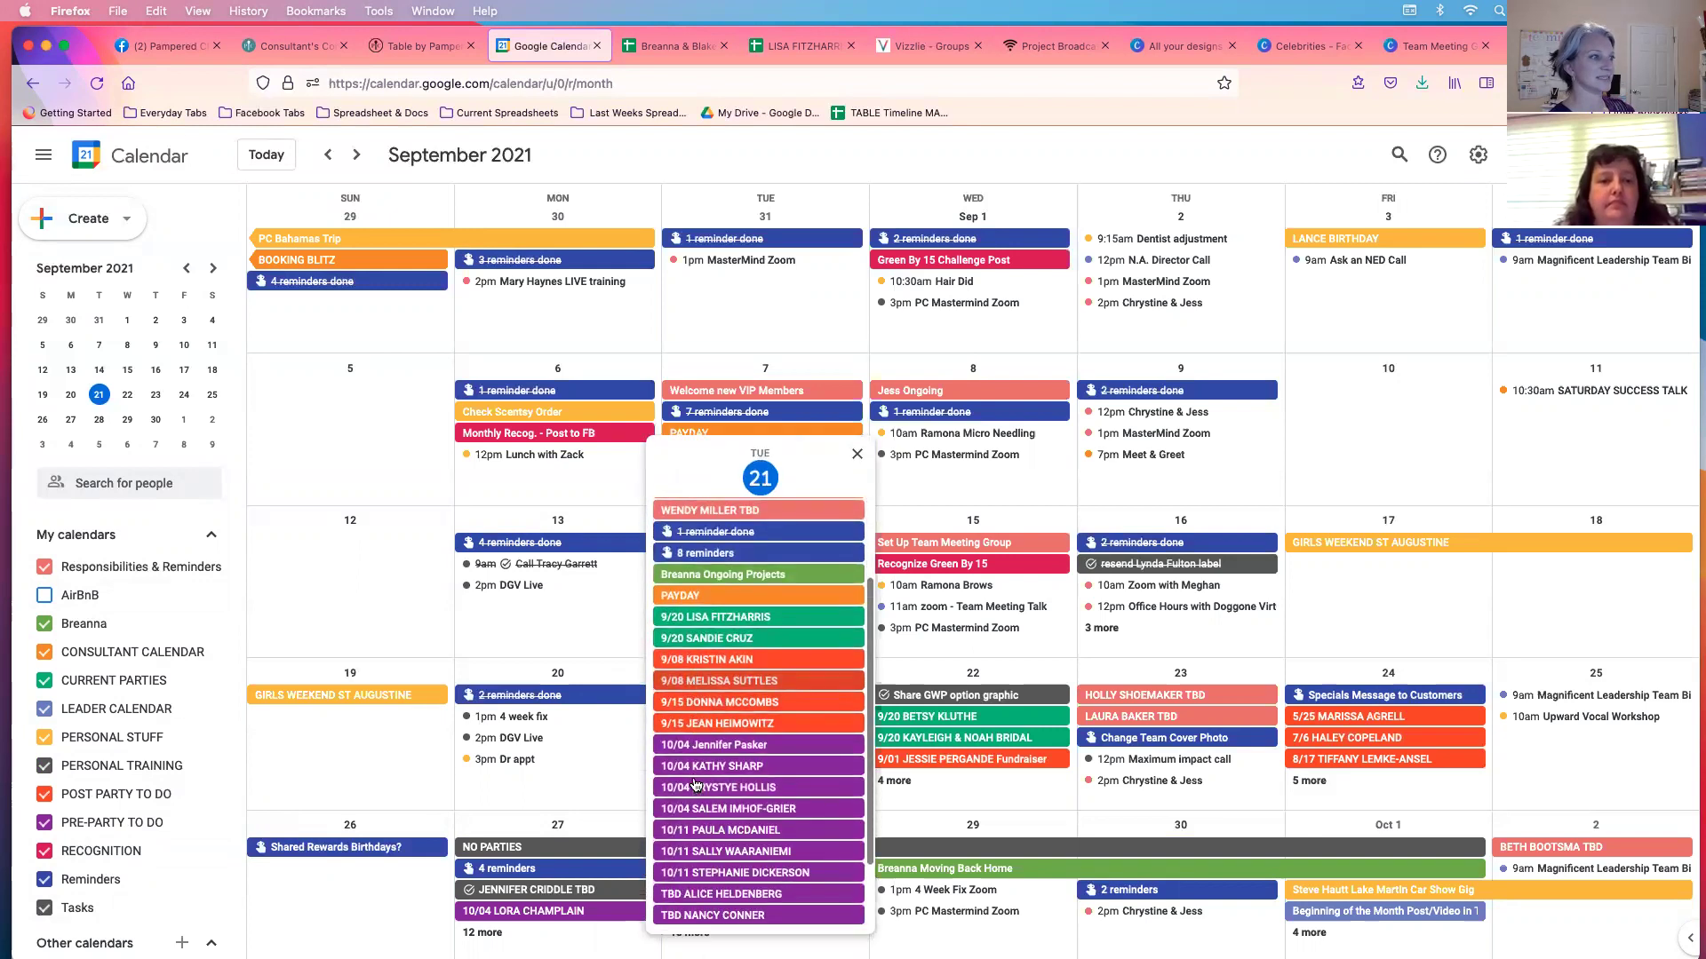
scroll(696, 785, up, 5)
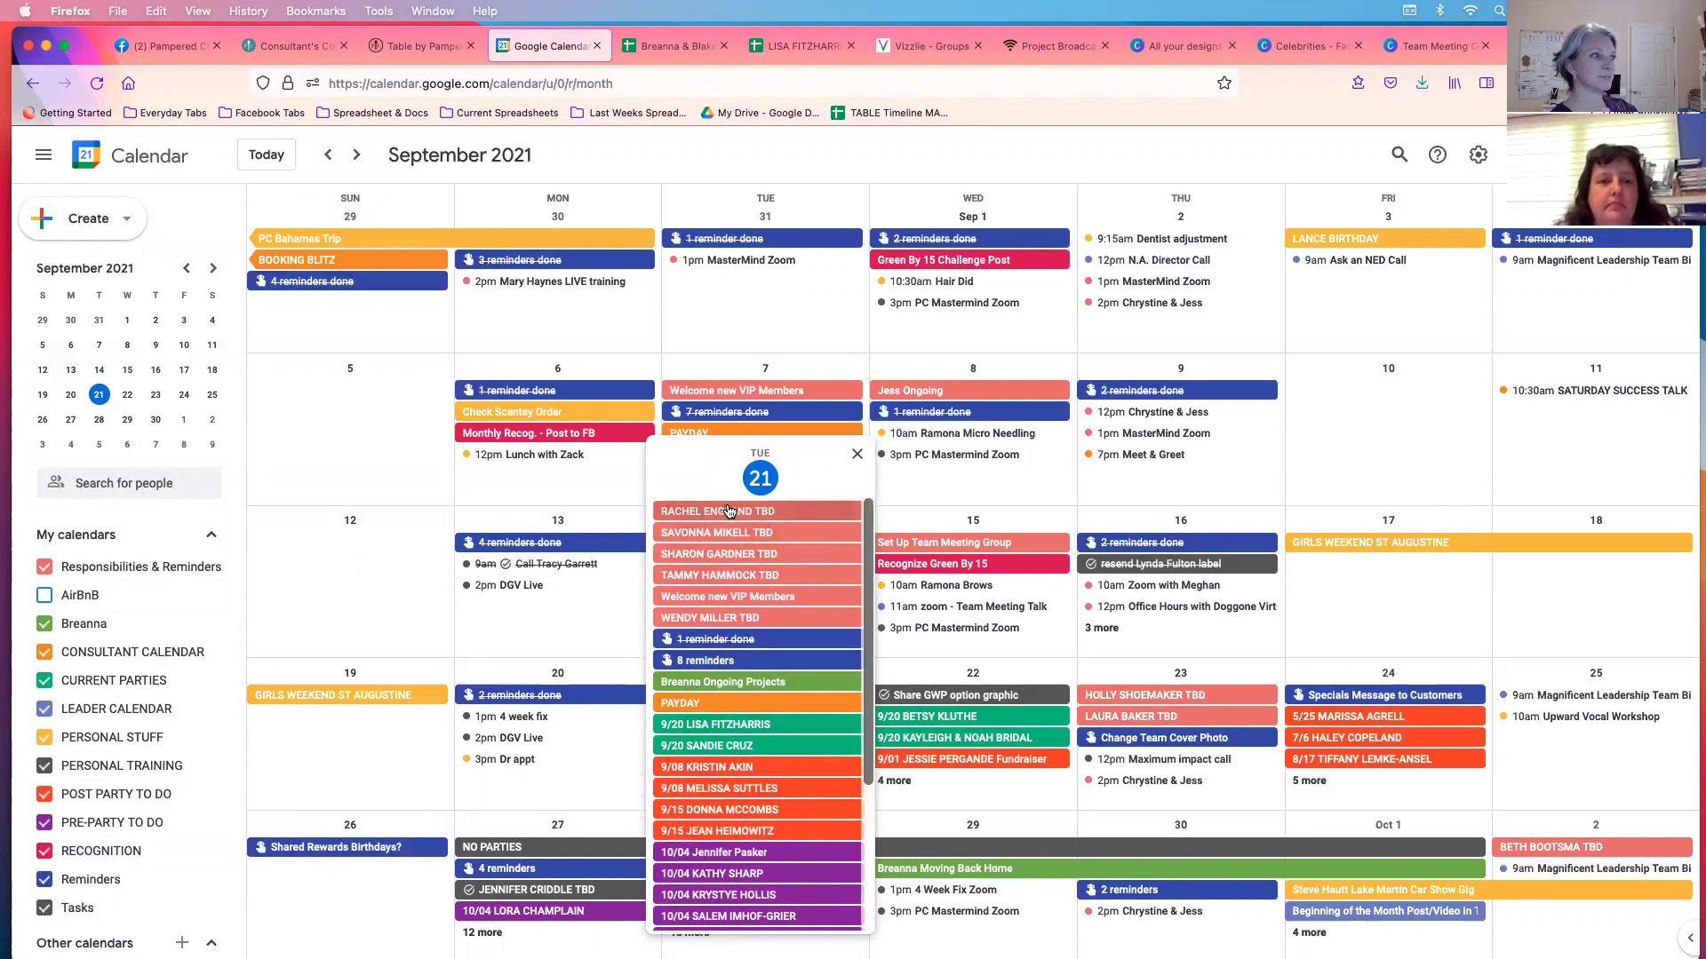
click(729, 511)
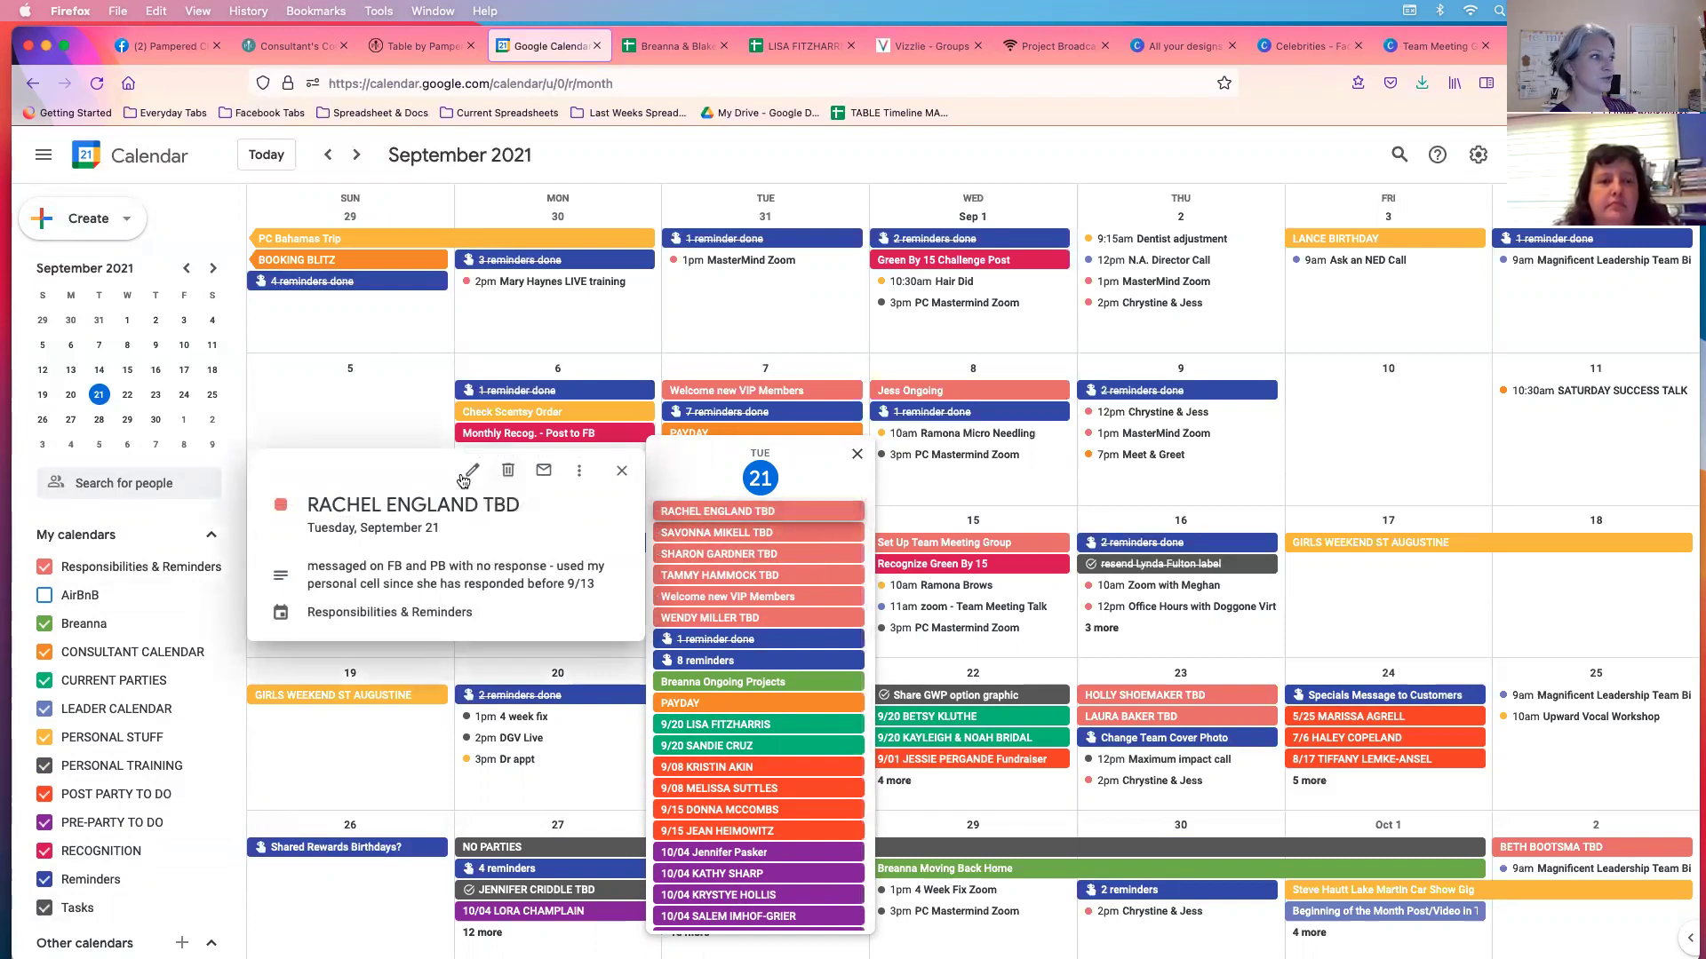
click(472, 469)
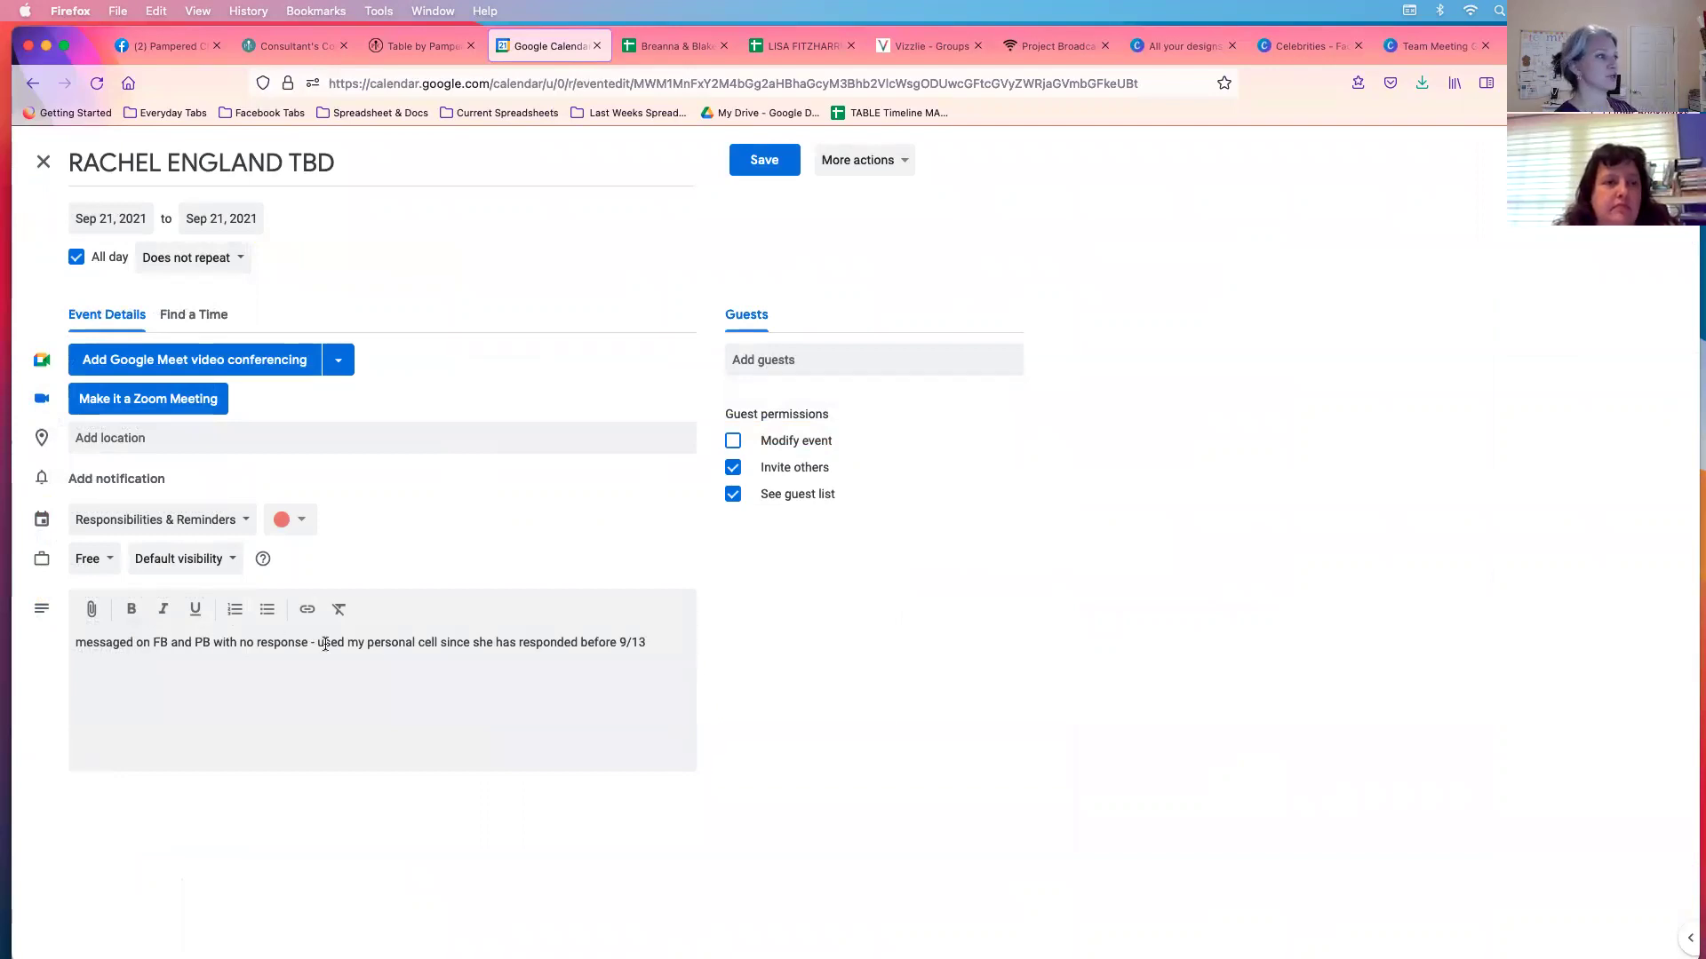
click(665, 641)
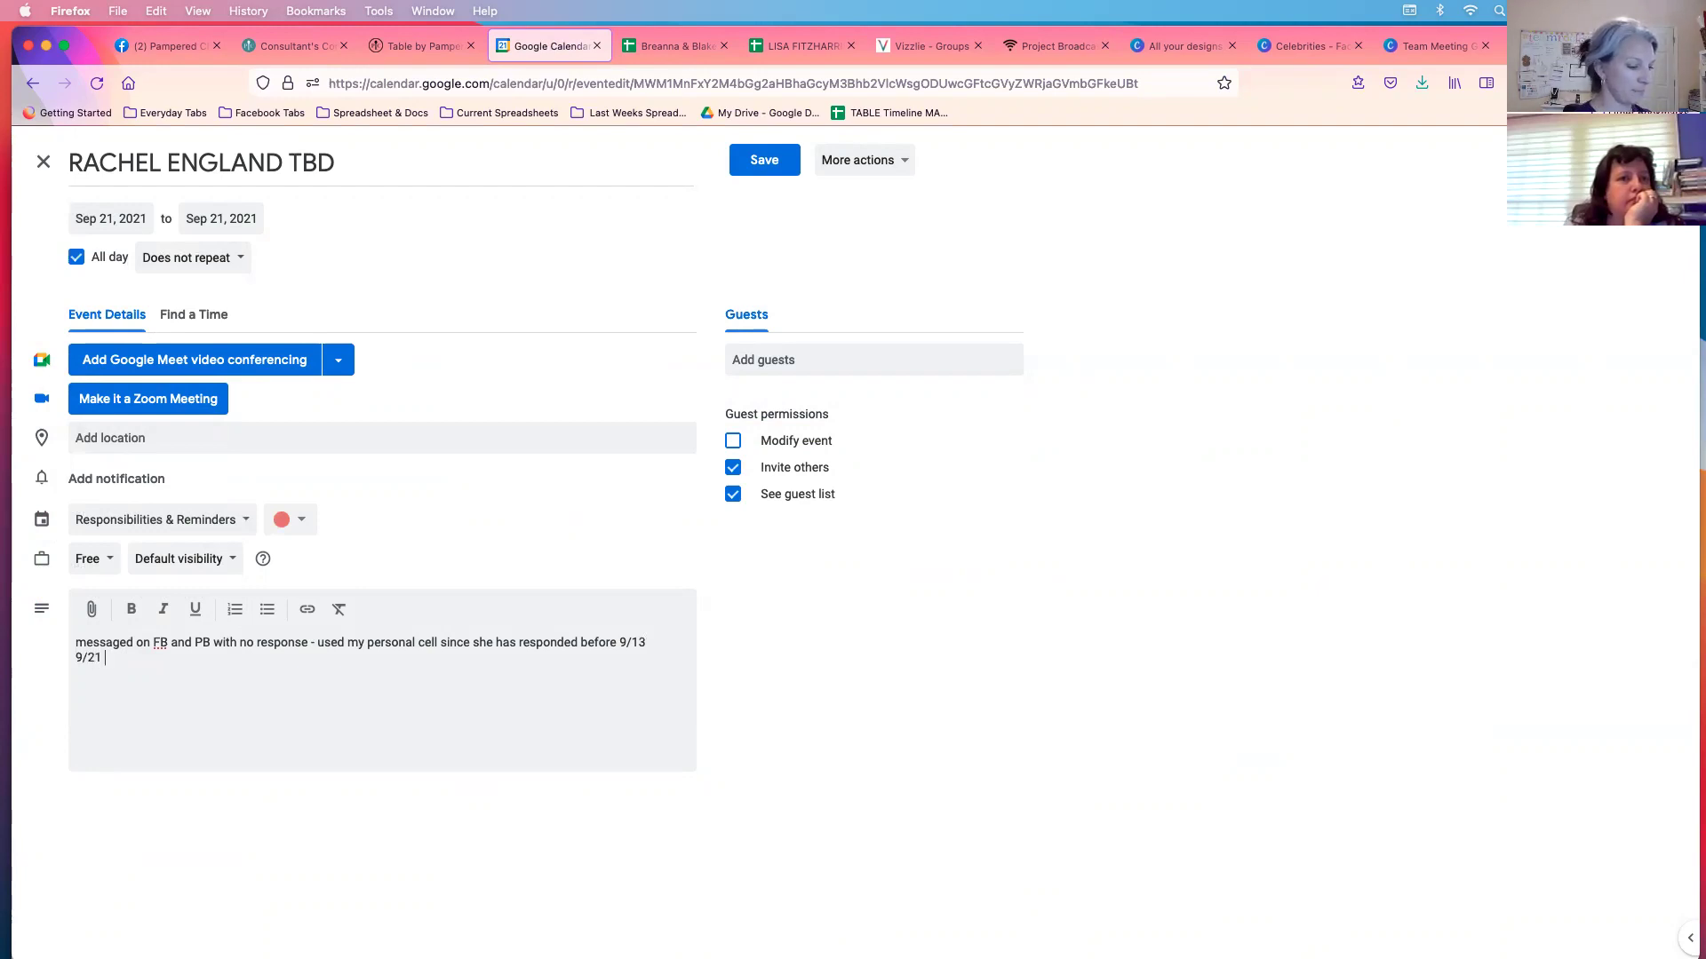
text(s)
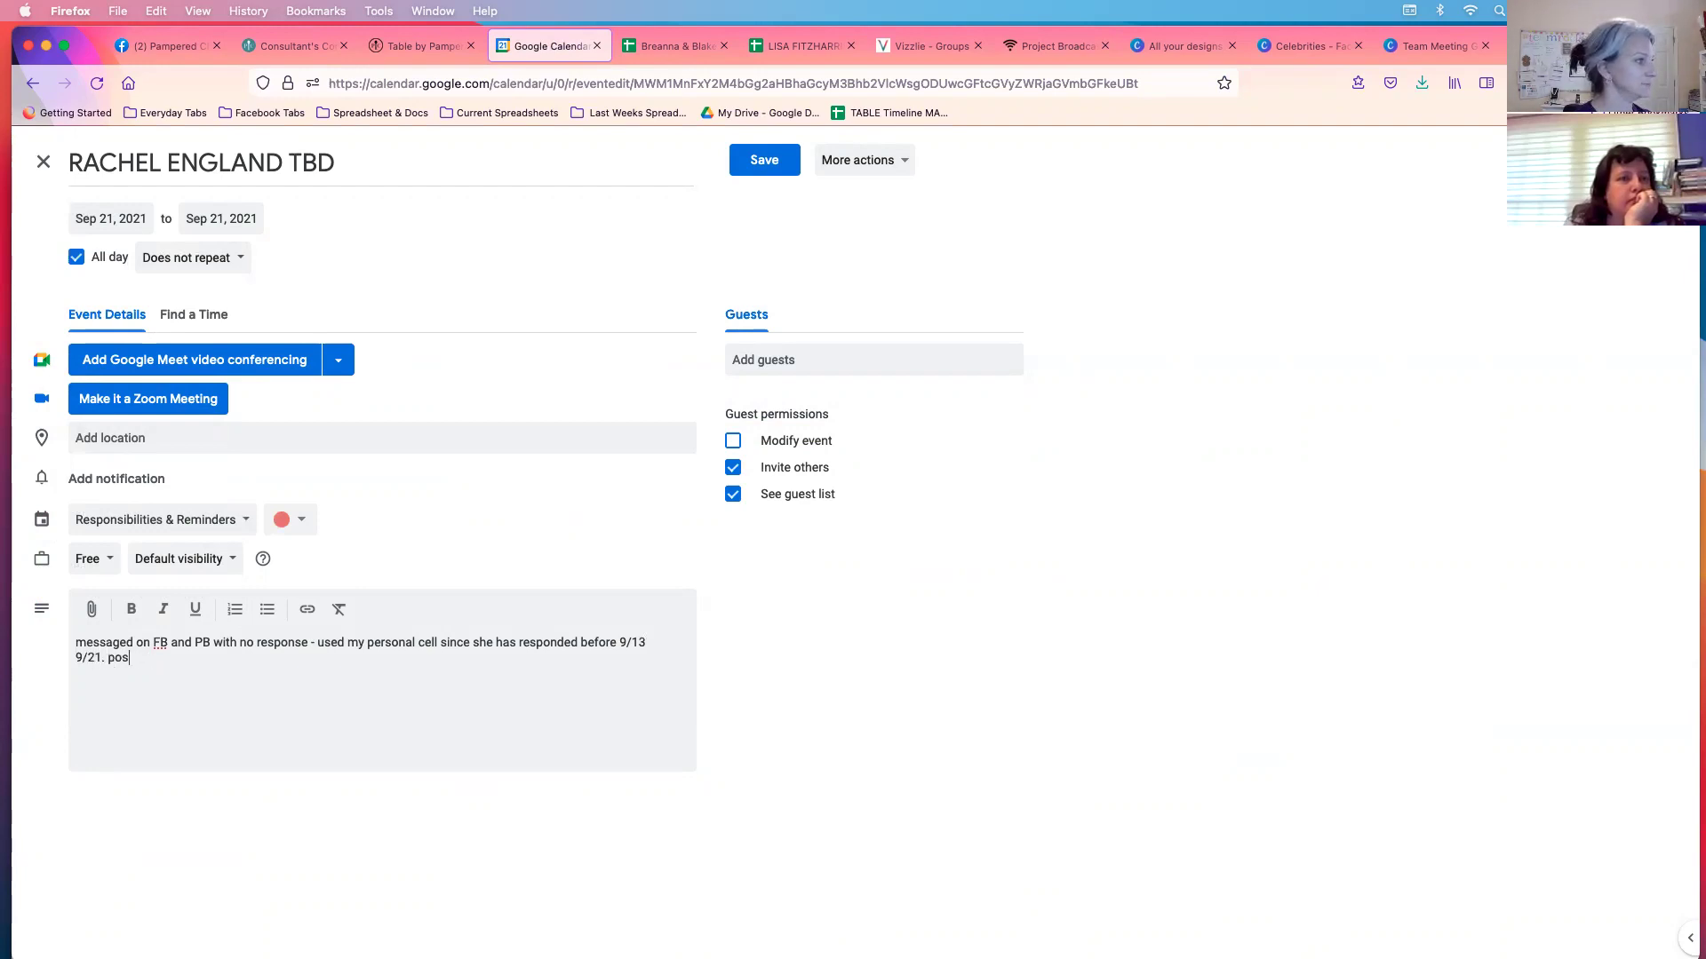
text(iteted on her)
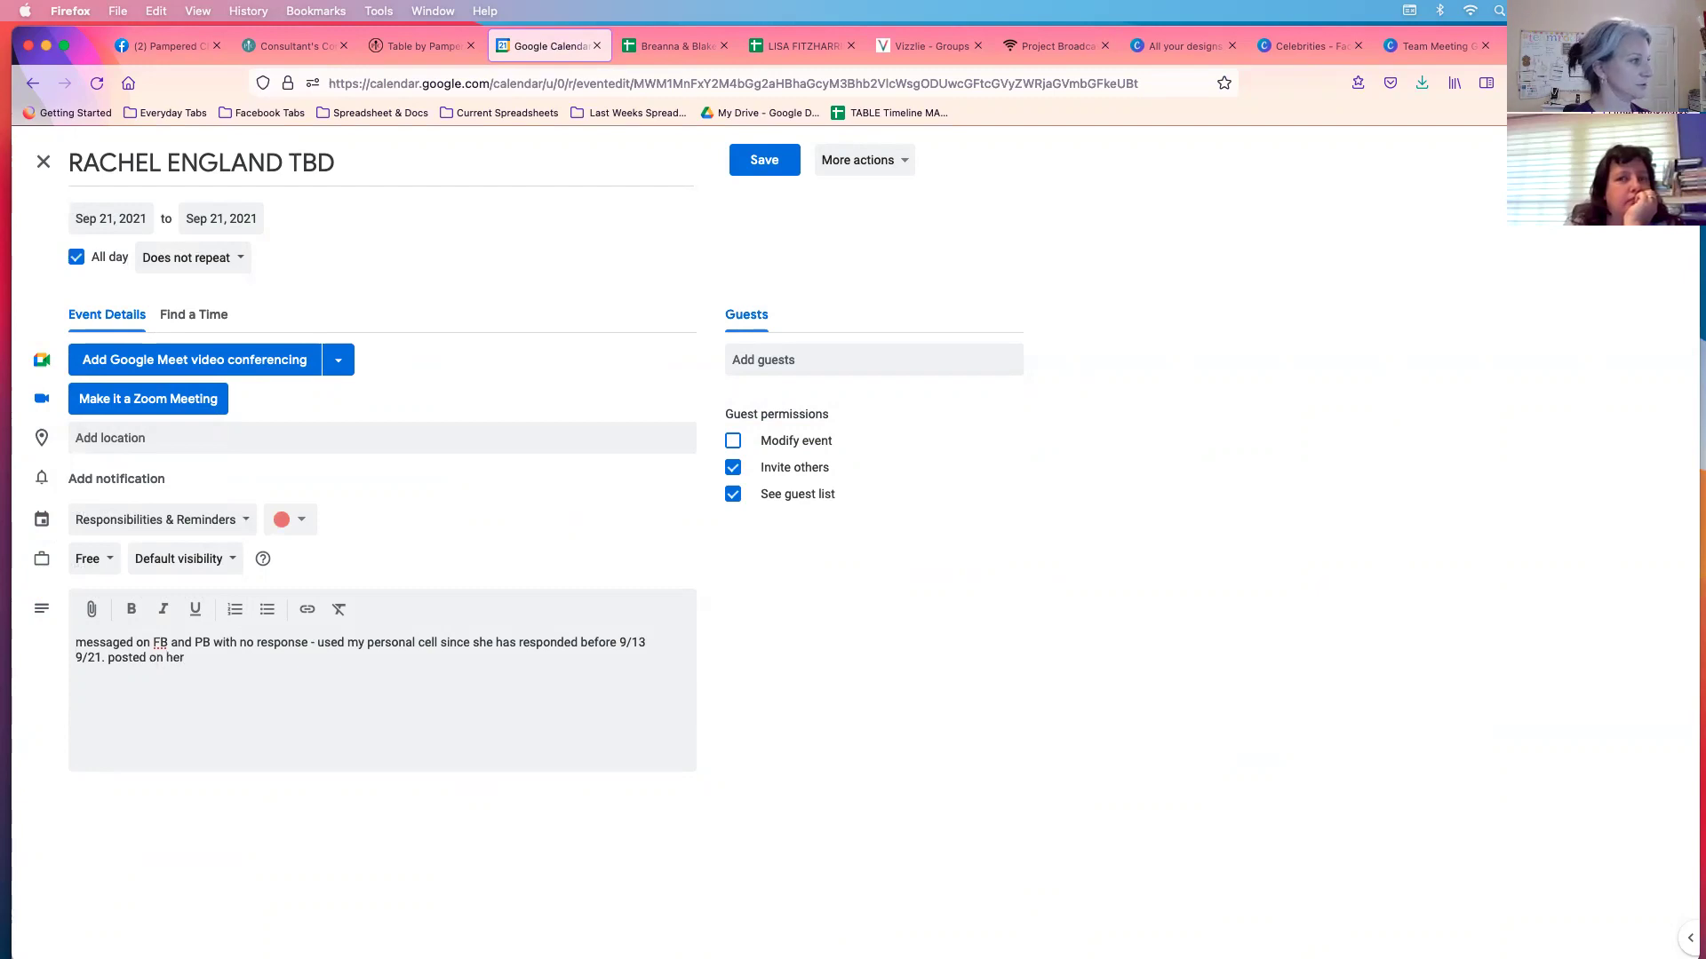
text( FB Wall "hit me up)
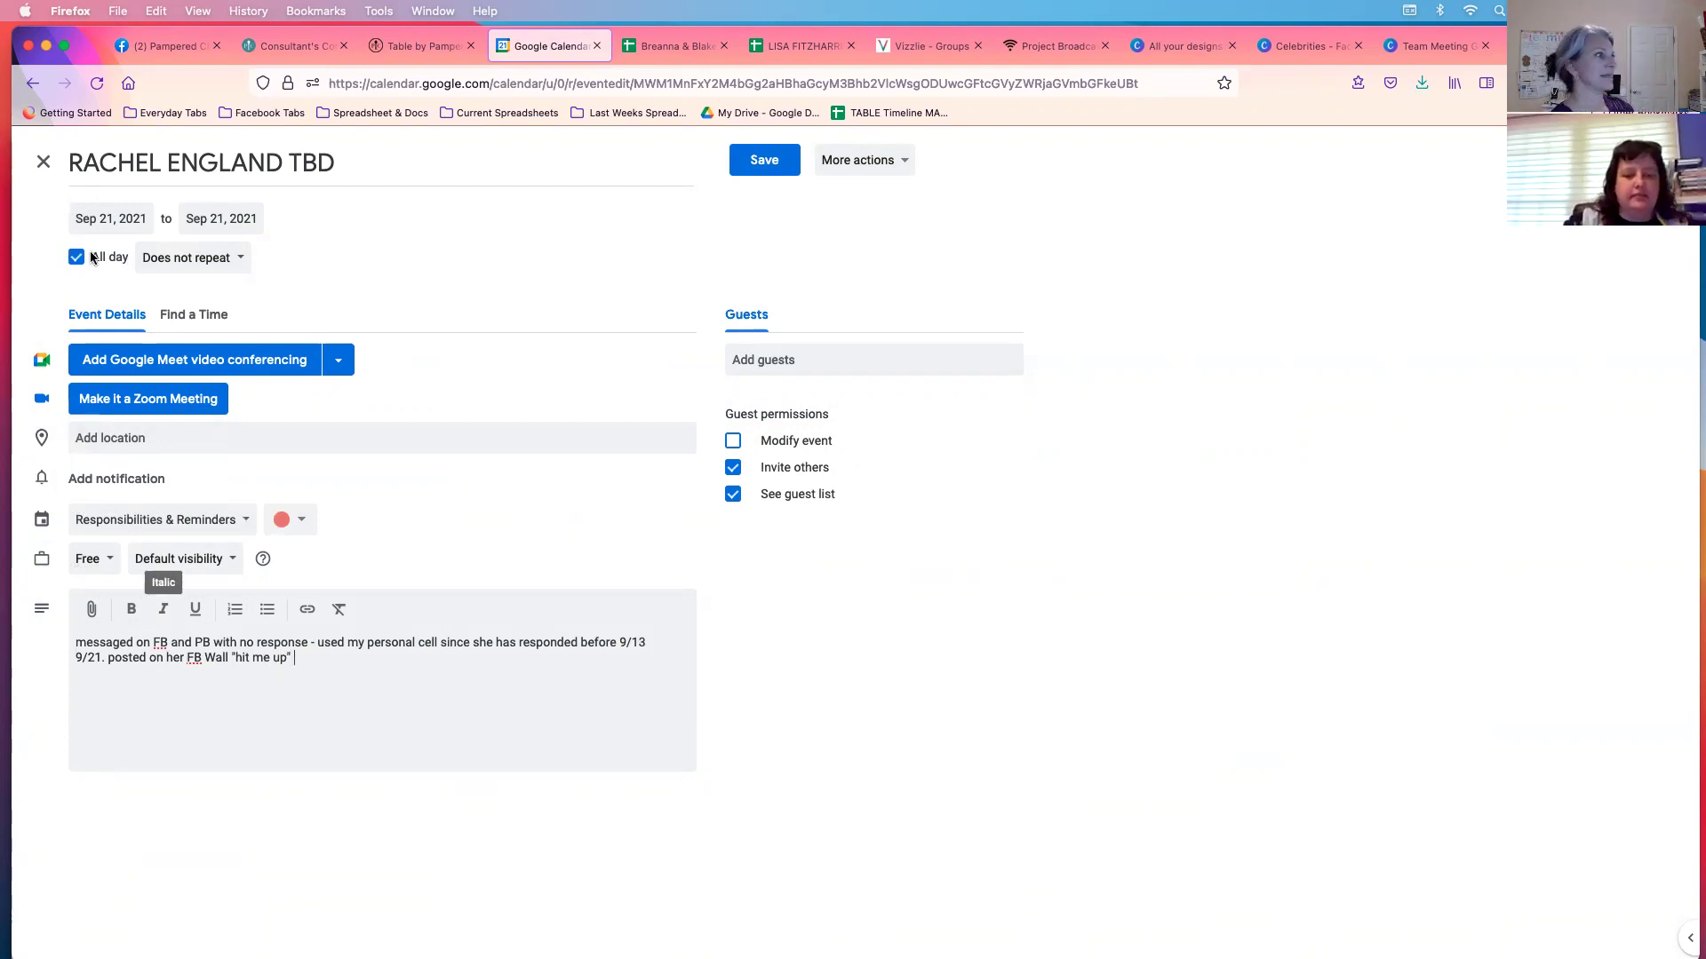
Step: Reschedule the TBD follow-up event to Sep 23, 2021 and save it
click(116, 220)
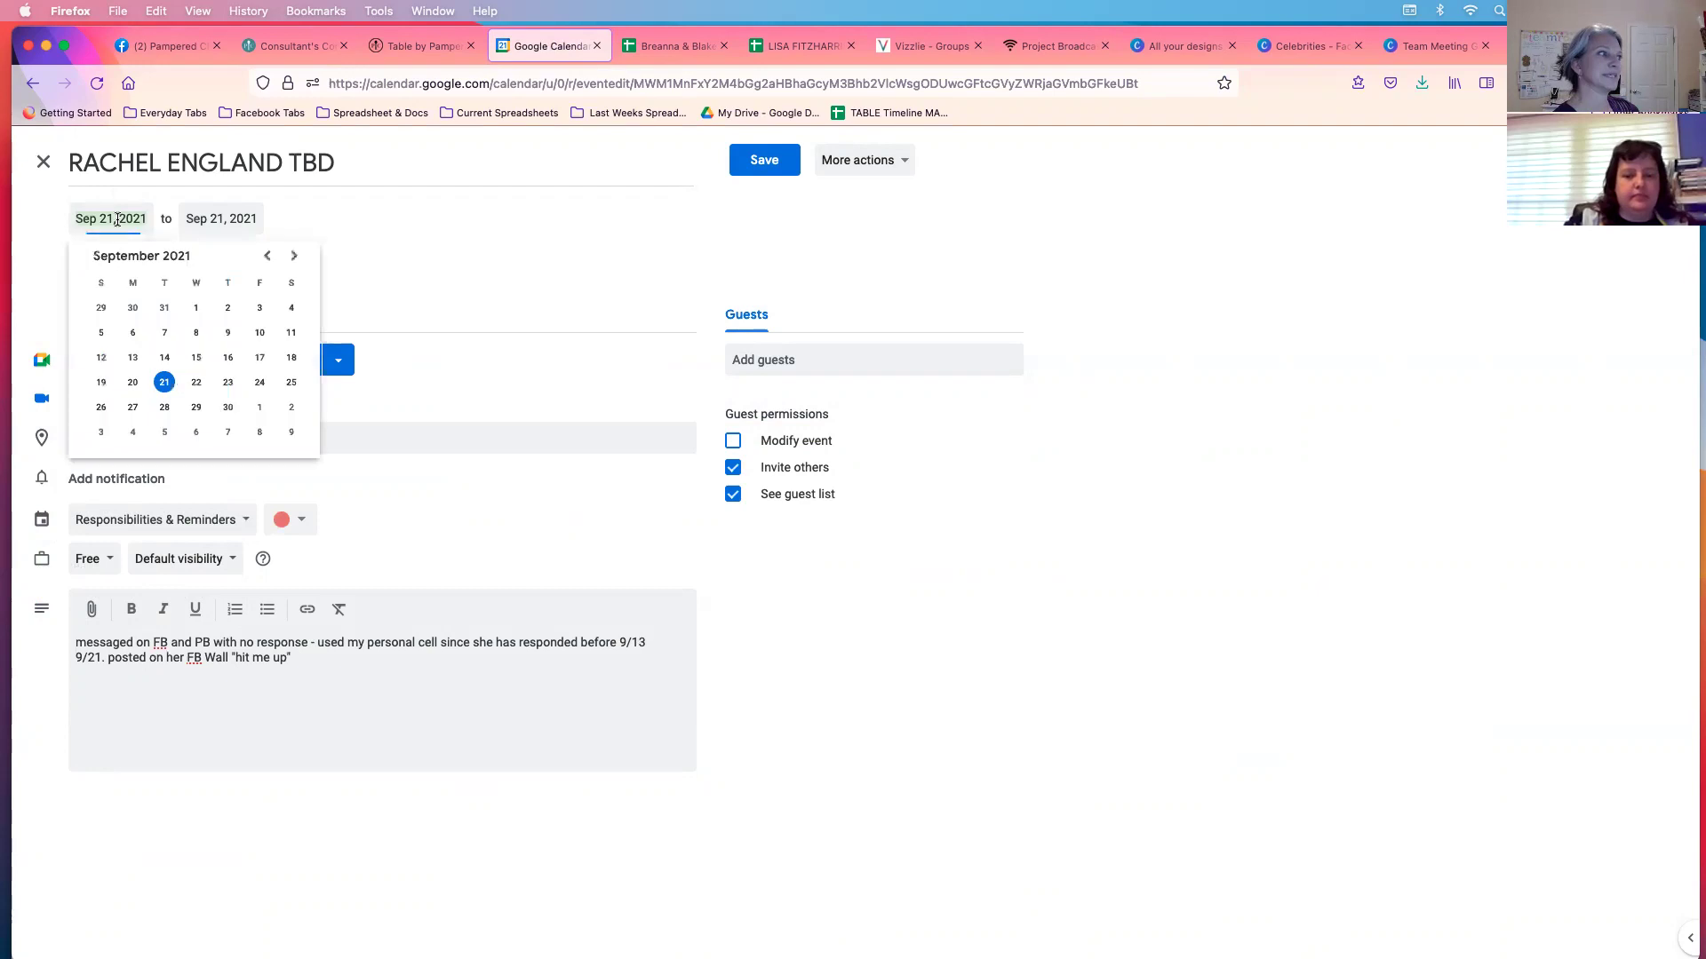
click(229, 382)
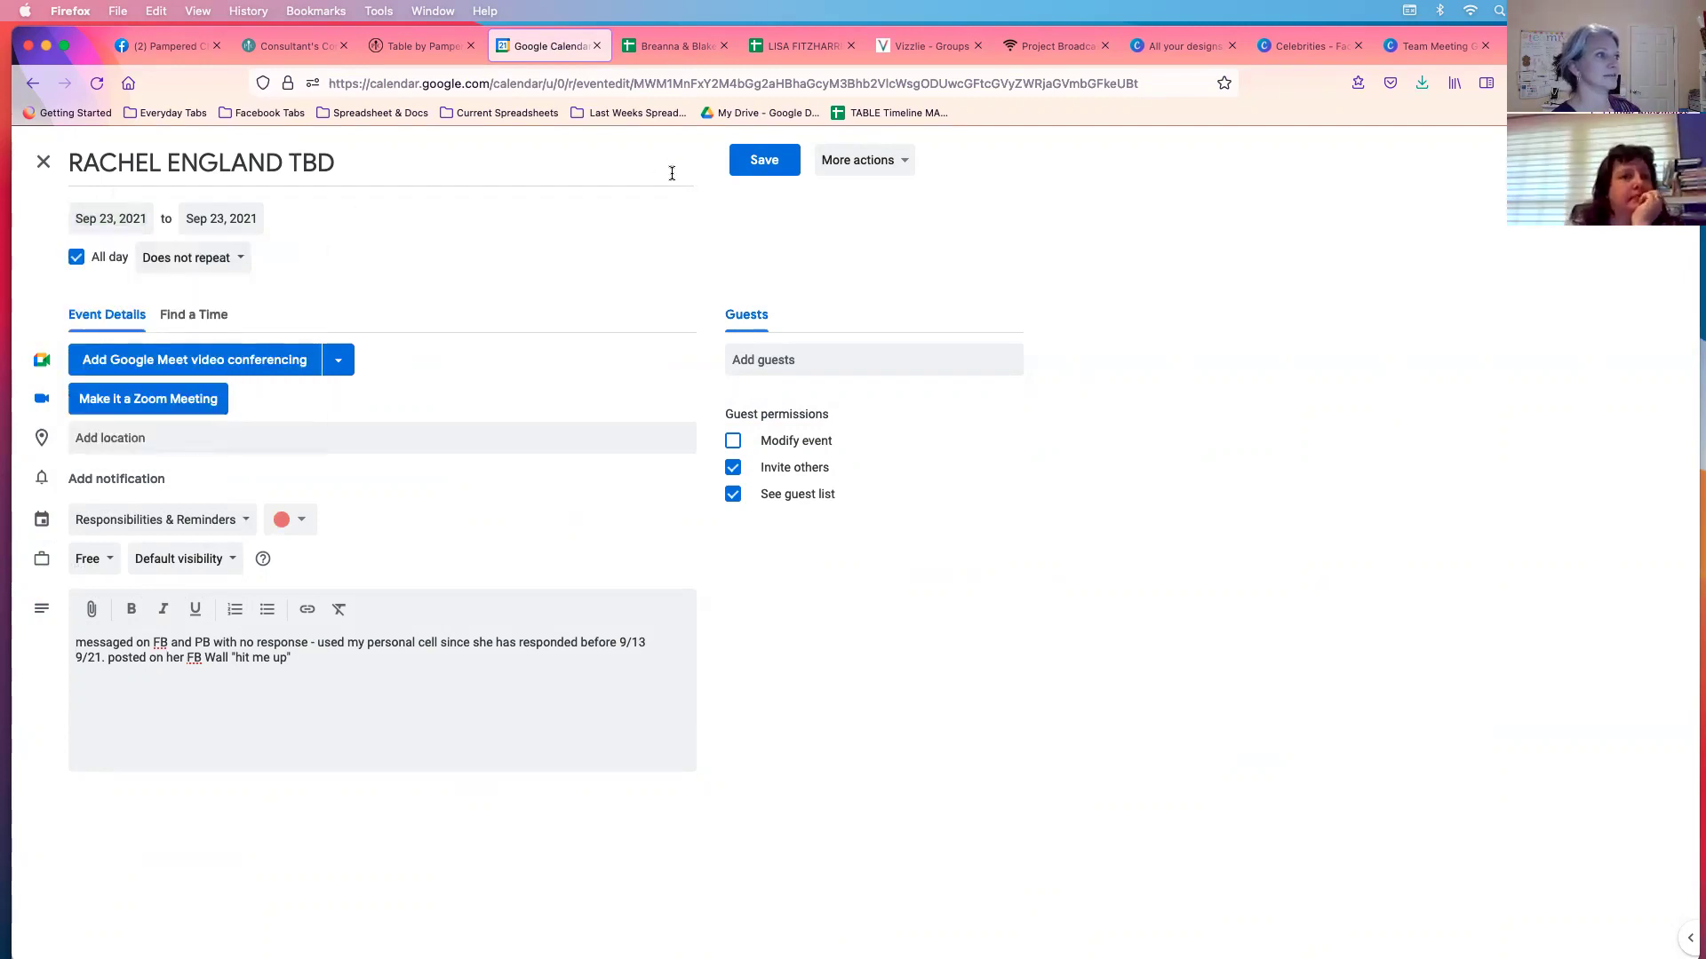
click(764, 160)
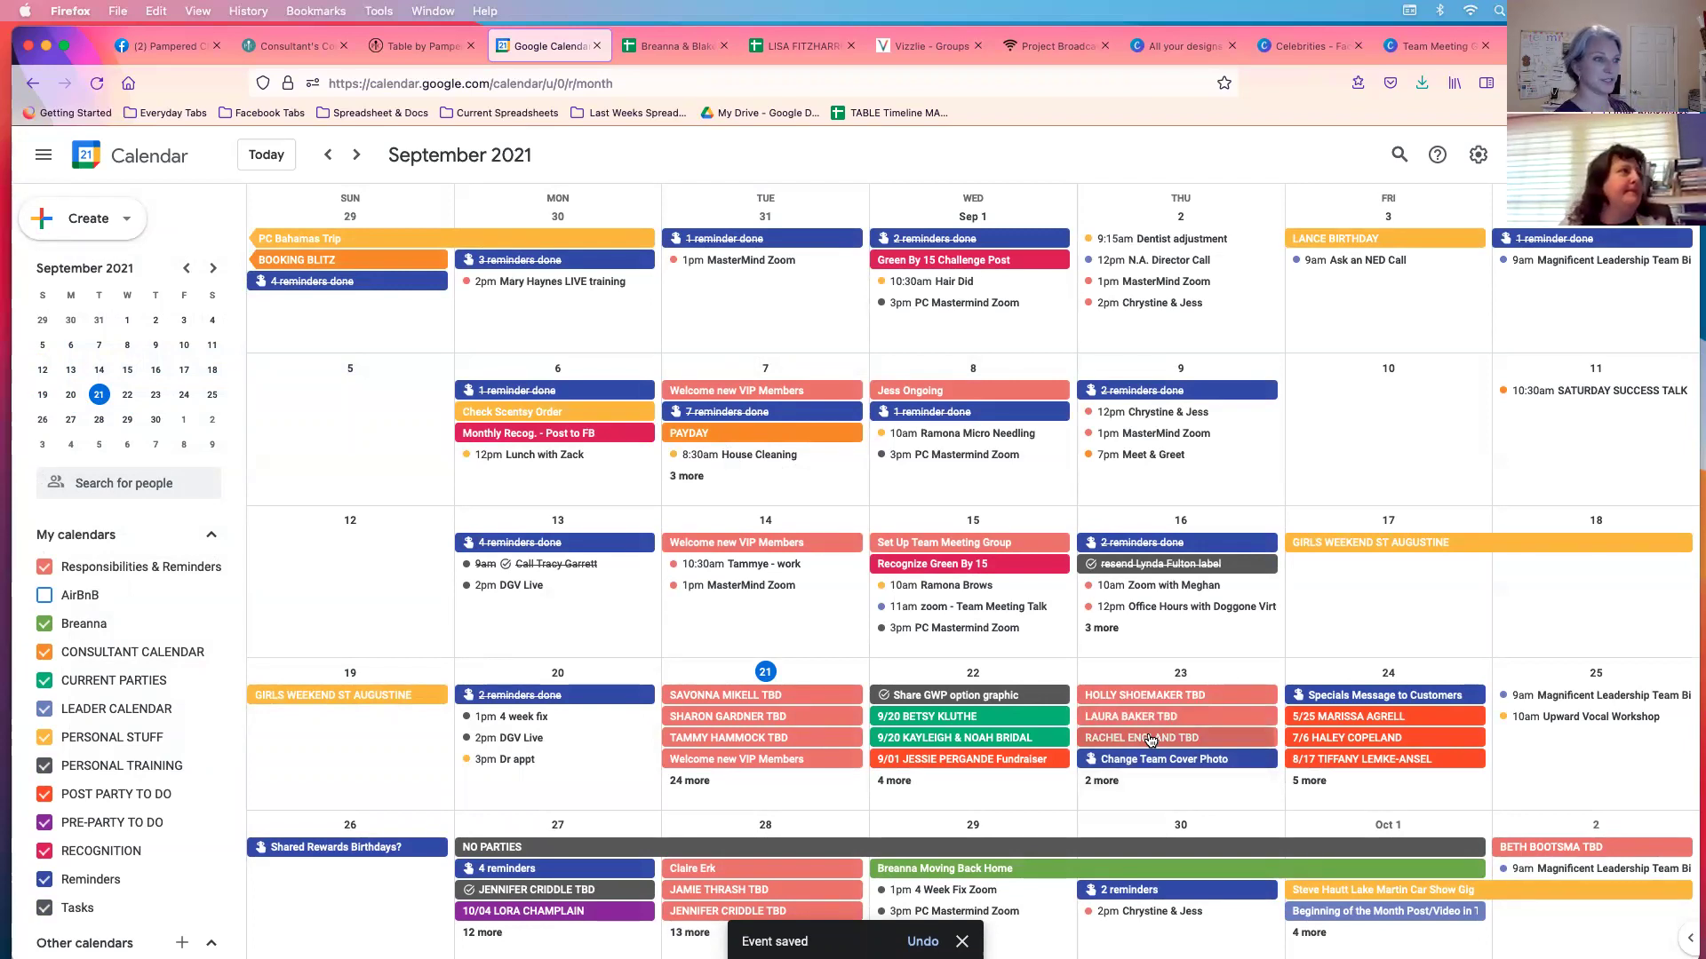
Step: Read the instructions in the September 21 "Welcome new VIP Members" event and close its details
click(712, 764)
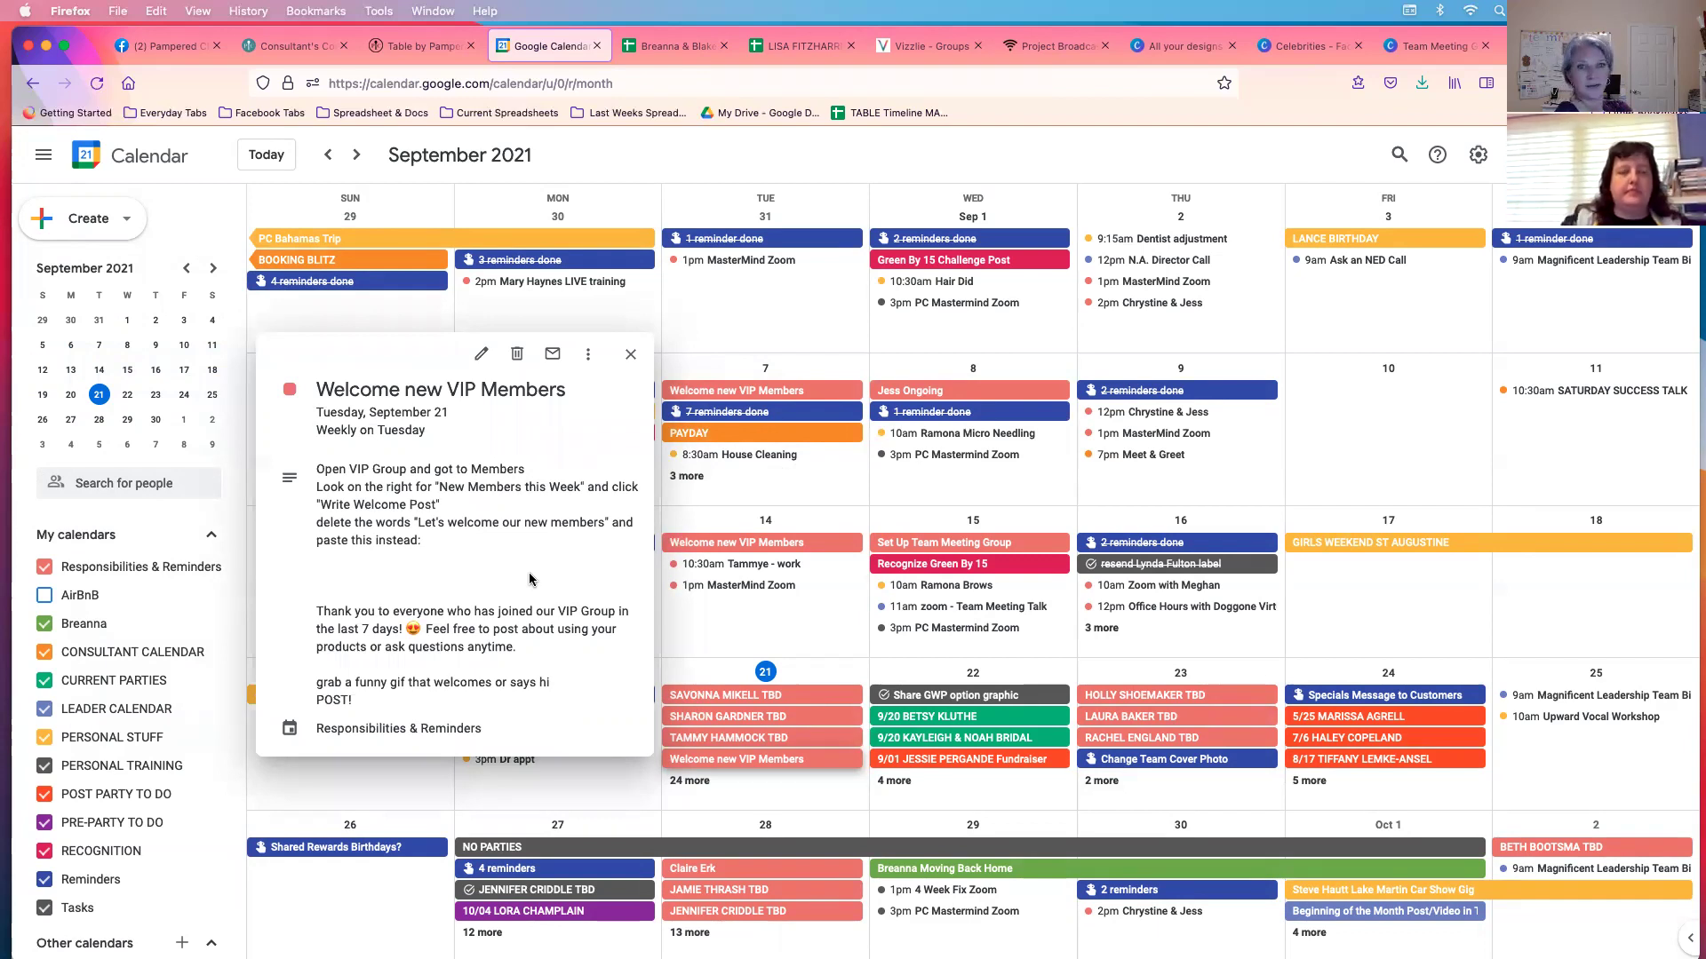
click(630, 357)
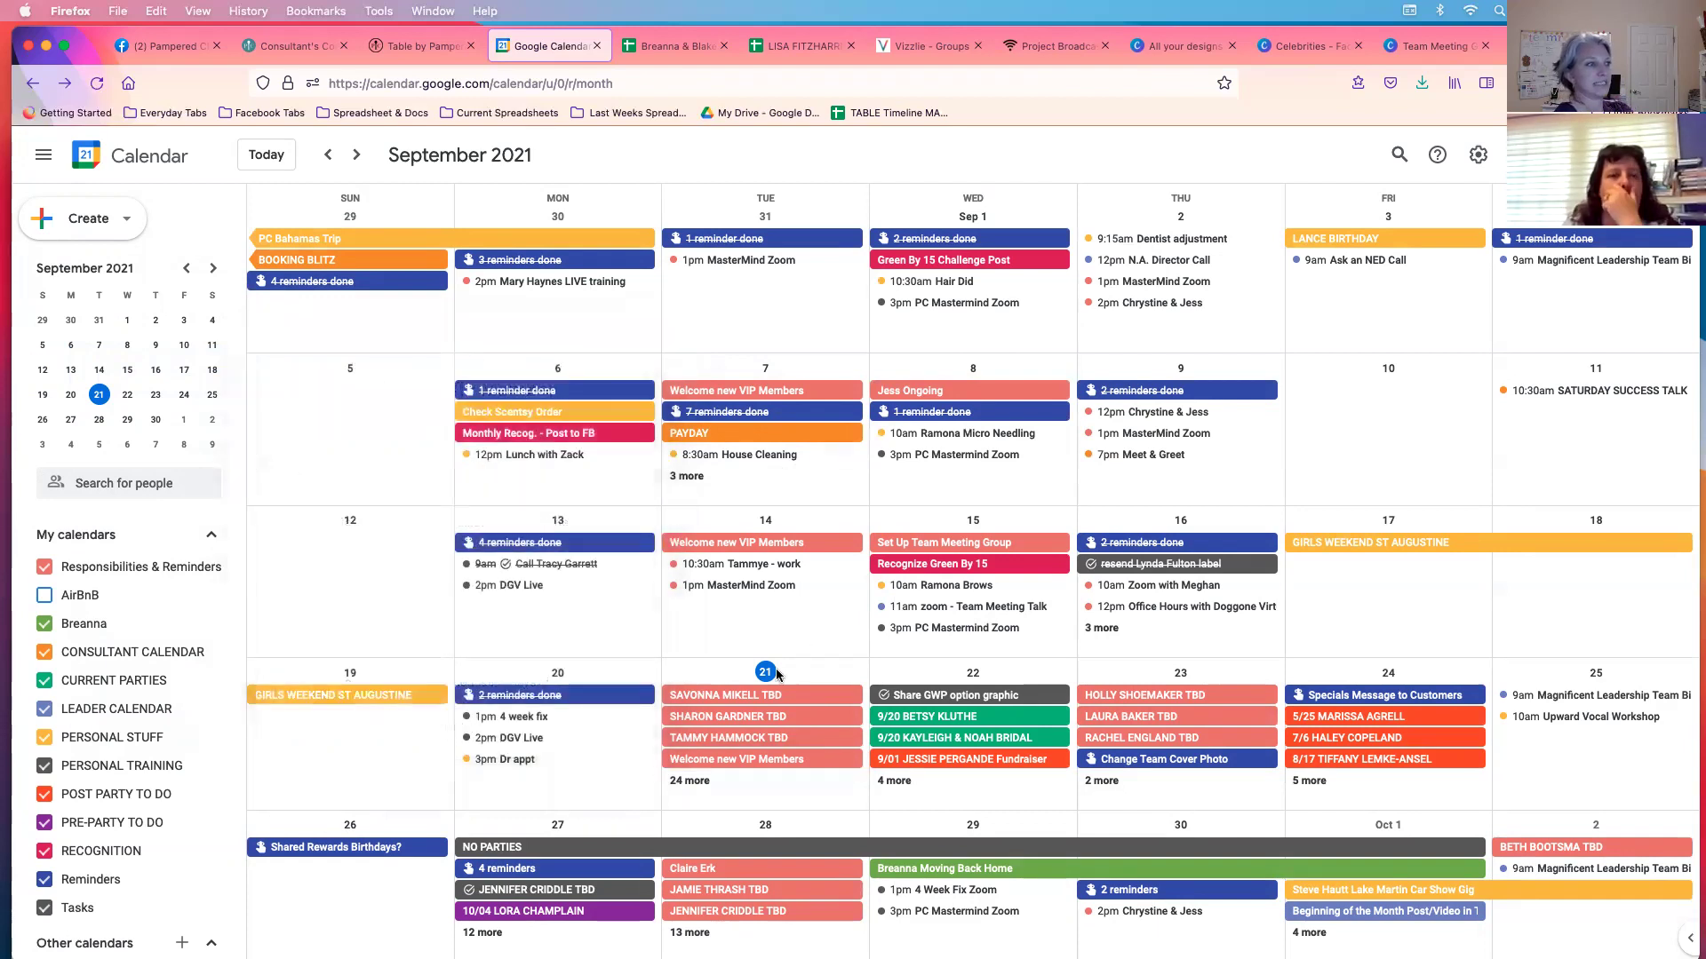
Step: Open the September 21 "Ongoing Projects" event, read through its weekly task description and leave without making changes
click(687, 782)
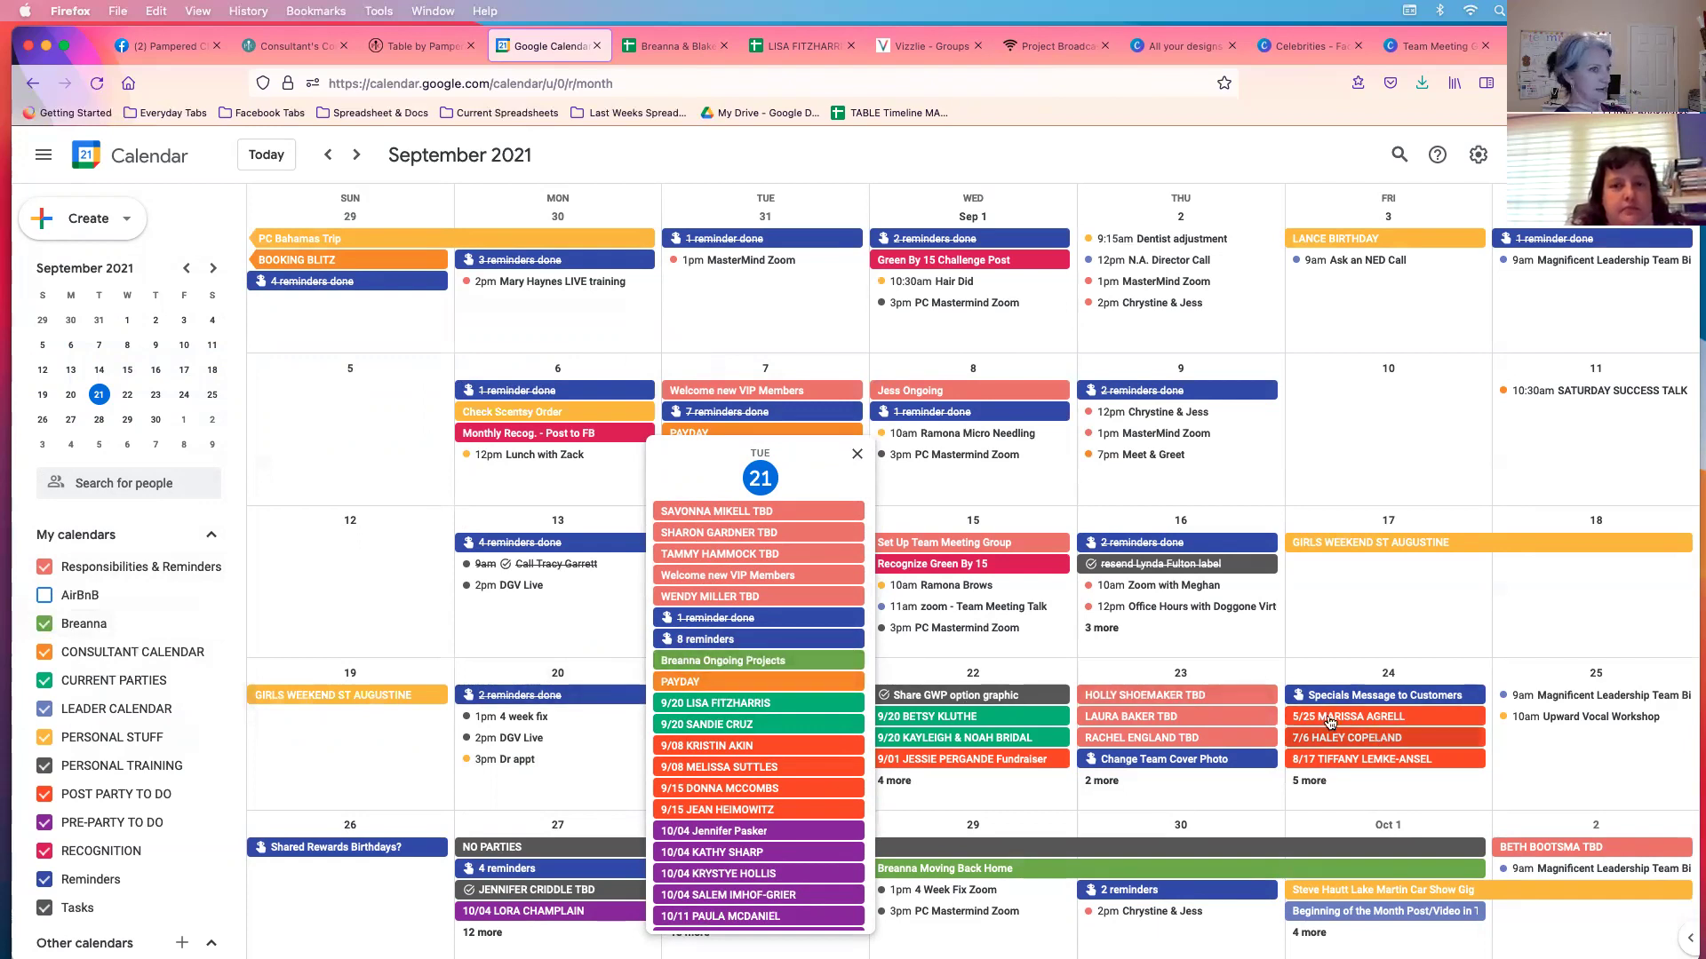
click(749, 669)
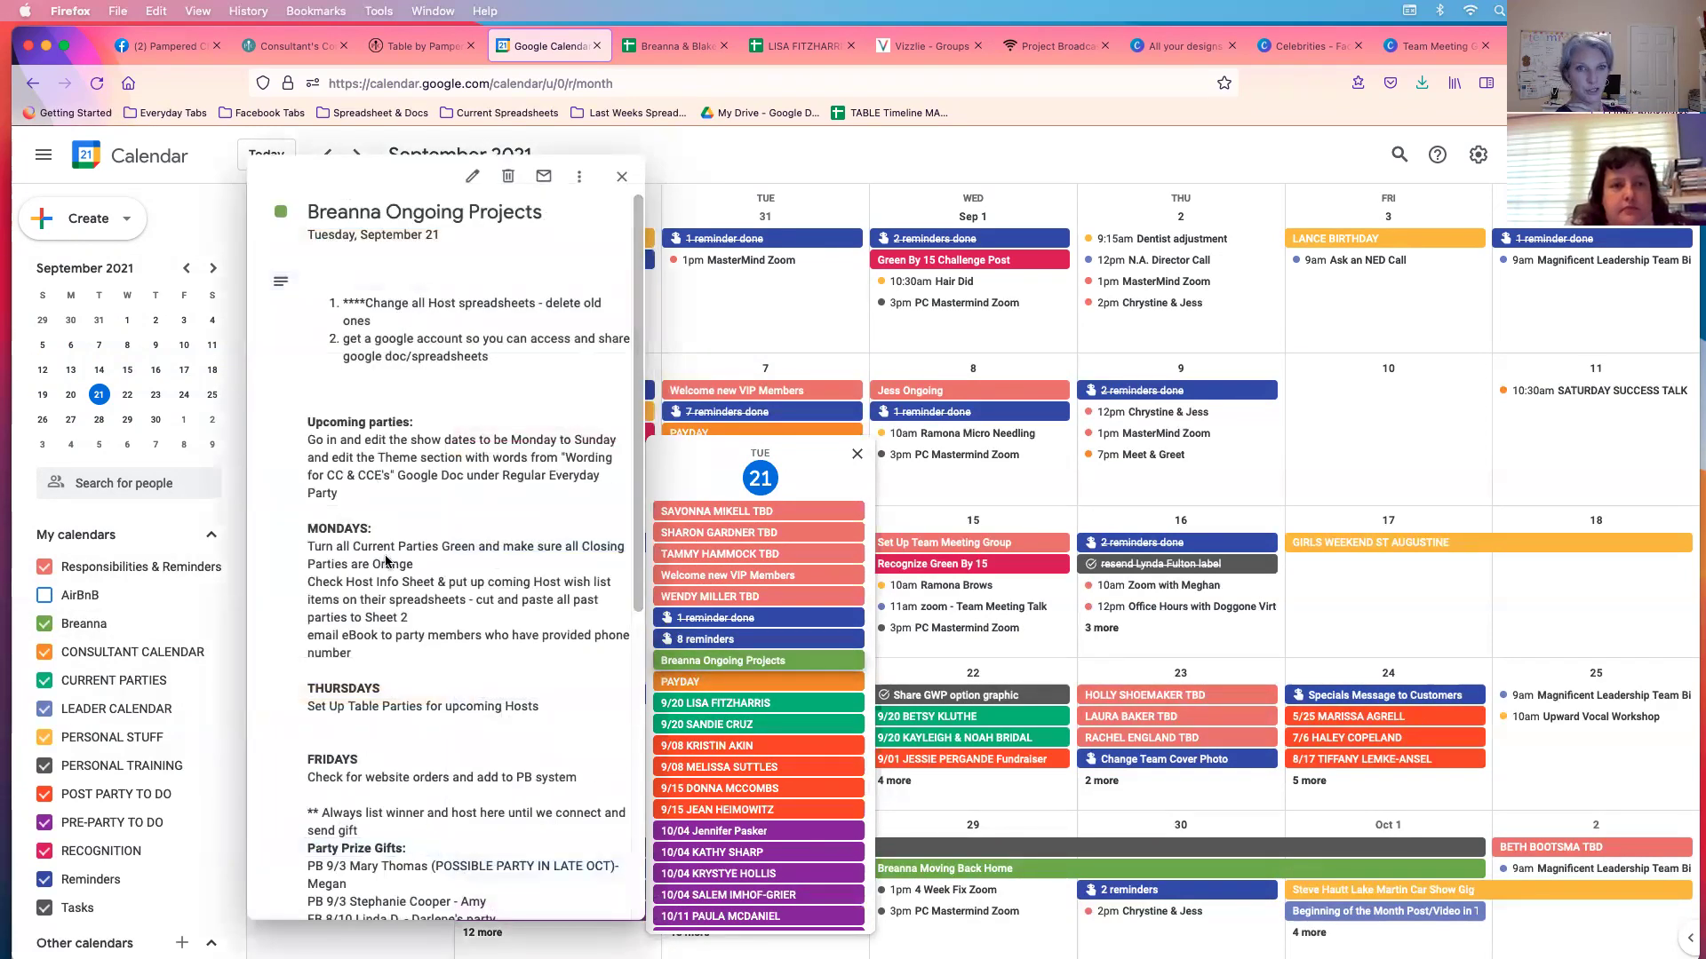
click(487, 175)
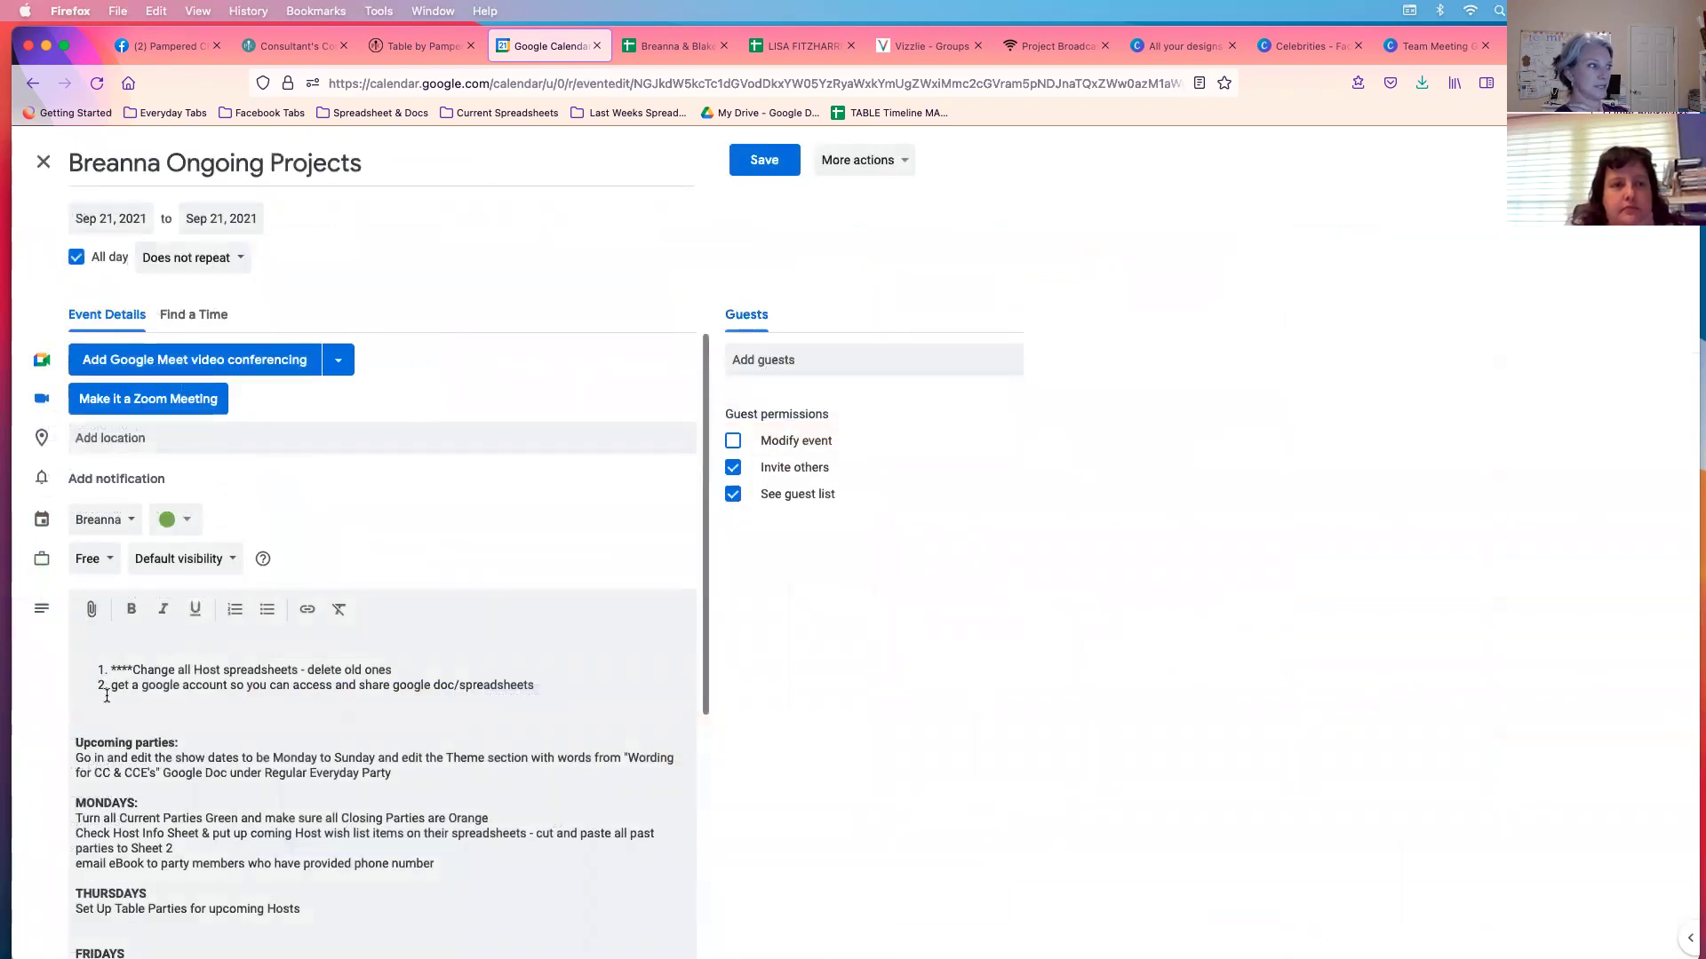
scroll(116, 762, down, 3)
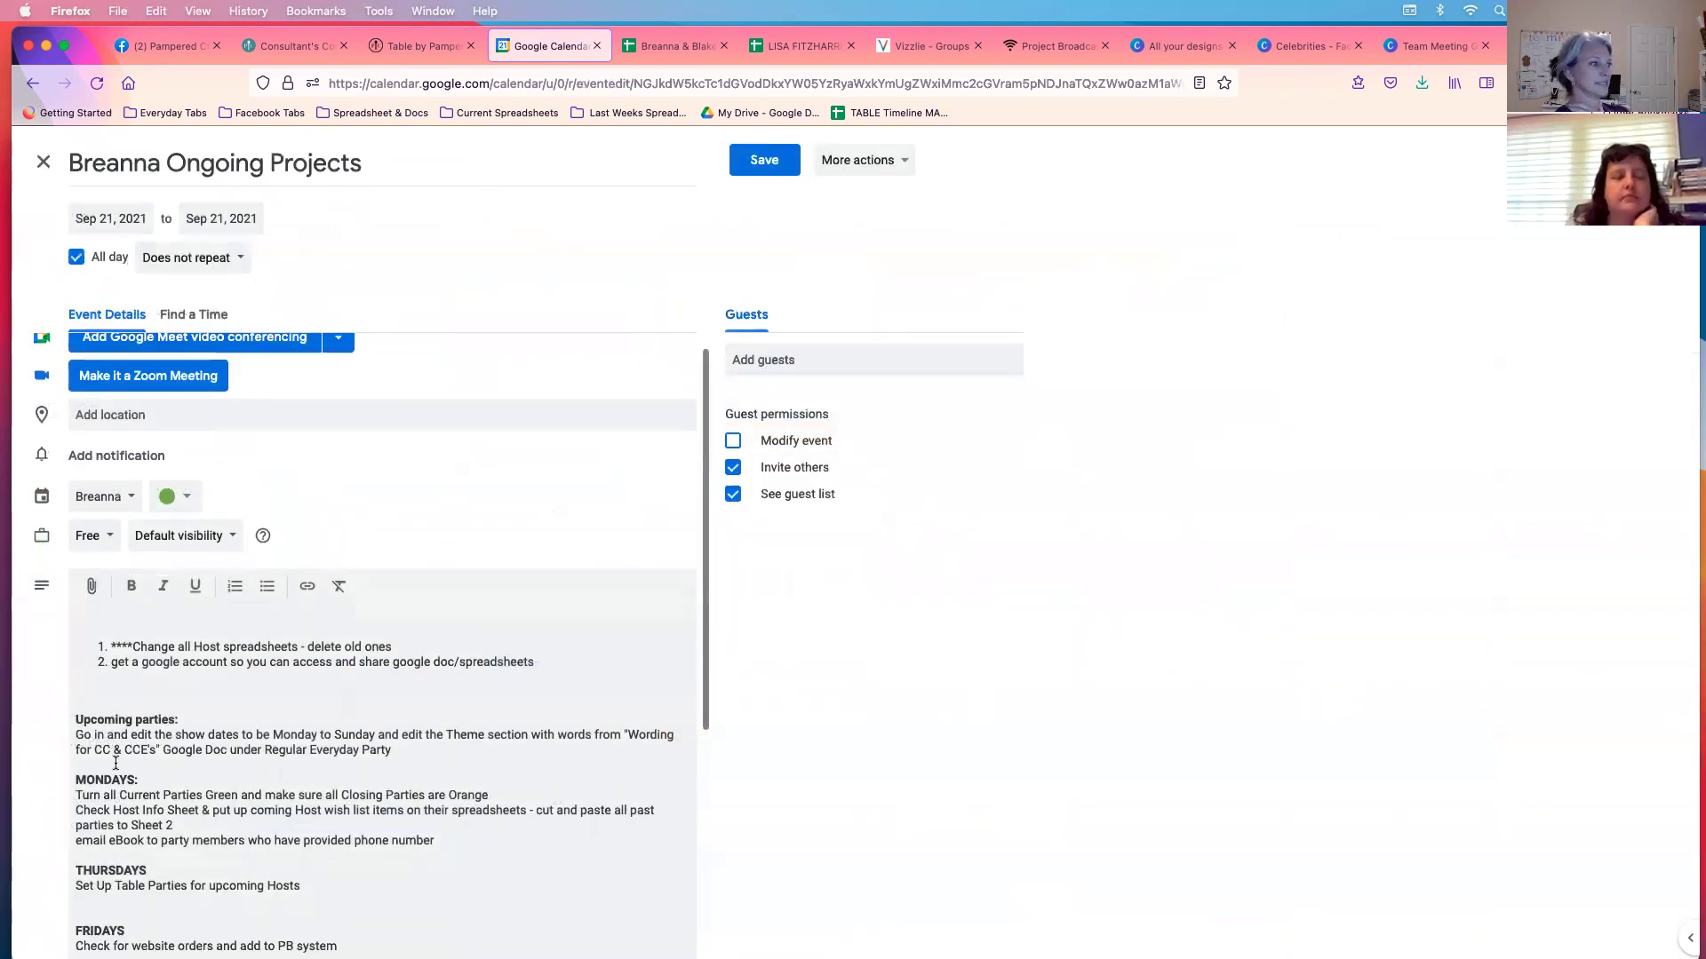
scroll(115, 762, down, 1)
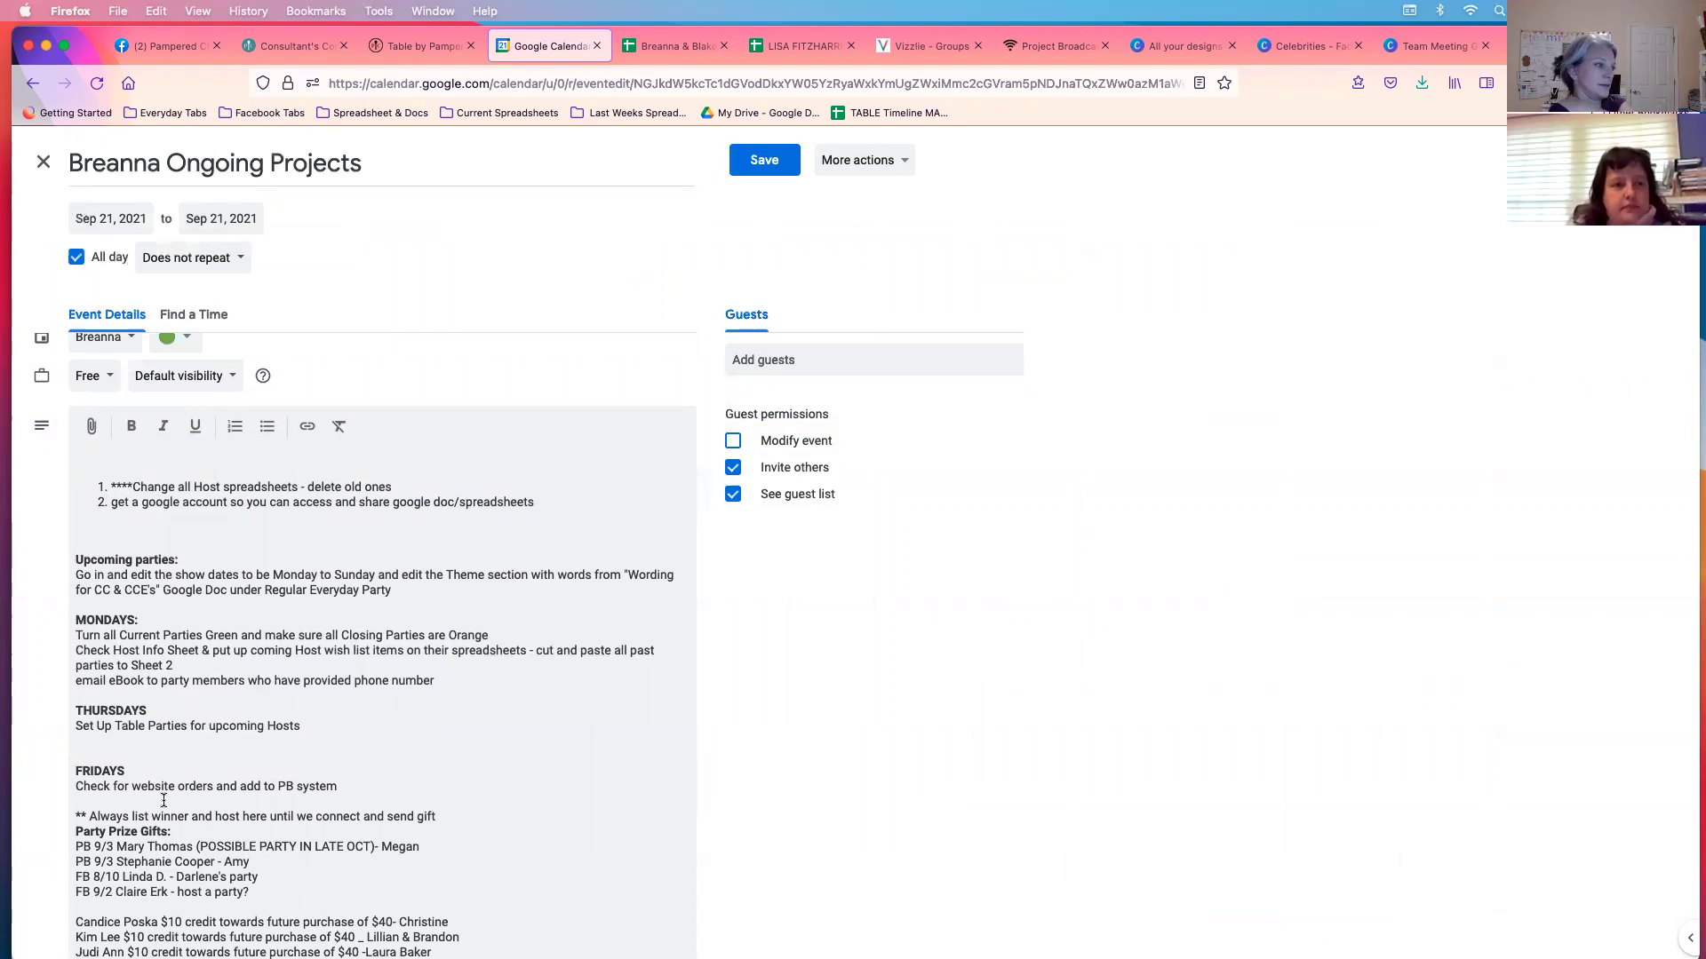
scroll(164, 800, down, 1)
scroll(175, 789, up, 4)
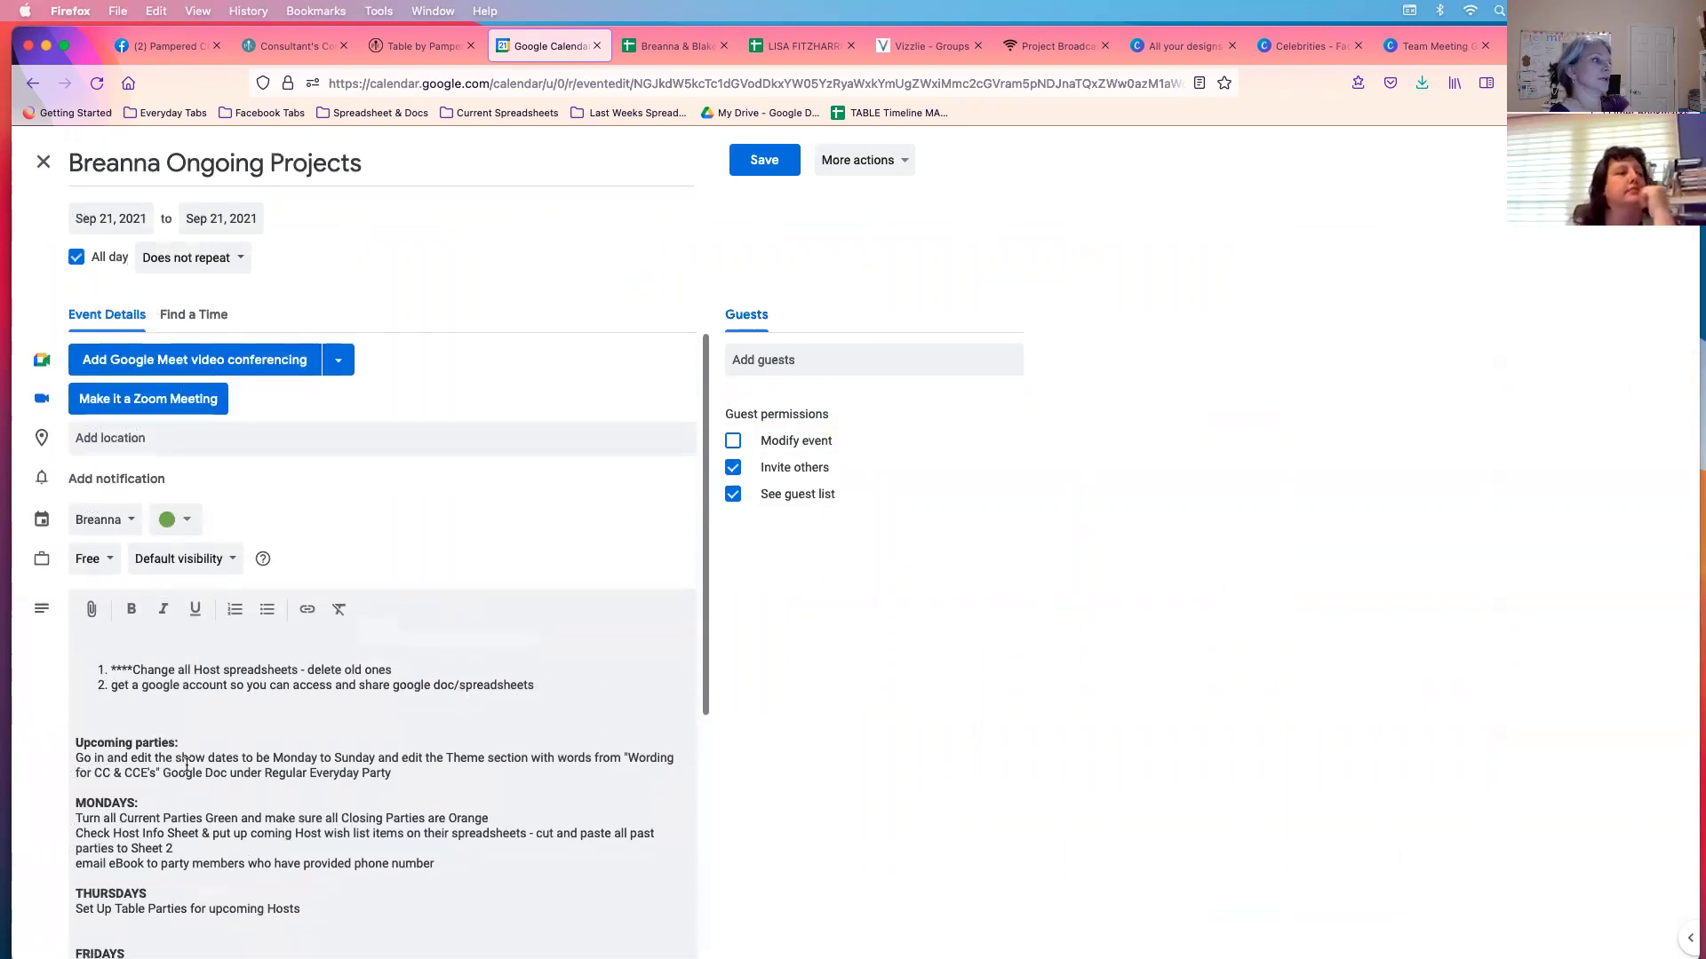
click(46, 160)
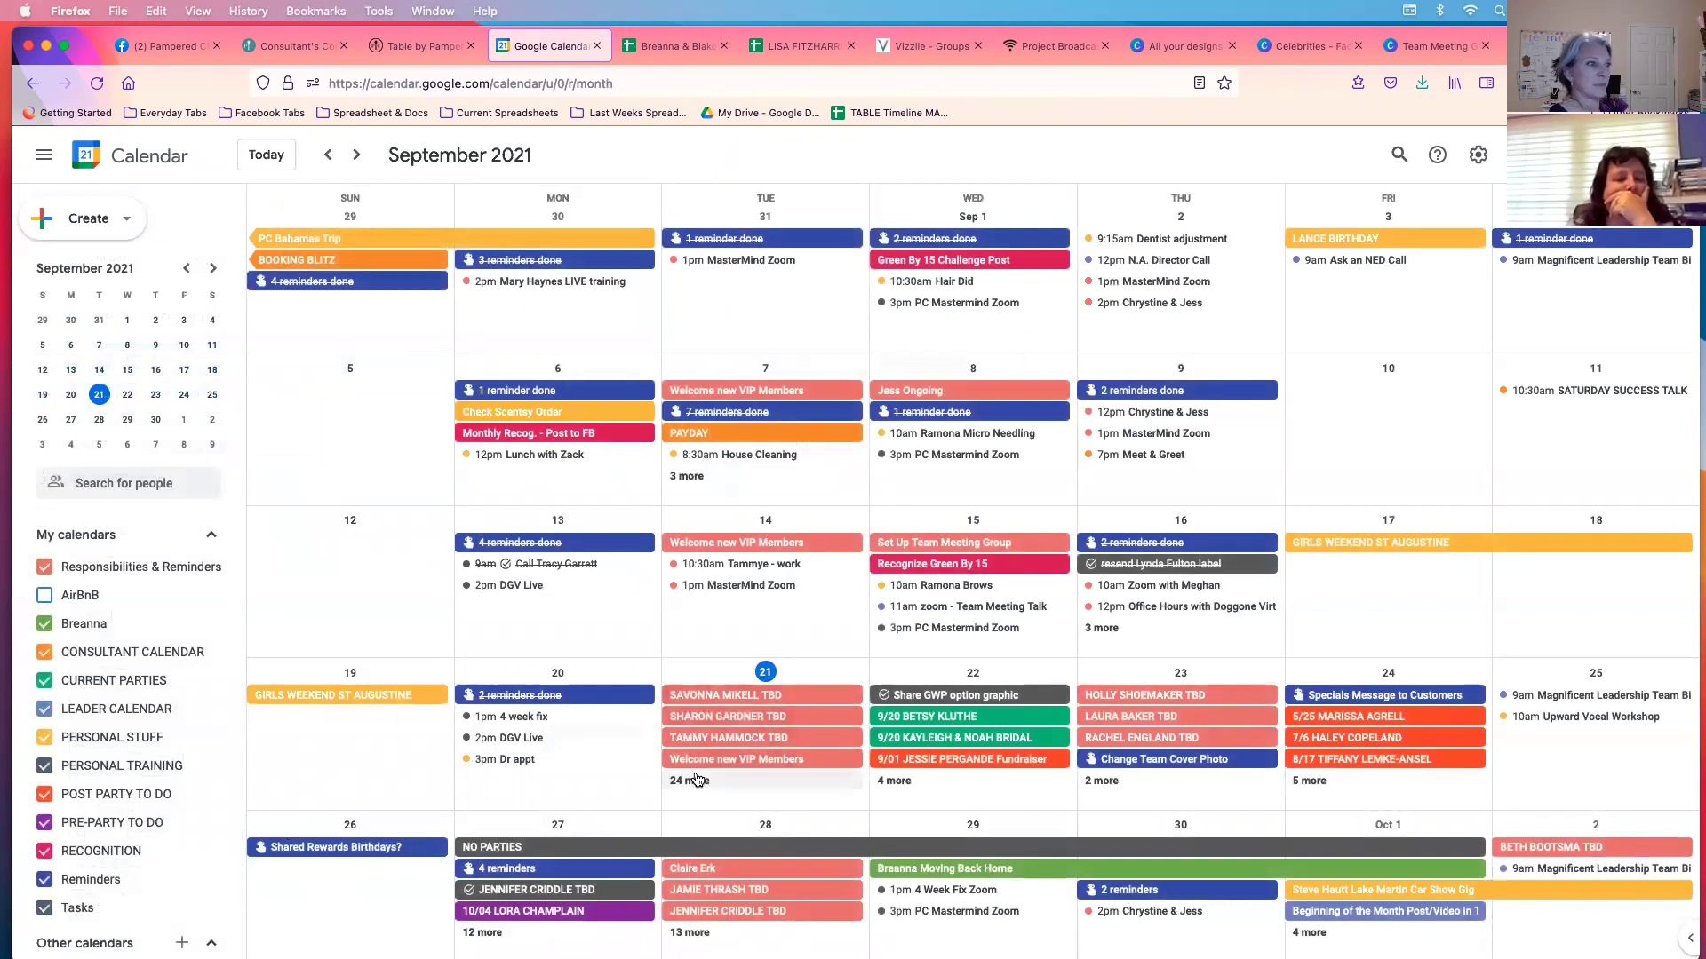
Step: Review the full list of September 21 entries down to the timed appointments
click(696, 780)
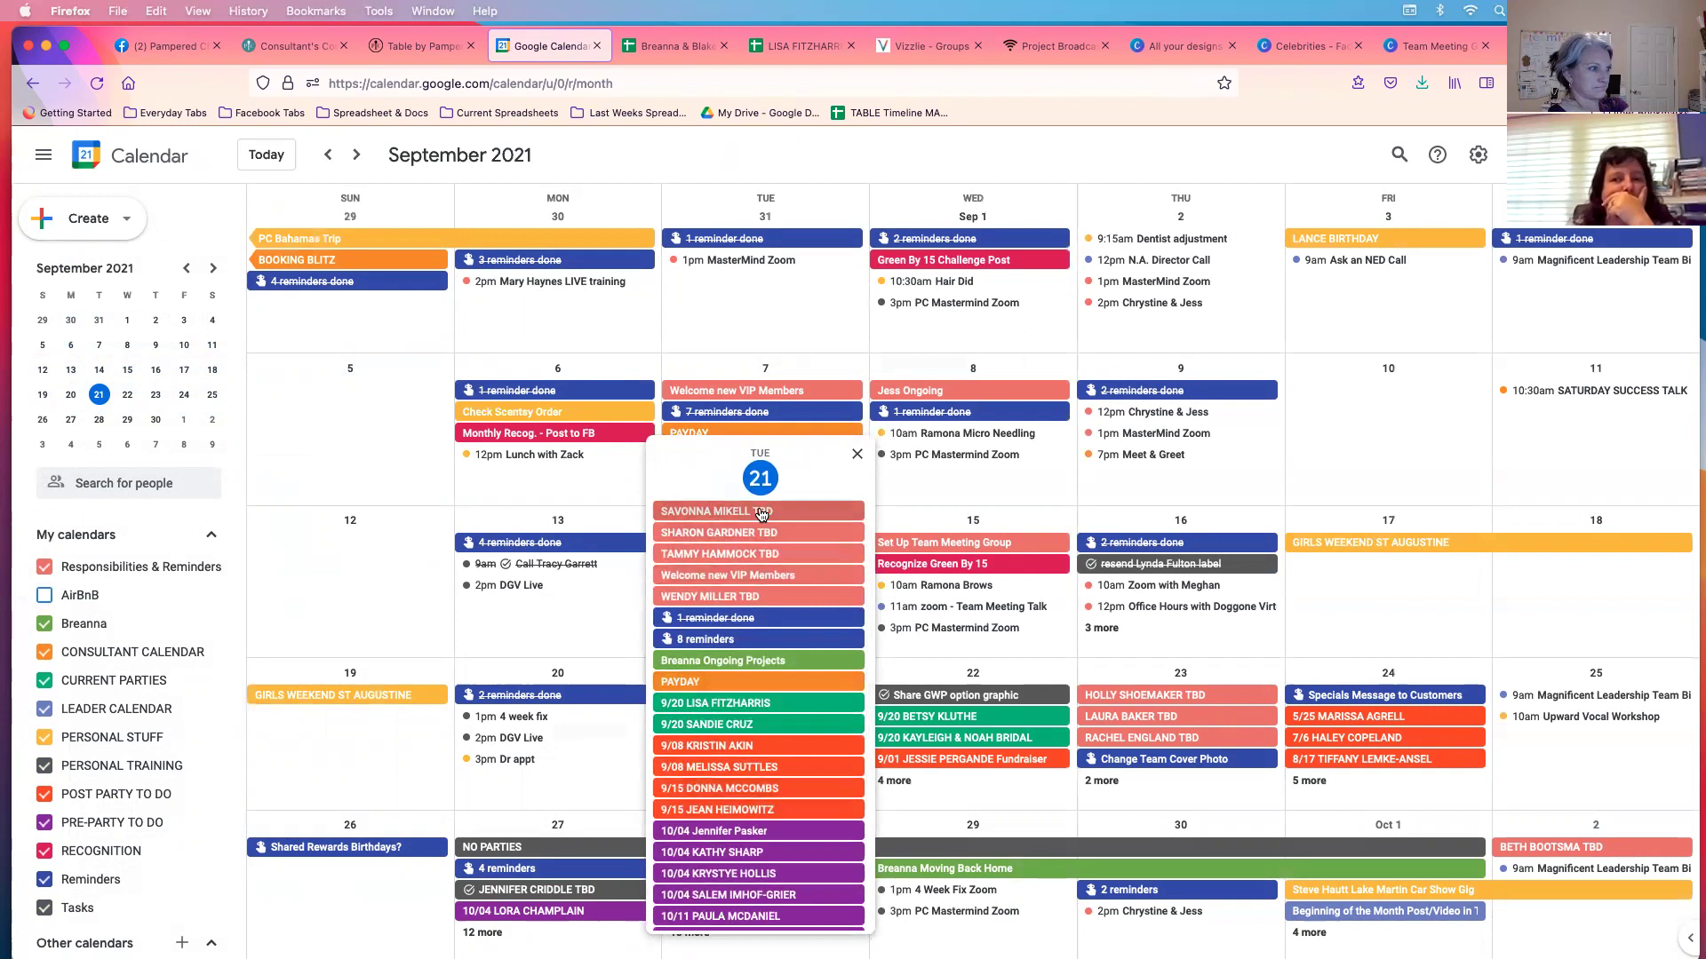
scroll(762, 697, down, 2)
scroll(762, 697, down, 3)
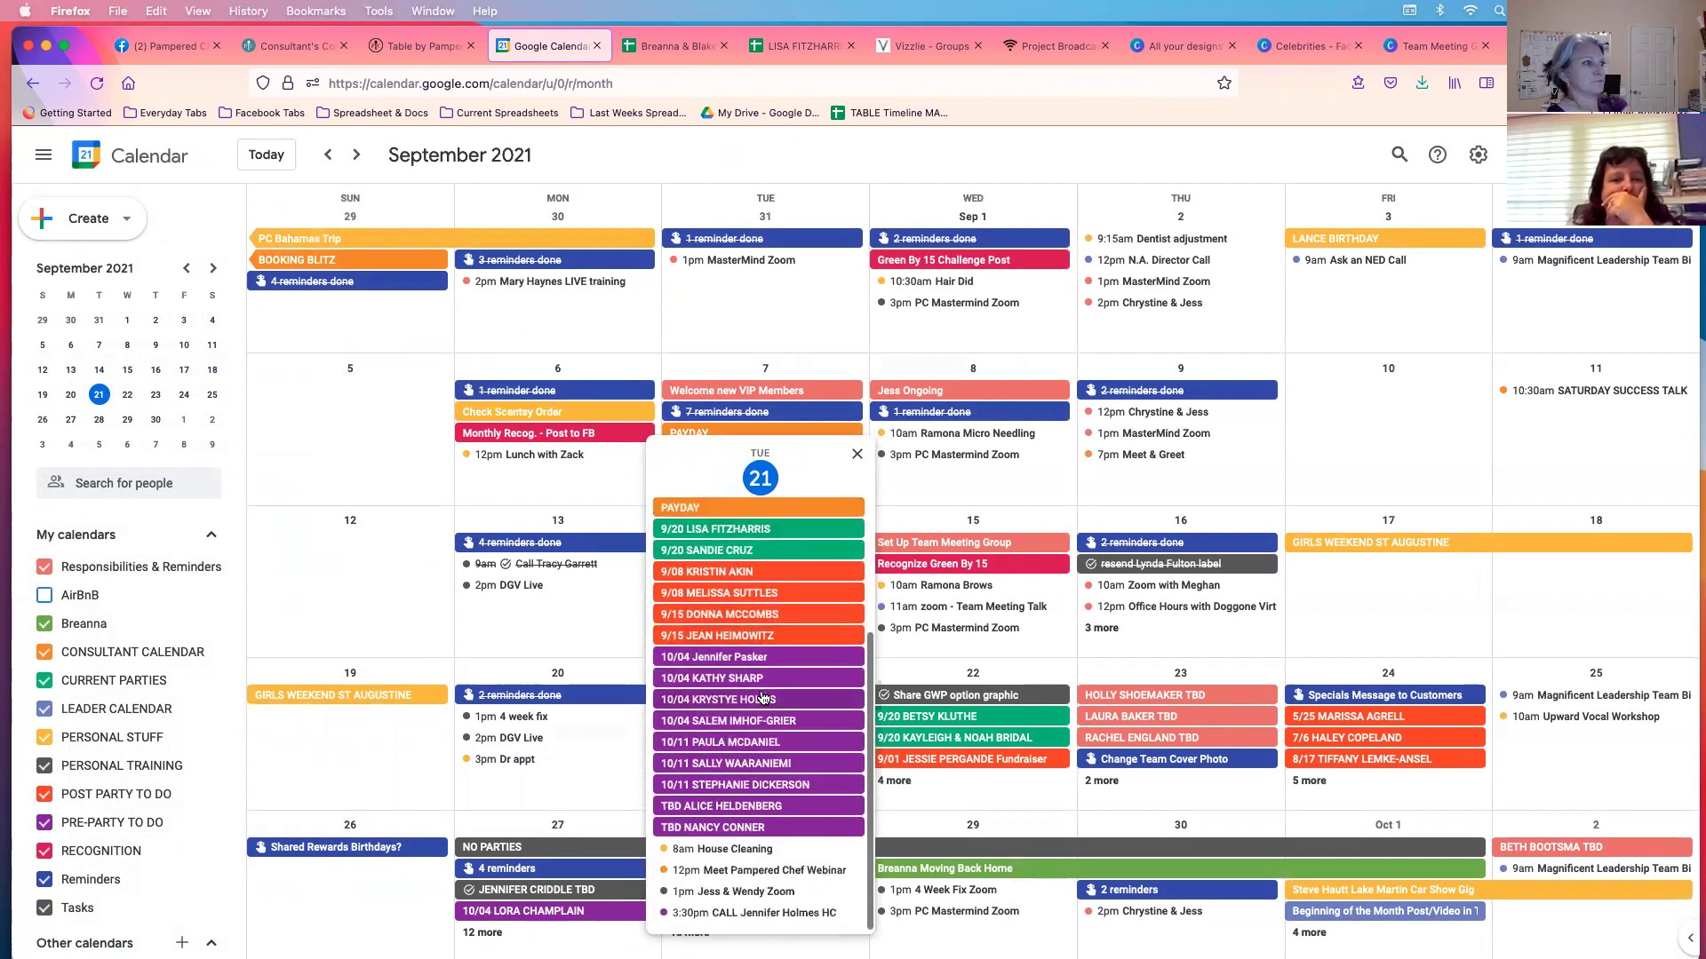
Step: Review the full entry lists for September 21, 16 and 22, look ahead to October 2021 and return to September
scroll(762, 697, up, 5)
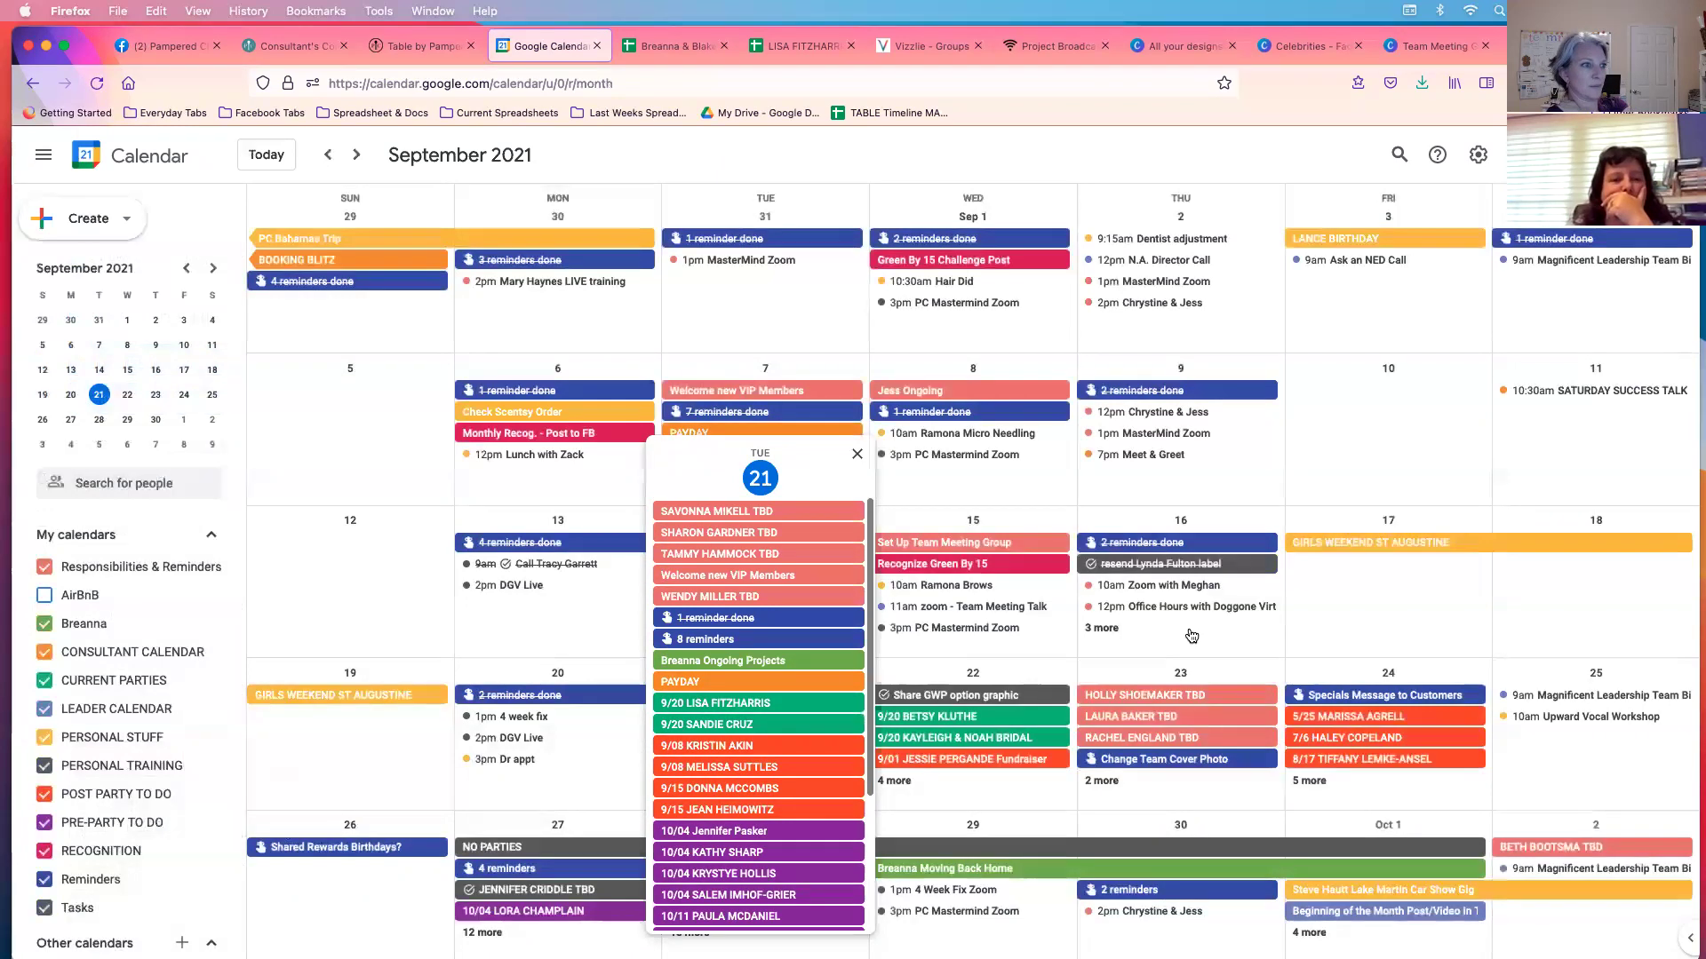
click(1102, 629)
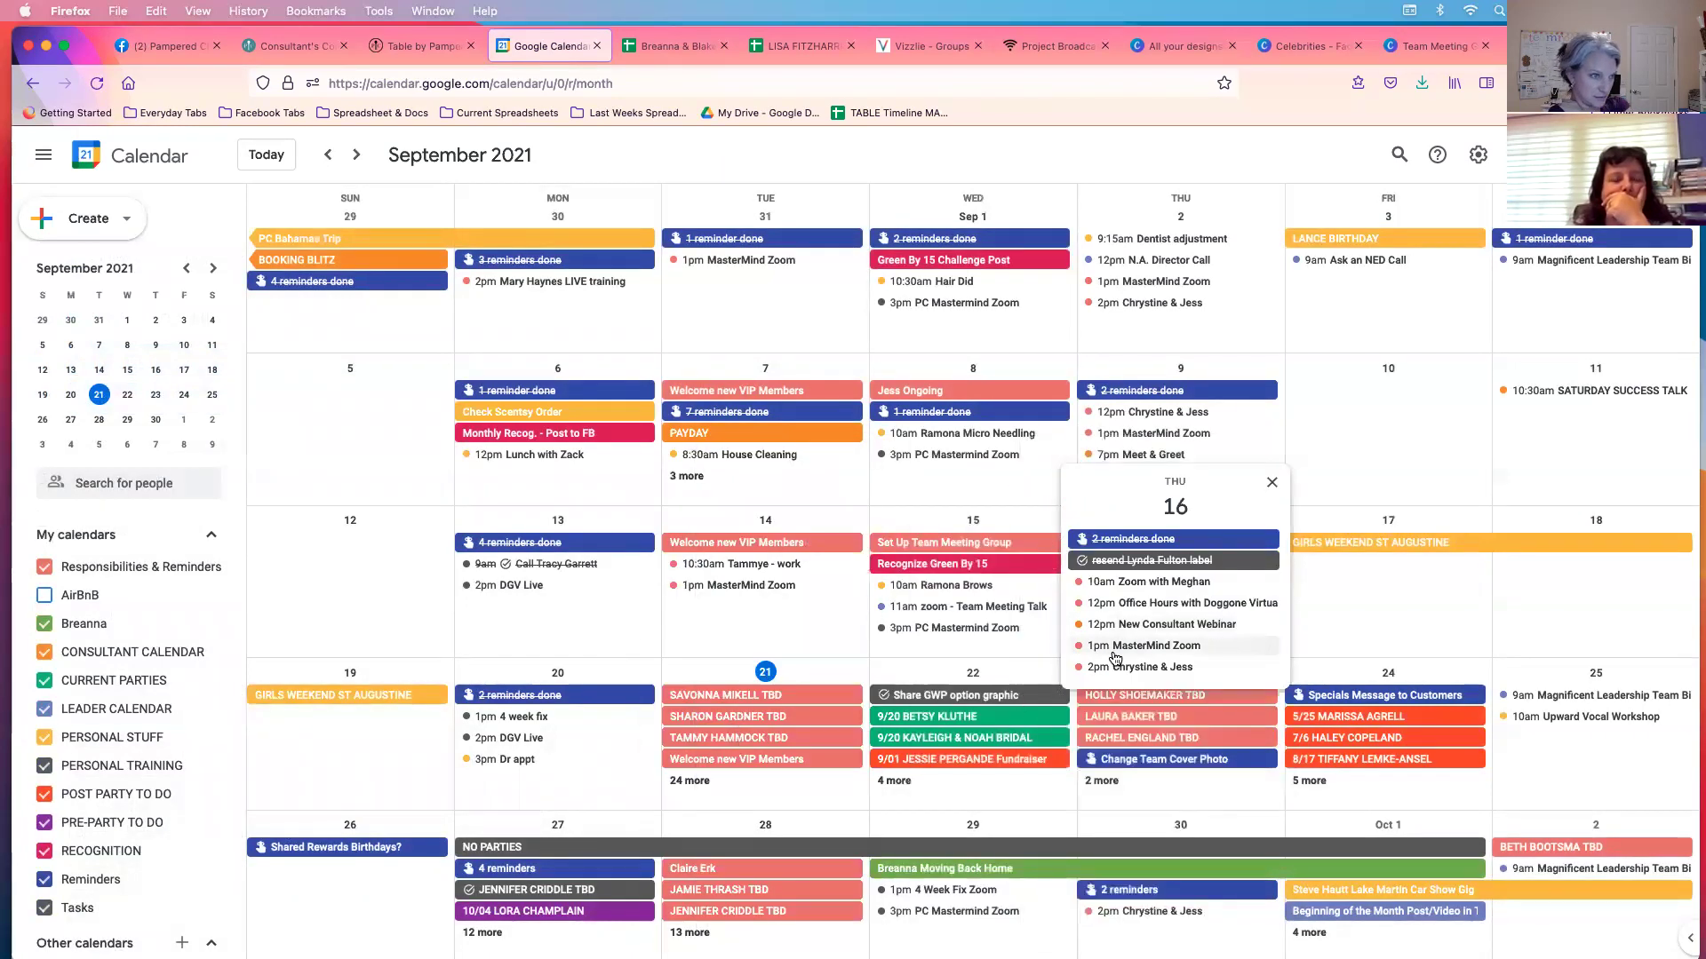
click(1334, 603)
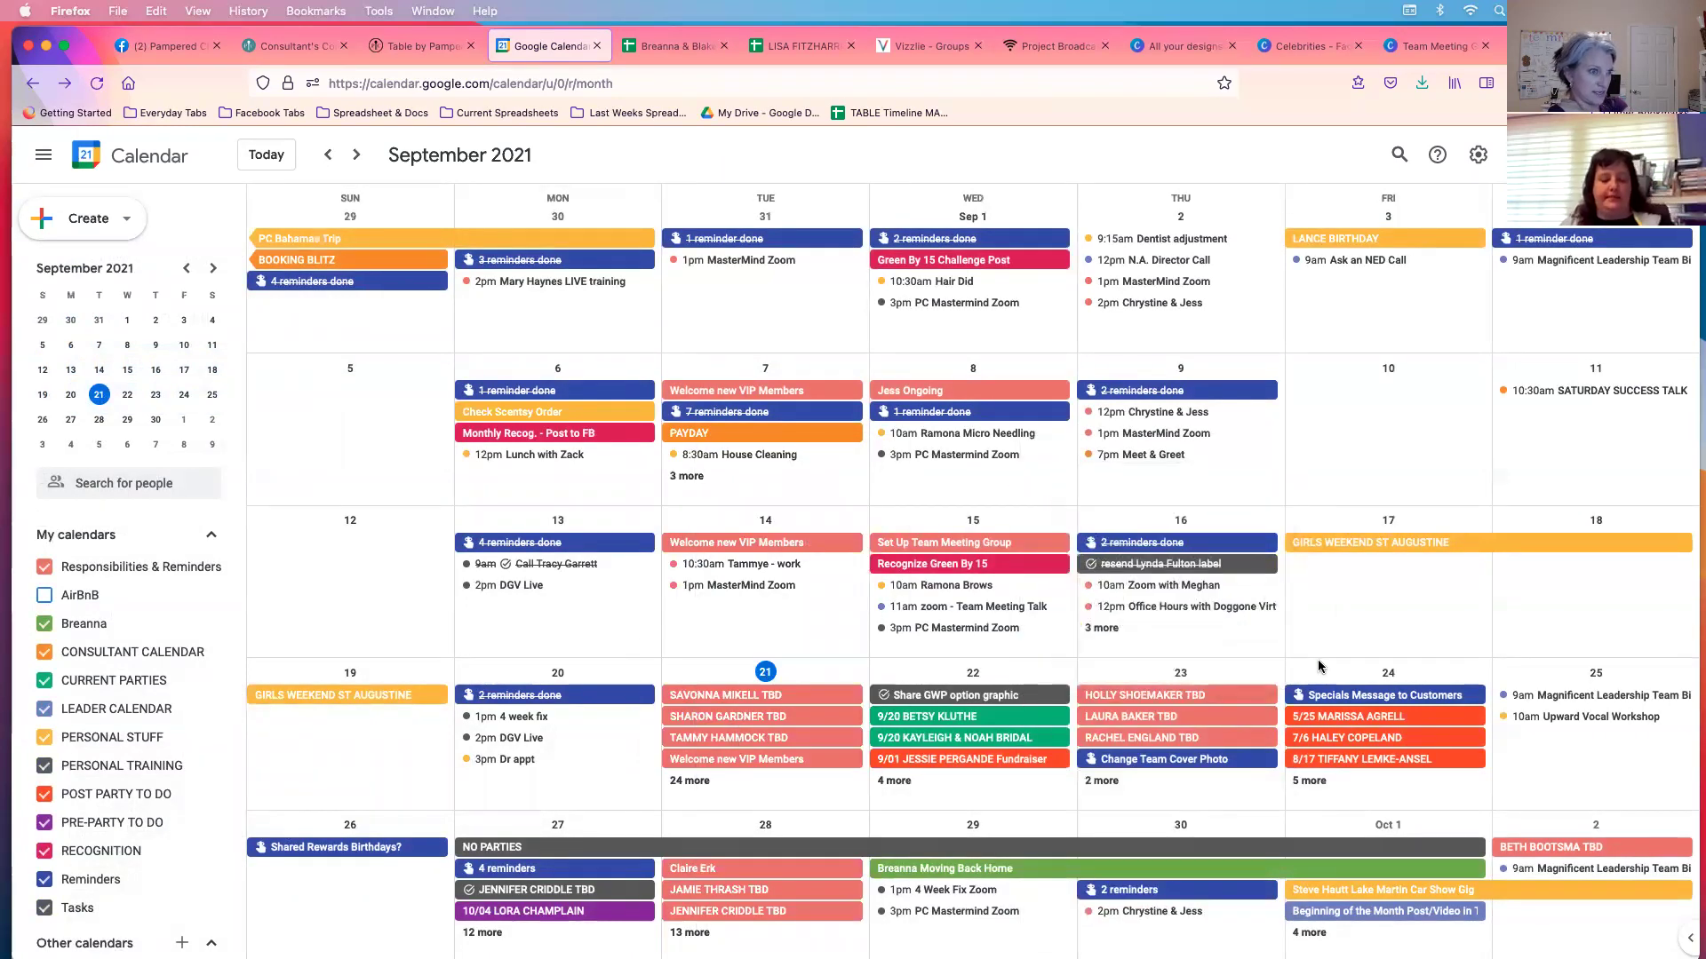
click(896, 779)
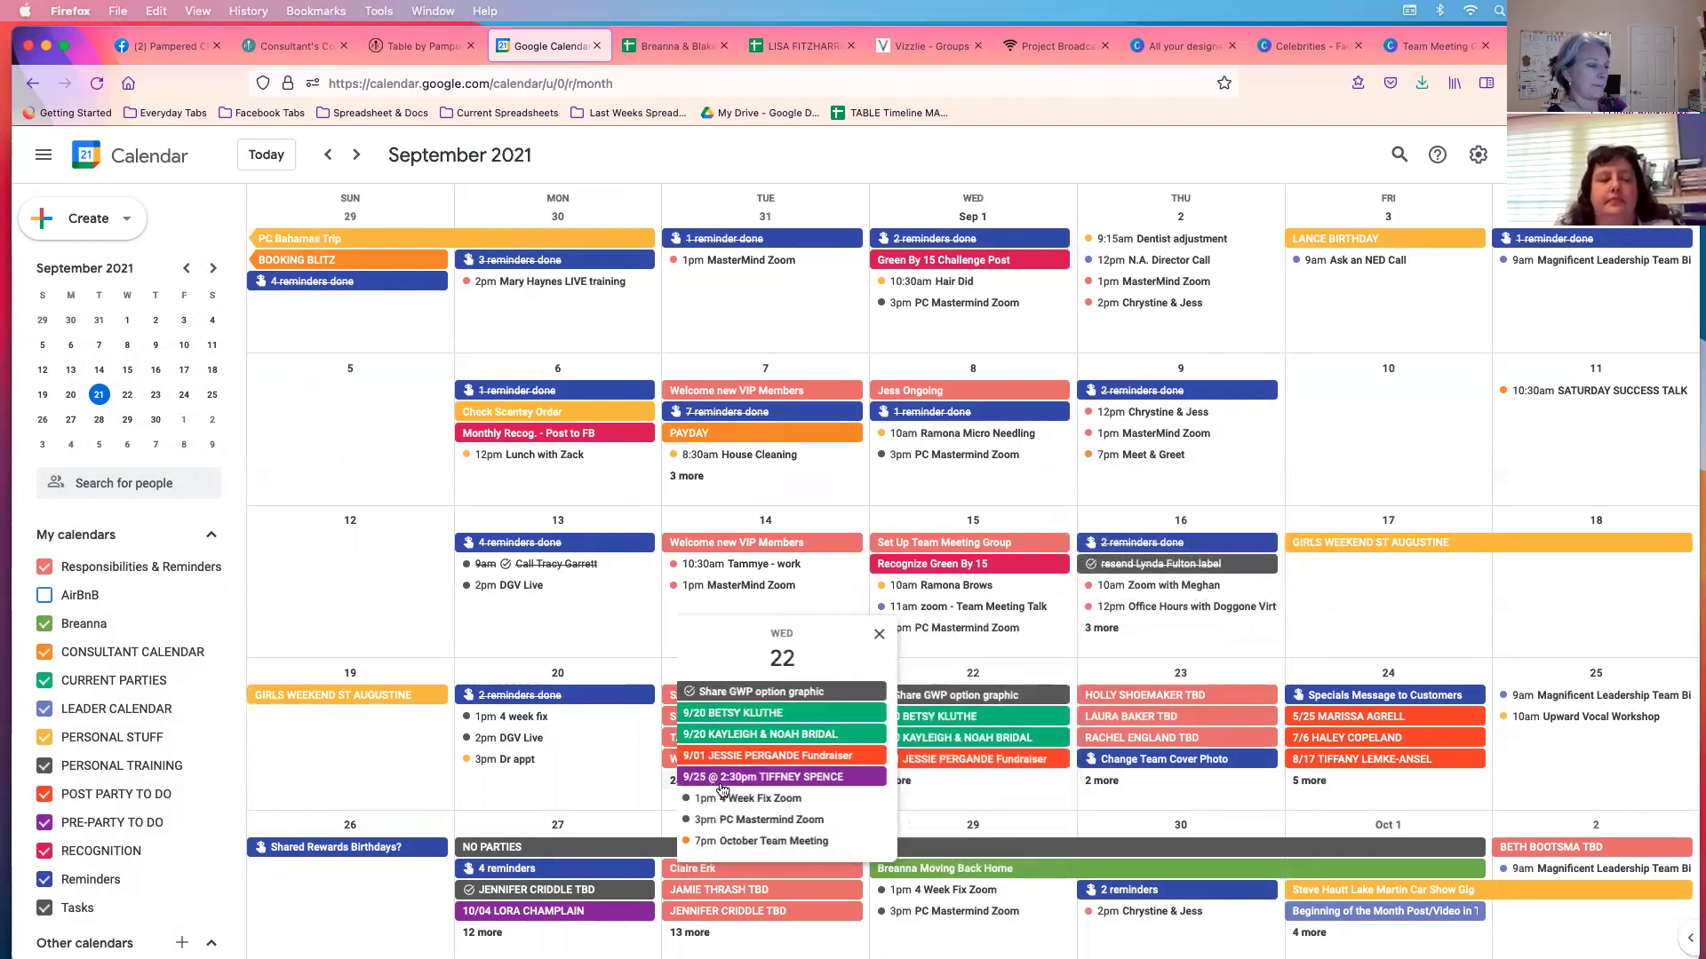
click(731, 787)
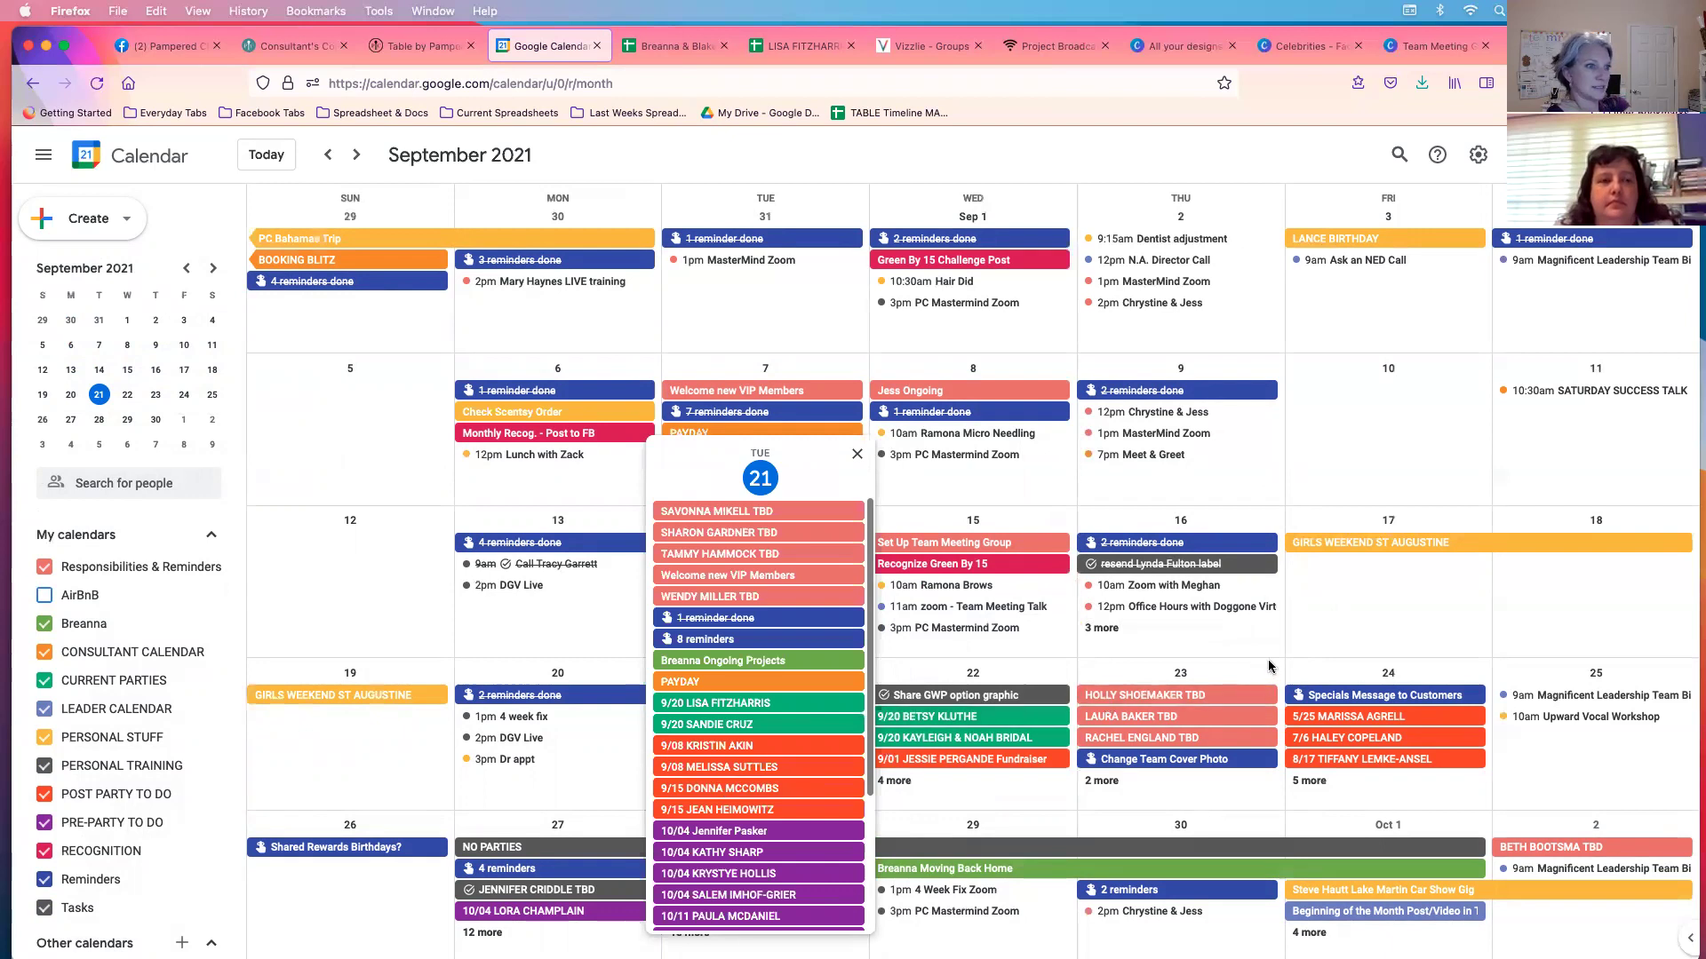
click(1346, 629)
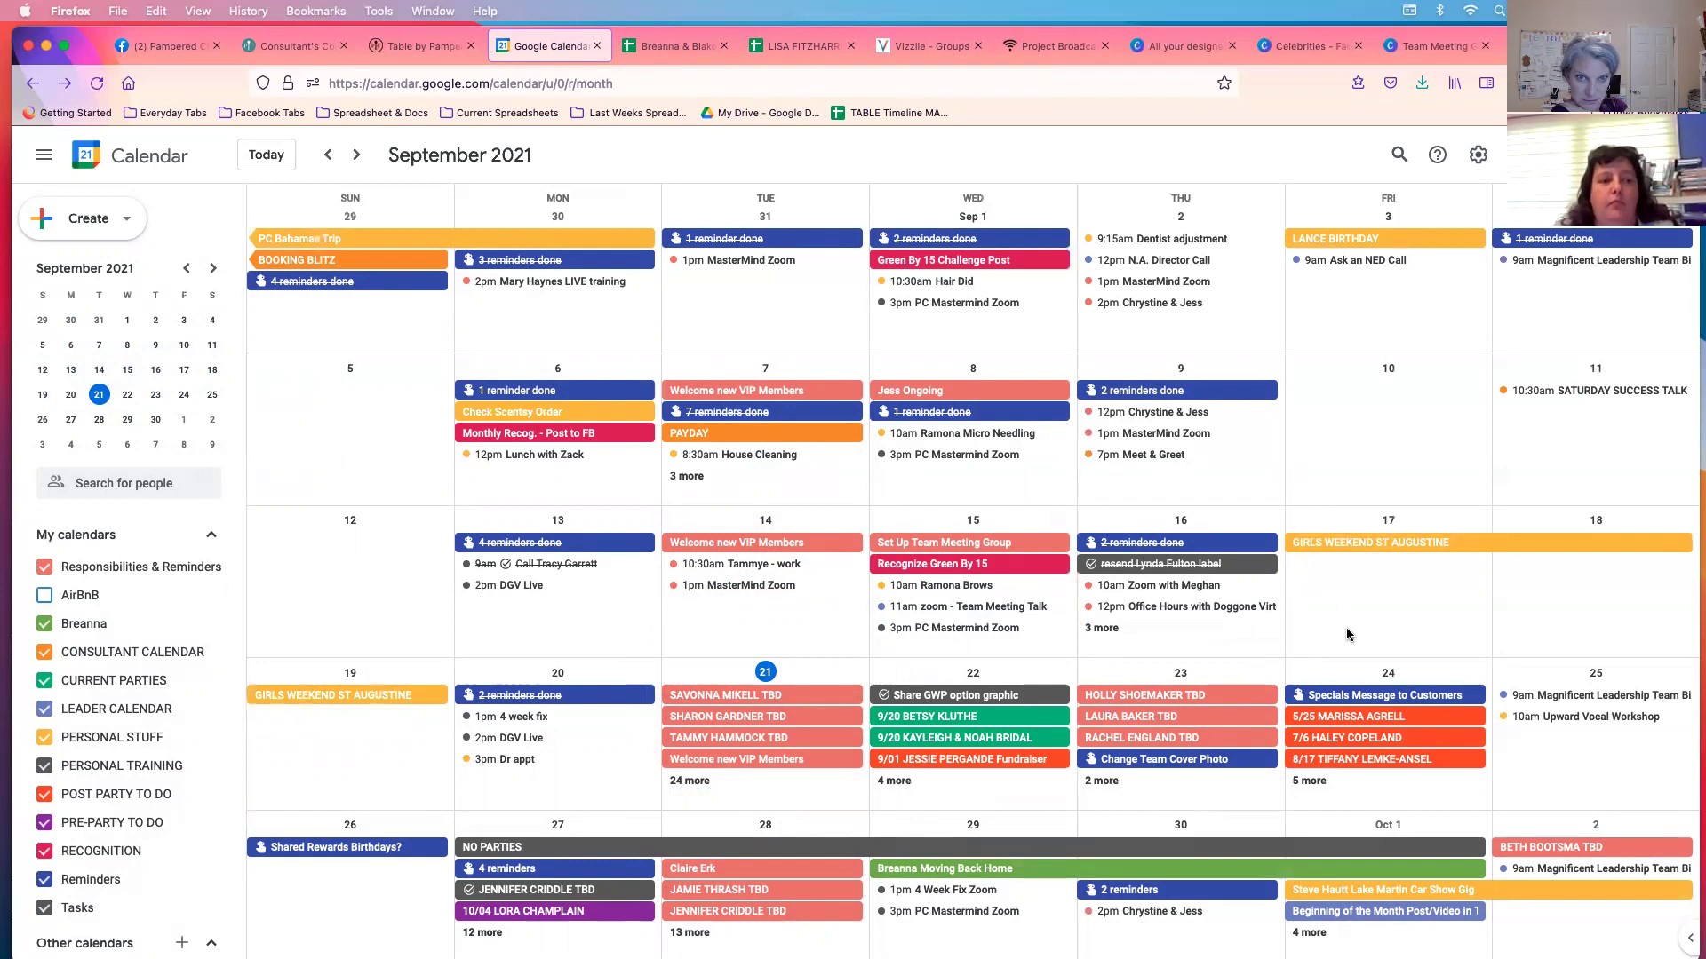
scroll(1346, 627, down, 1)
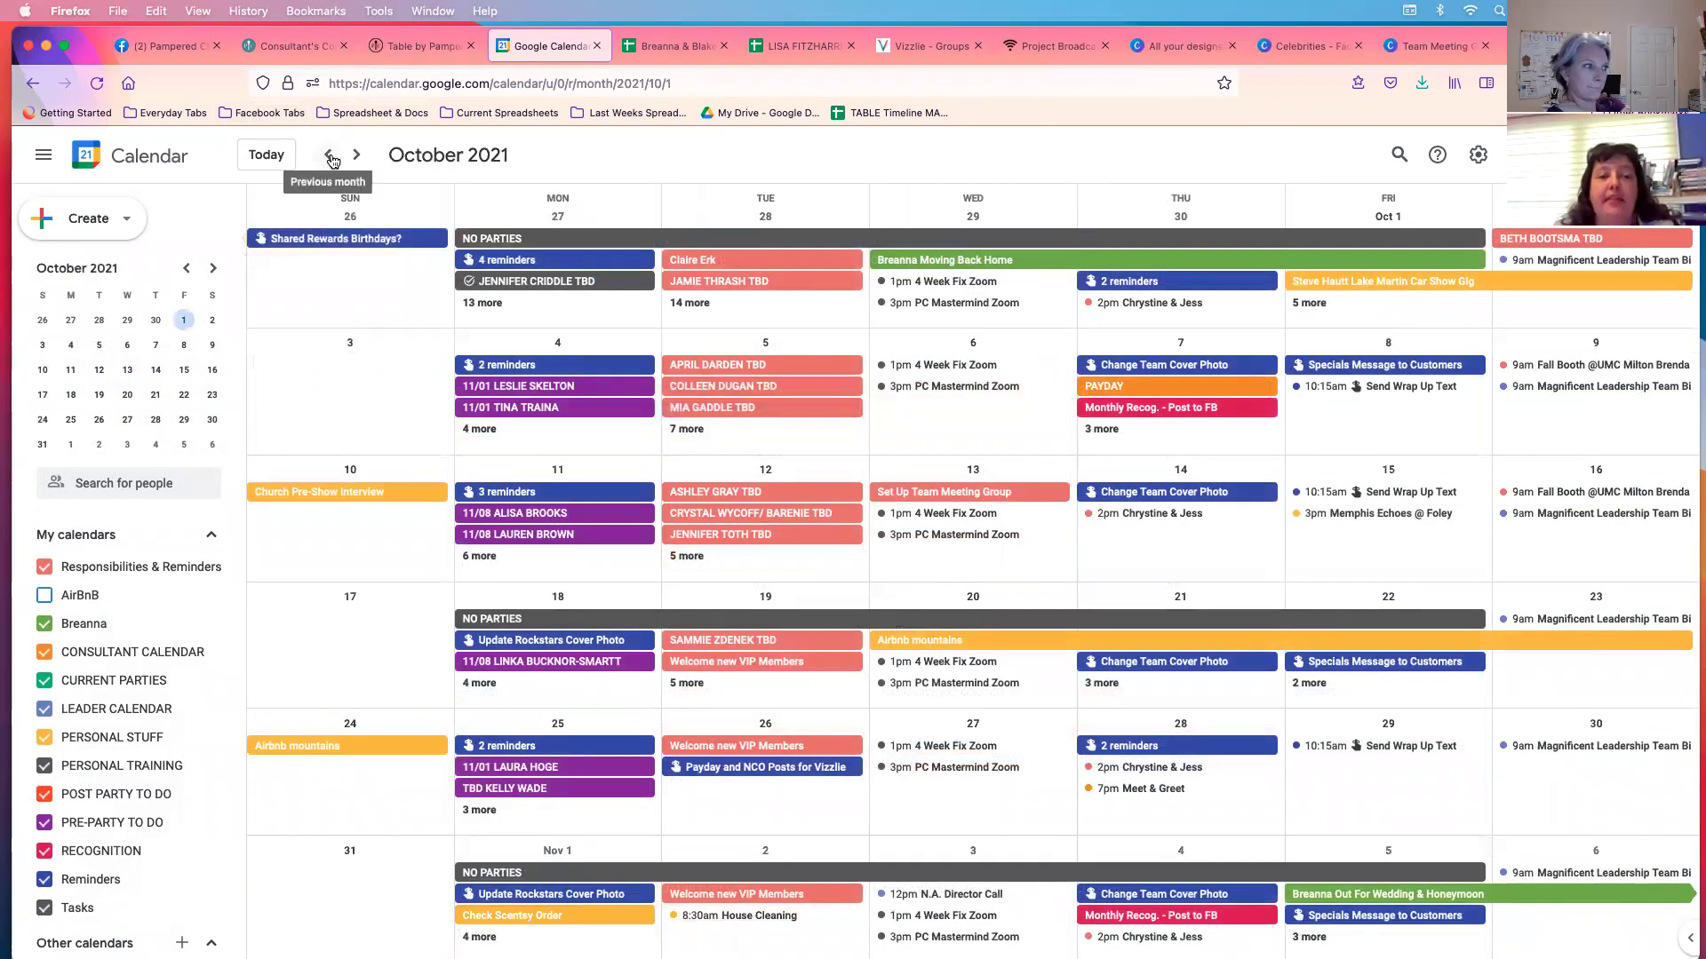
click(330, 158)
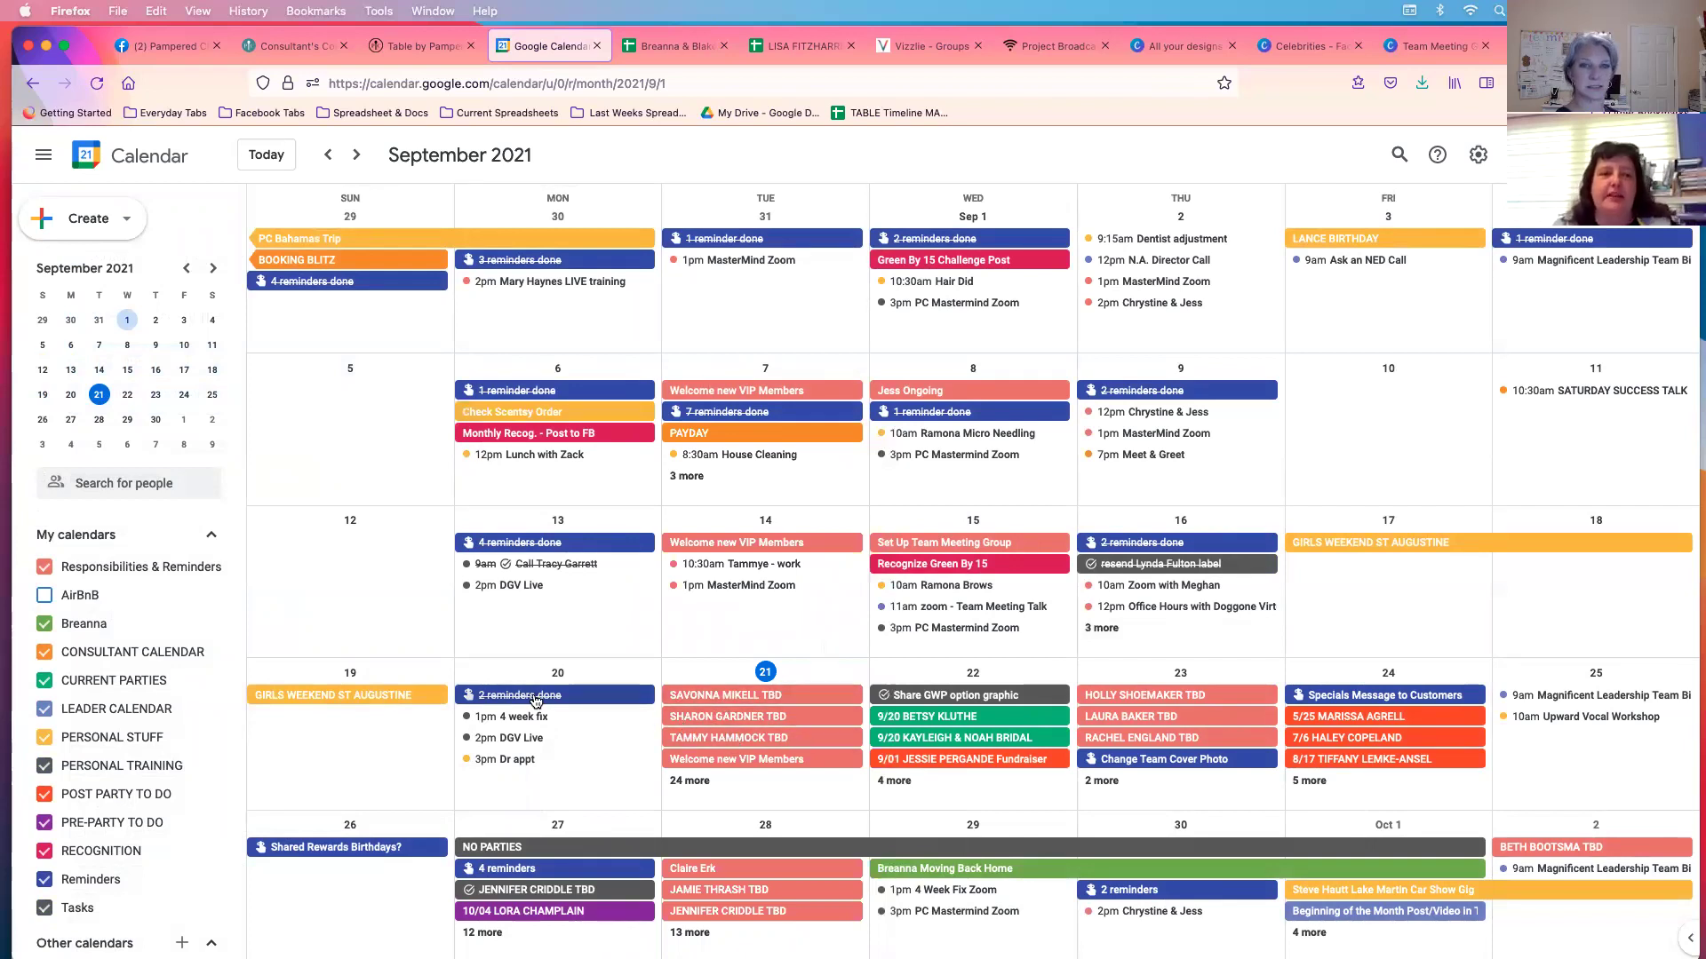
Step: Create a new event titled with the party date 11/01 followed by the host's name
click(97, 212)
click(77, 268)
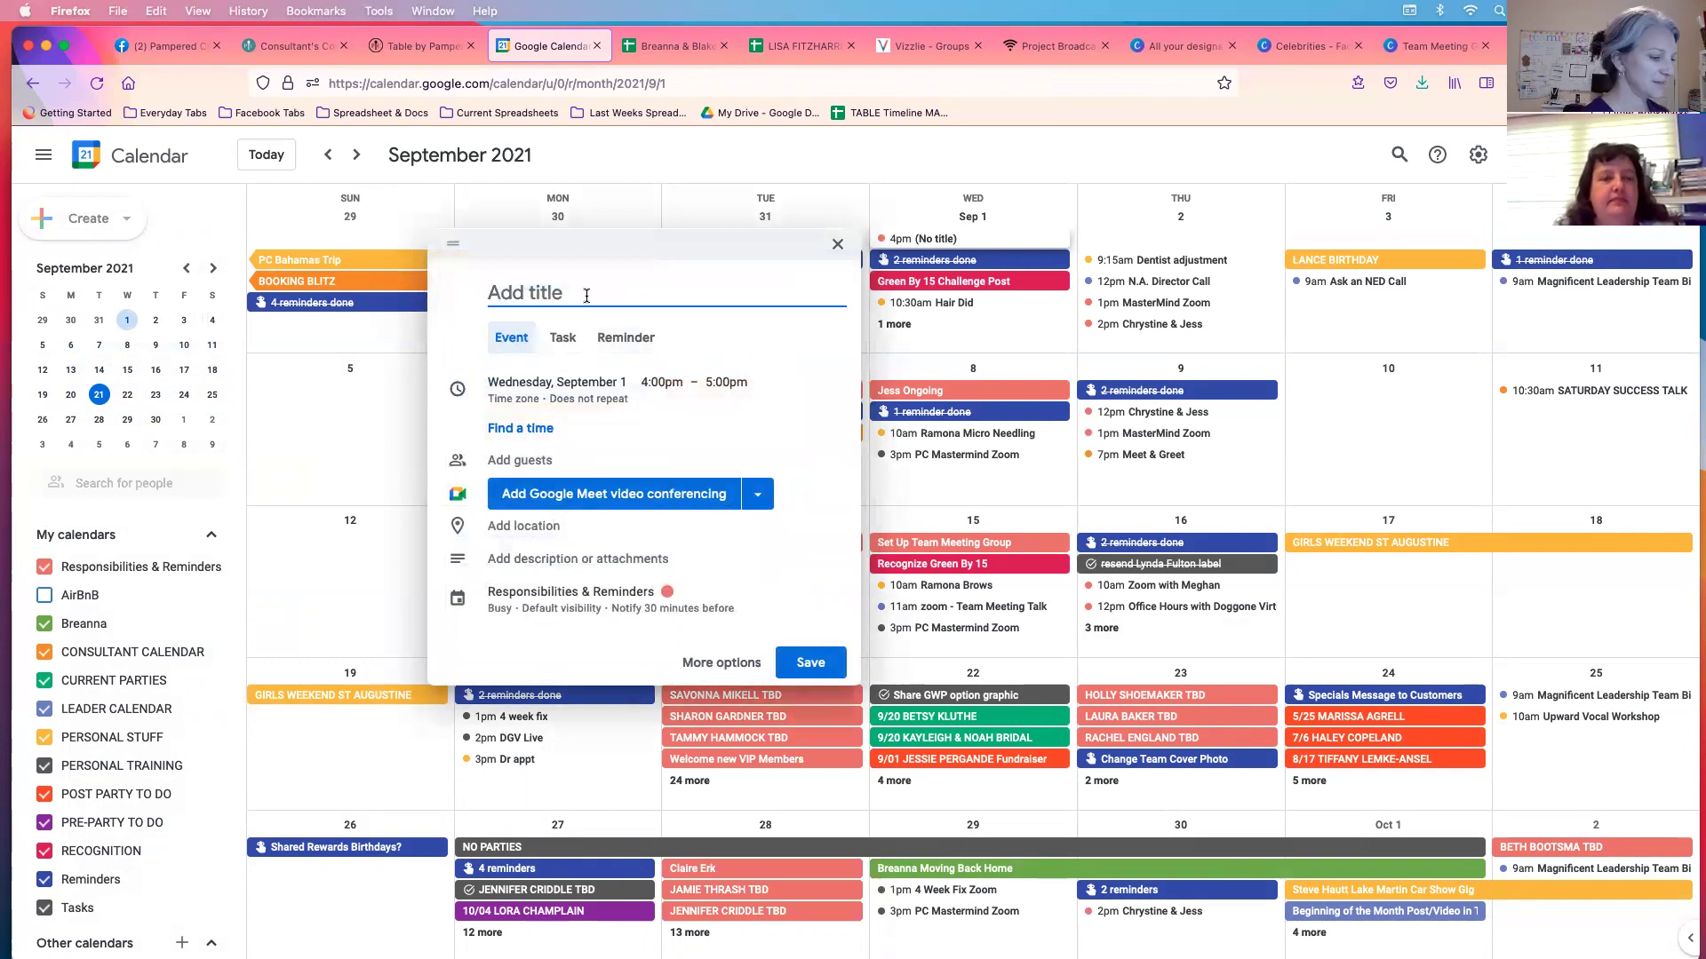
text(11/)
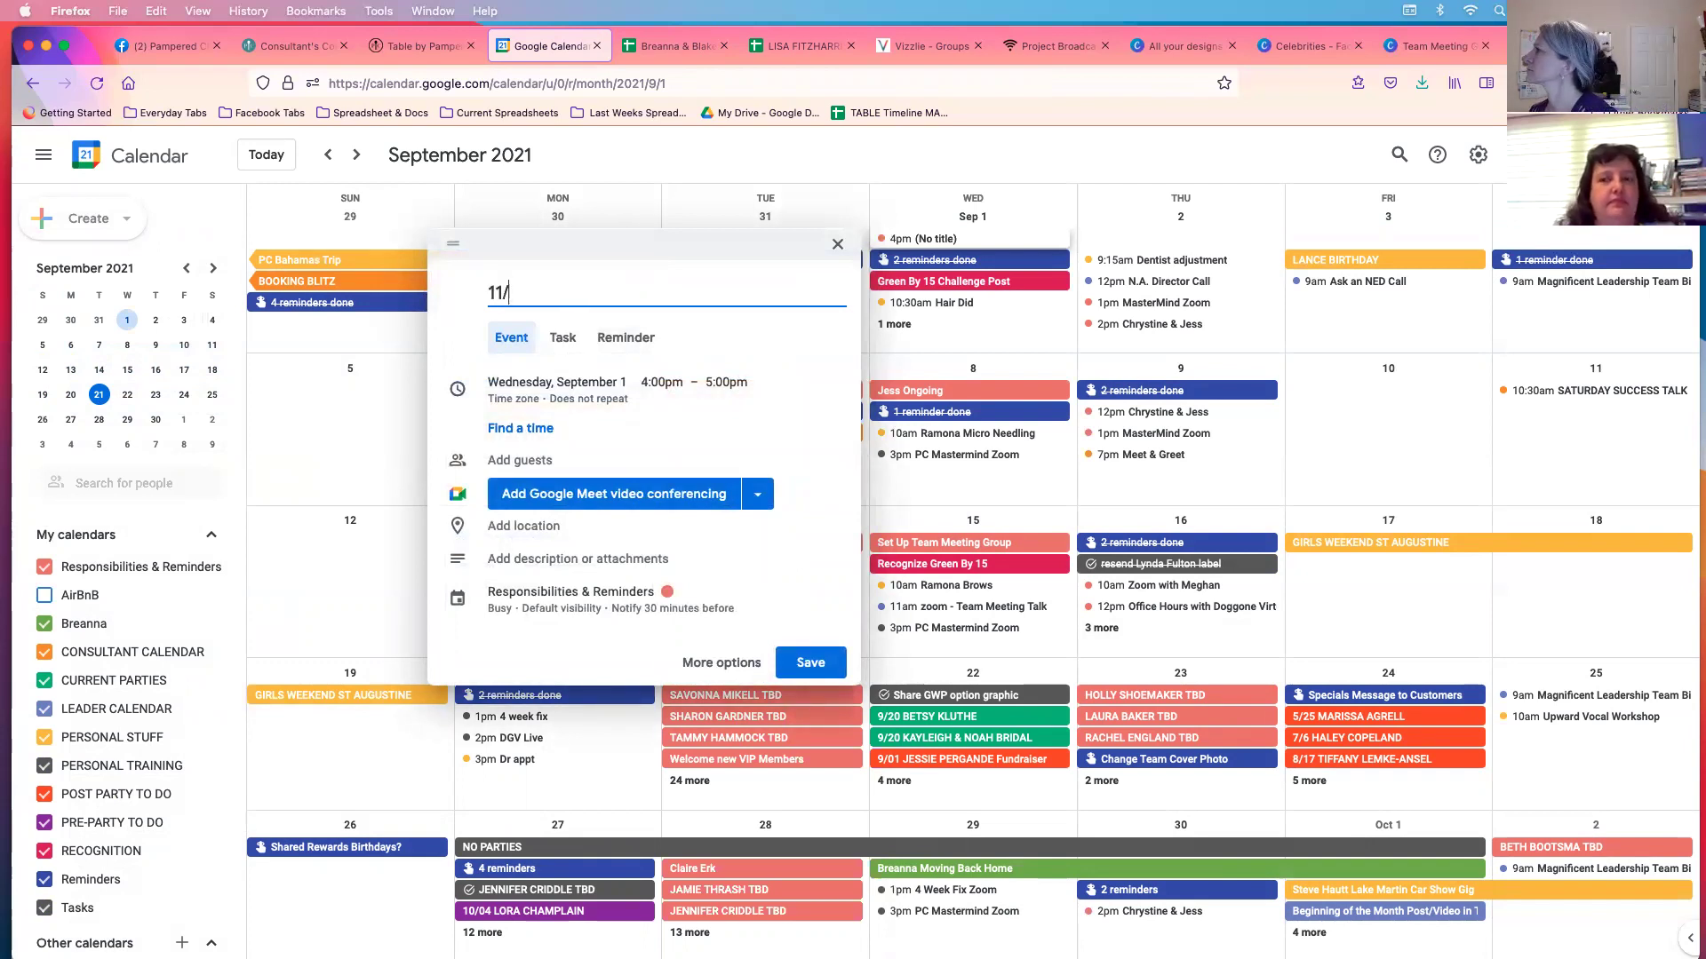
text(1)
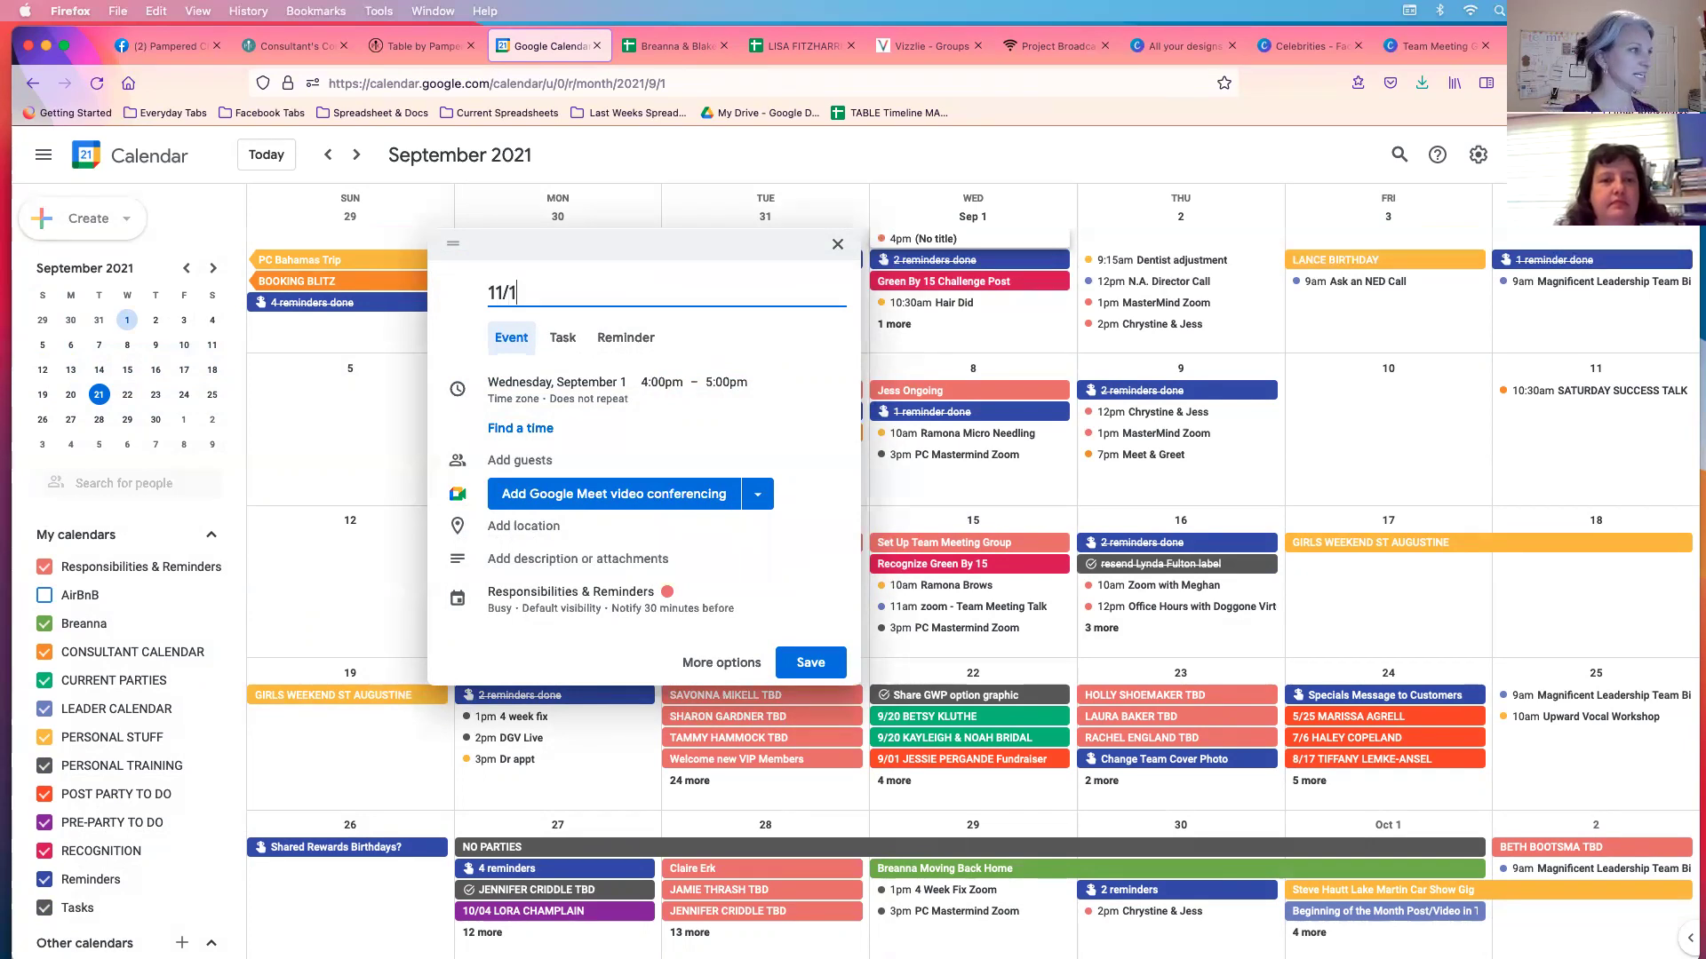
key(BackSpace)
text(01 Susie Host)
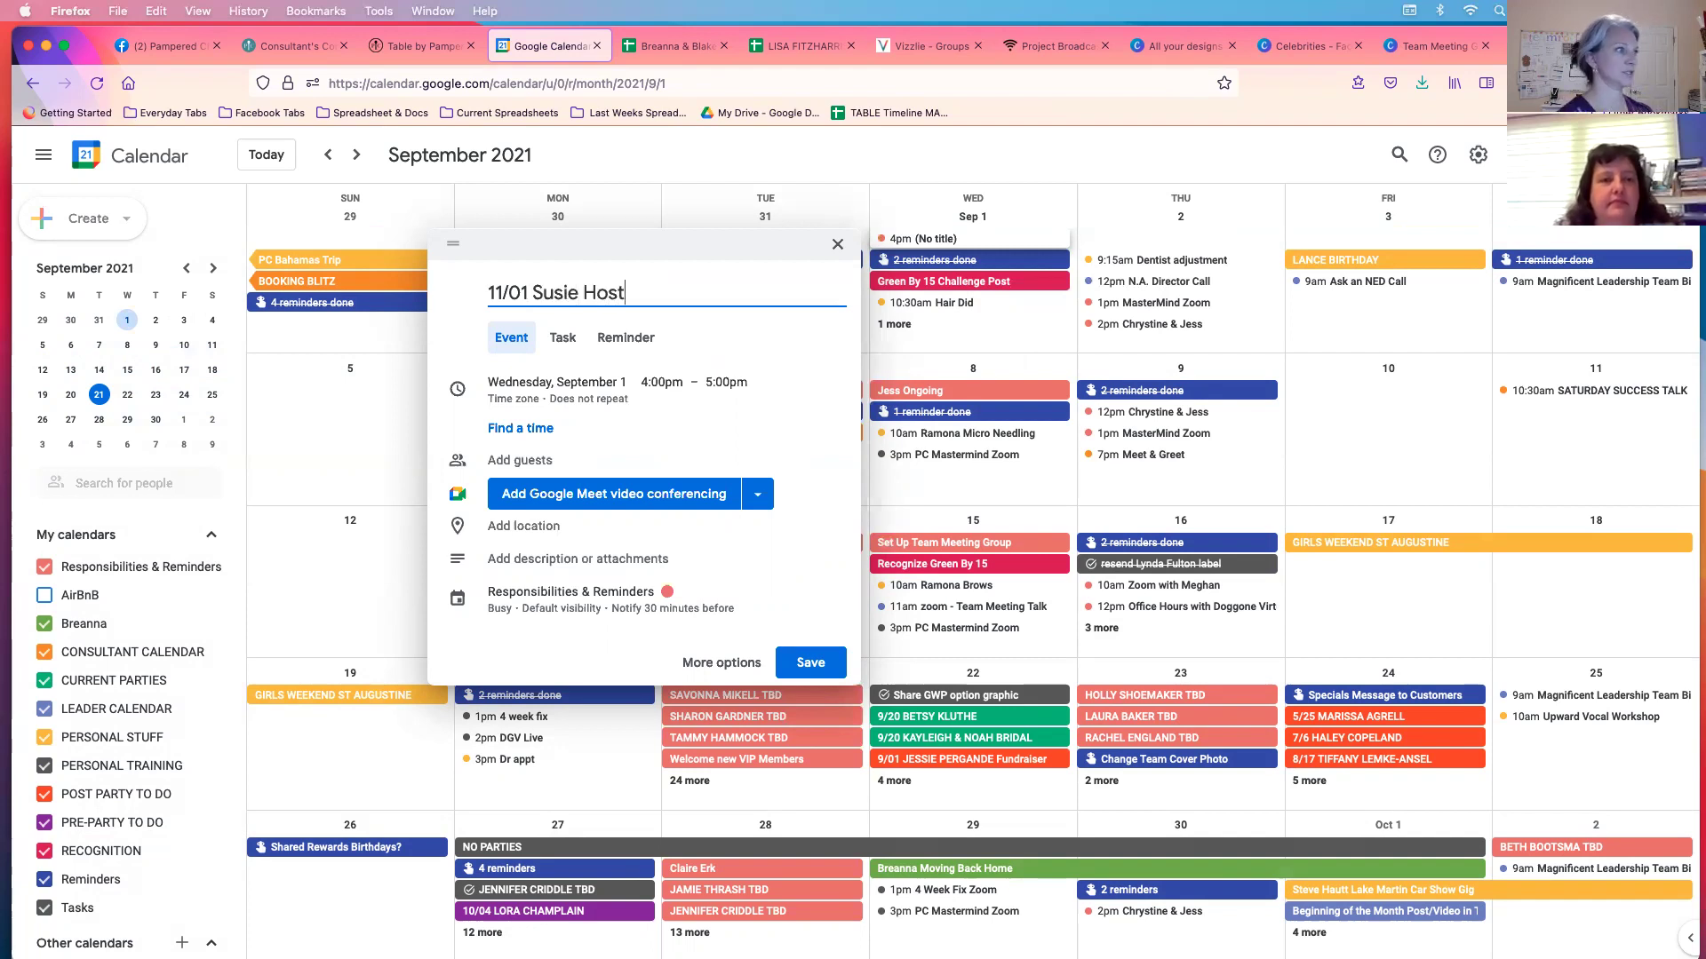
Step: Schedule the new host event for Monday, October 11, 2021 and make it an all-day event
click(563, 382)
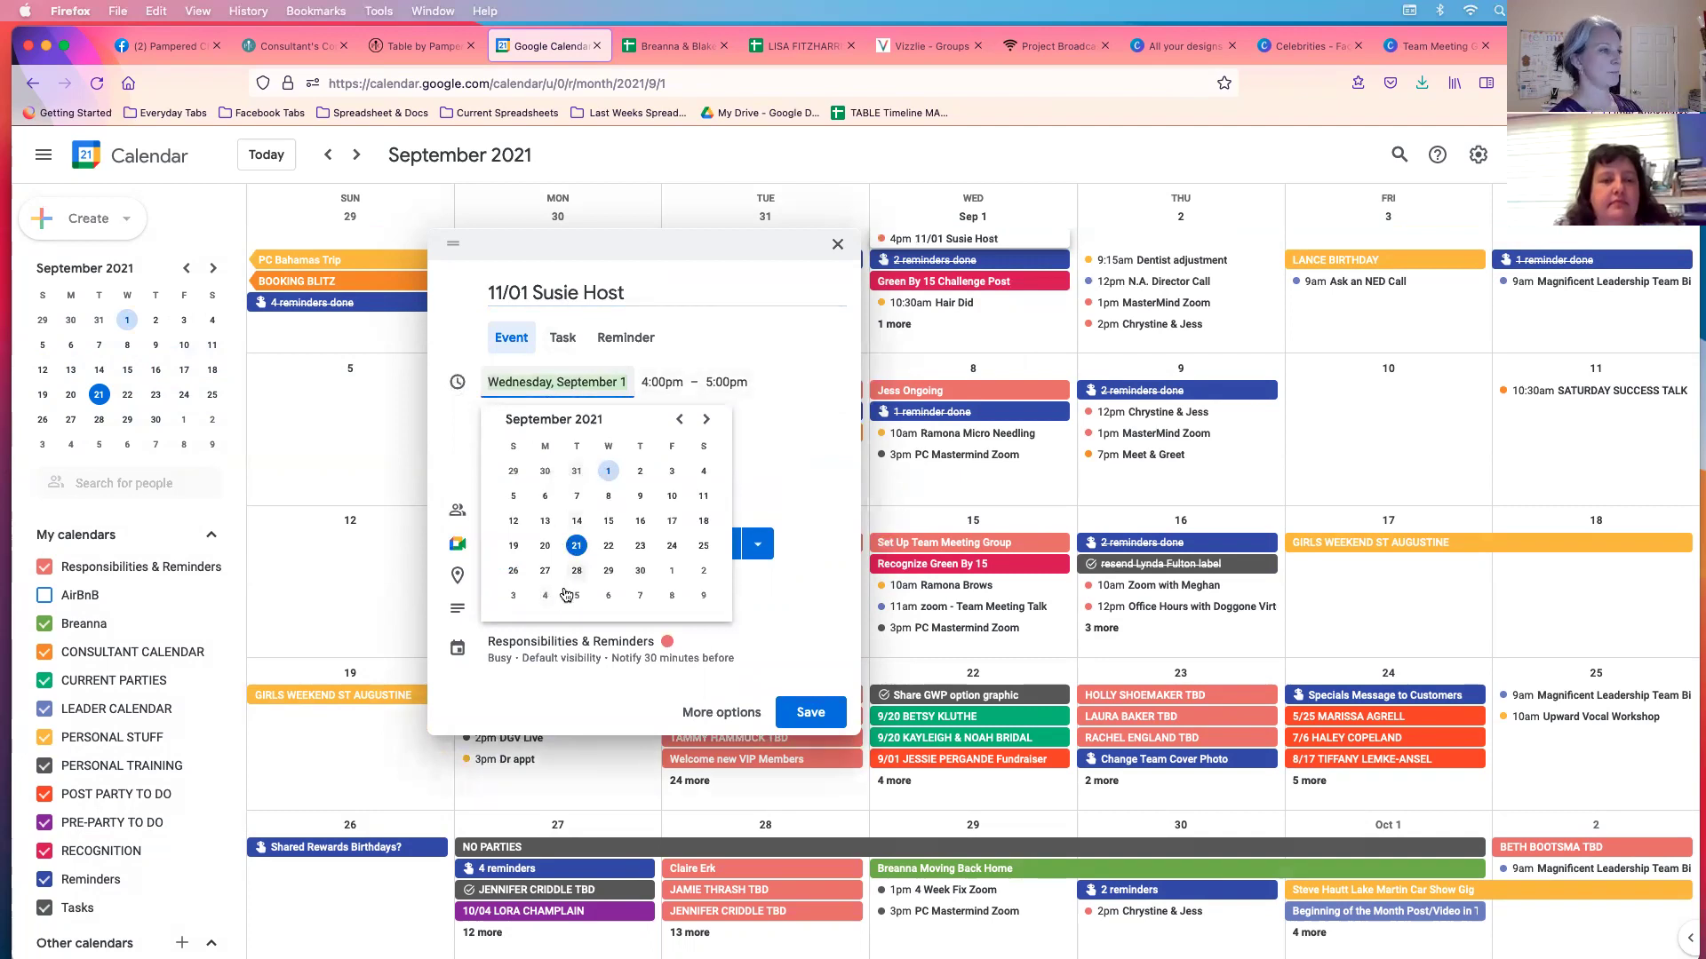
click(707, 420)
click(707, 419)
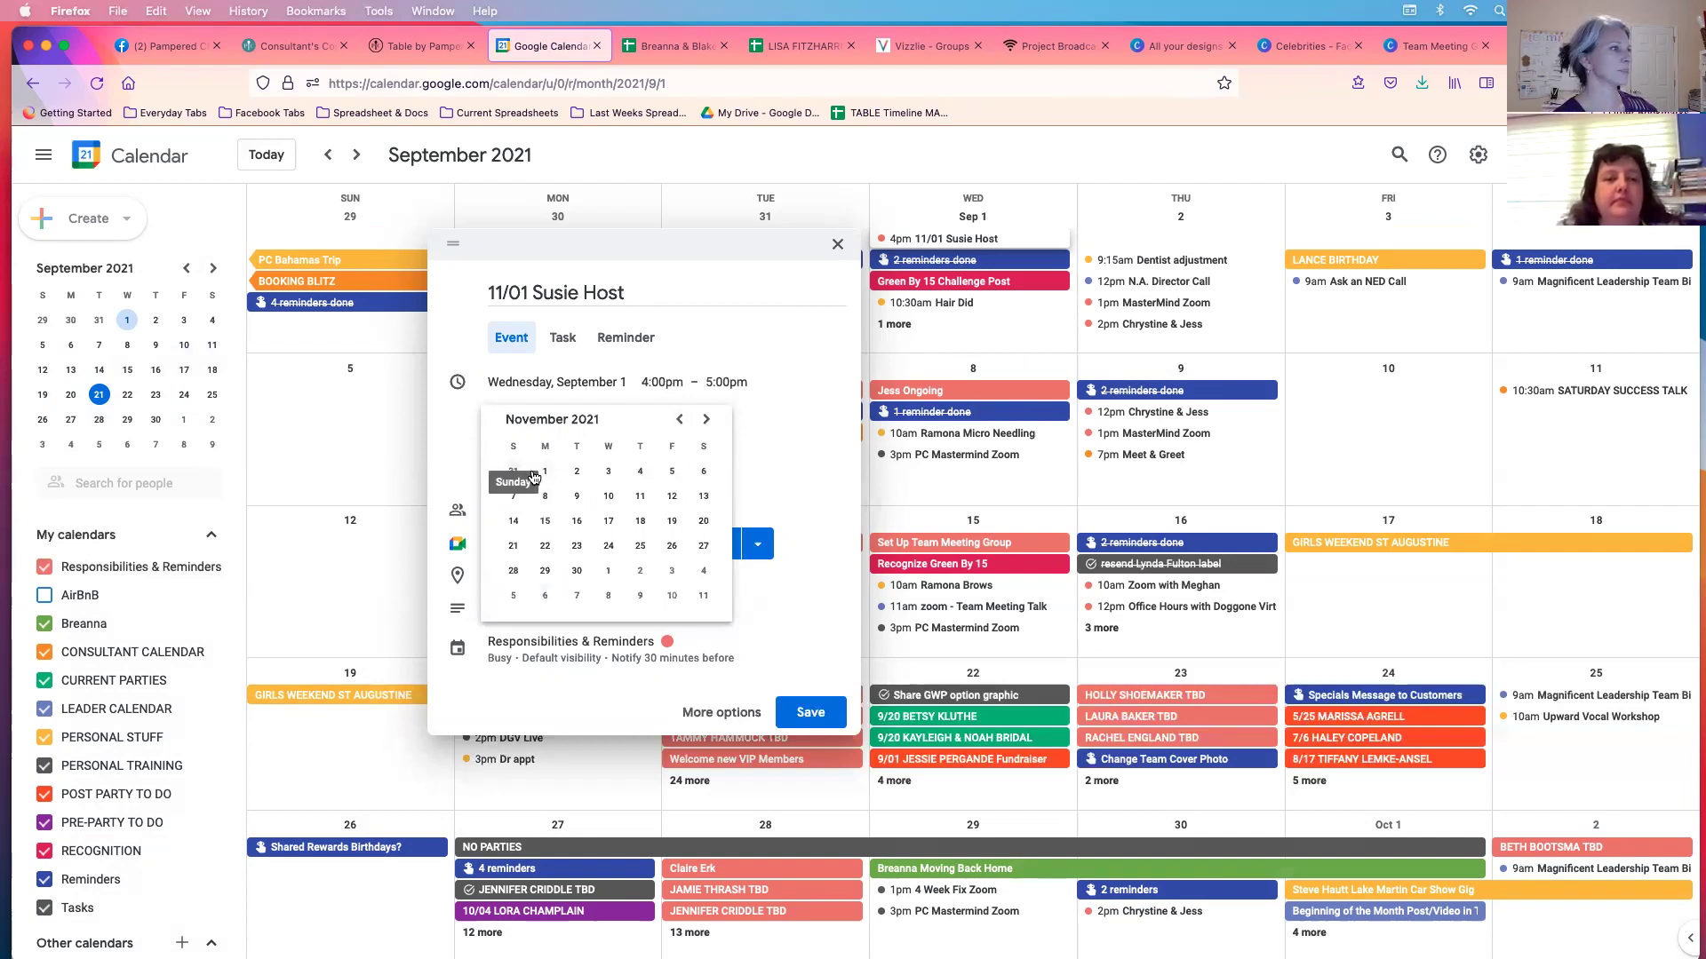
click(680, 419)
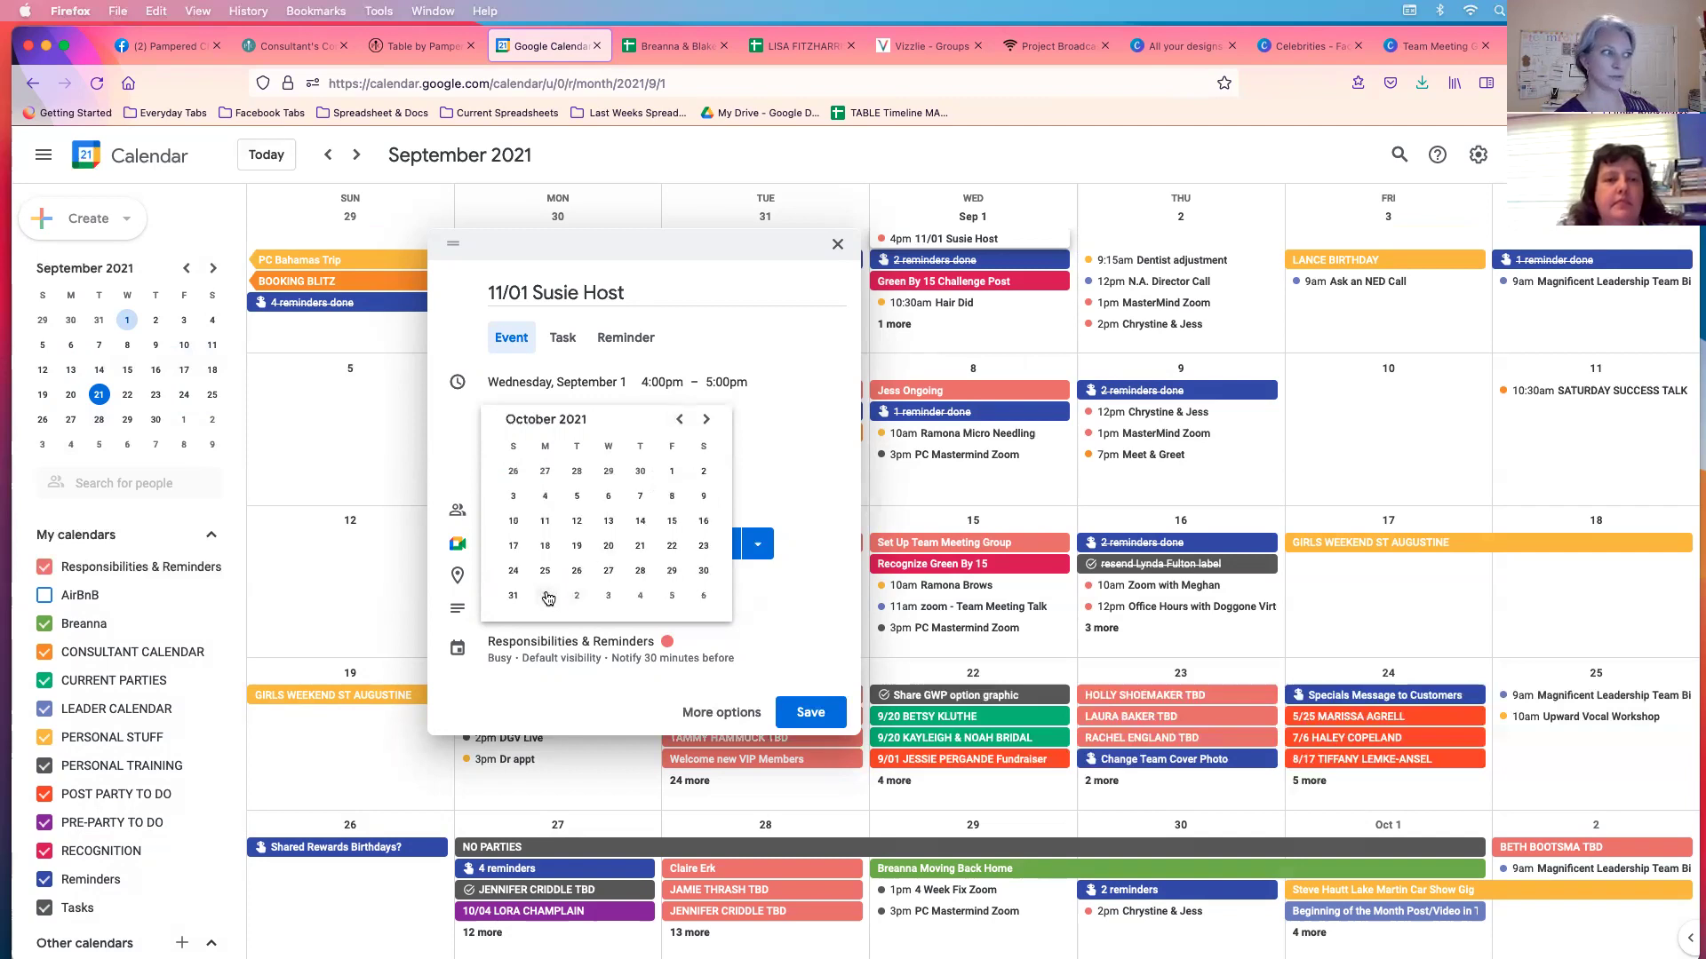
click(545, 521)
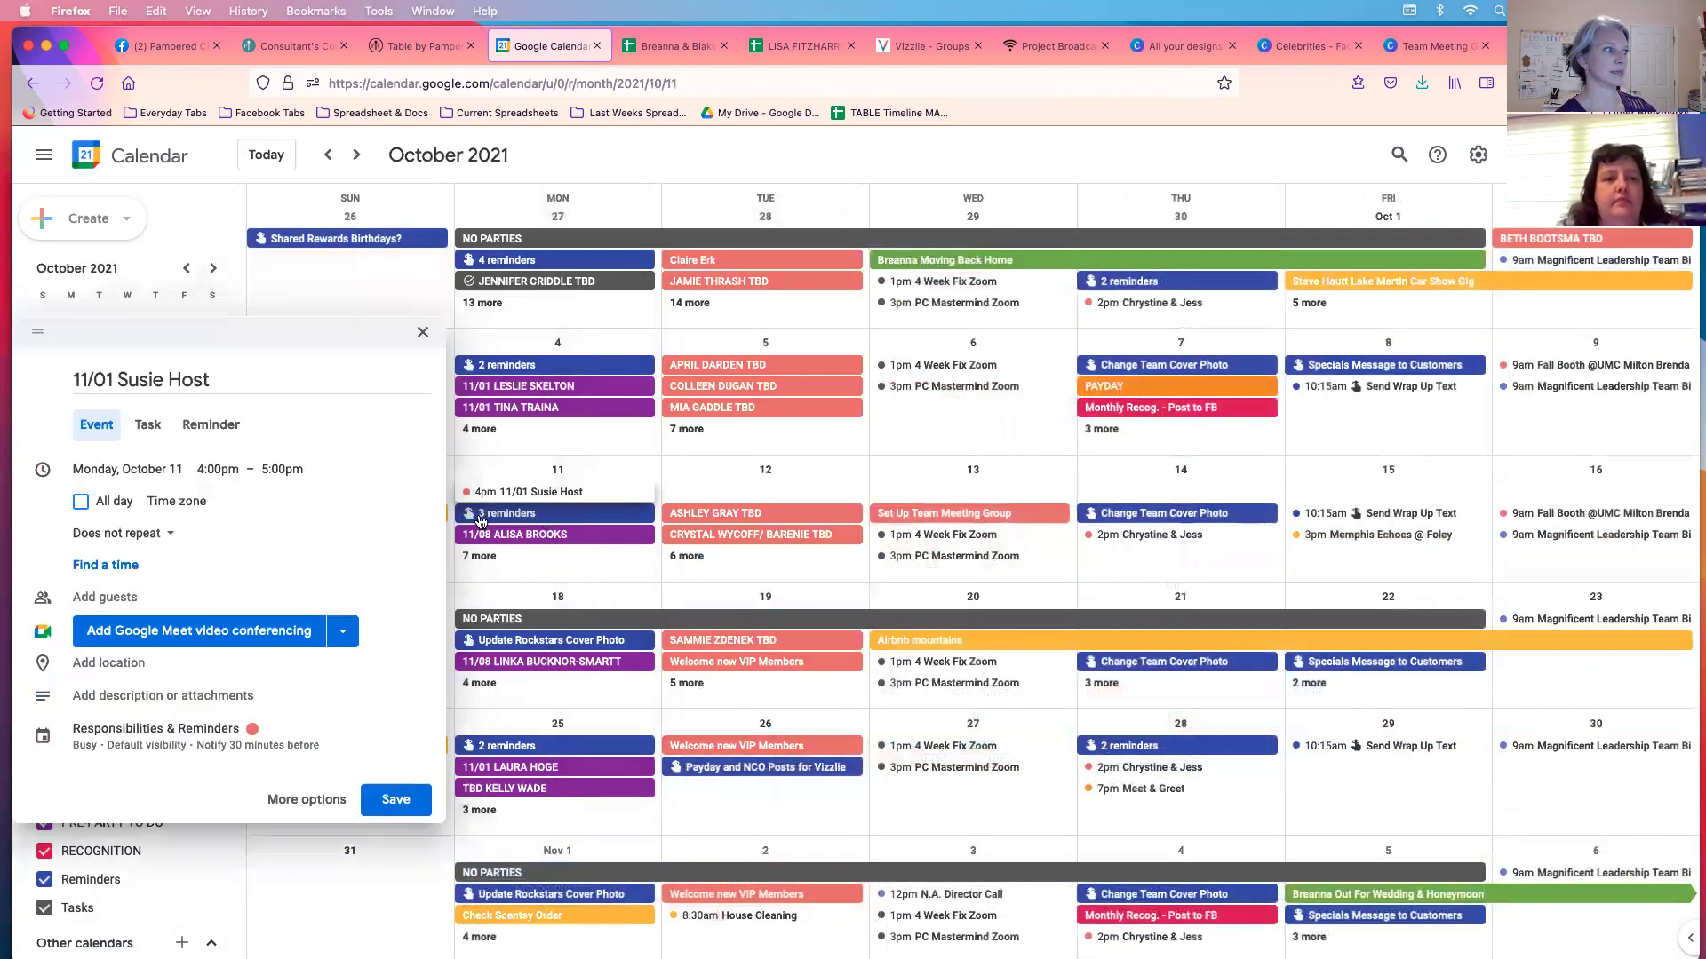
click(81, 501)
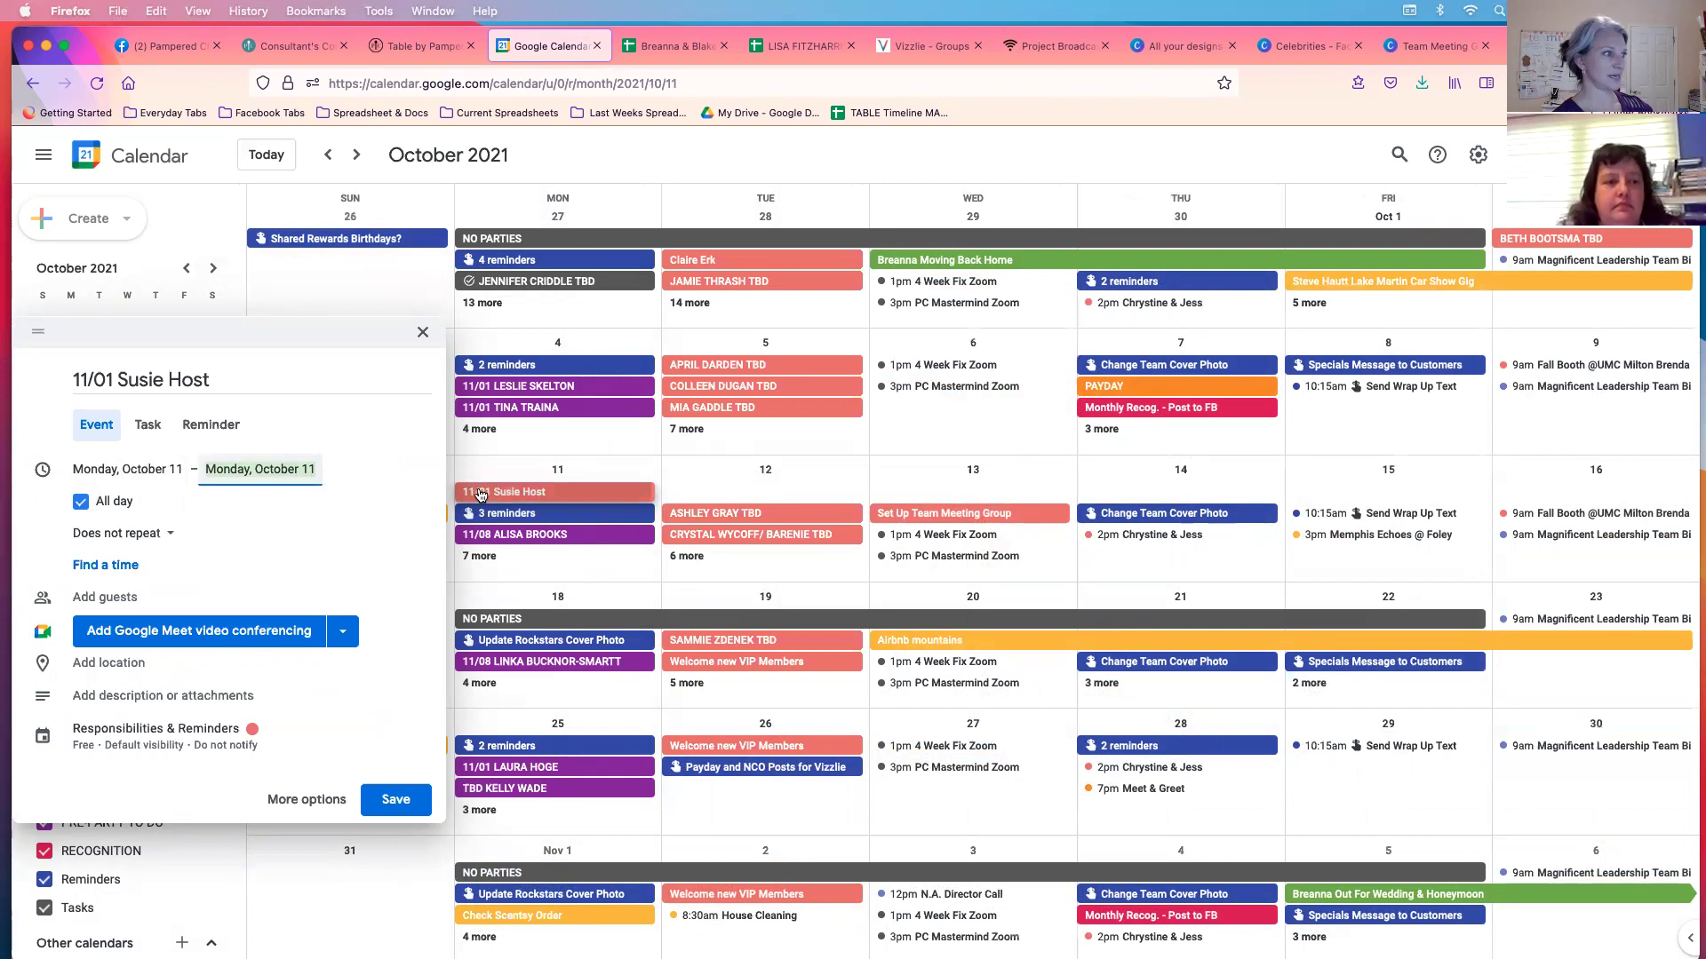
Step: Assign the new host event to the PRE-PARTY TO DO calendar
click(168, 729)
click(164, 725)
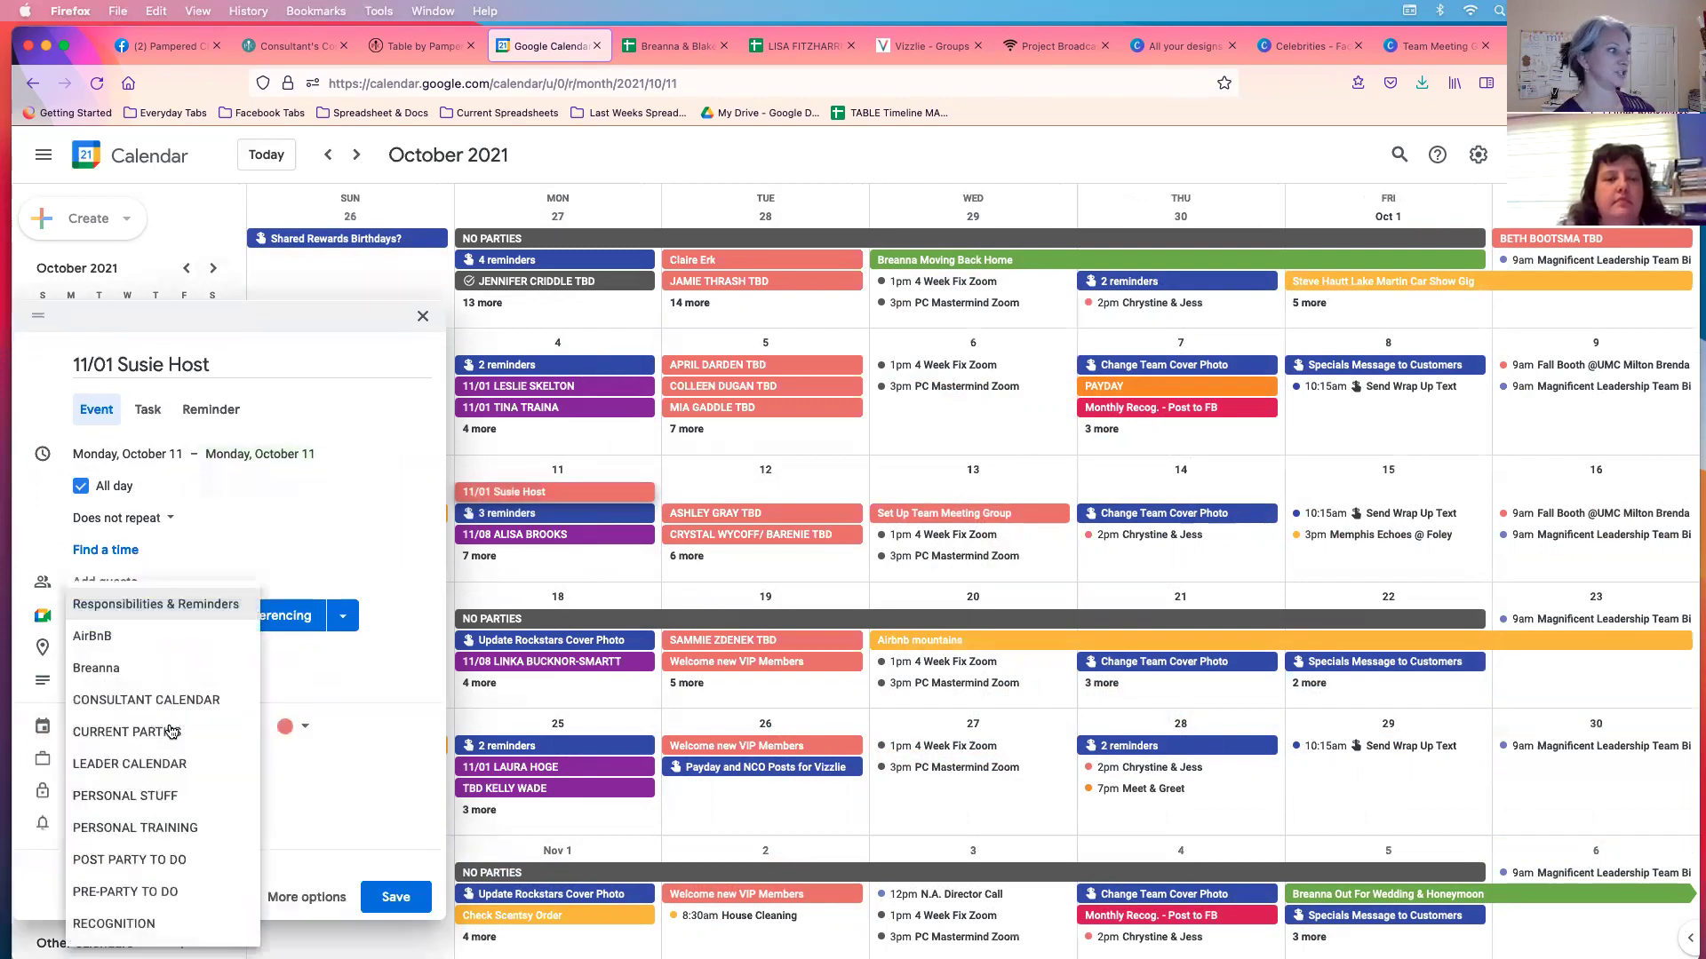
click(158, 891)
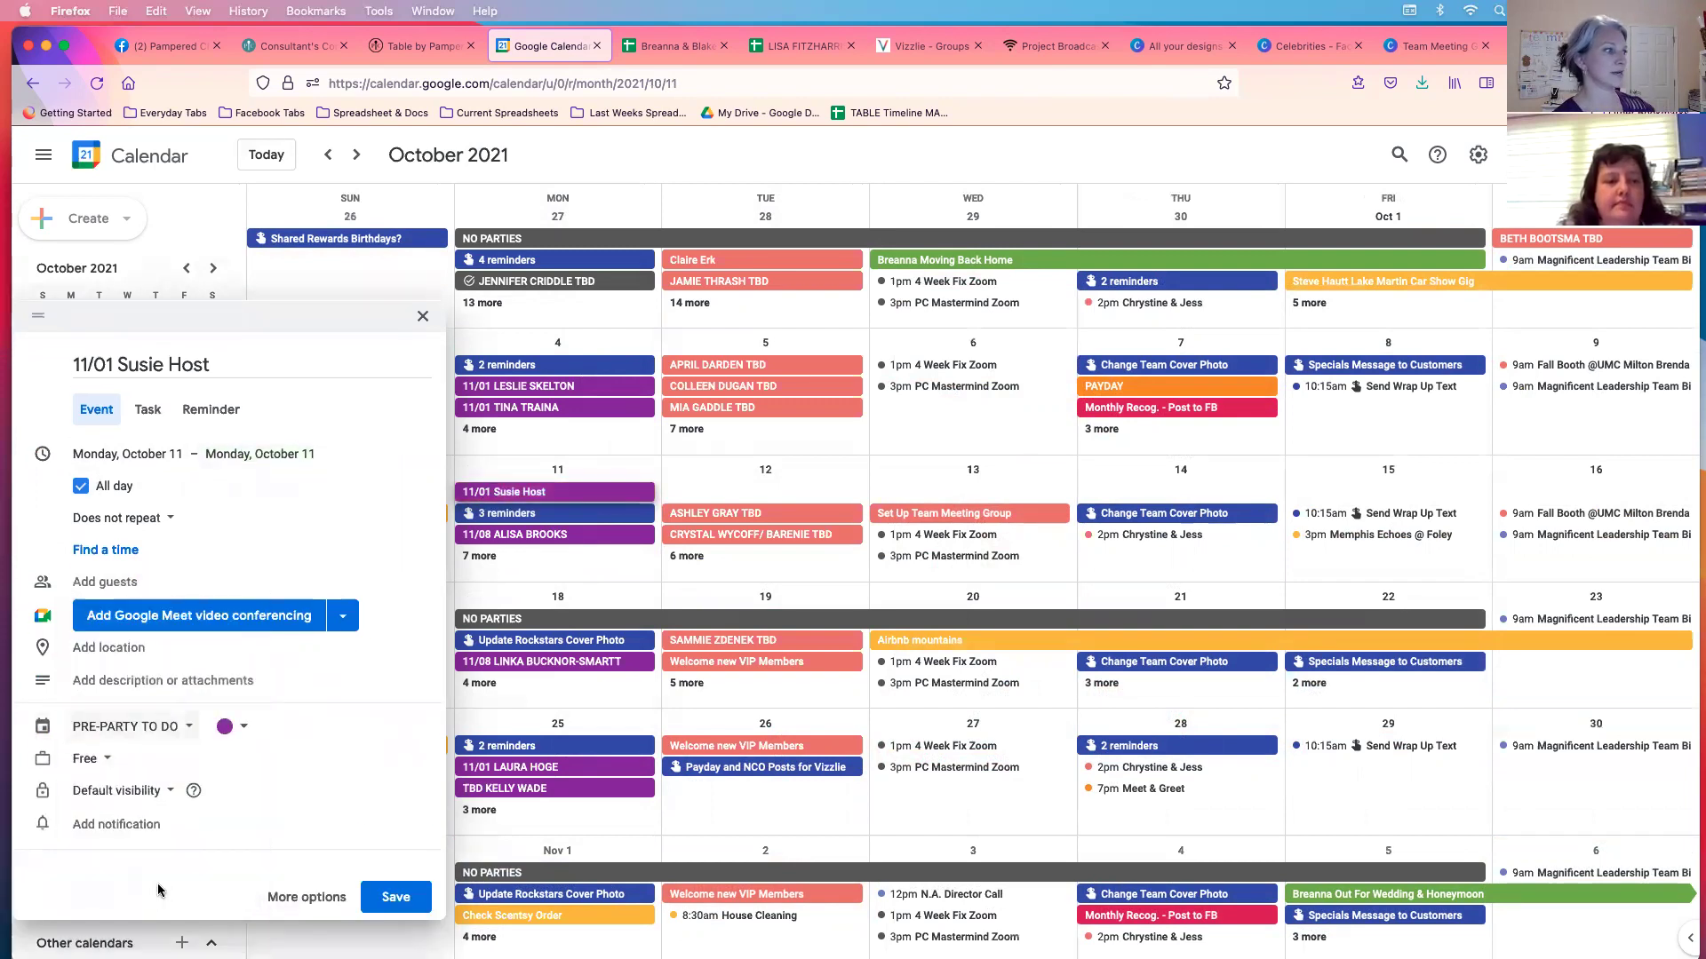
Step: Add a description naming the referring host after "from", with "this is her birthday week" on a second line, and save the event
click(133, 680)
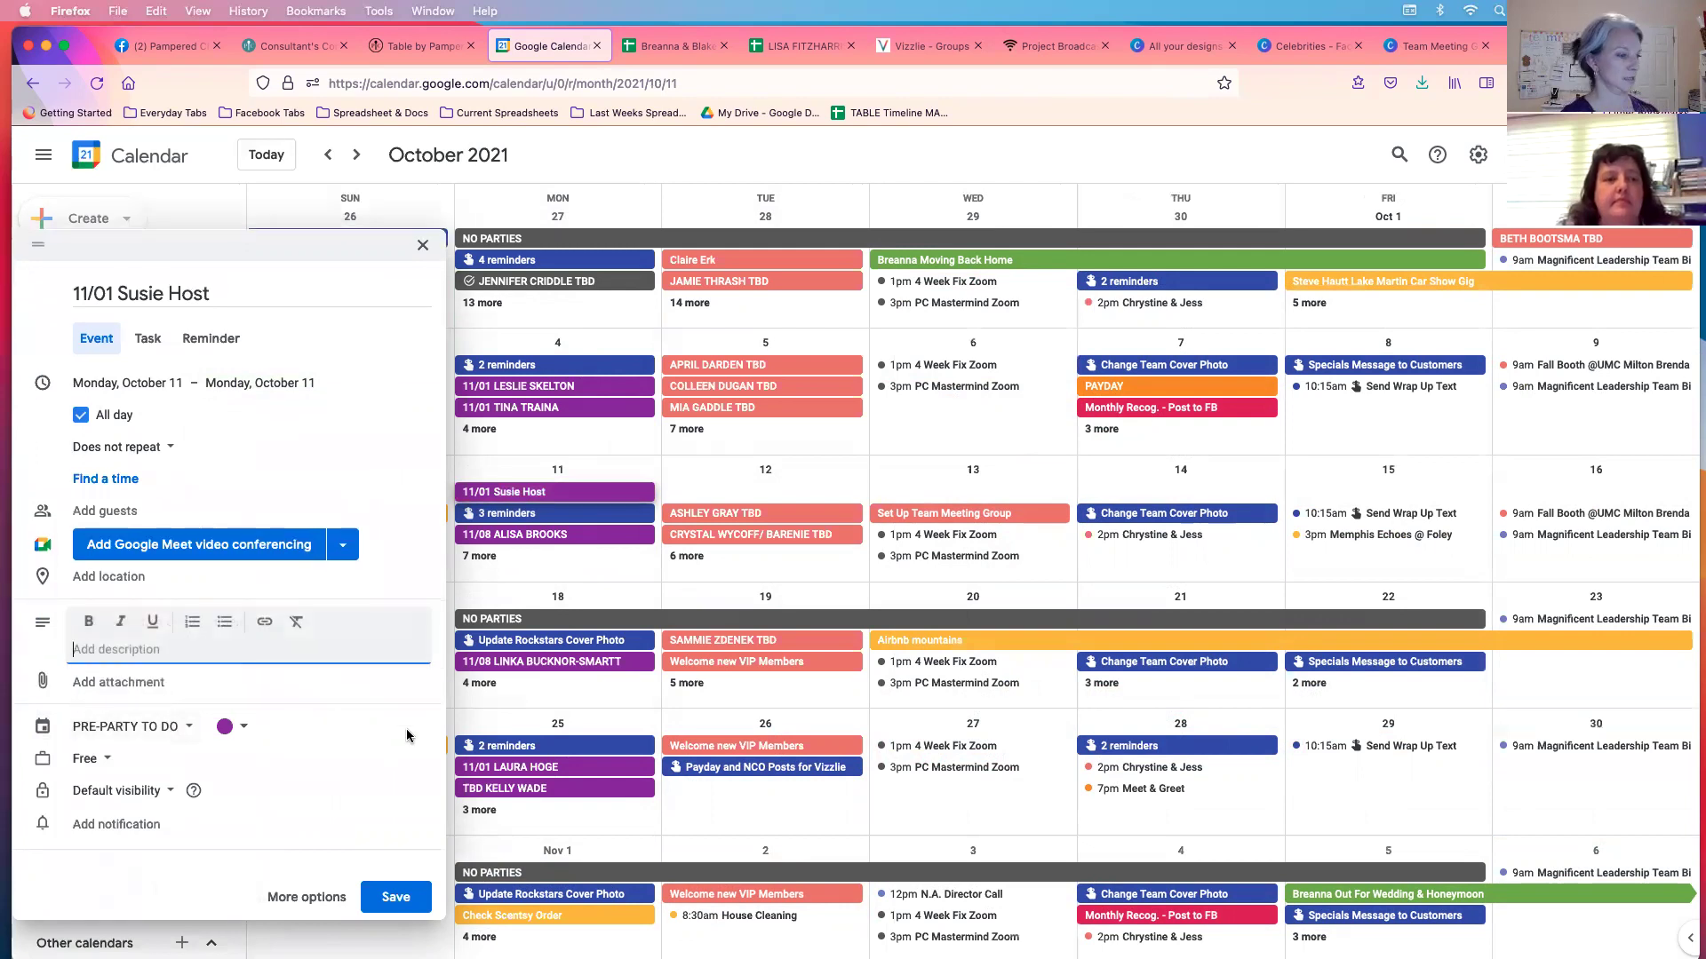
text(from Jamie Host)
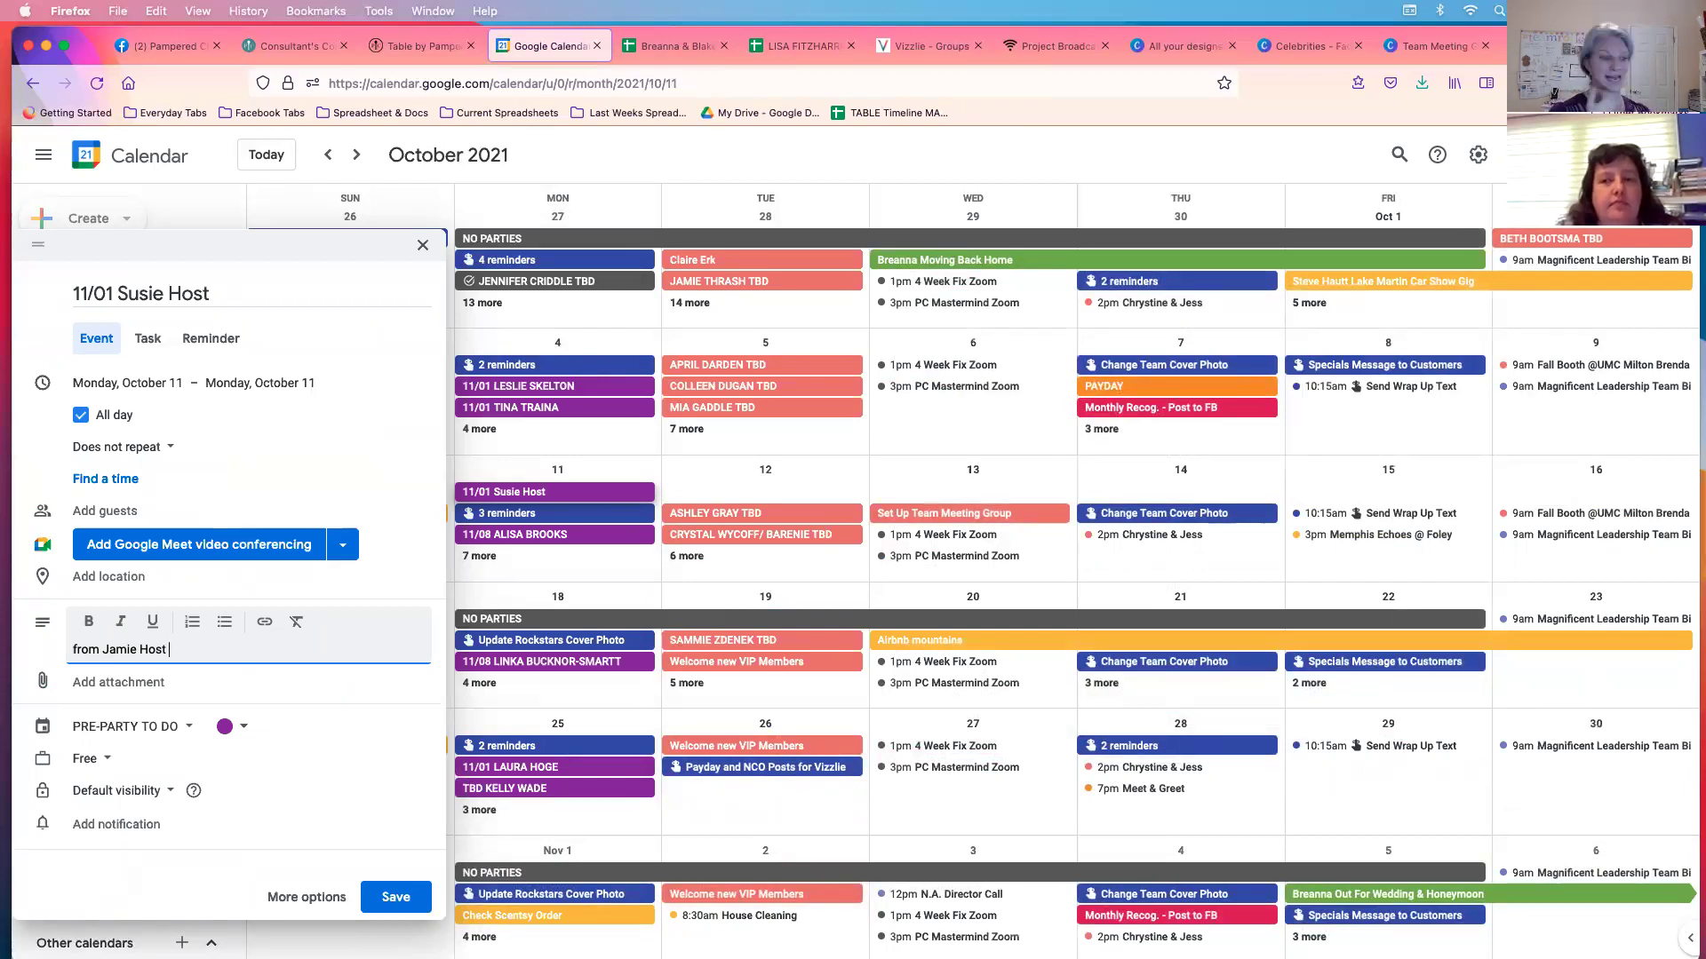
key(Return)
text(this i)
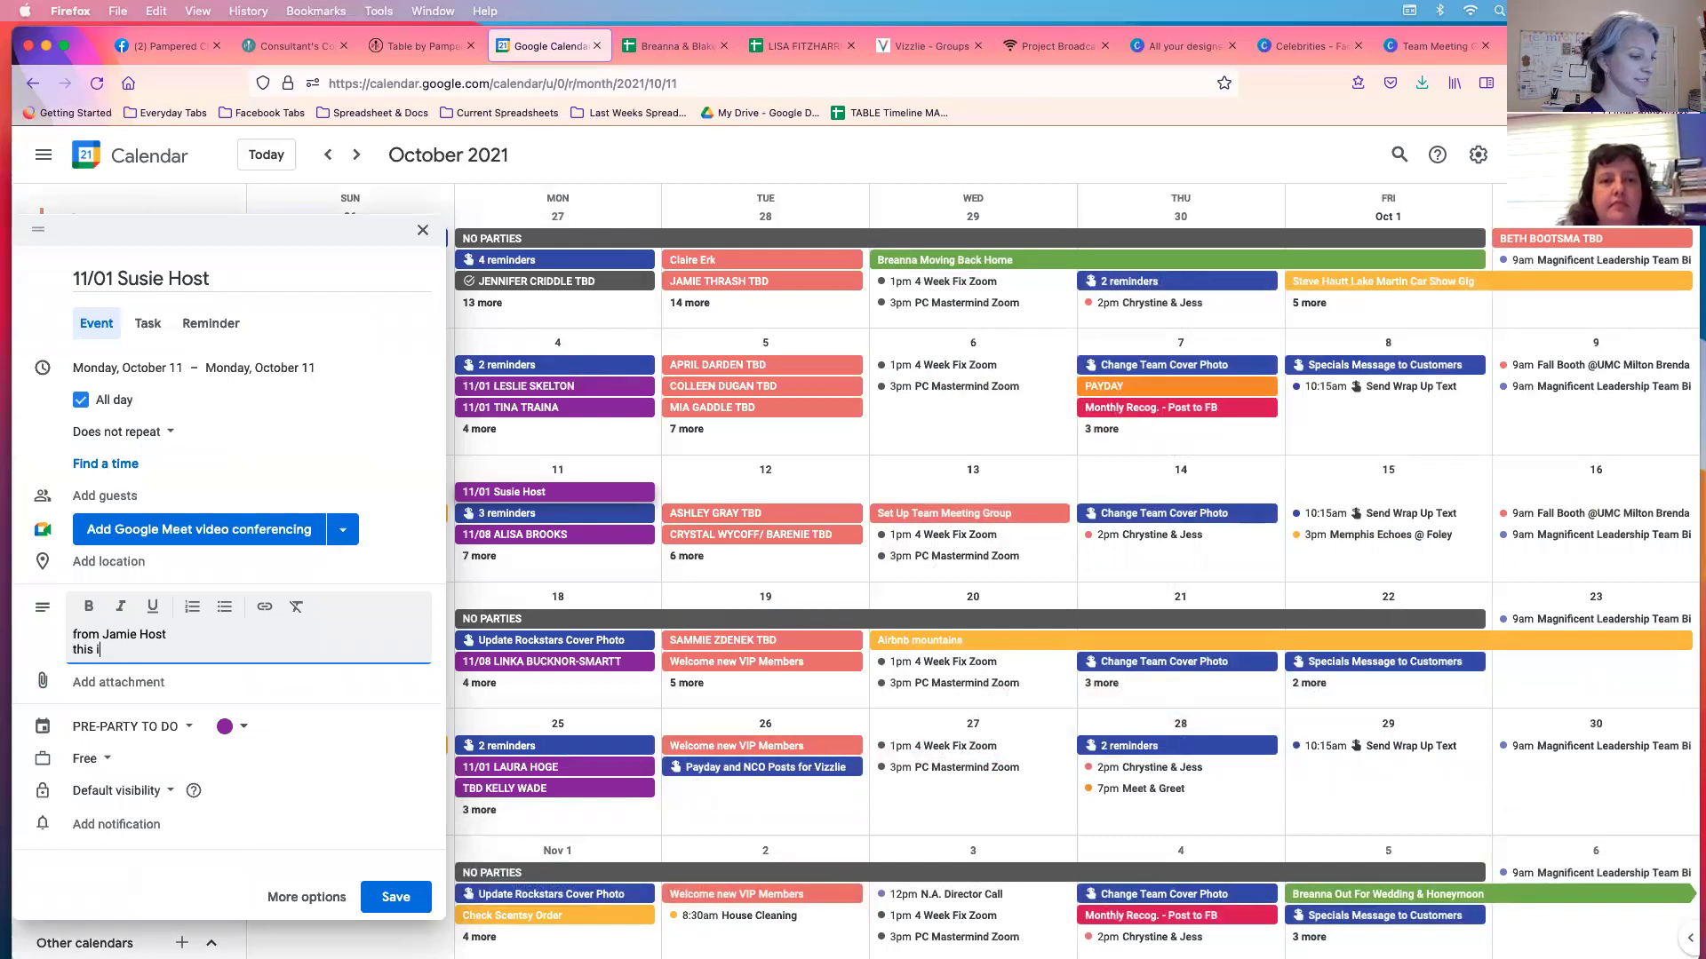
text(s her birthday week)
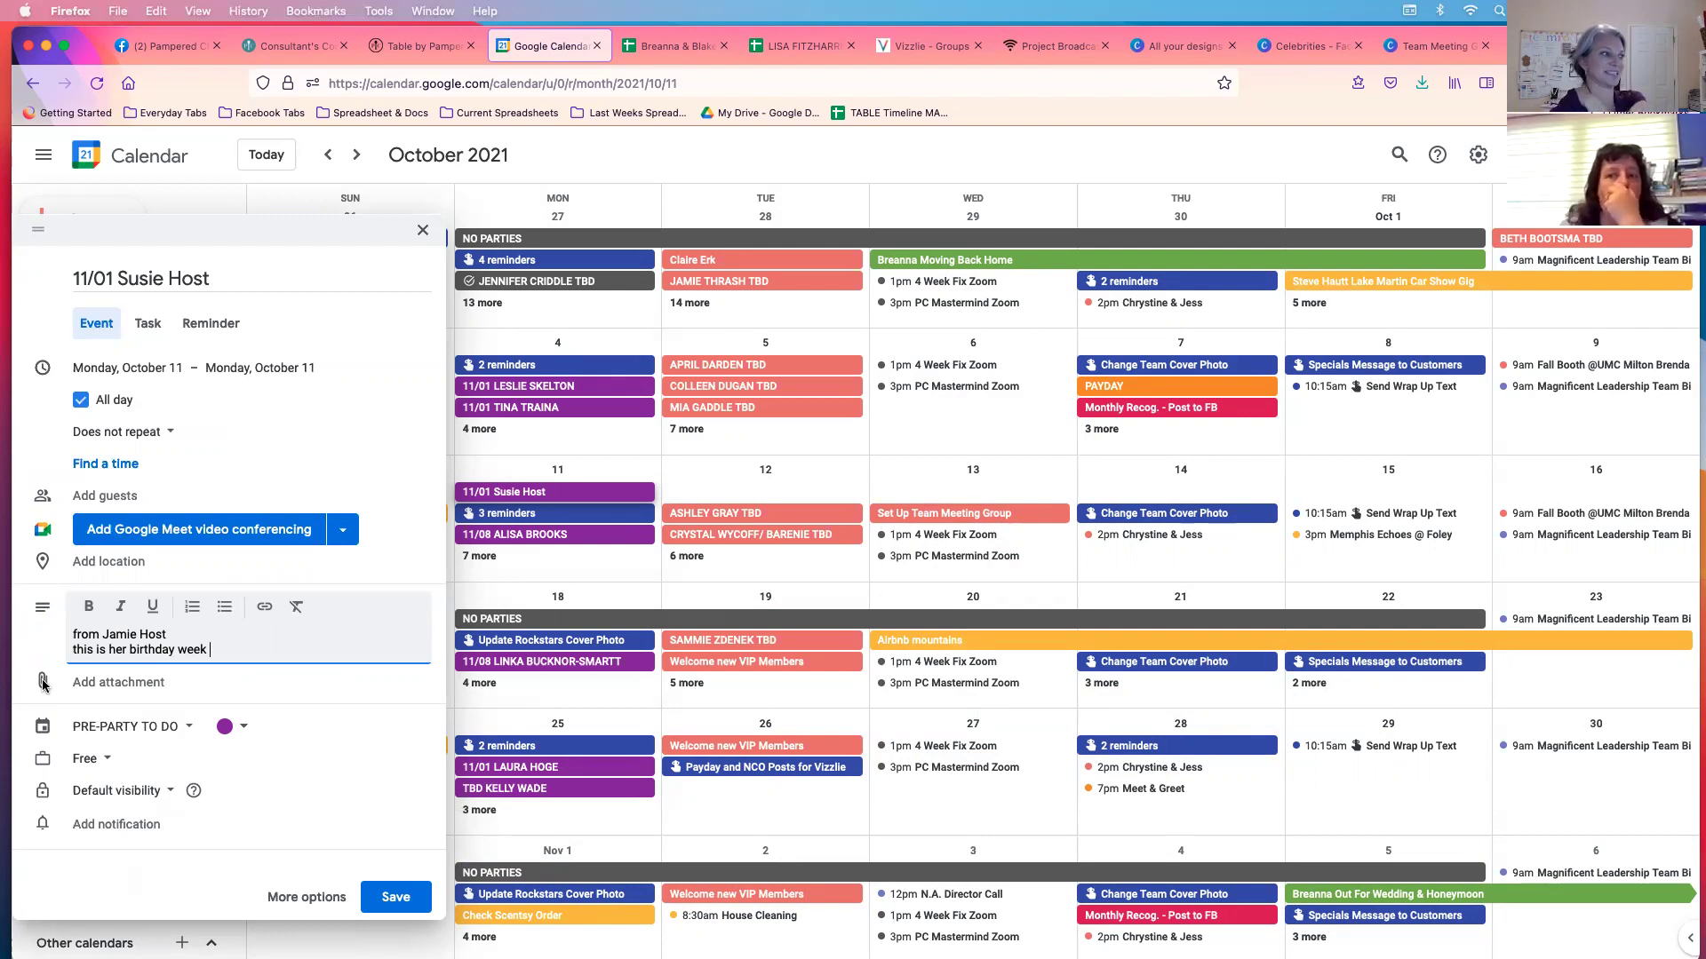
click(400, 899)
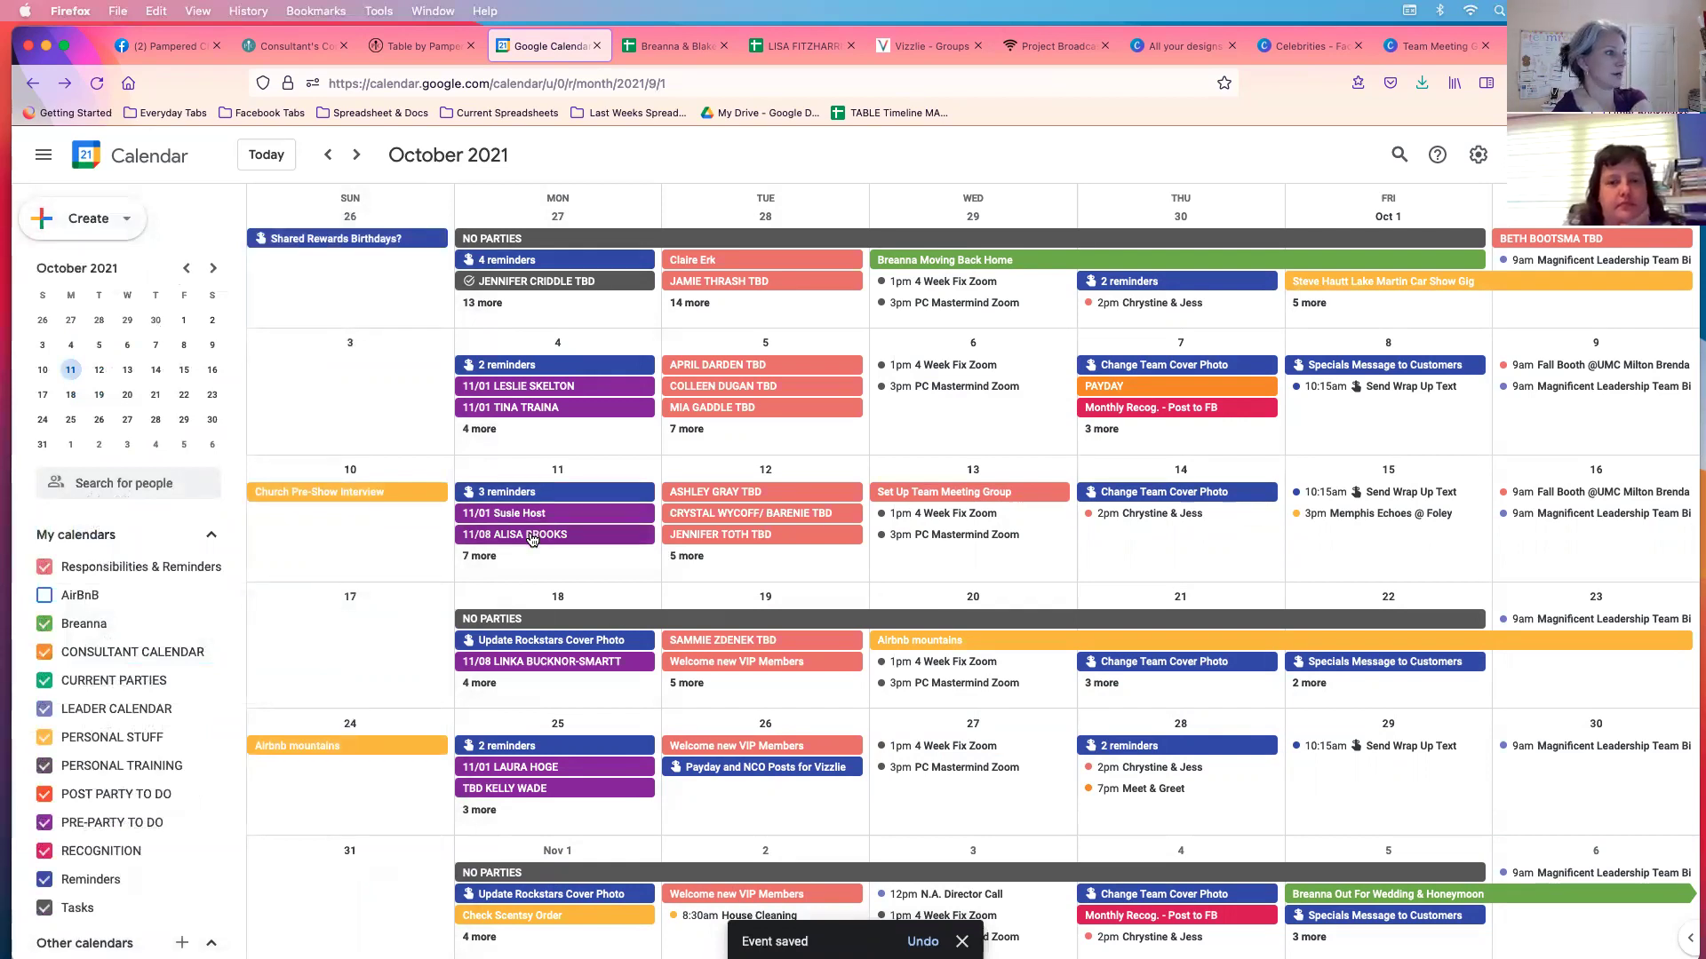
Step: Compare the full entry lists for October 18, 11 and 12
click(480, 684)
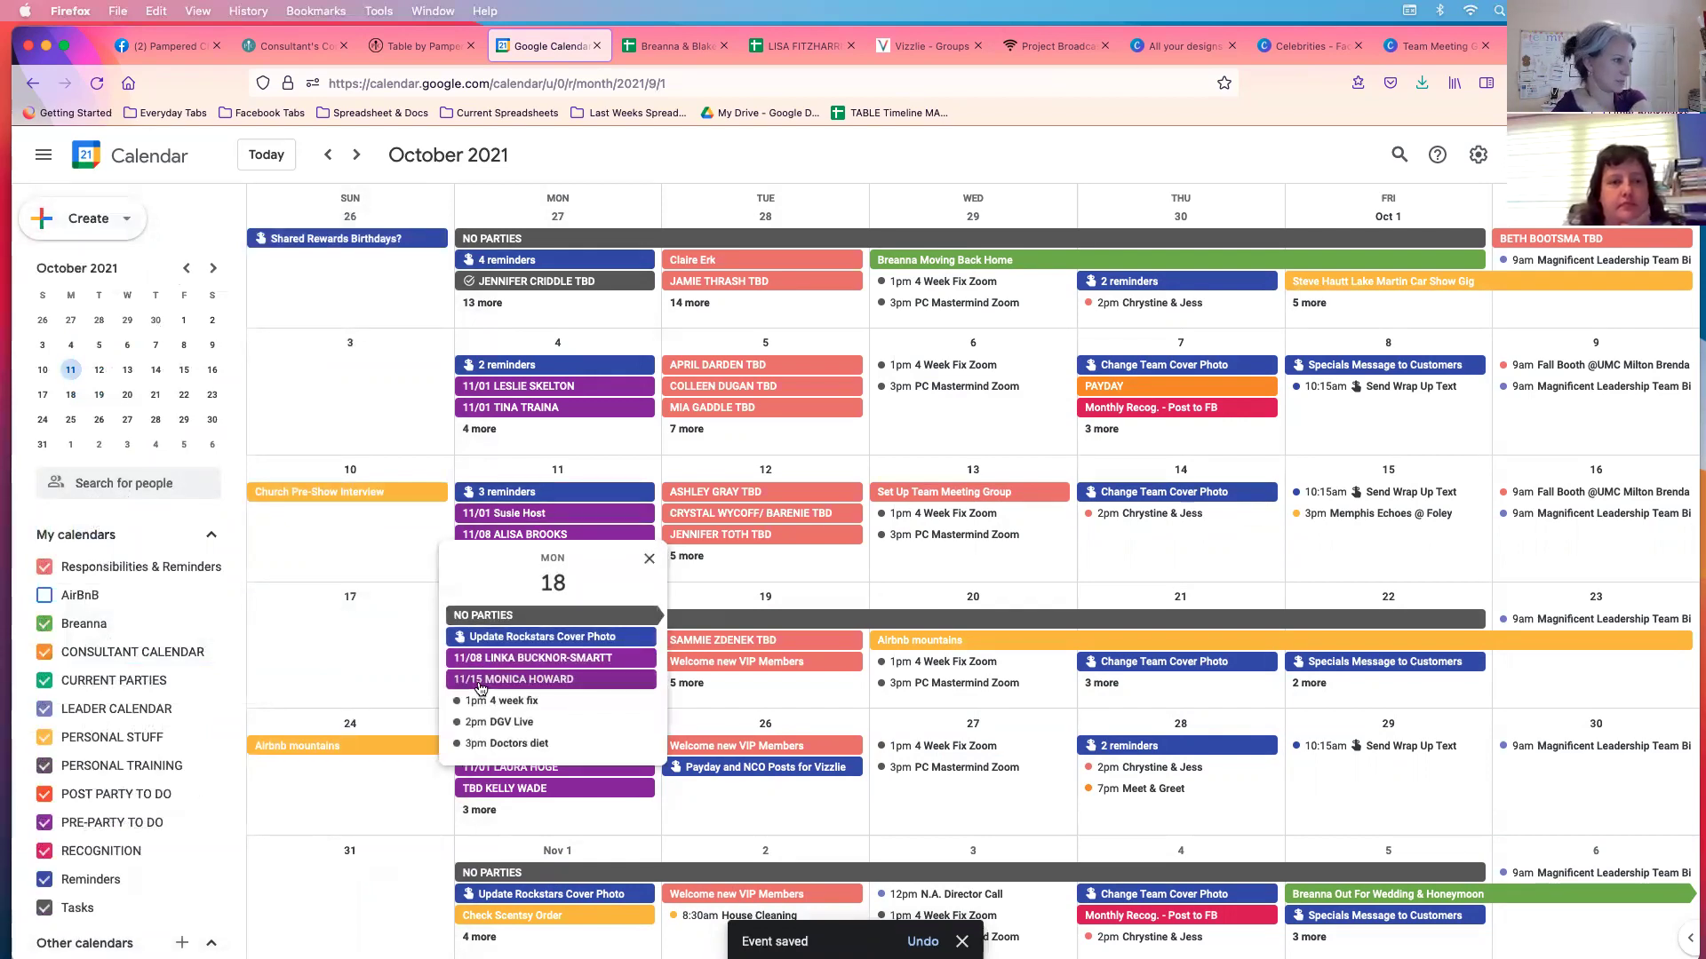
click(426, 558)
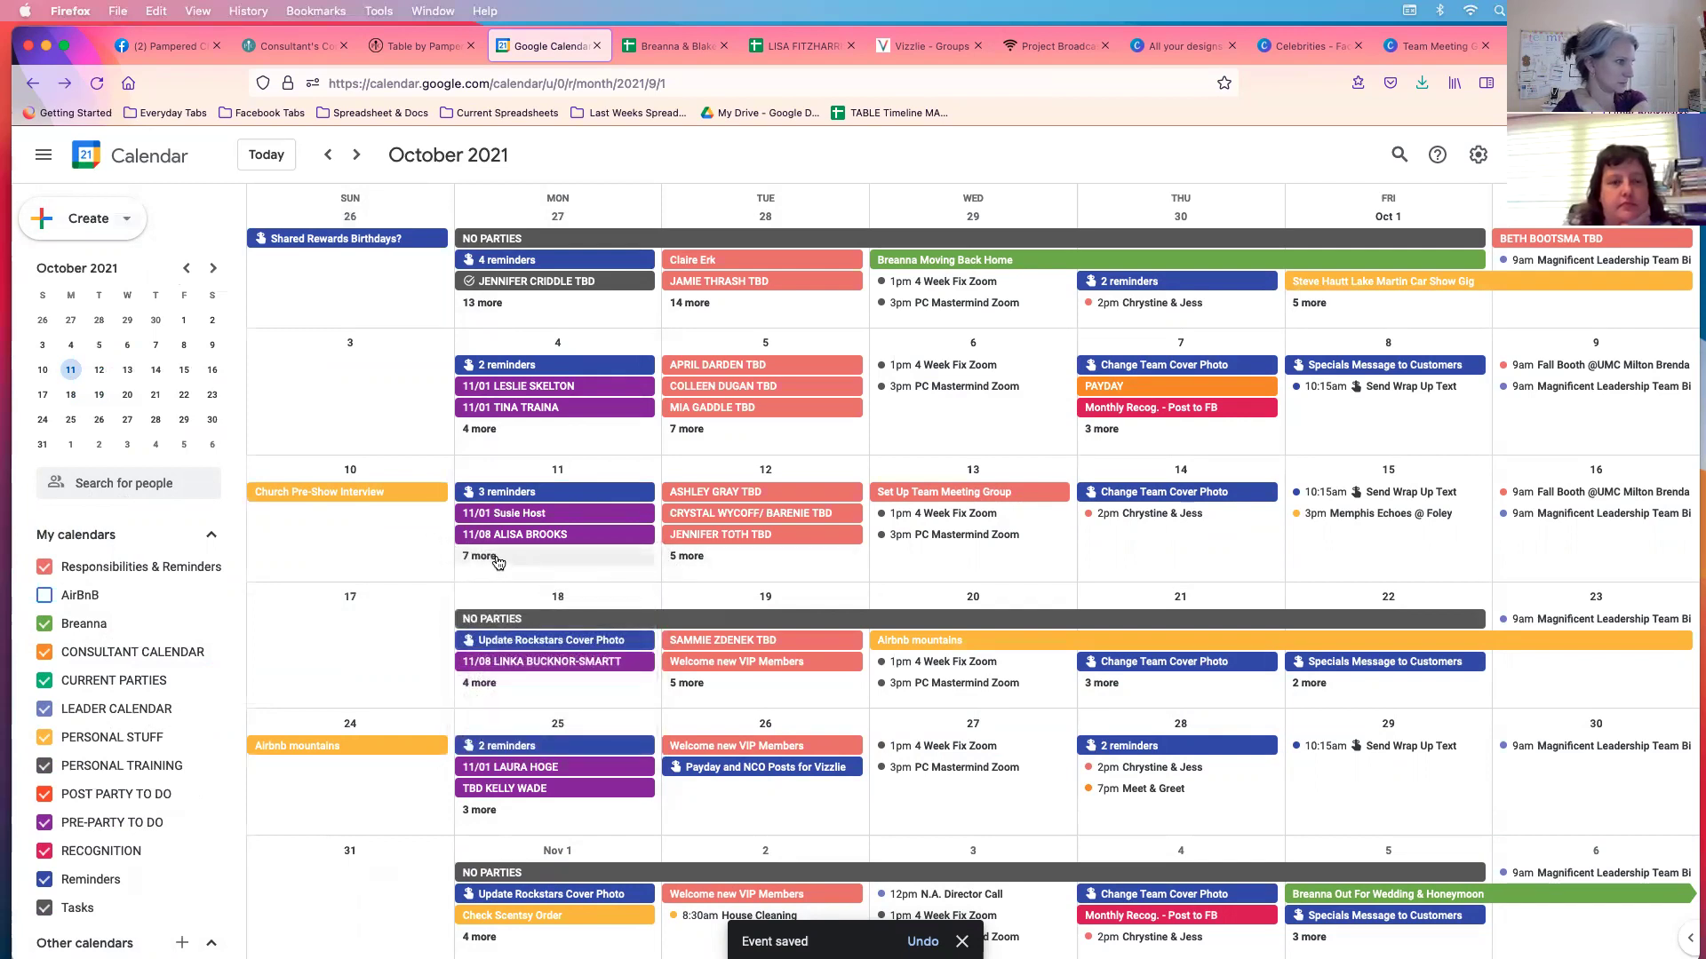
click(480, 557)
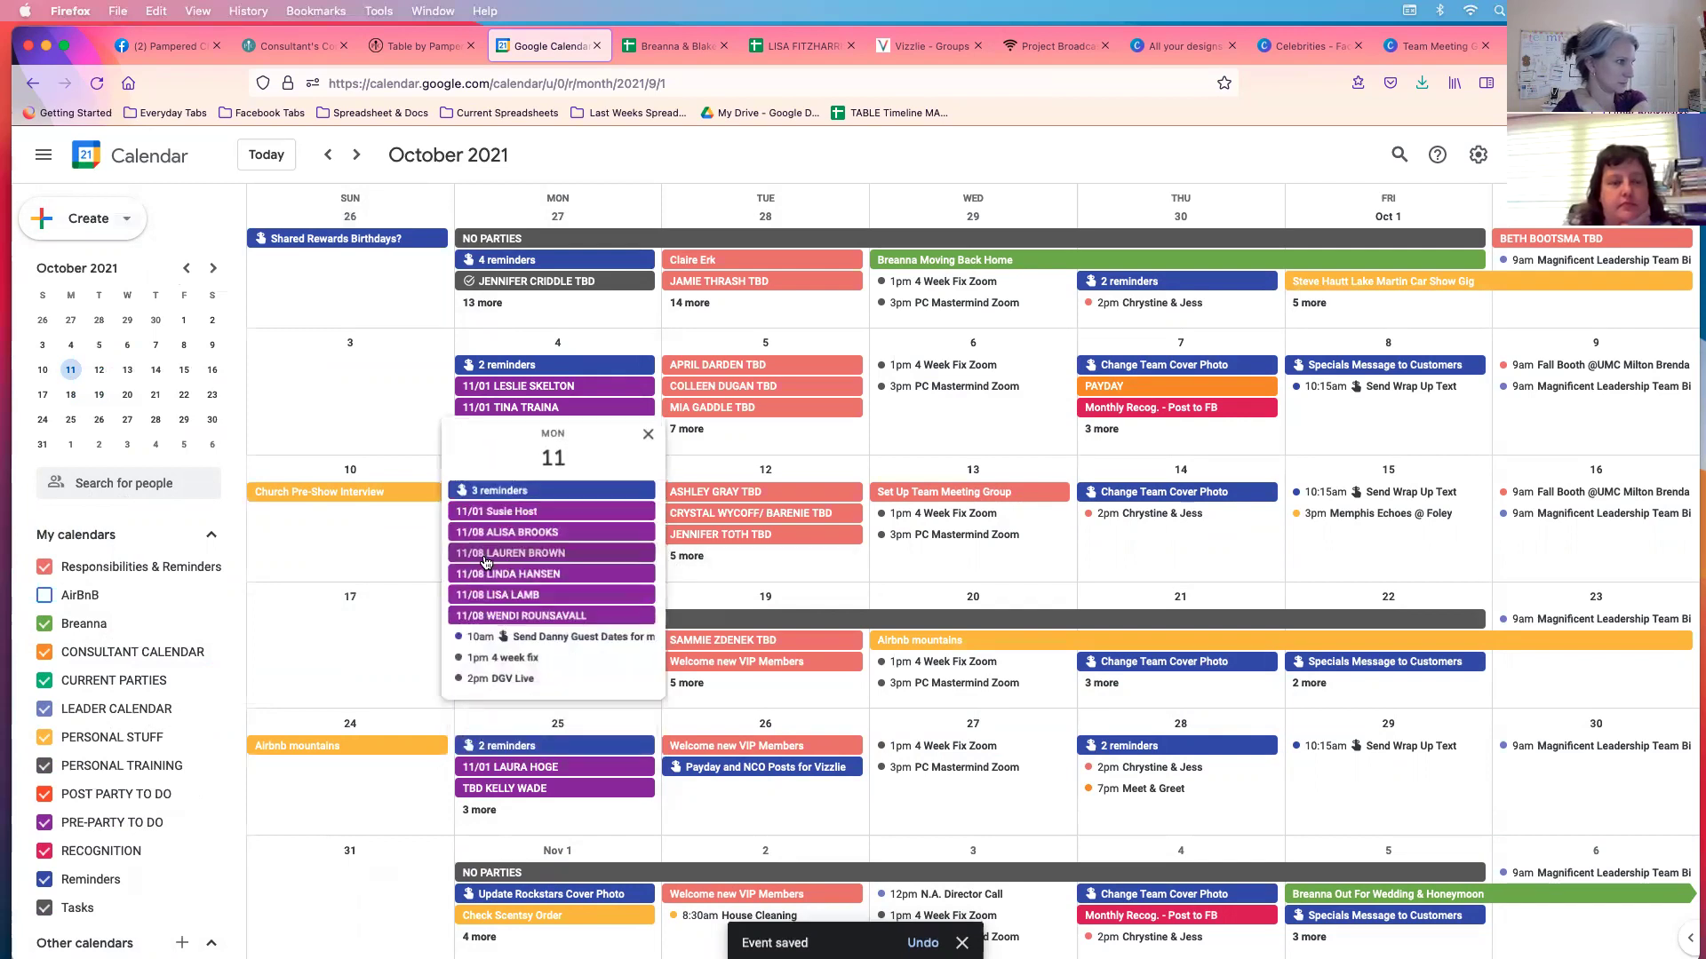
click(398, 543)
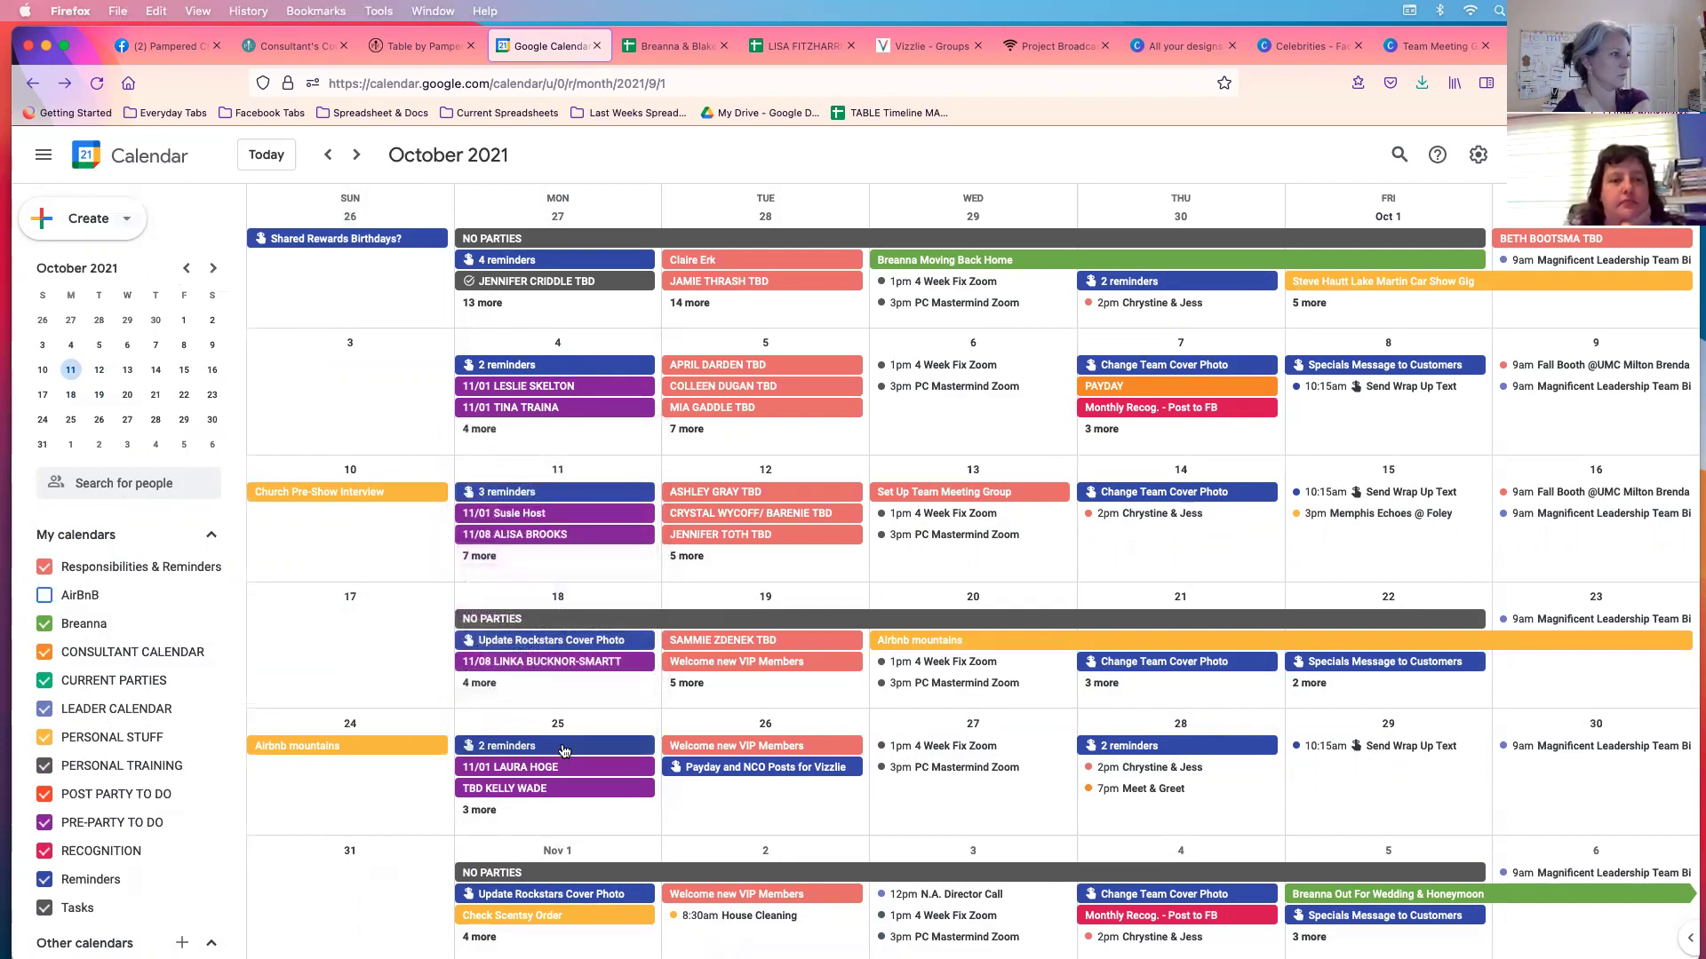
click(480, 557)
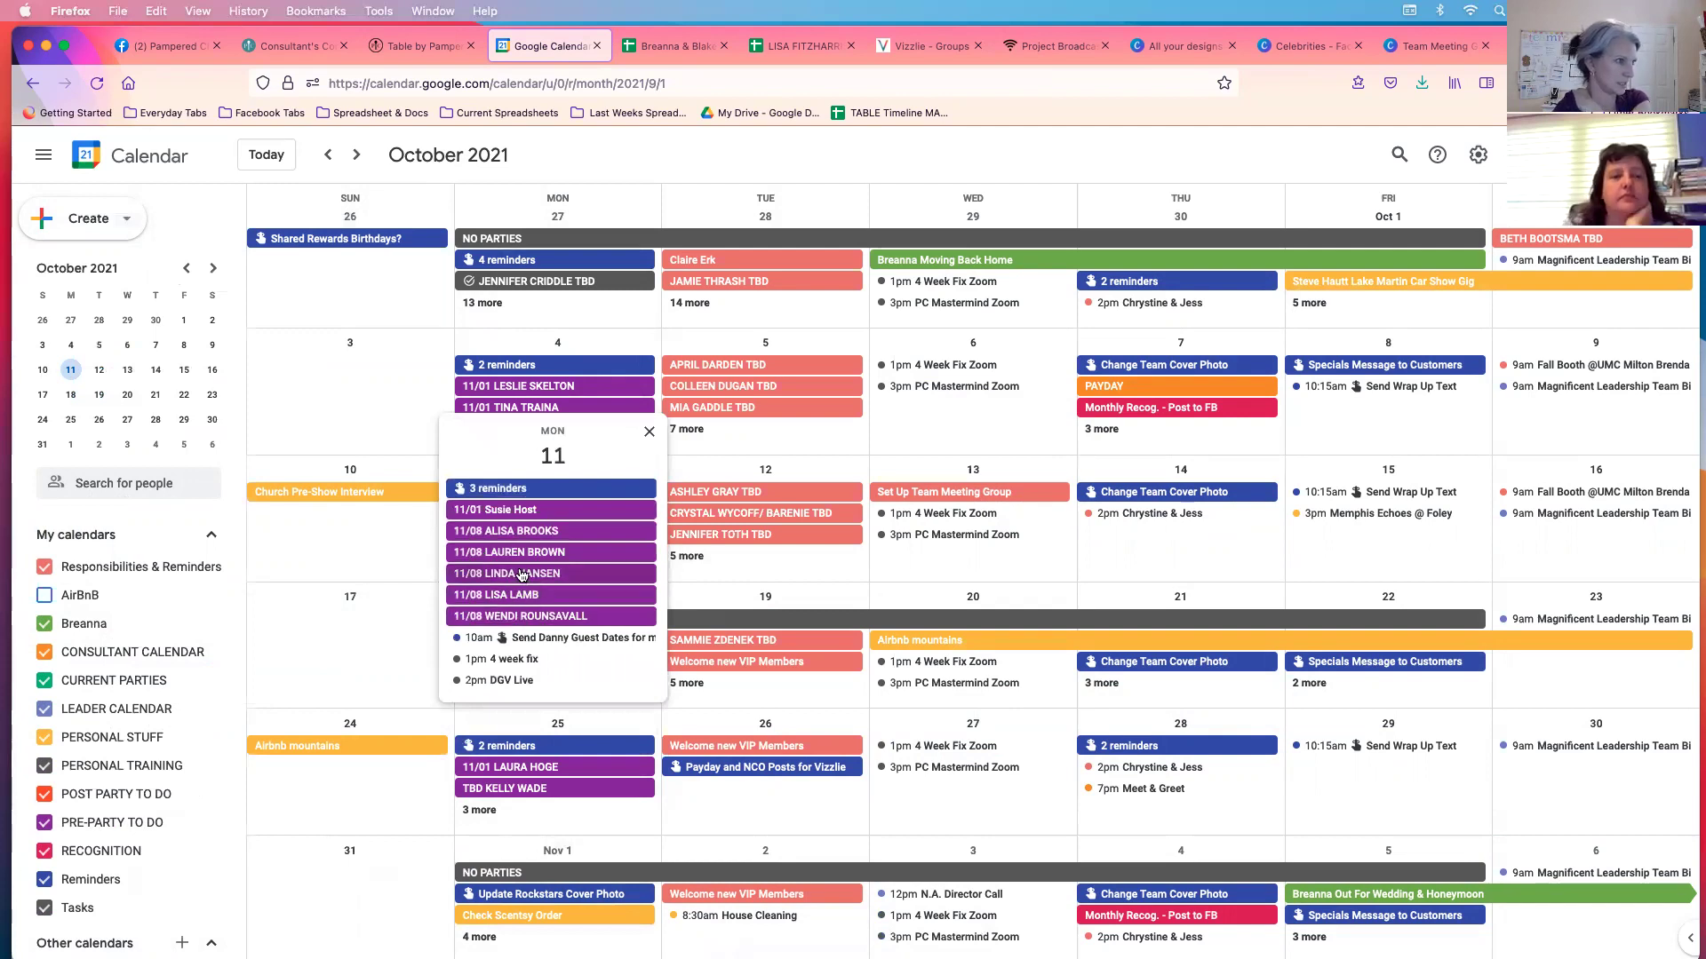
click(692, 557)
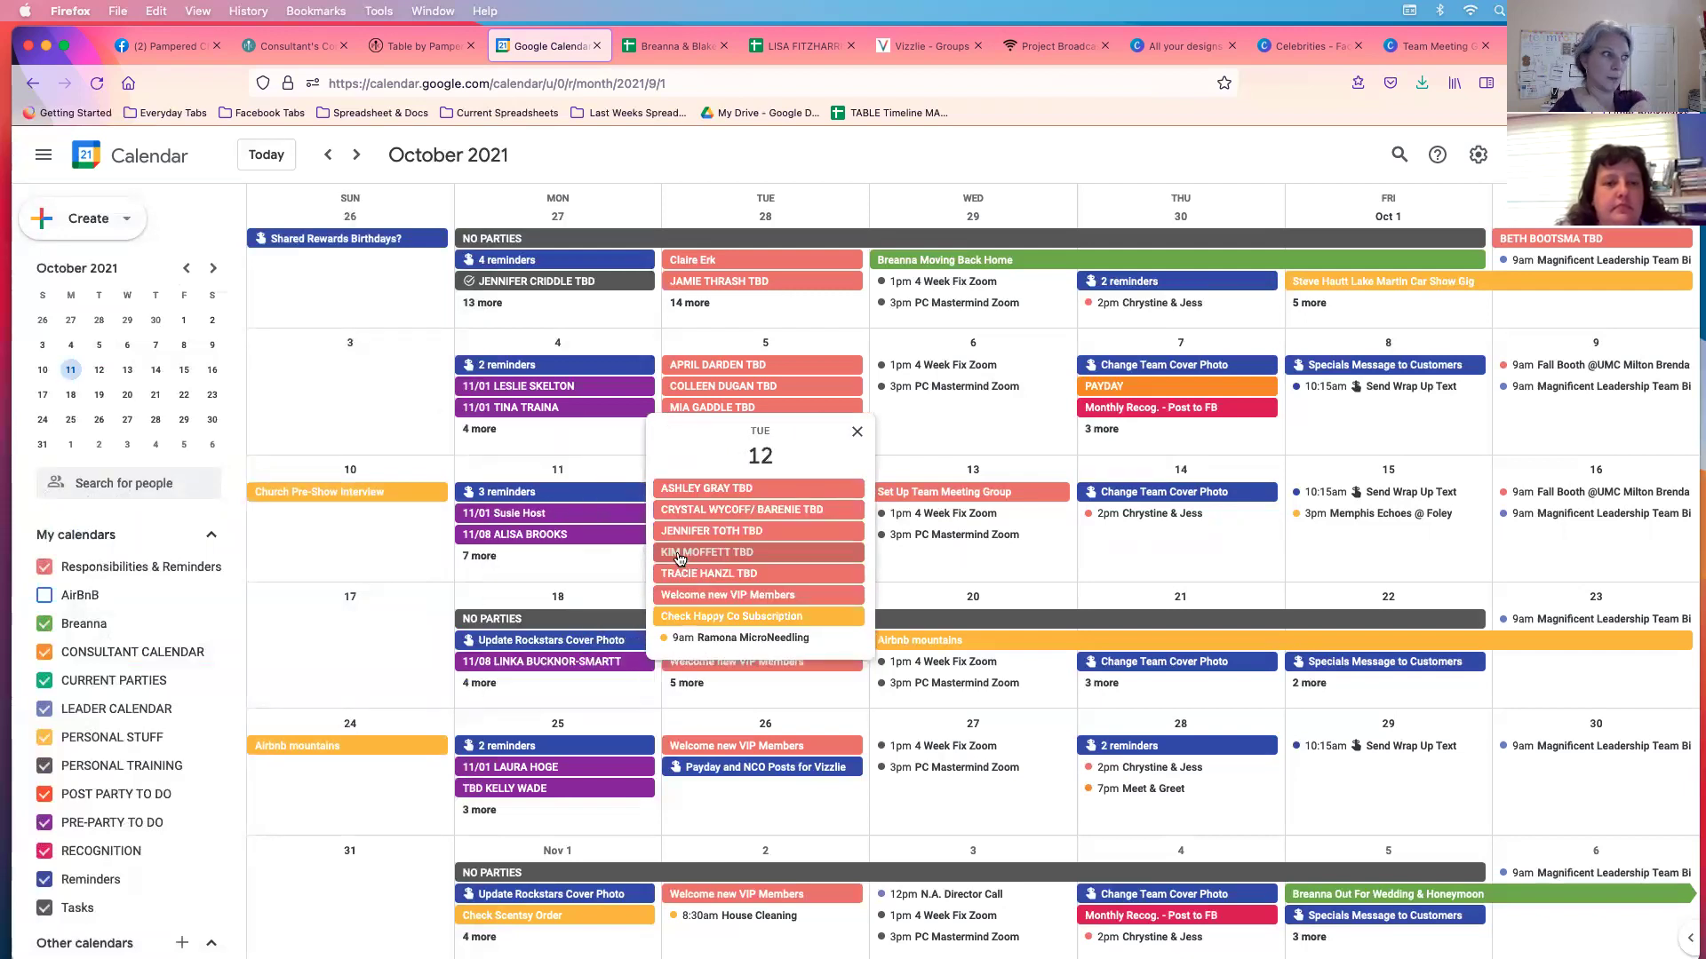
Step: Open the grouped reminders in the October 11 entry list, read them and close their details
click(470, 557)
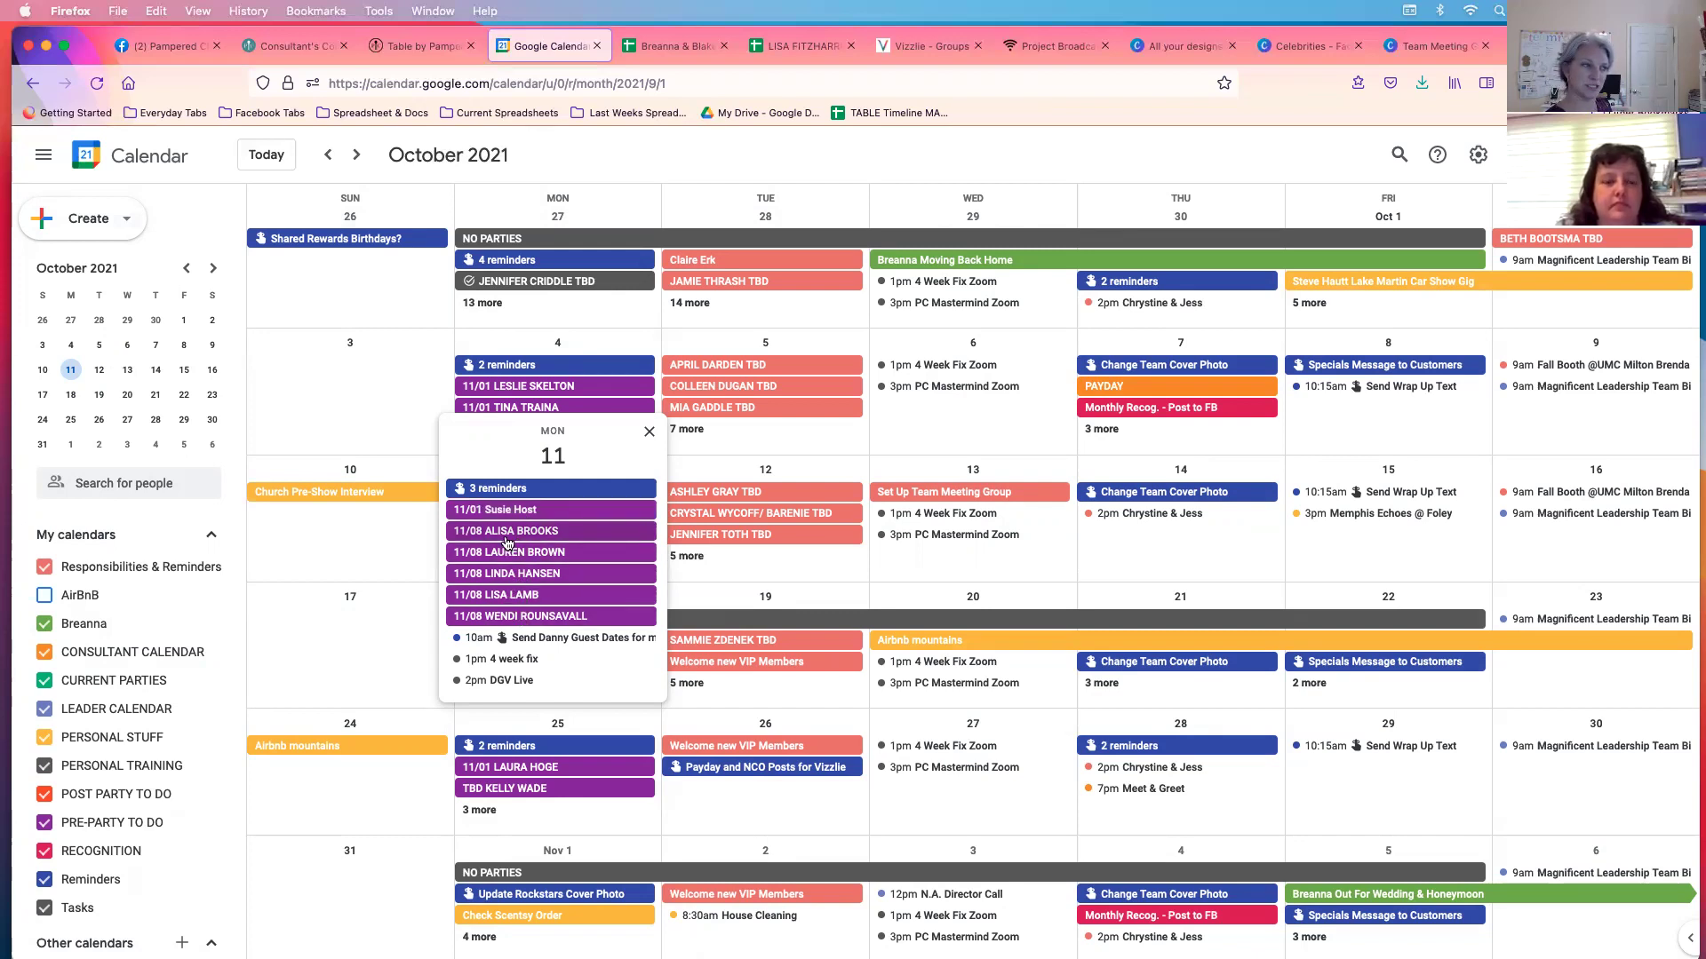
click(497, 488)
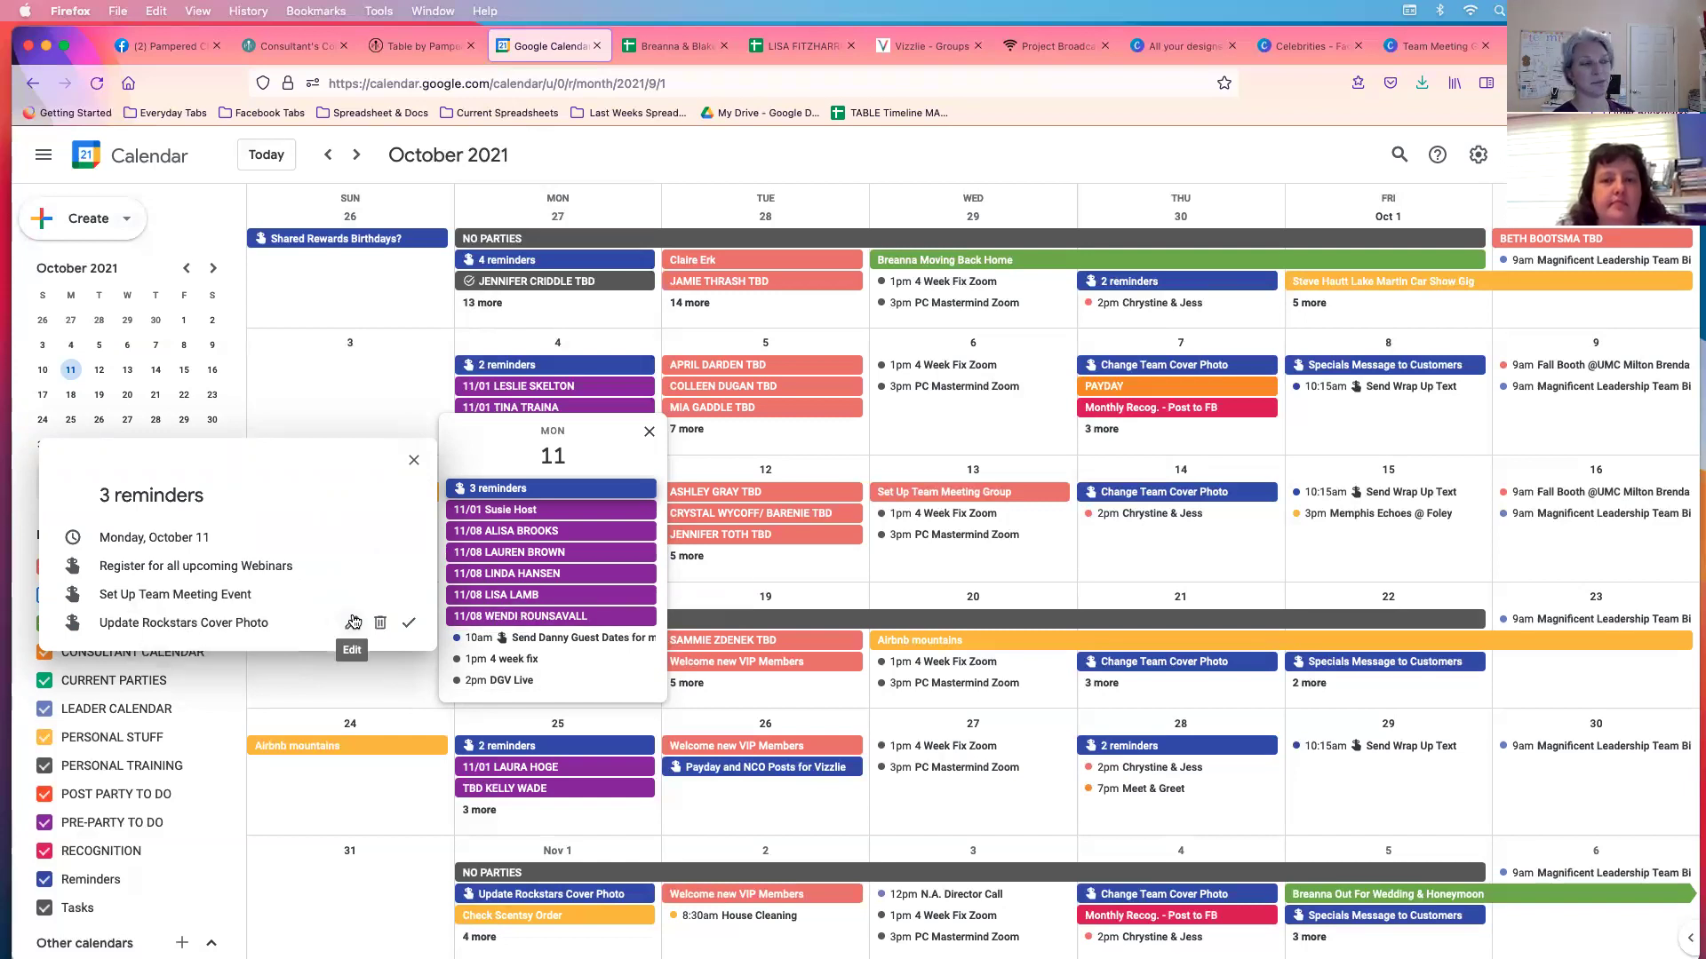
click(414, 461)
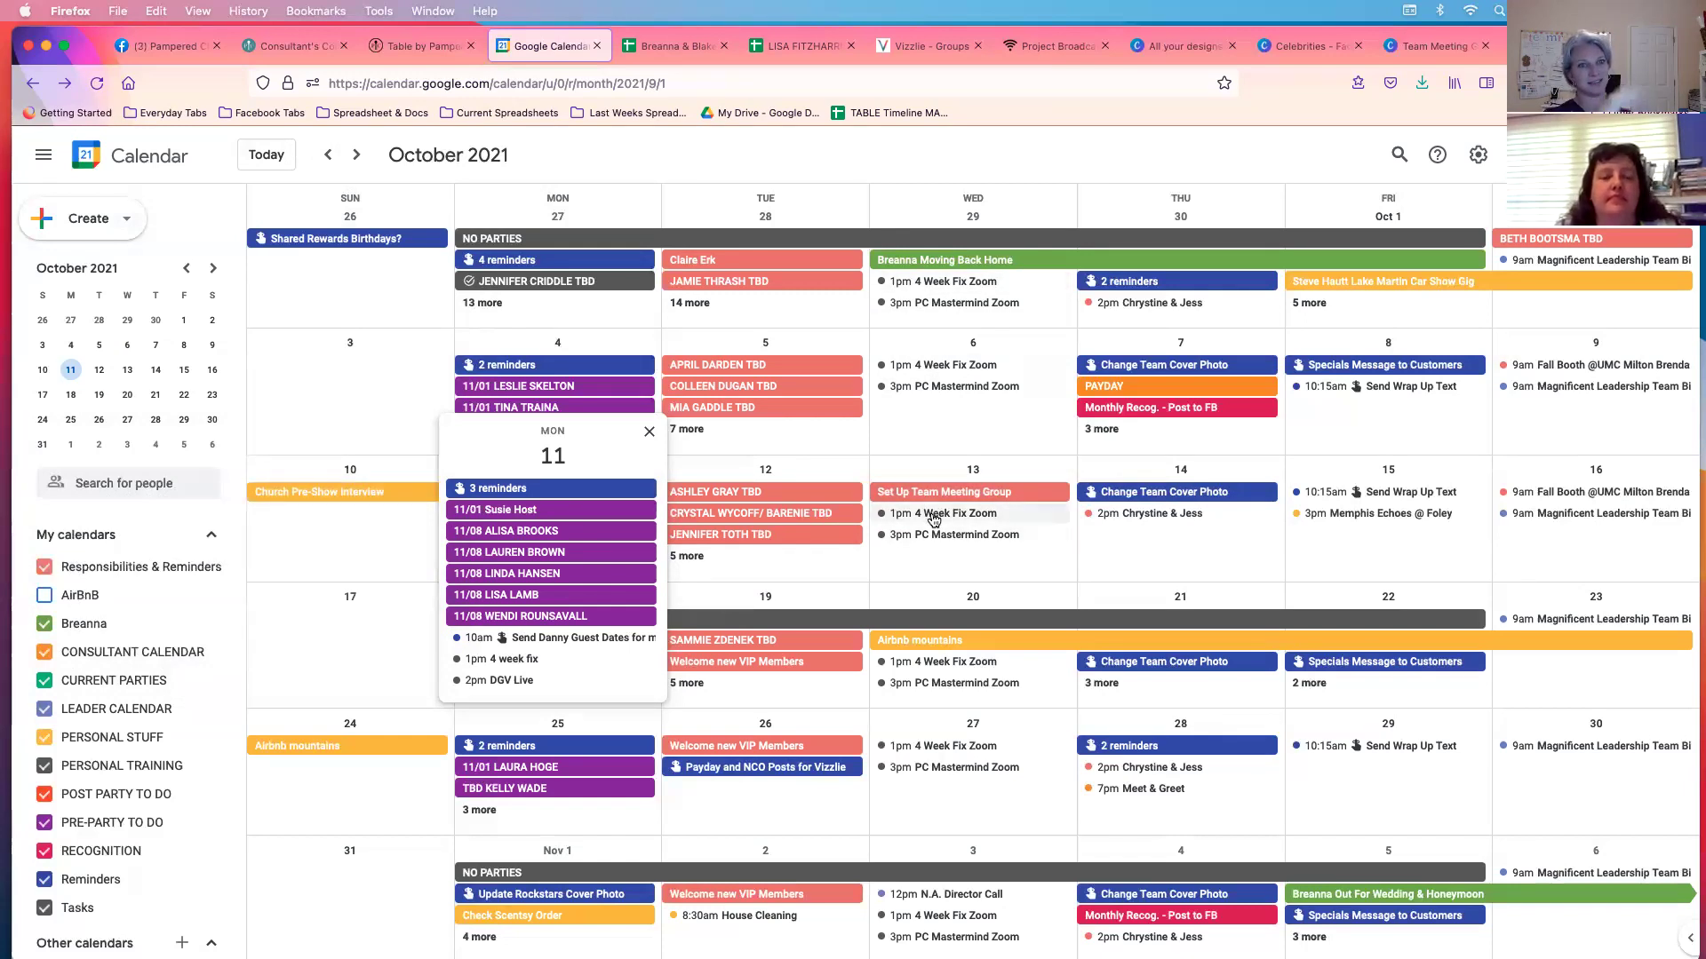
Step: Return to September 2021 and display all entries for September 21
click(327, 156)
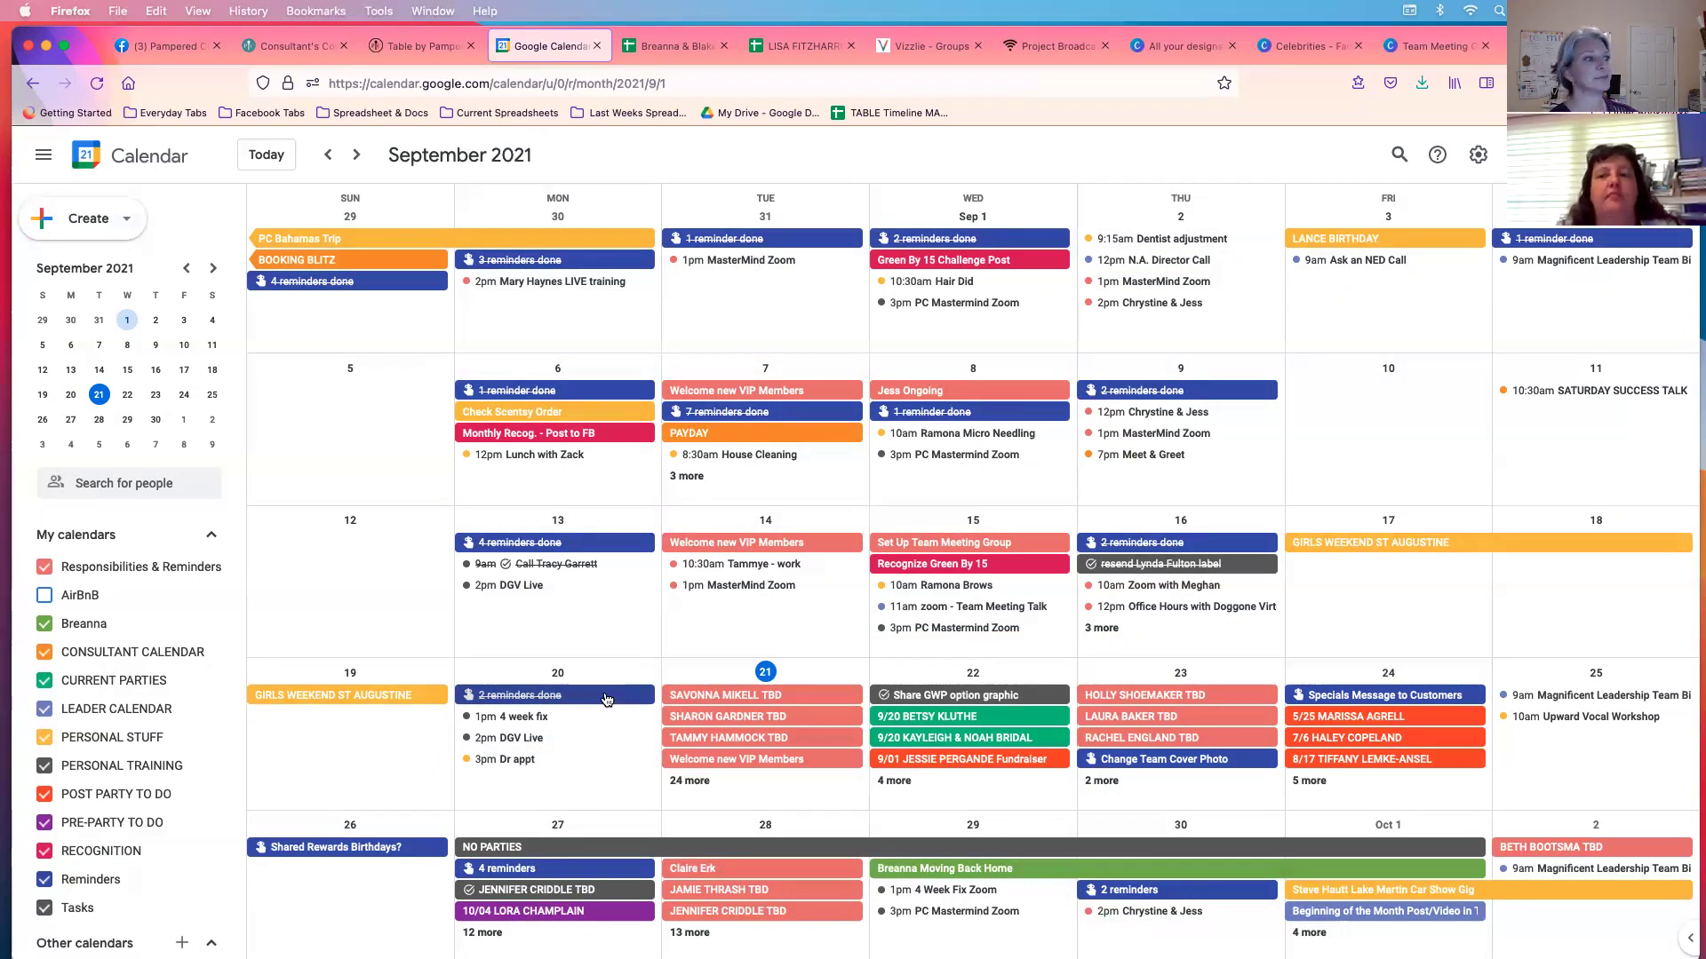
click(688, 781)
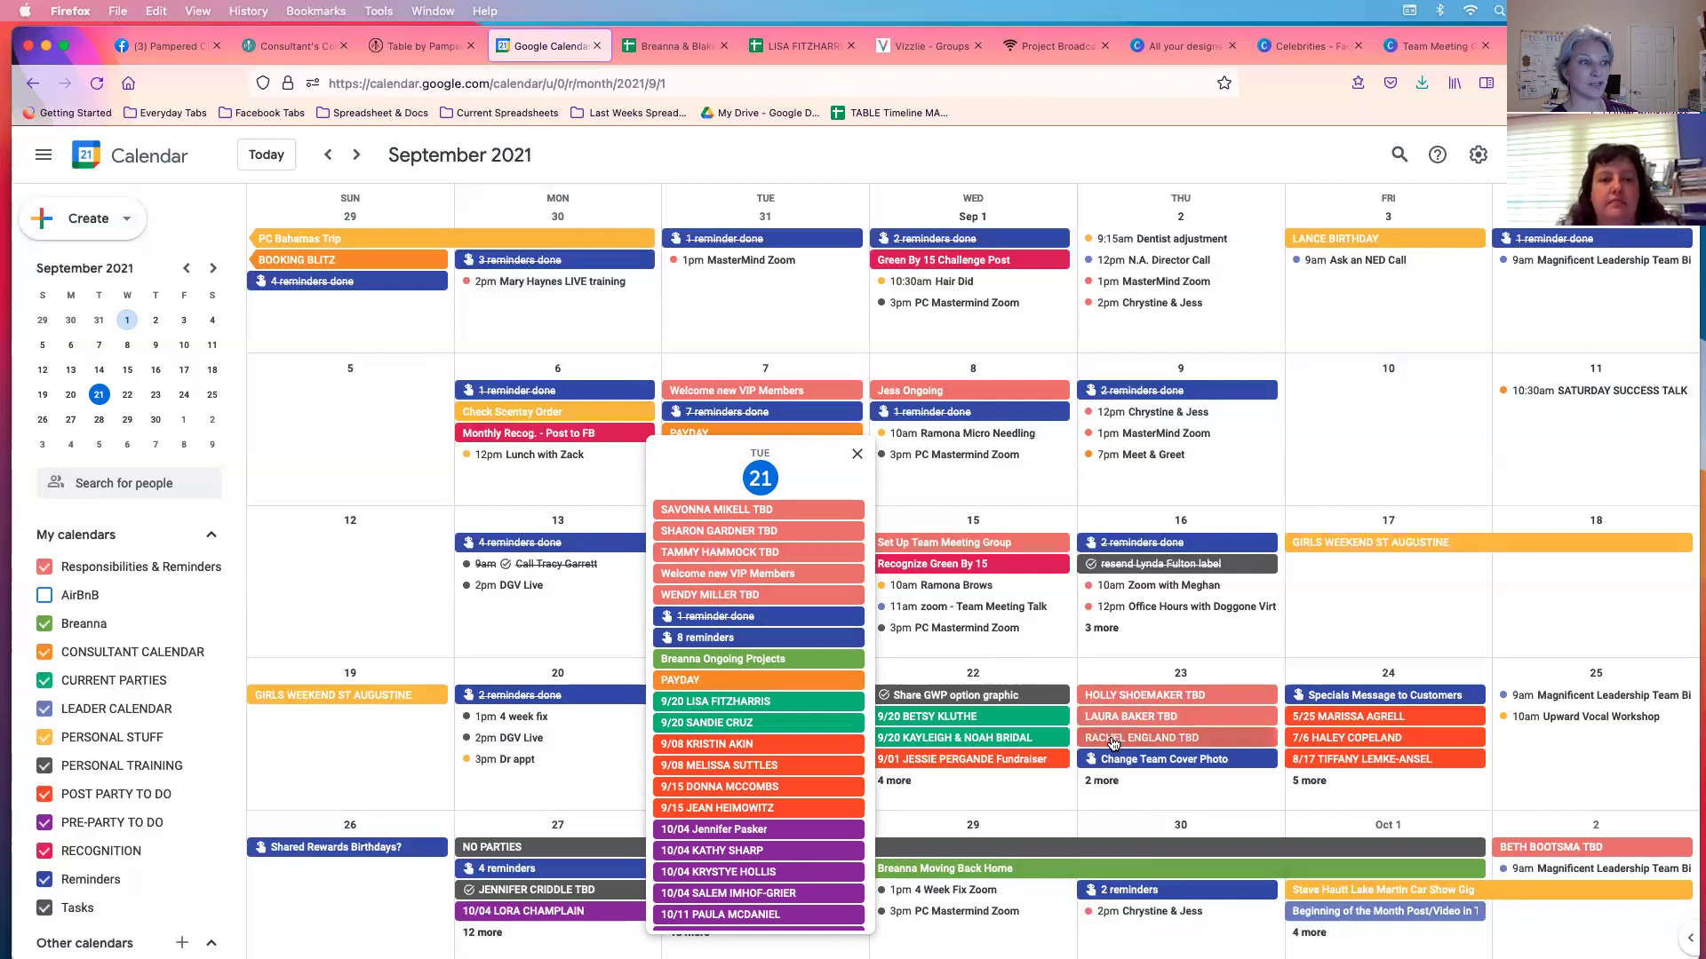
Step: Display all entries for September 28, close that list and display the full entry list for September 21 again
click(996, 801)
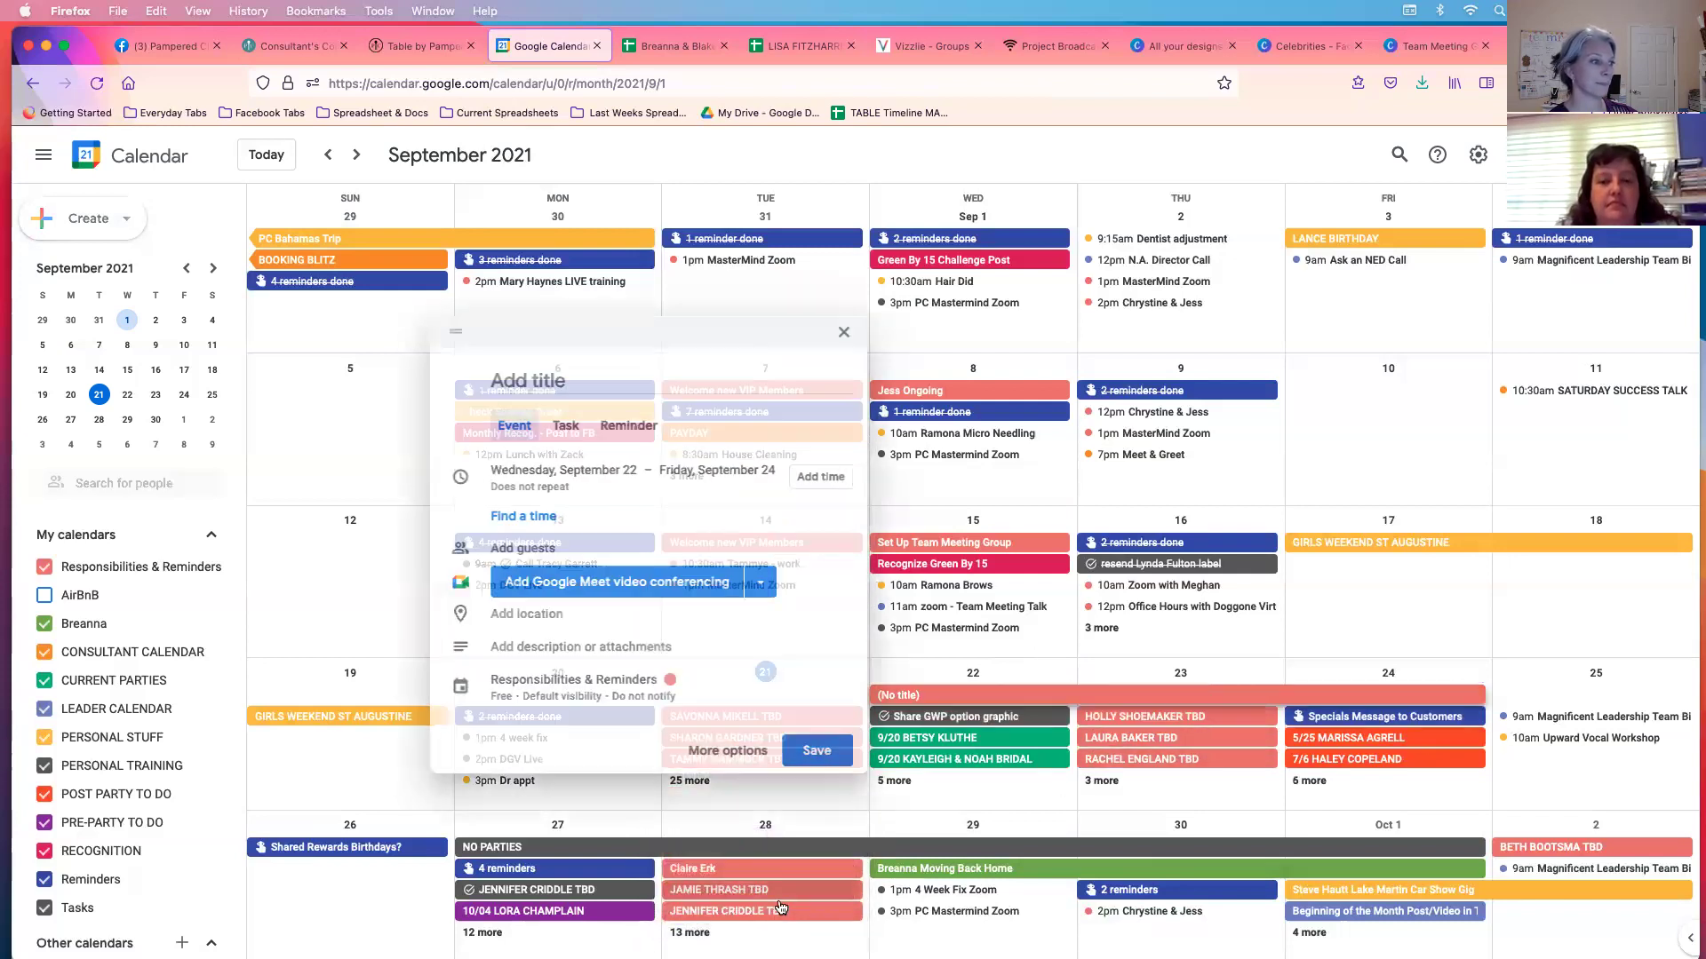
click(688, 933)
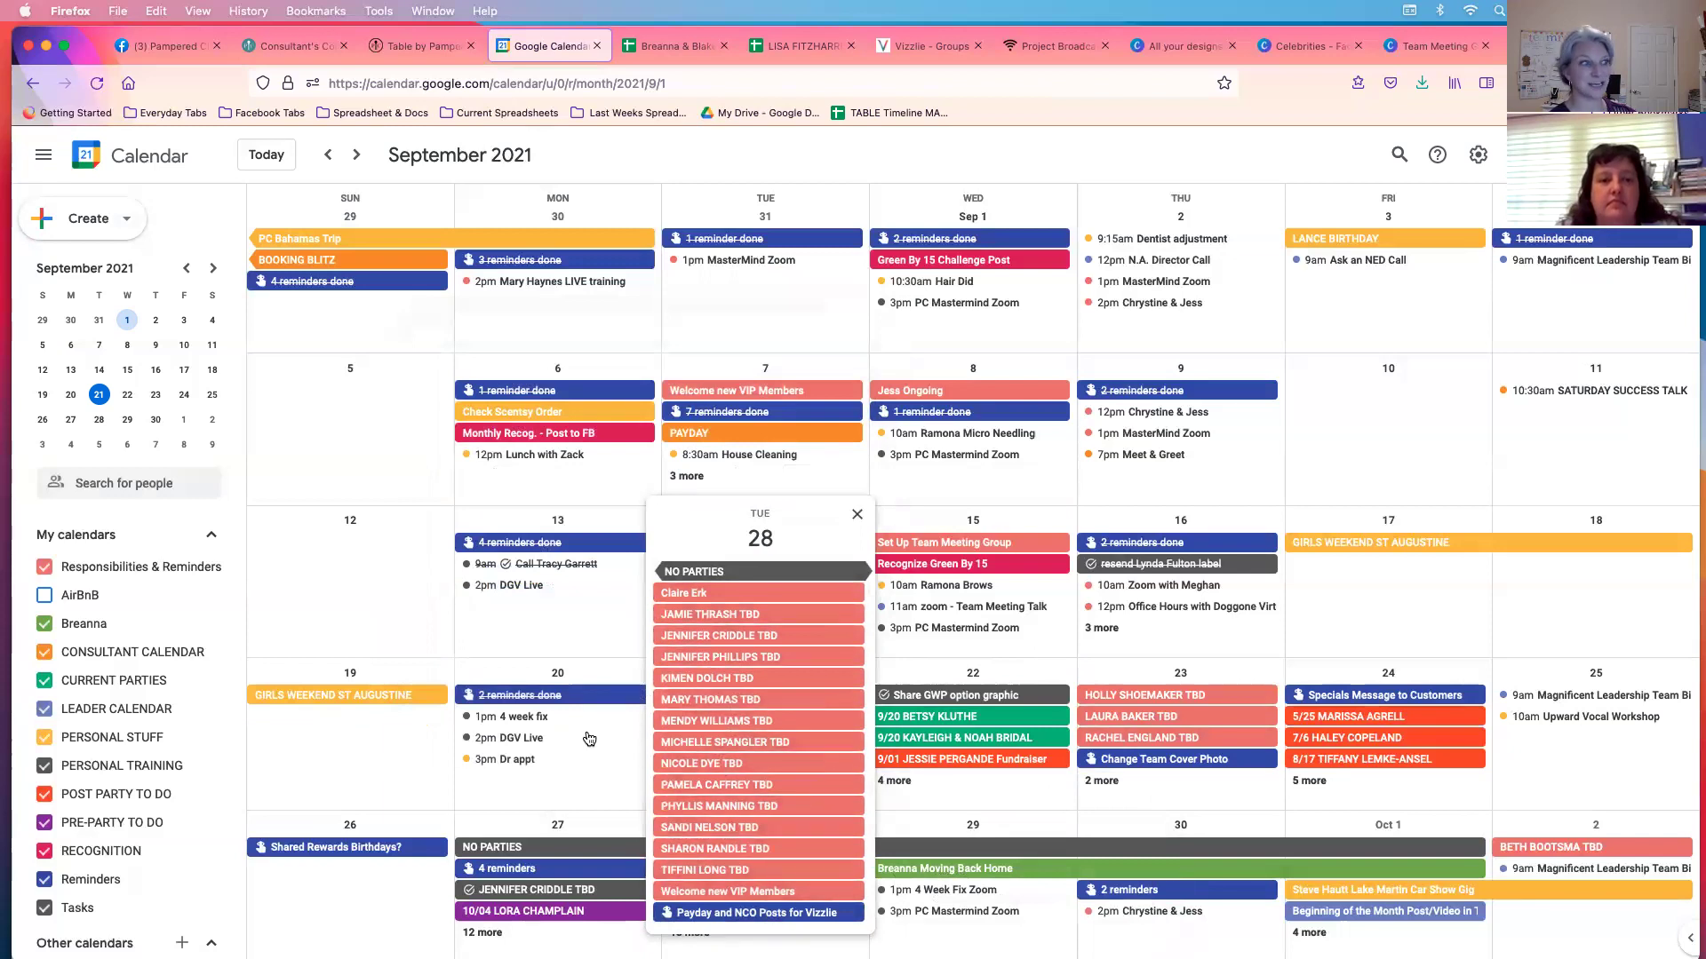
click(551, 760)
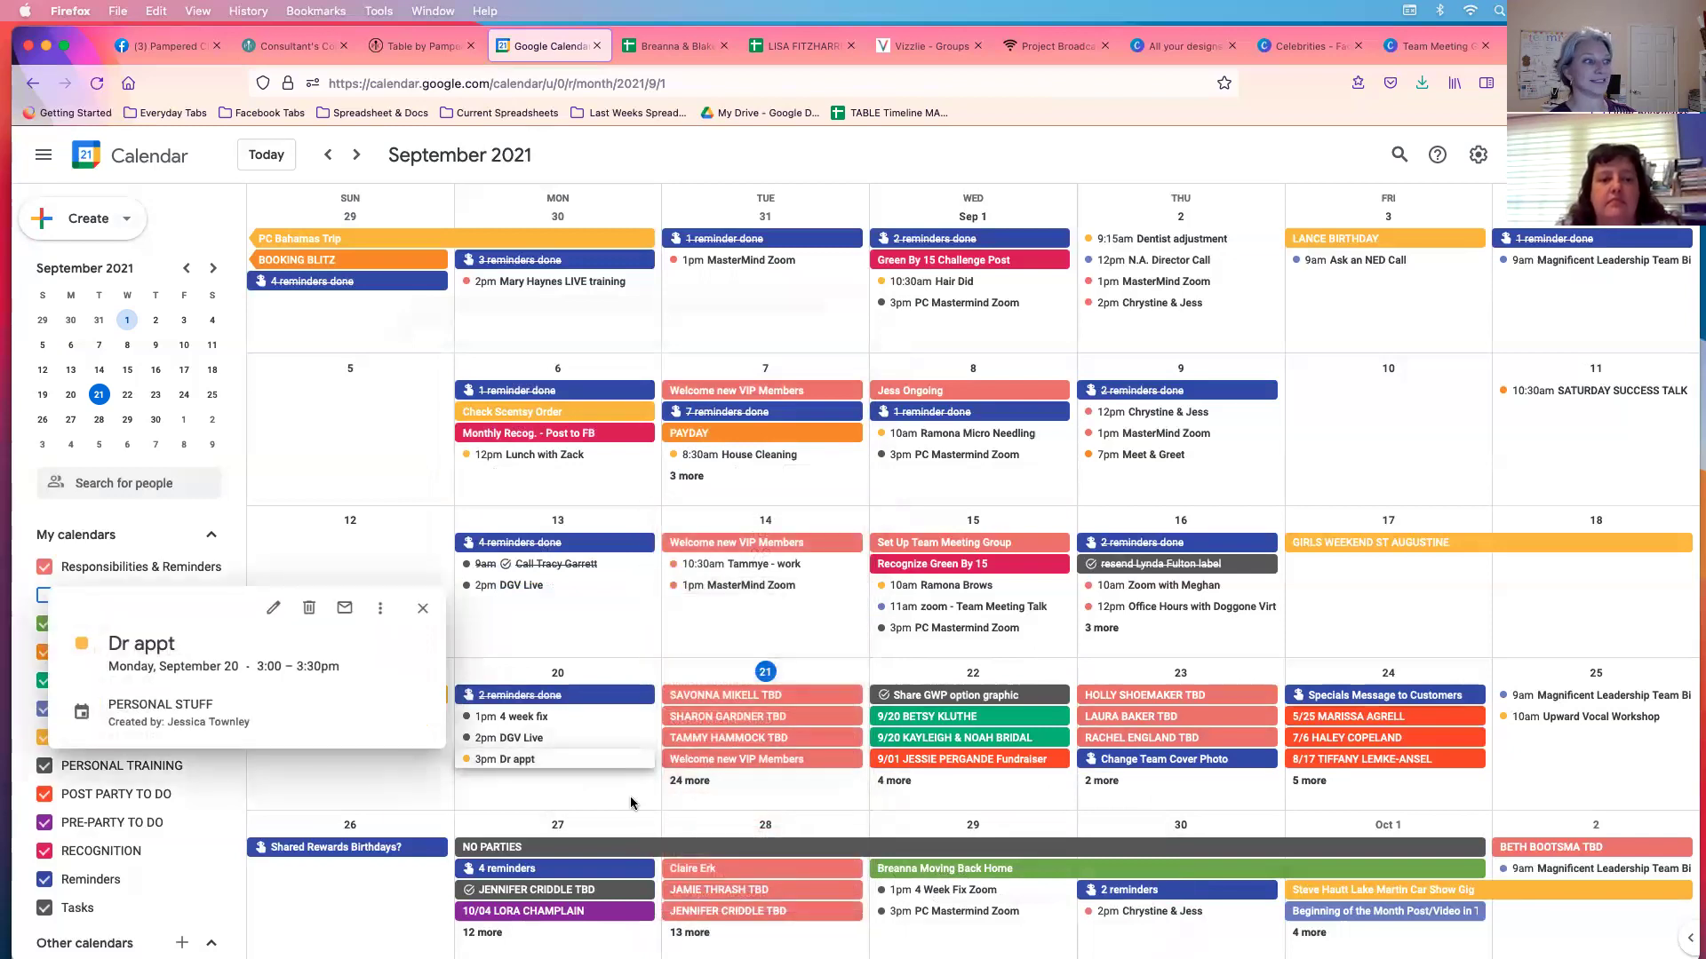
click(636, 803)
click(694, 782)
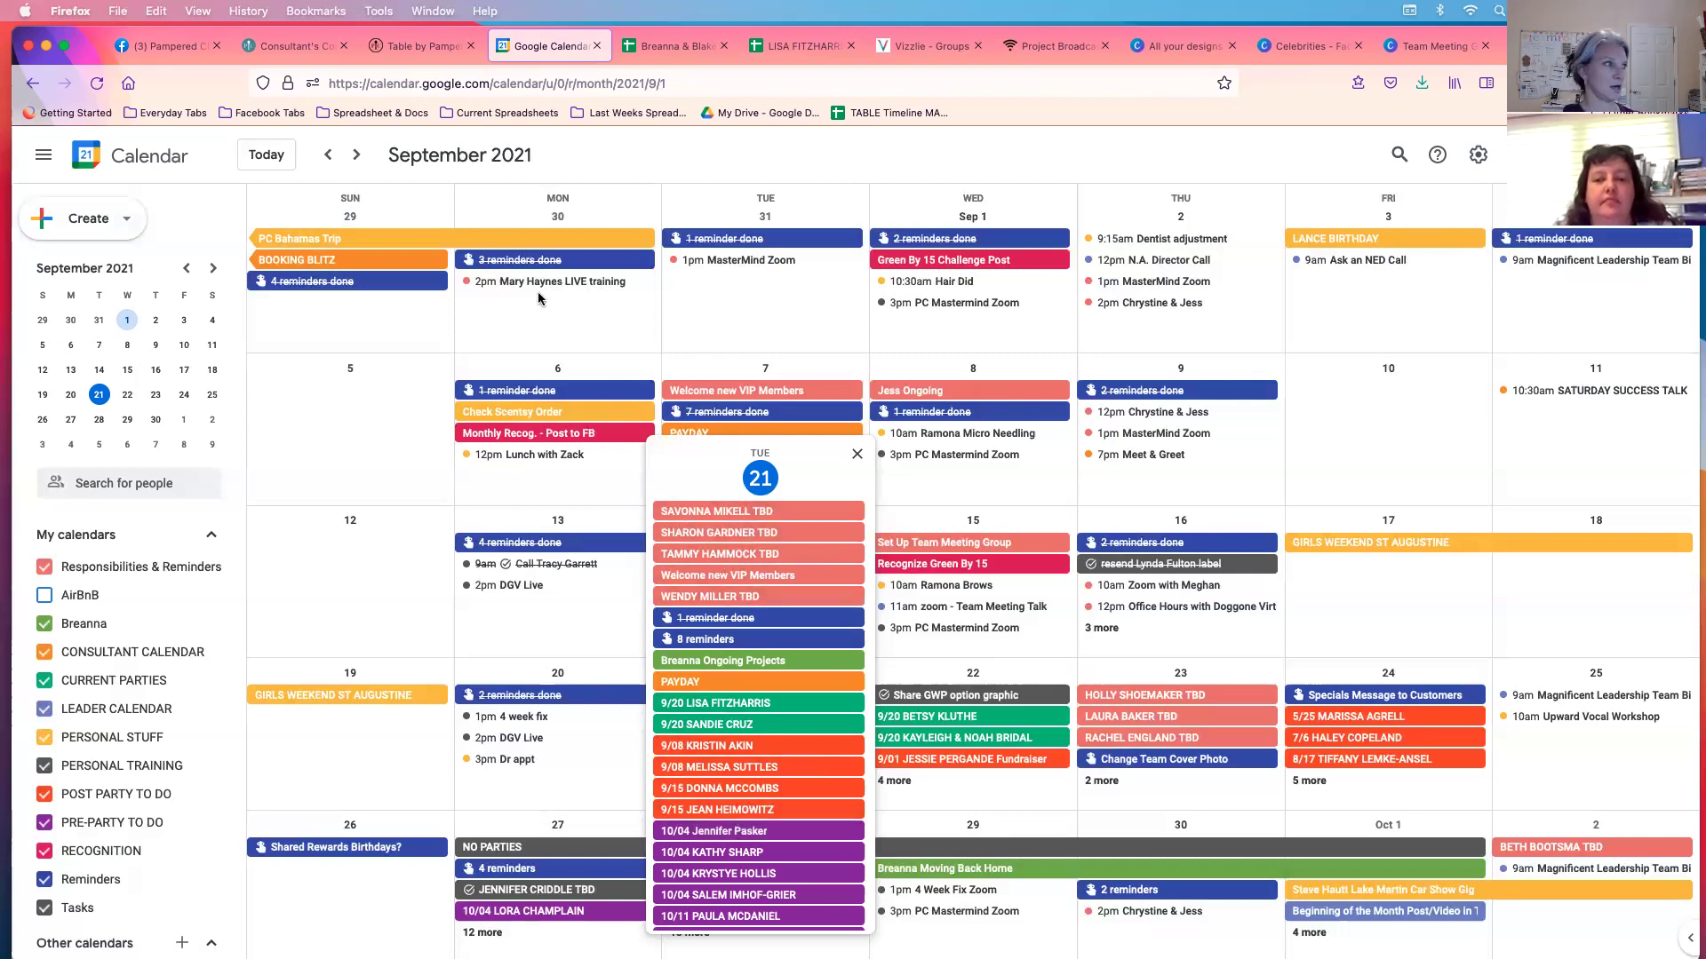
Step: Switch to Pampered Chef Consultant's Corner, go back to Parties & Orders and filter the list by Coming Up
click(281, 44)
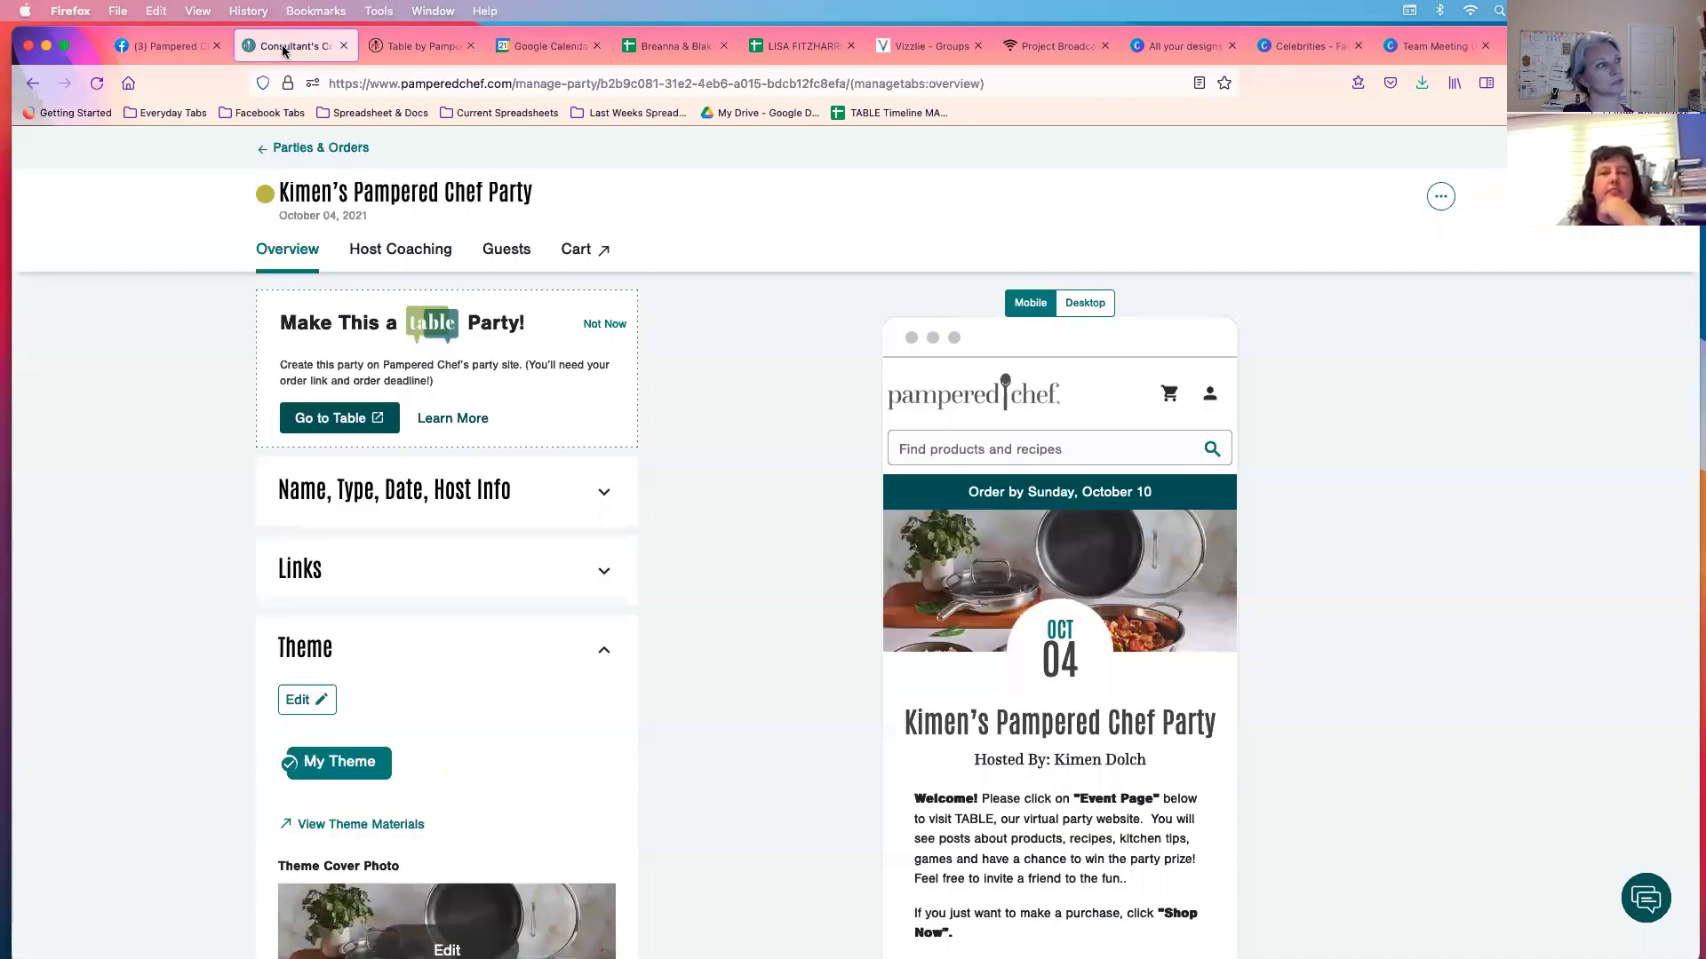
click(313, 147)
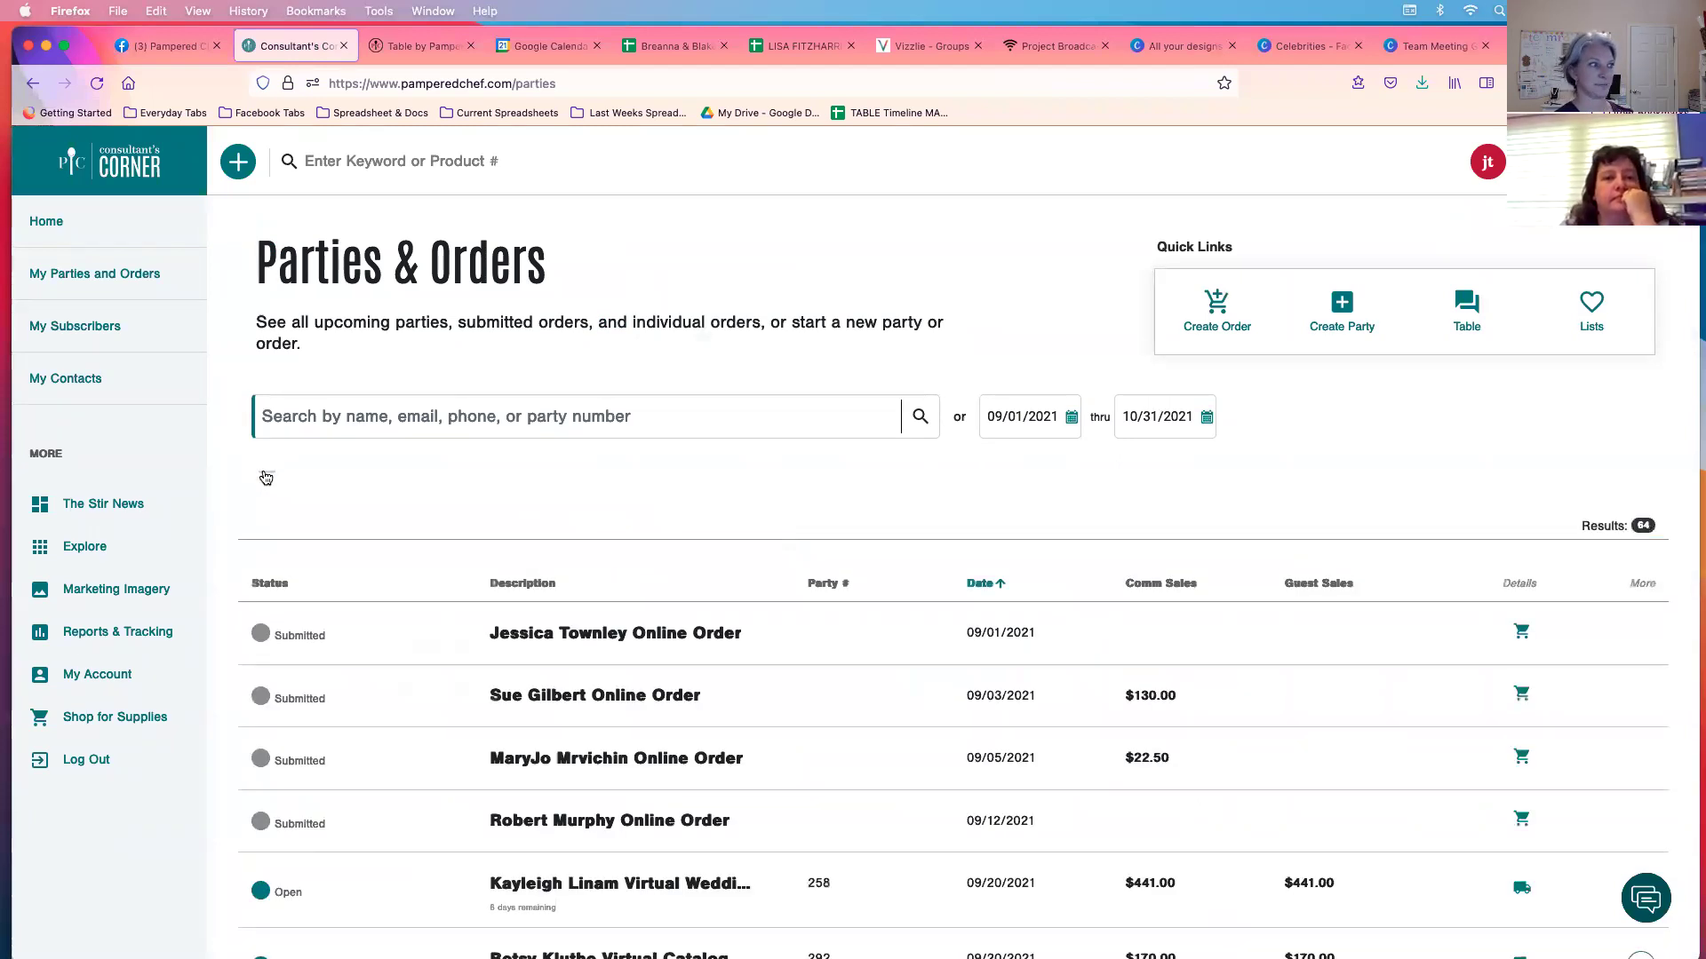
click(267, 477)
click(546, 642)
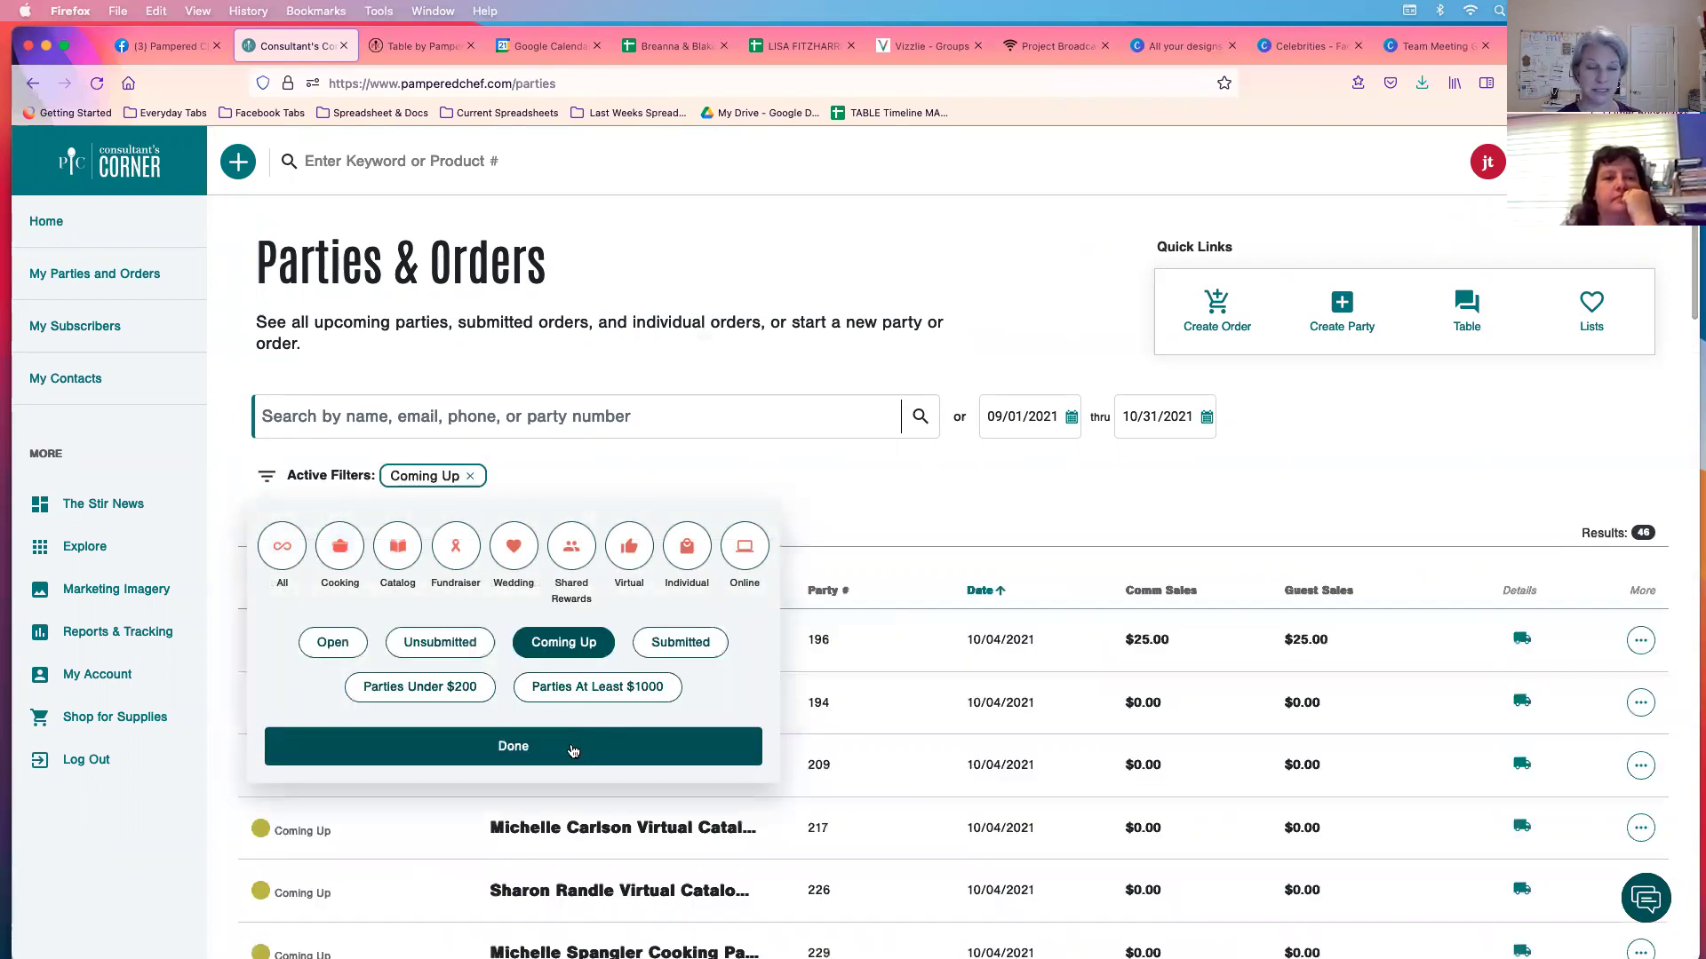
click(573, 751)
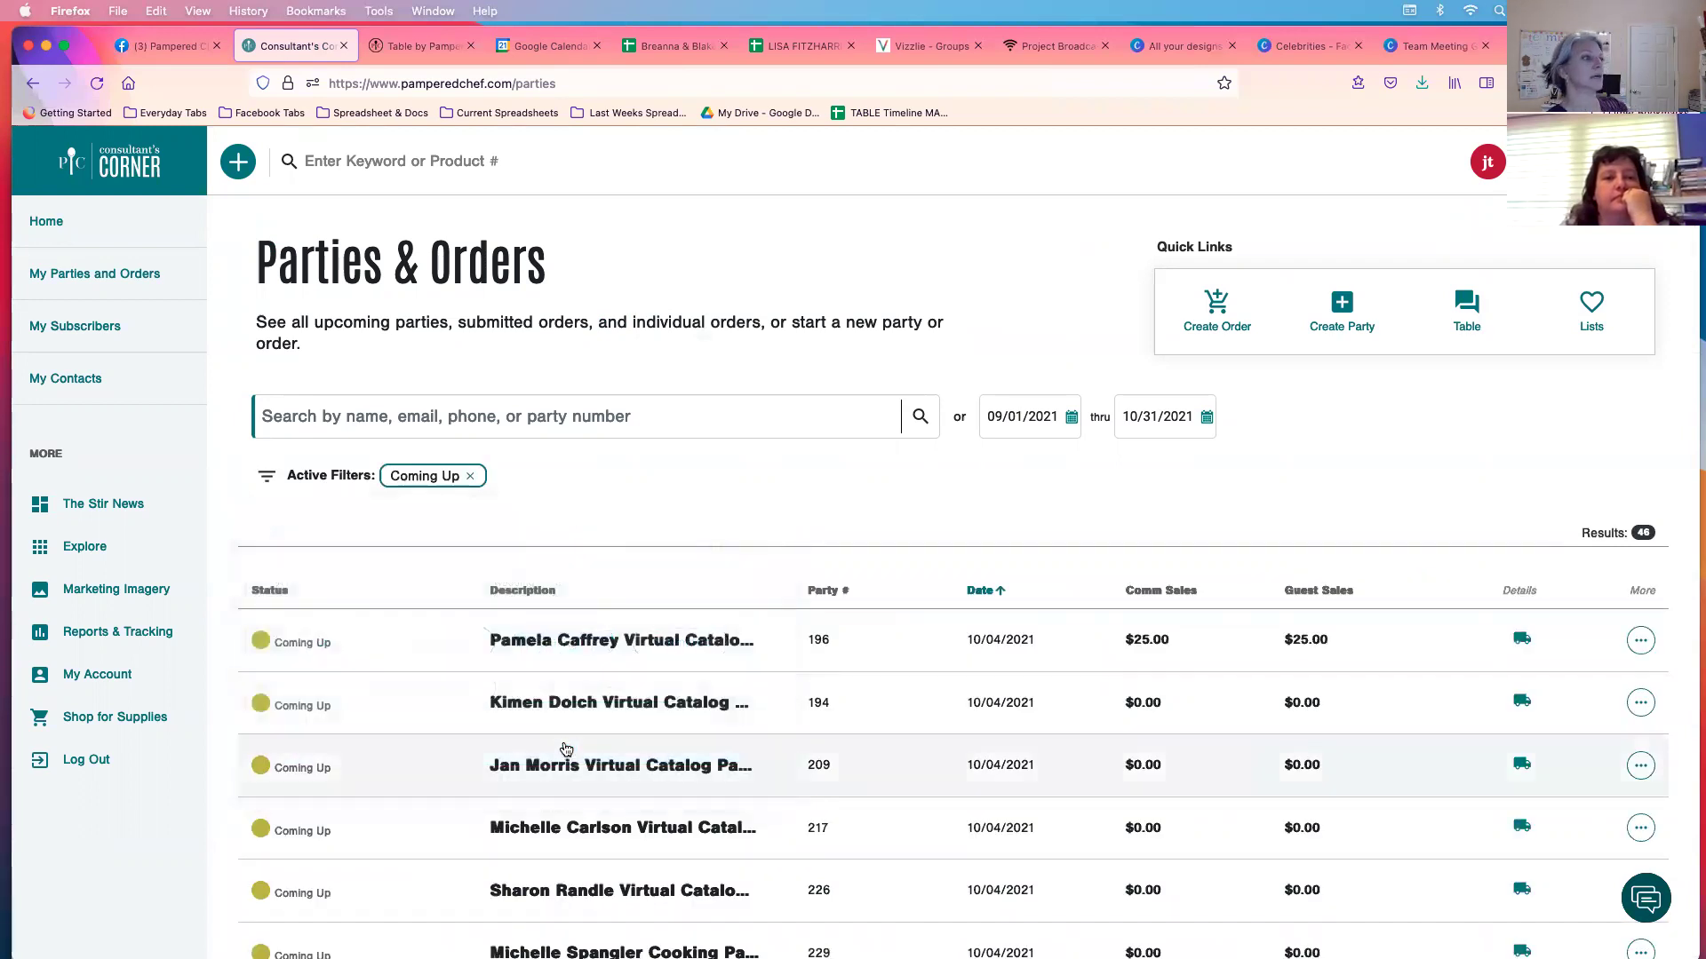
Step: Review the dates and sales of the coming-up parties, then return to Google Calendar and close the September 21 entry list
scroll(541, 701, down, 3)
scroll(541, 696, down, 3)
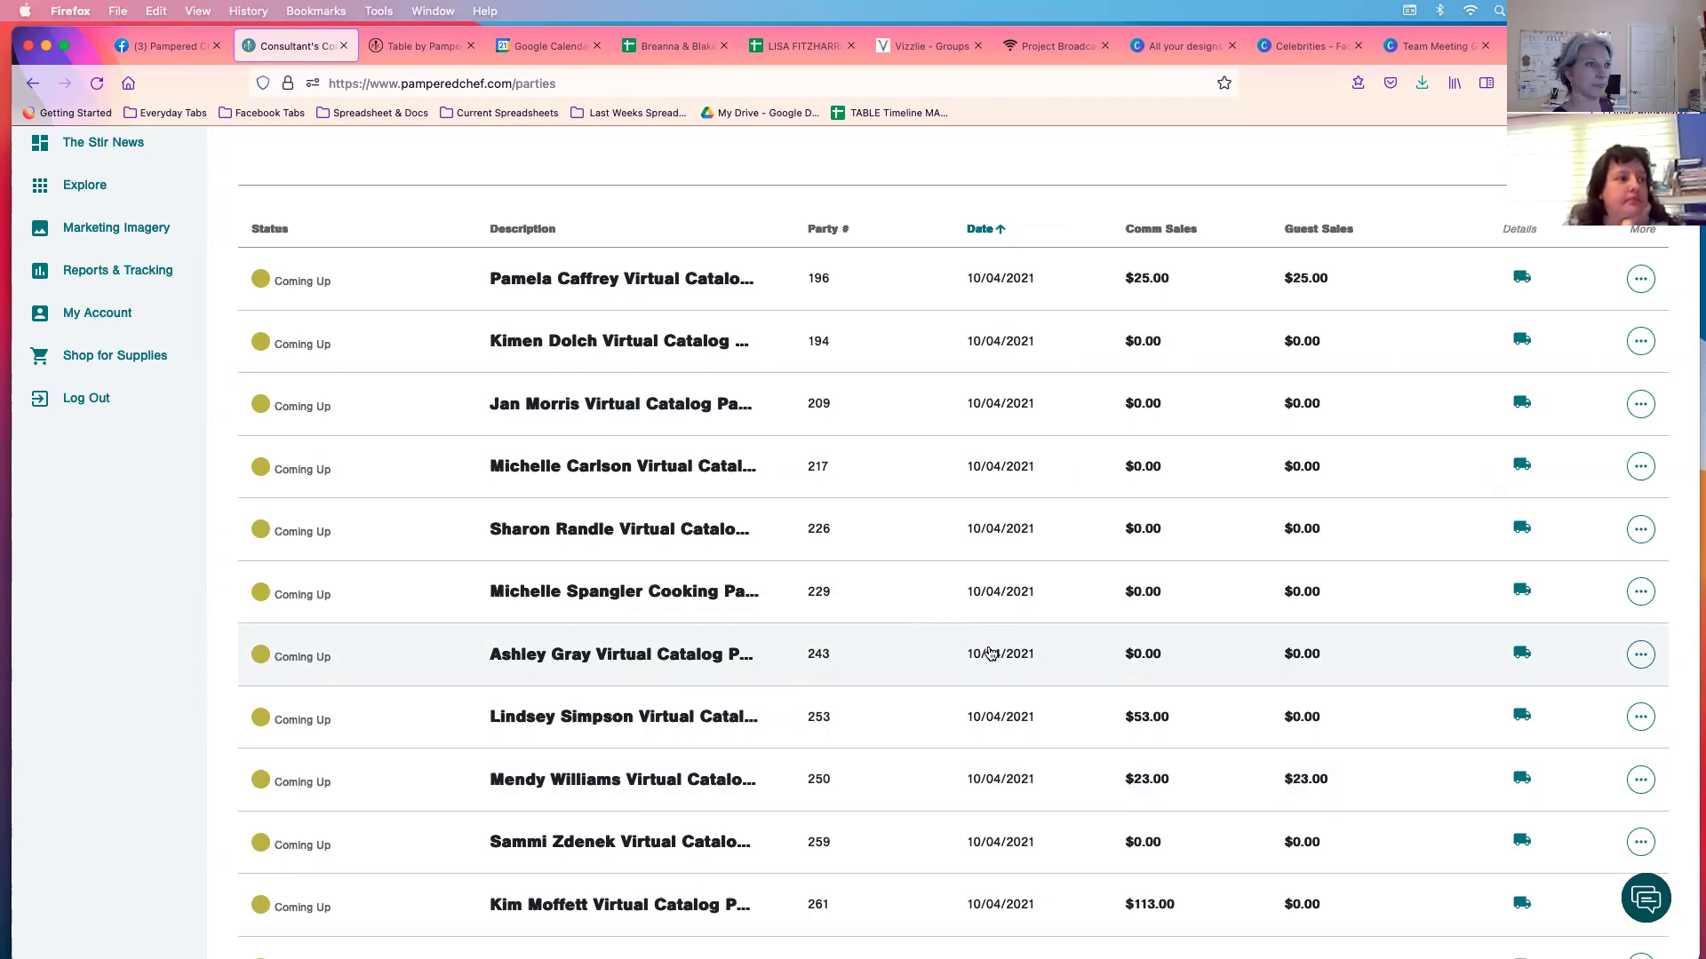
scroll(1036, 696, down, 2)
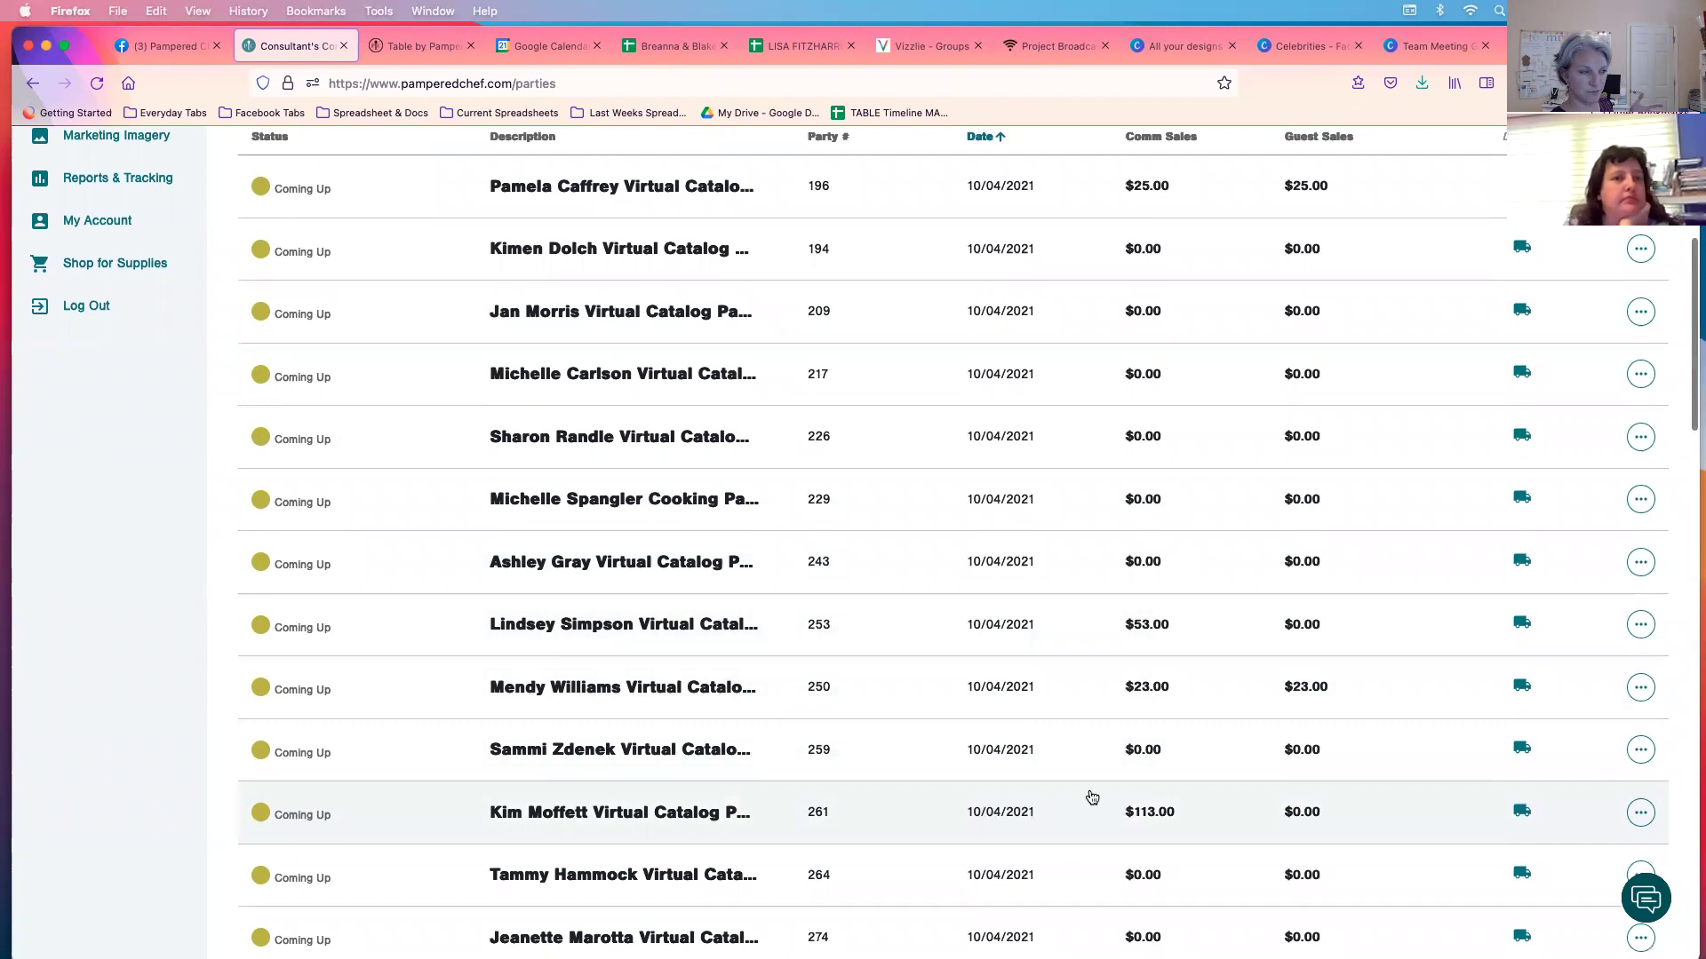
scroll(1092, 797, up, 5)
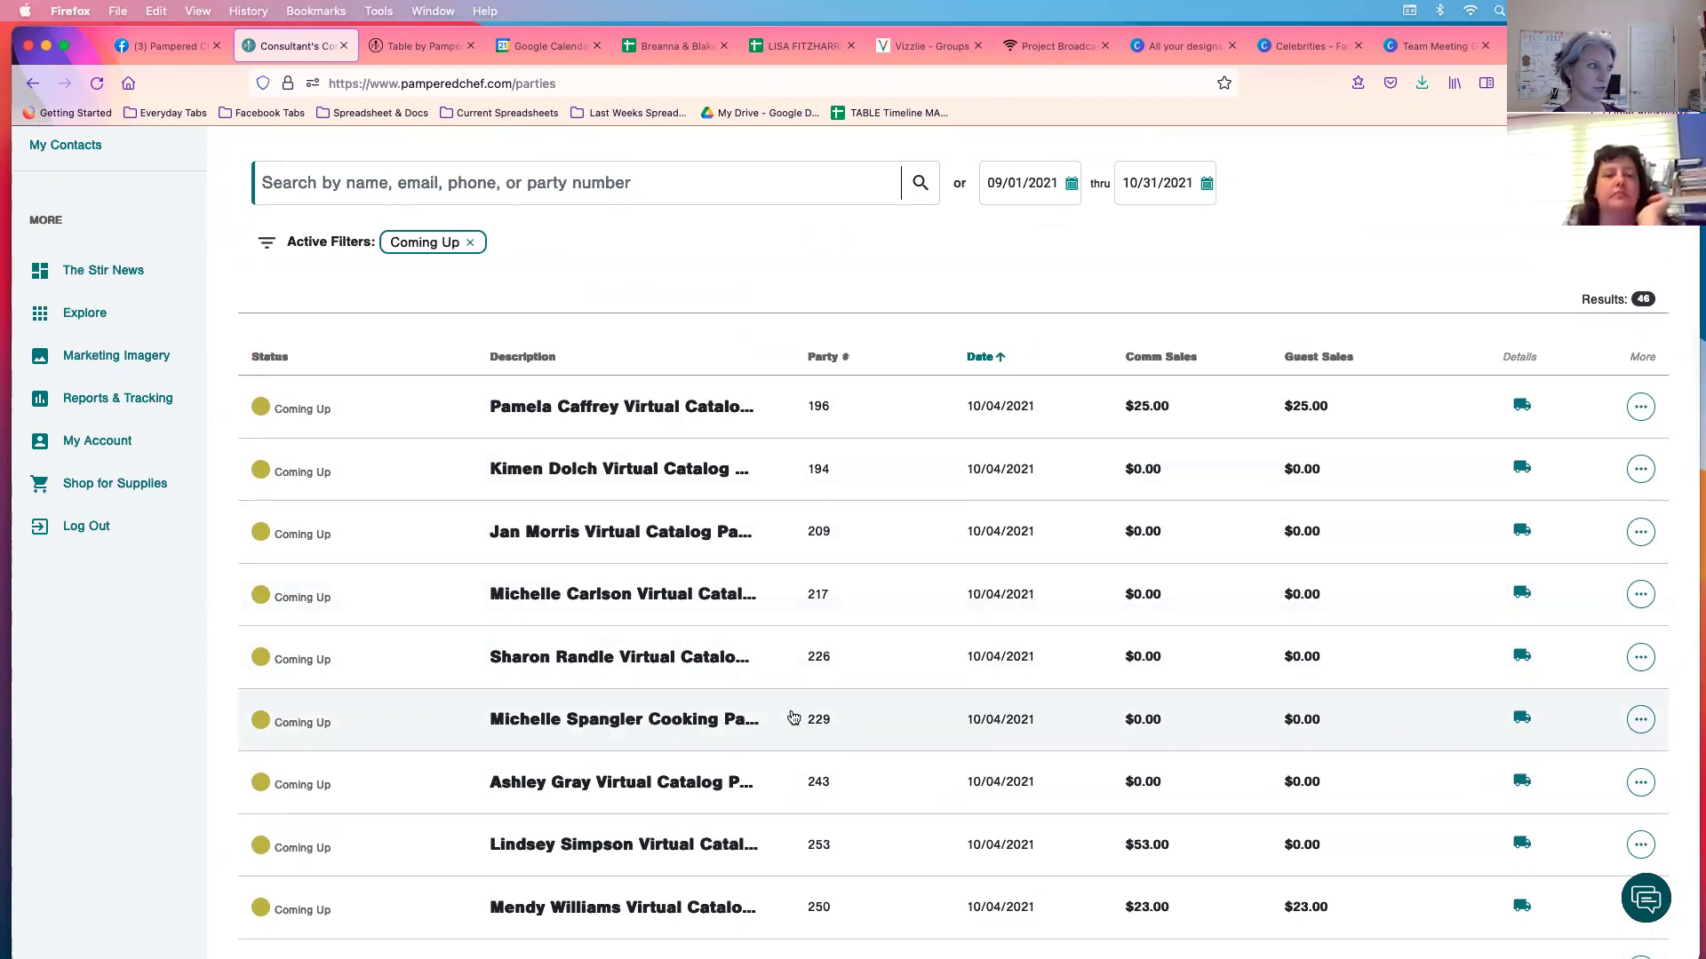
click(569, 46)
click(857, 455)
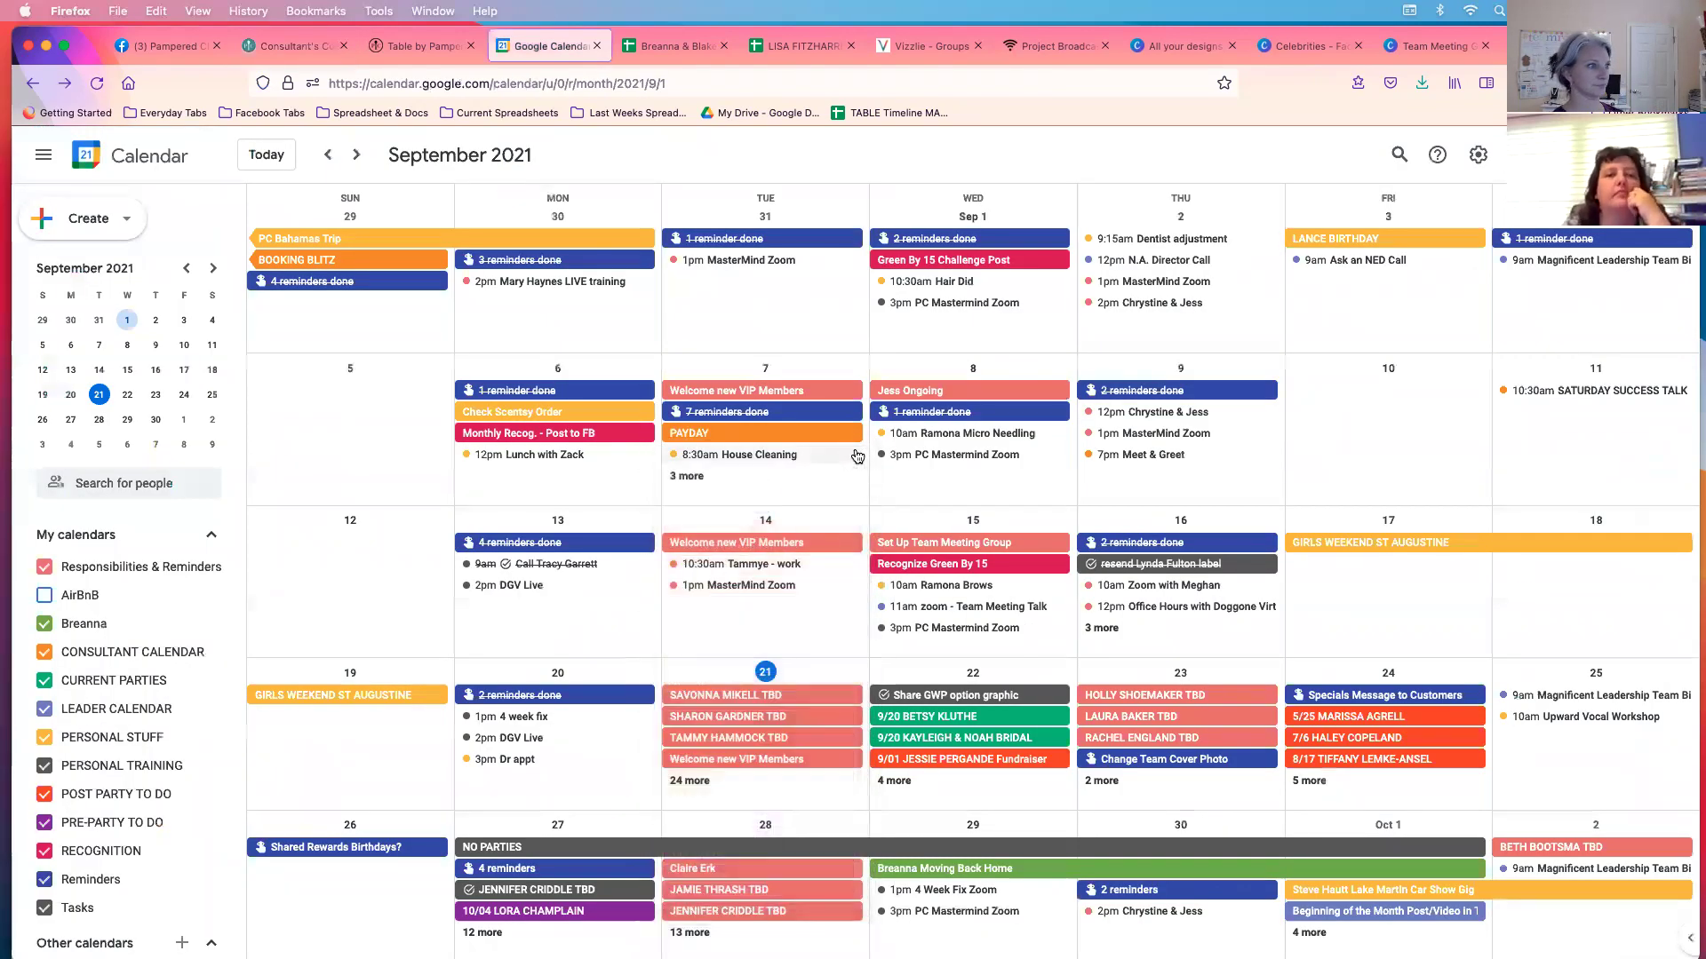